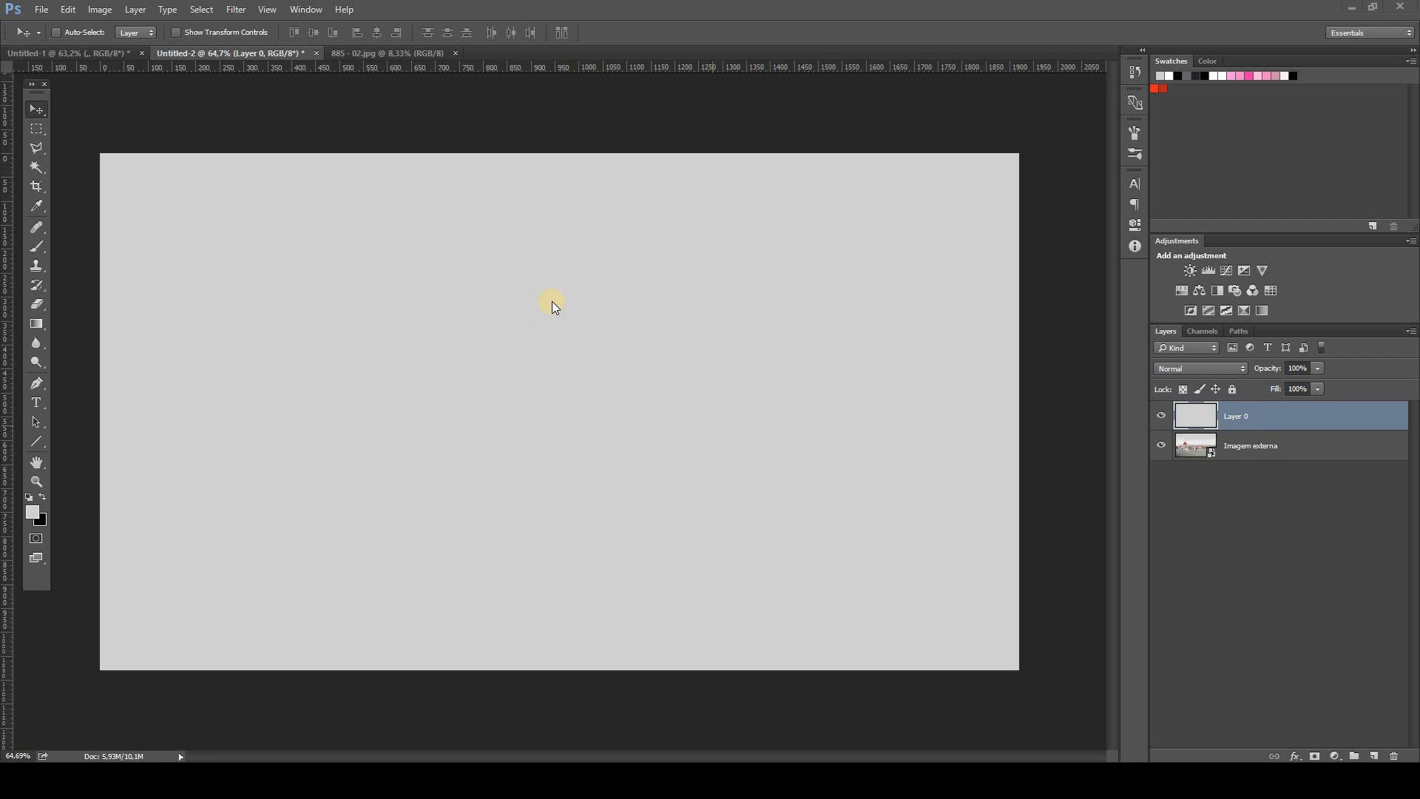
# Activate the Brush tool and choose the 177 px soft round brush preset.
pyautogui.press('b')
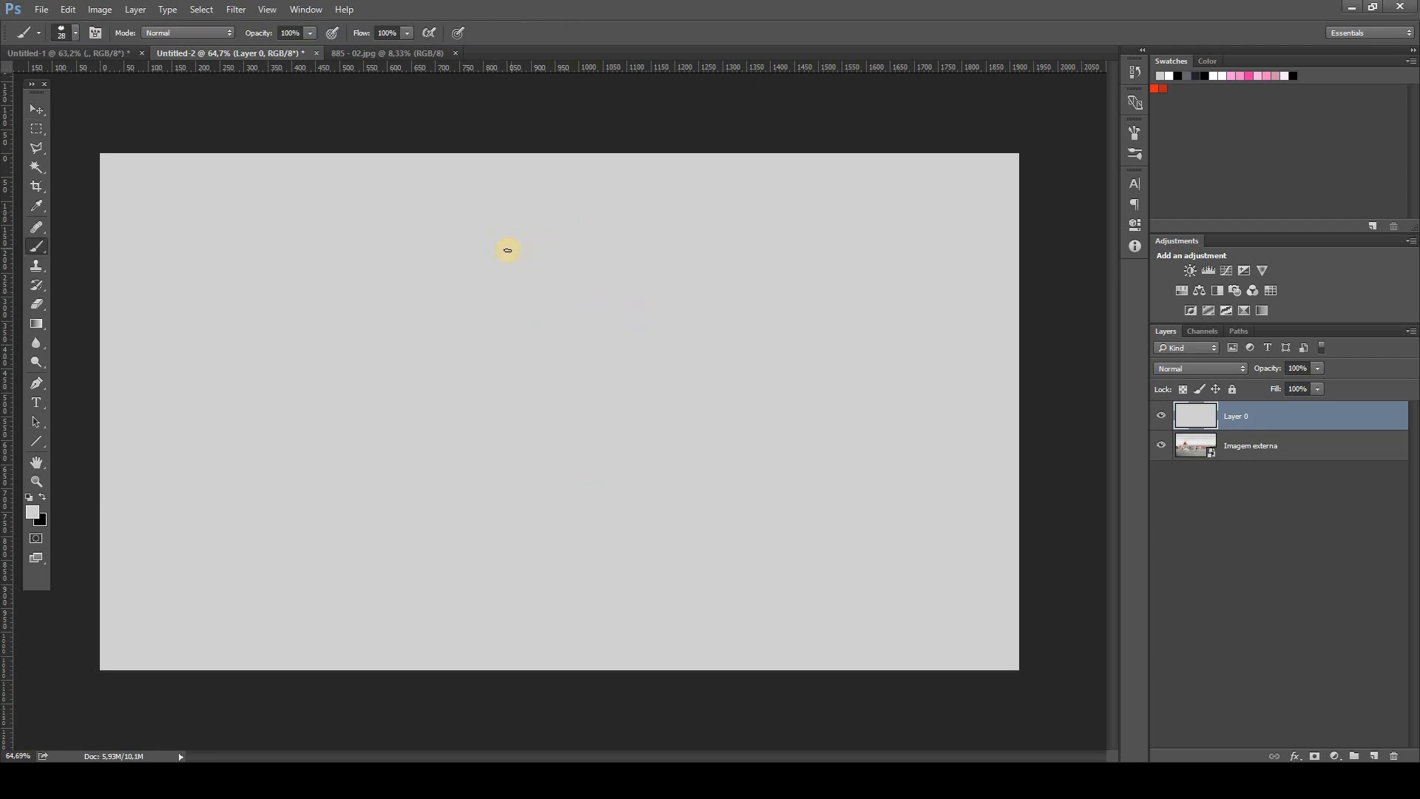
pyautogui.rightClick(508, 250)
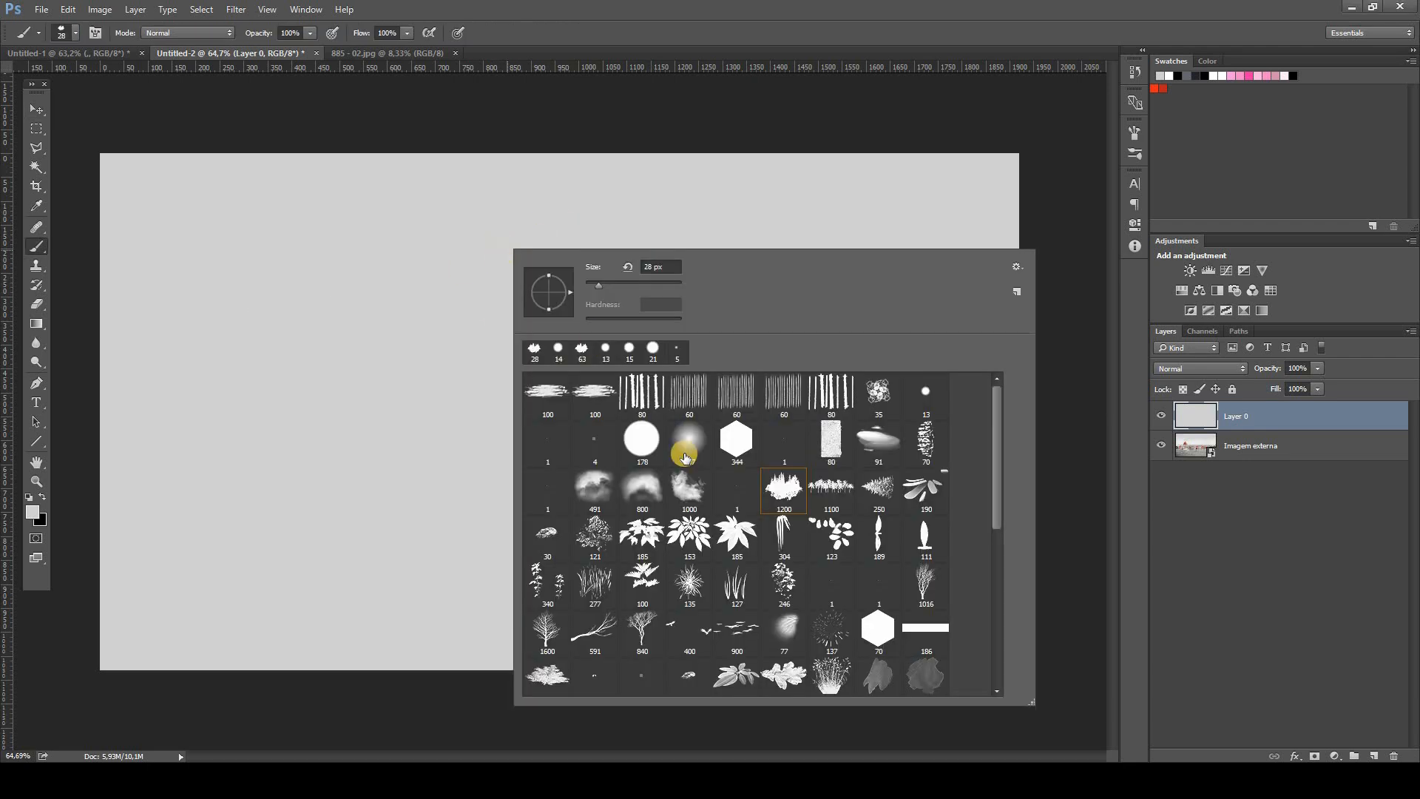
pyautogui.click(687, 438)
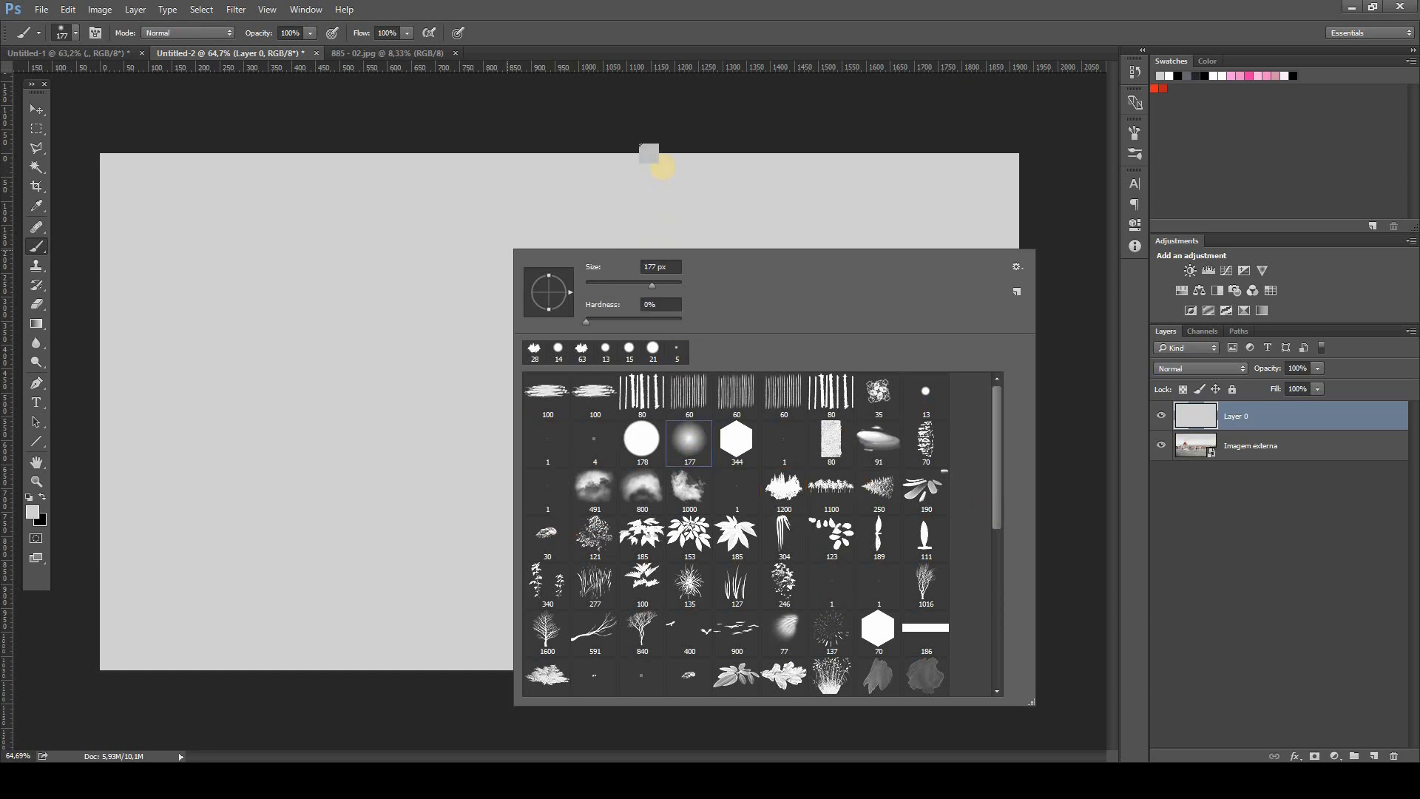
pyautogui.click(672, 165)
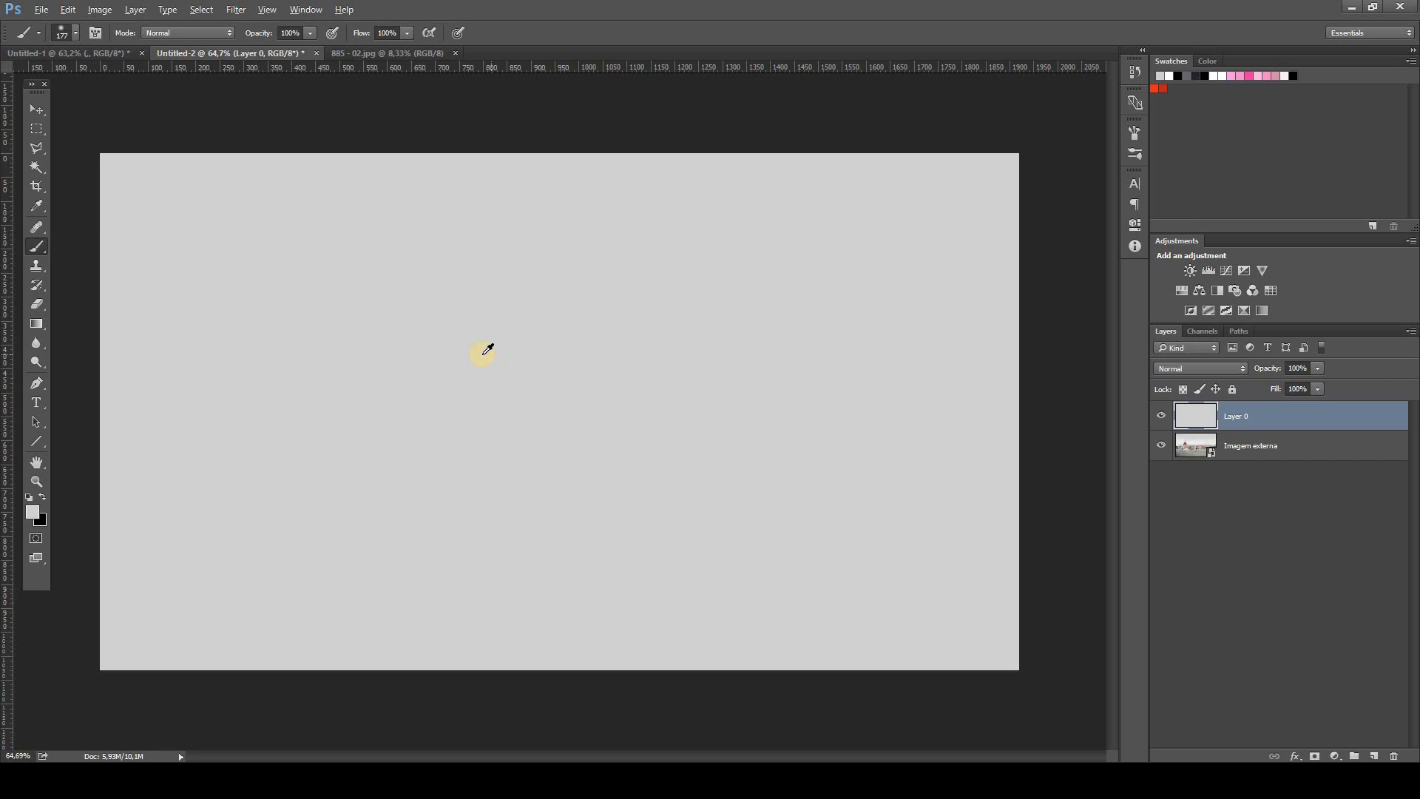
# Set the brush to 612 px with 100% hardness, using black as the foreground colour.
pyautogui.moveTo(441, 382)
pyautogui.mouseDown()
pyautogui.moveTo(606, 396)
pyautogui.moveTo(410, 392)
pyautogui.moveTo(614, 403)
pyautogui.moveTo(409, 396)
pyautogui.moveTo(472, 403)
pyautogui.moveTo(414, 405)
pyautogui.moveTo(446, 403)
pyautogui.mouseUp()
pyautogui.moveTo(455, 128)
pyautogui.mouseDown()
pyautogui.moveTo(435, 174)
pyautogui.moveTo(417, 551)
pyautogui.moveTo(428, 125)
pyautogui.mouseUp()
pyautogui.moveTo(420, 220)
pyautogui.mouseDown()
pyautogui.moveTo(406, 578)
pyautogui.moveTo(424, 583)
pyautogui.moveTo(435, 541)
pyautogui.moveTo(432, 634)
pyautogui.mouseUp()
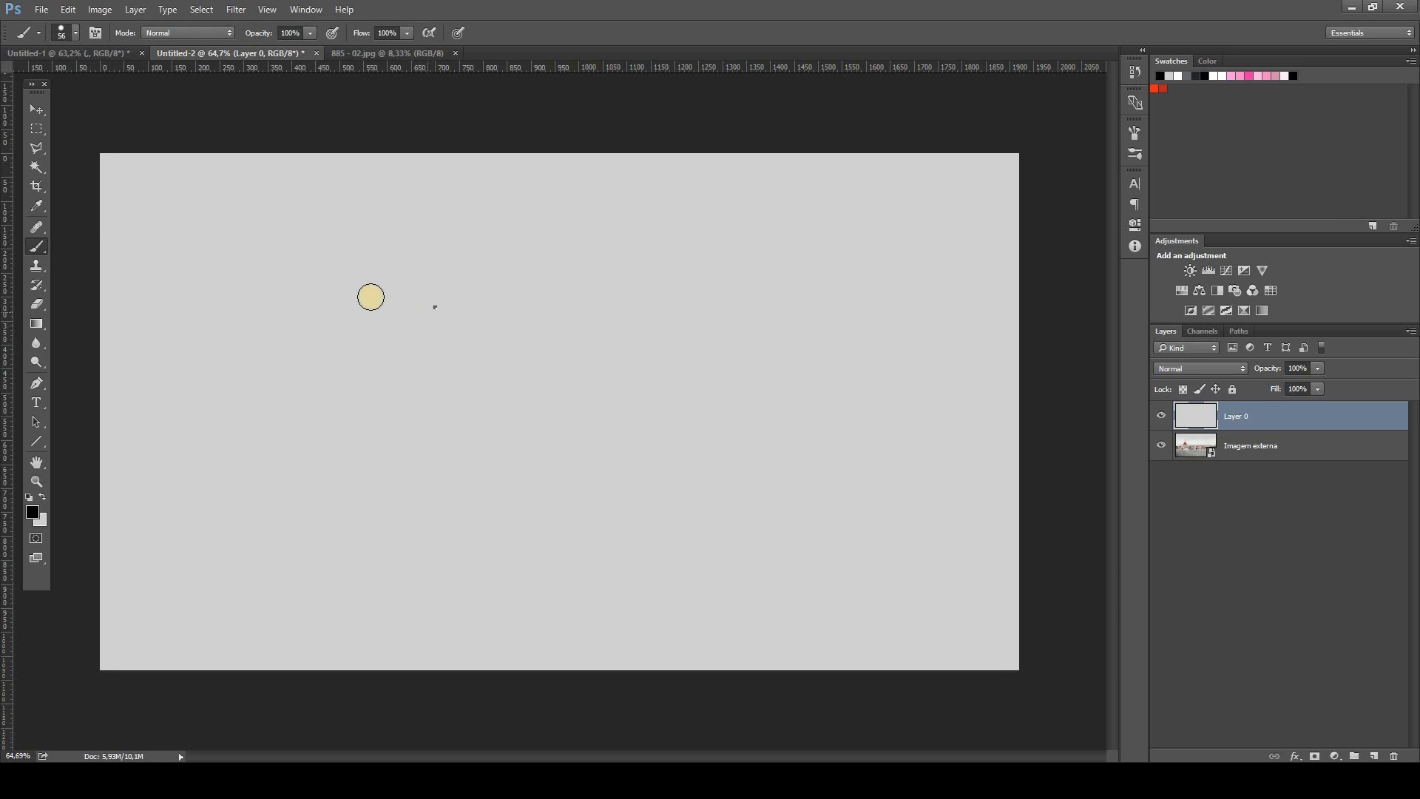
pyautogui.rightClick(435, 306)
pyautogui.moveTo(531, 341)
pyautogui.mouseDown()
pyautogui.moveTo(594, 349)
pyautogui.moveTo(491, 345)
pyautogui.moveTo(608, 352)
pyautogui.moveTo(473, 348)
pyautogui.mouseUp()
pyautogui.click(399, 266)
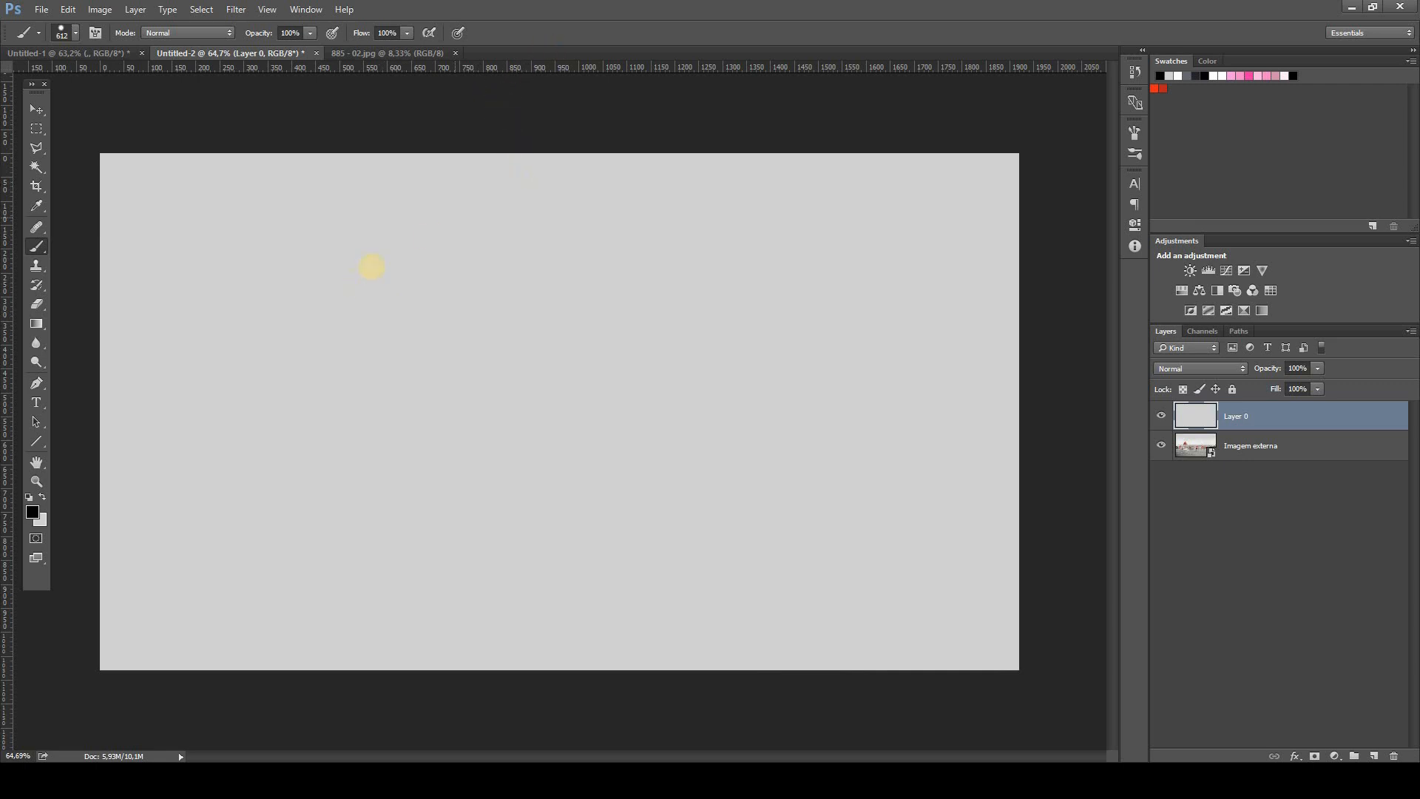
# Display the brush presets as small thumbnails, return them to large thumbnails, and dismiss the preset picker.
pyautogui.rightClick(379, 270)
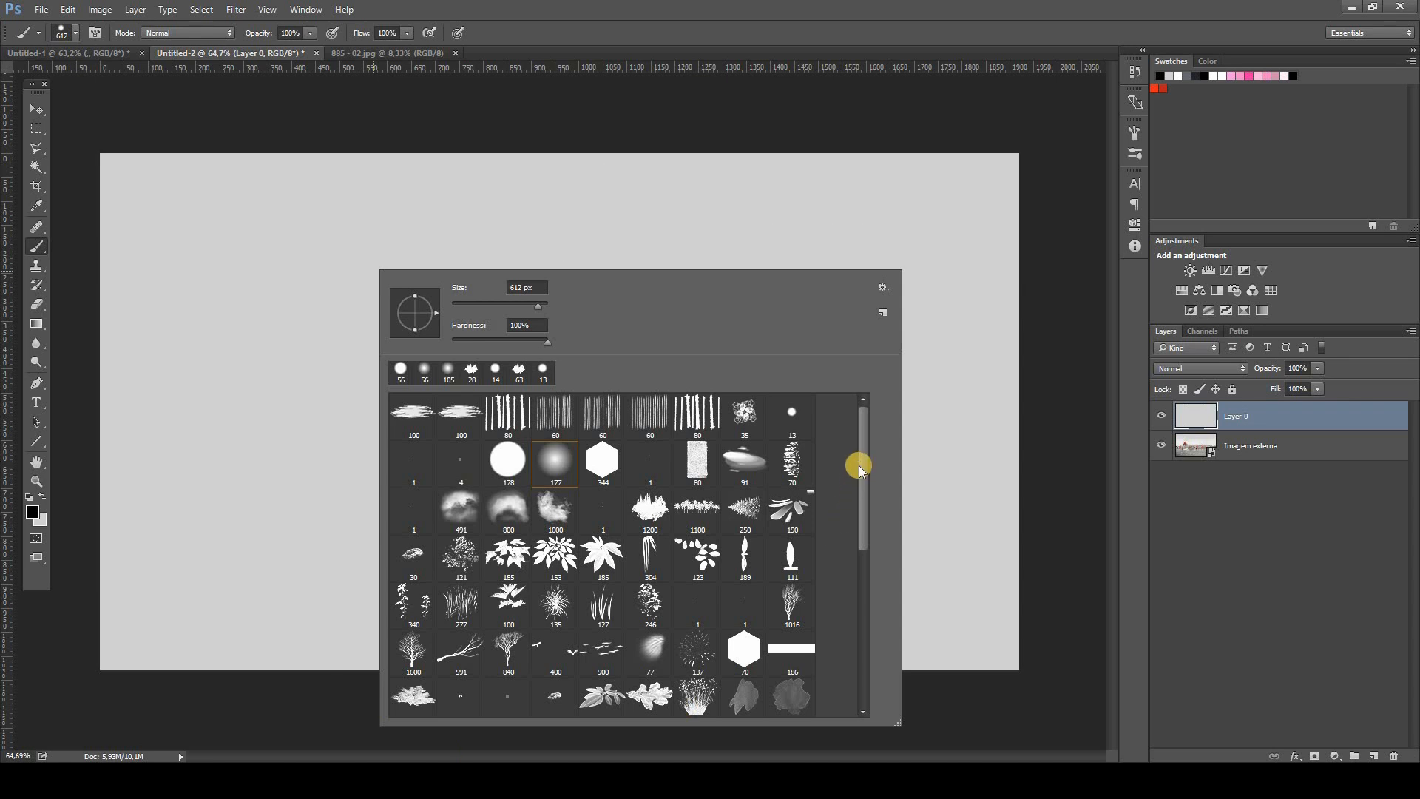
pyautogui.moveTo(864, 459)
pyautogui.mouseDown()
pyautogui.moveTo(863, 663)
pyautogui.moveTo(850, 443)
pyautogui.moveTo(653, 355)
pyautogui.mouseUp()
pyautogui.click(877, 290)
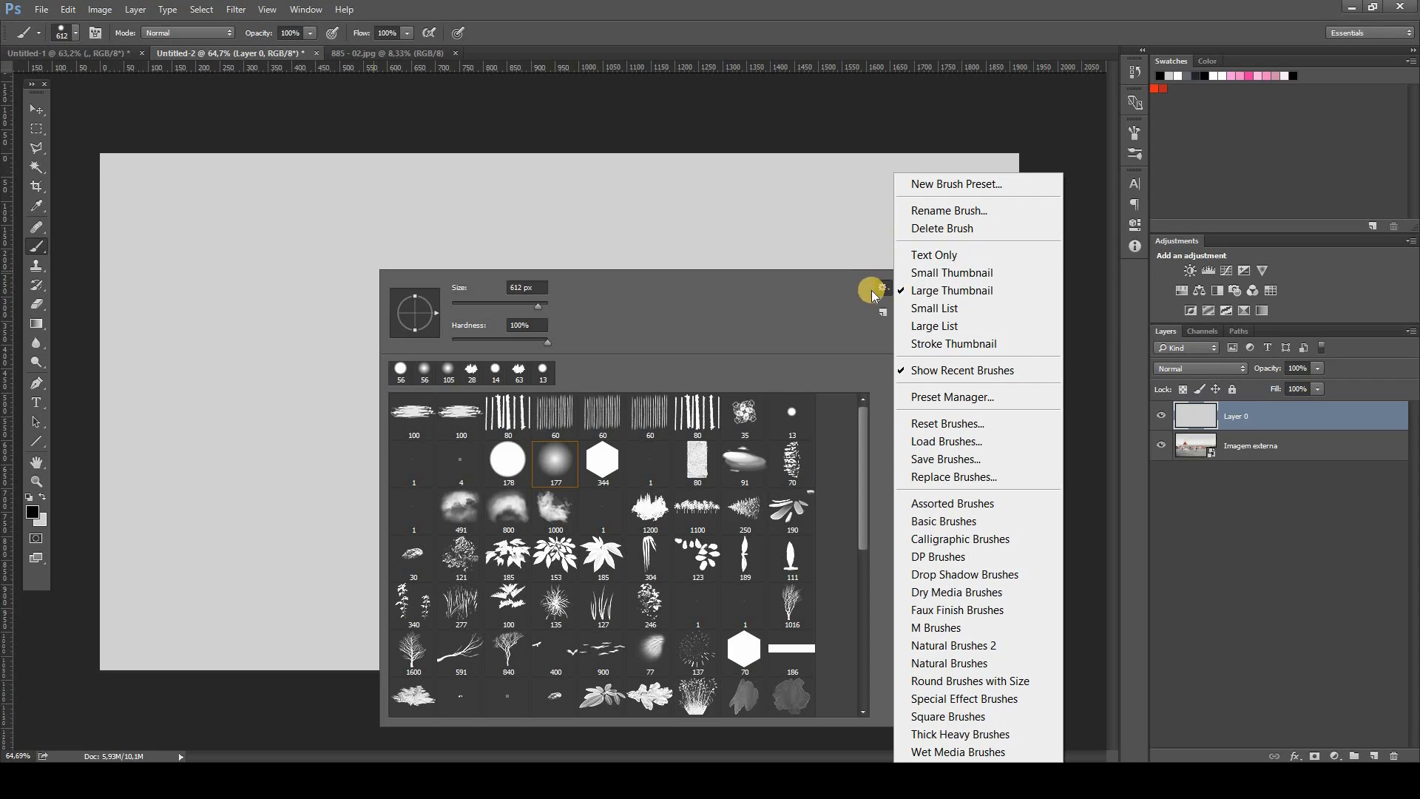
pyautogui.click(939, 274)
pyautogui.click(886, 287)
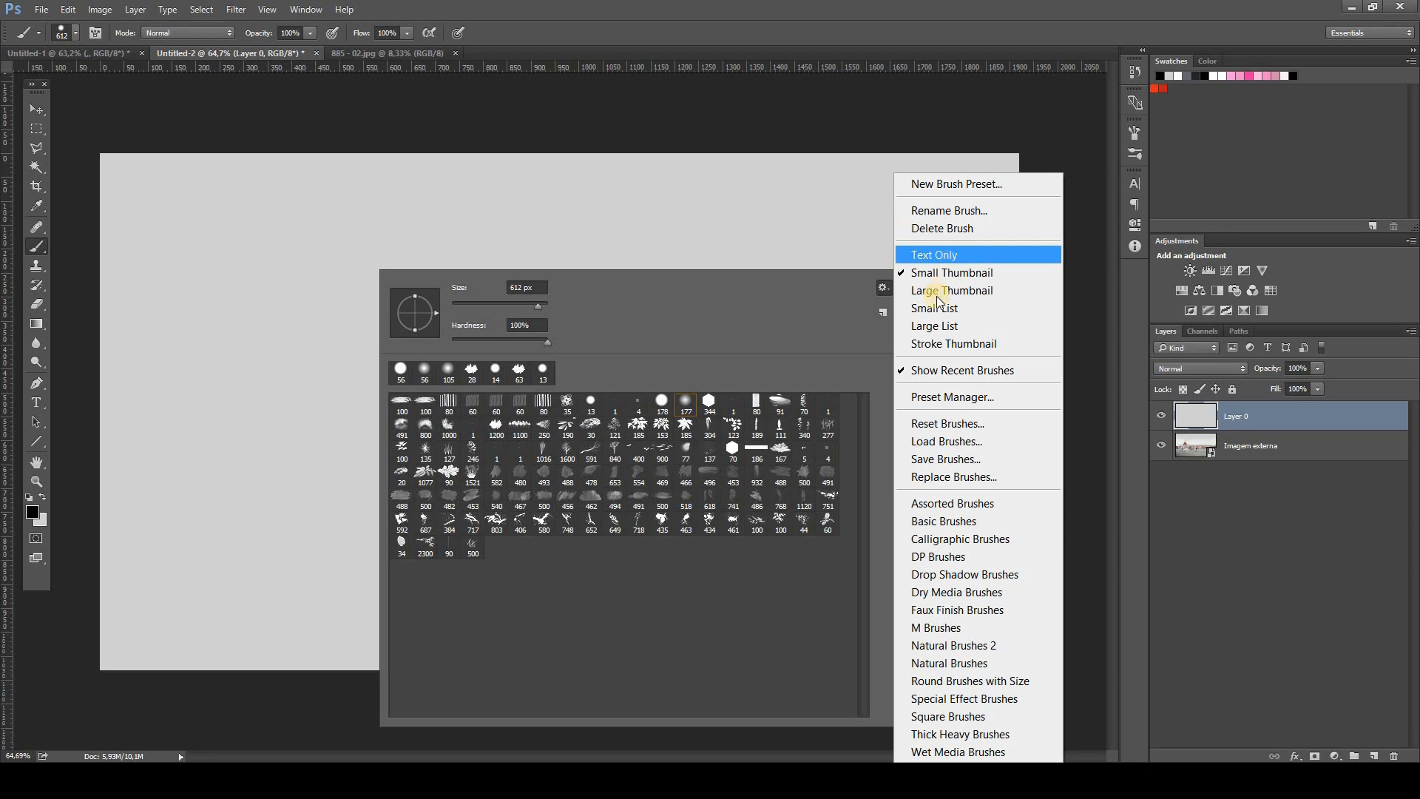
pyautogui.click(971, 291)
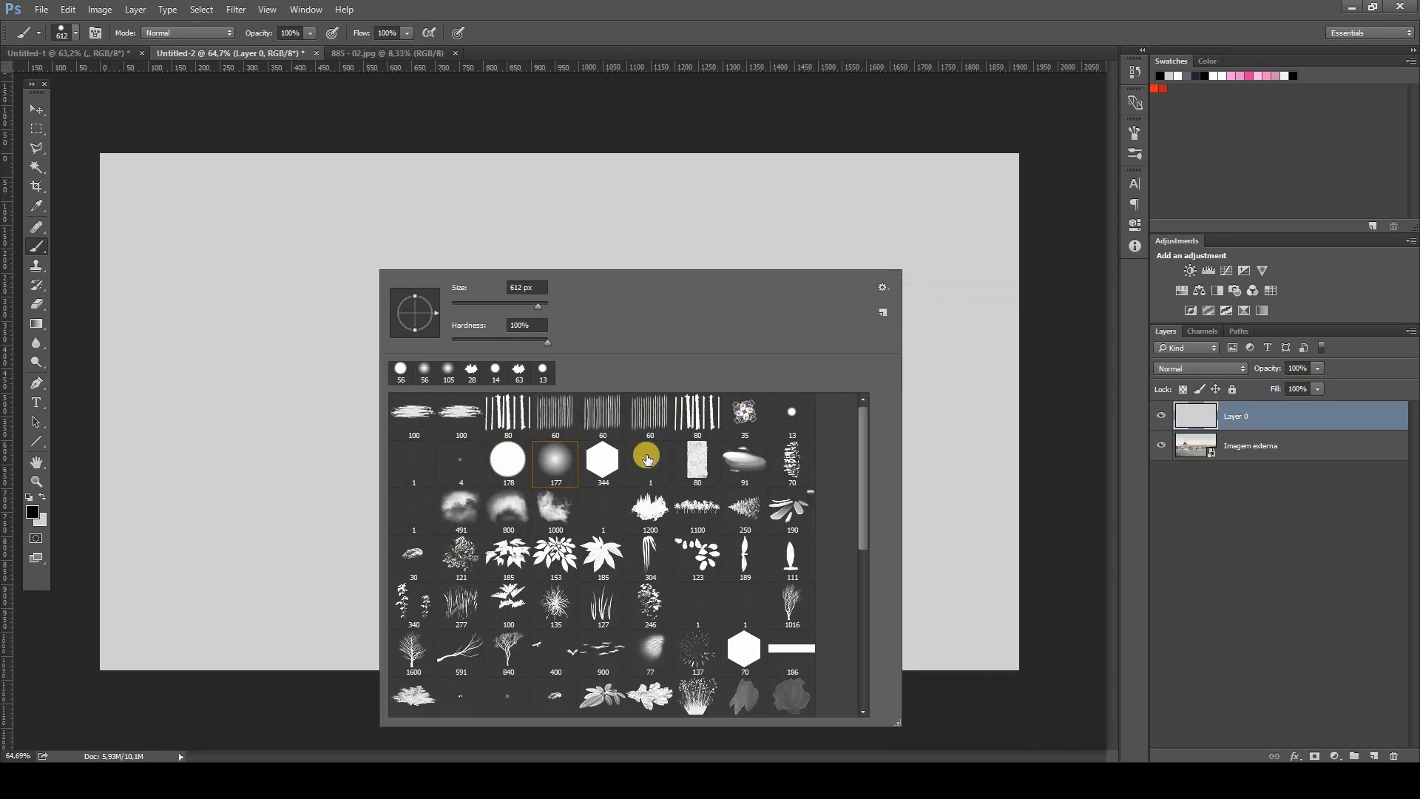
pyautogui.rightClick(489, 182)
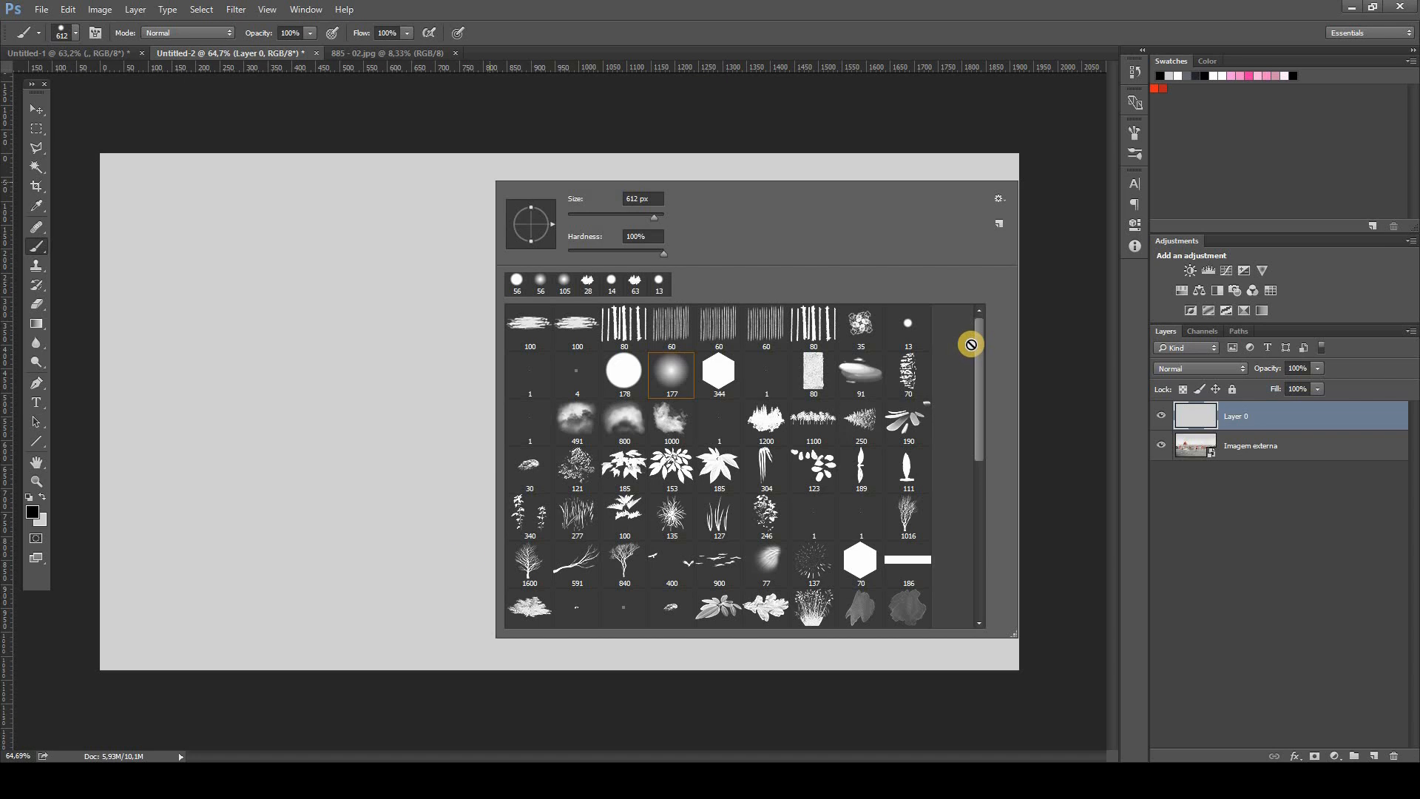
pyautogui.click(469, 555)
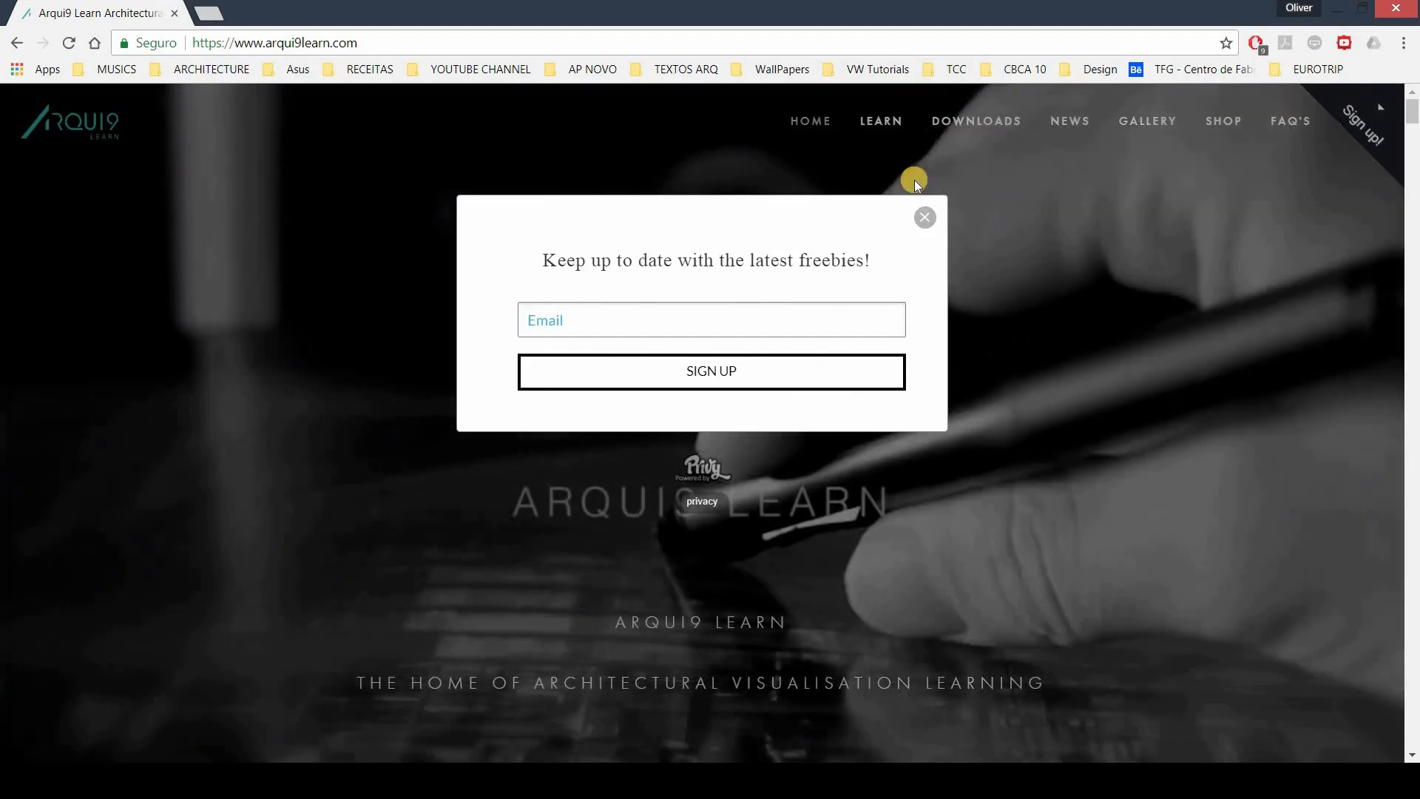
# In Chrome, open the Photoshop Brushes downloads on arqui9learn.com and review the Arqui9 and Jonas de Ro brush sets.
pyautogui.click(914, 180)
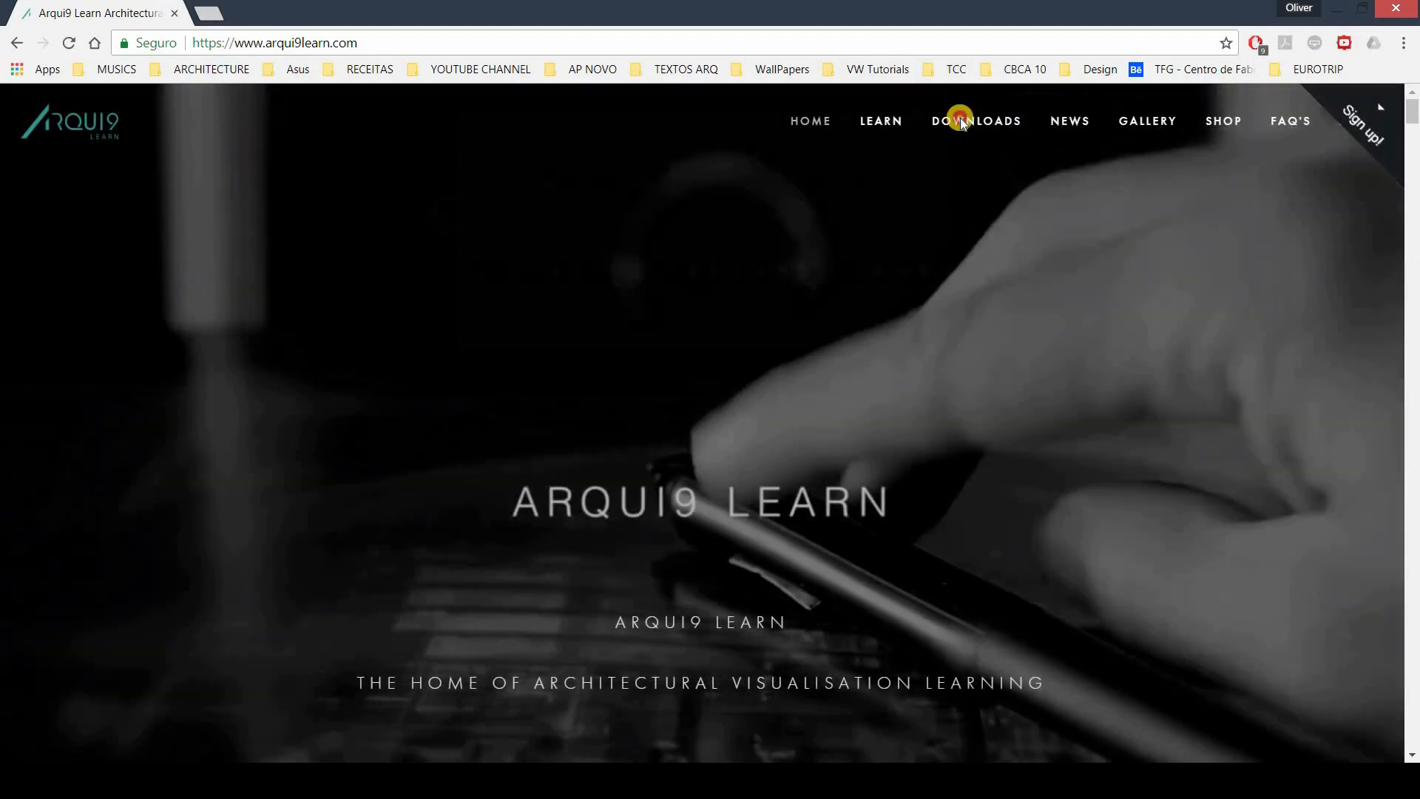
pyautogui.click(960, 121)
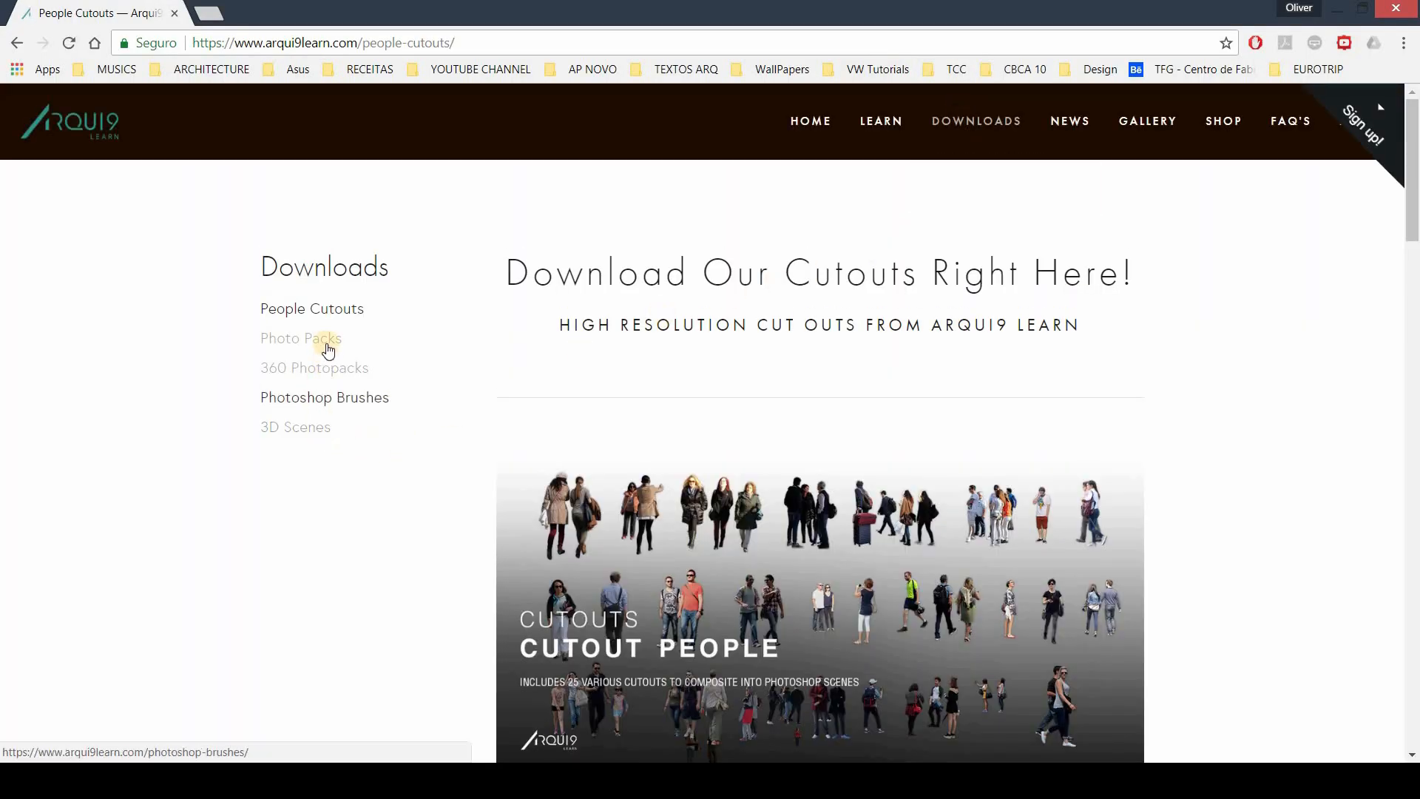
pyautogui.click(336, 409)
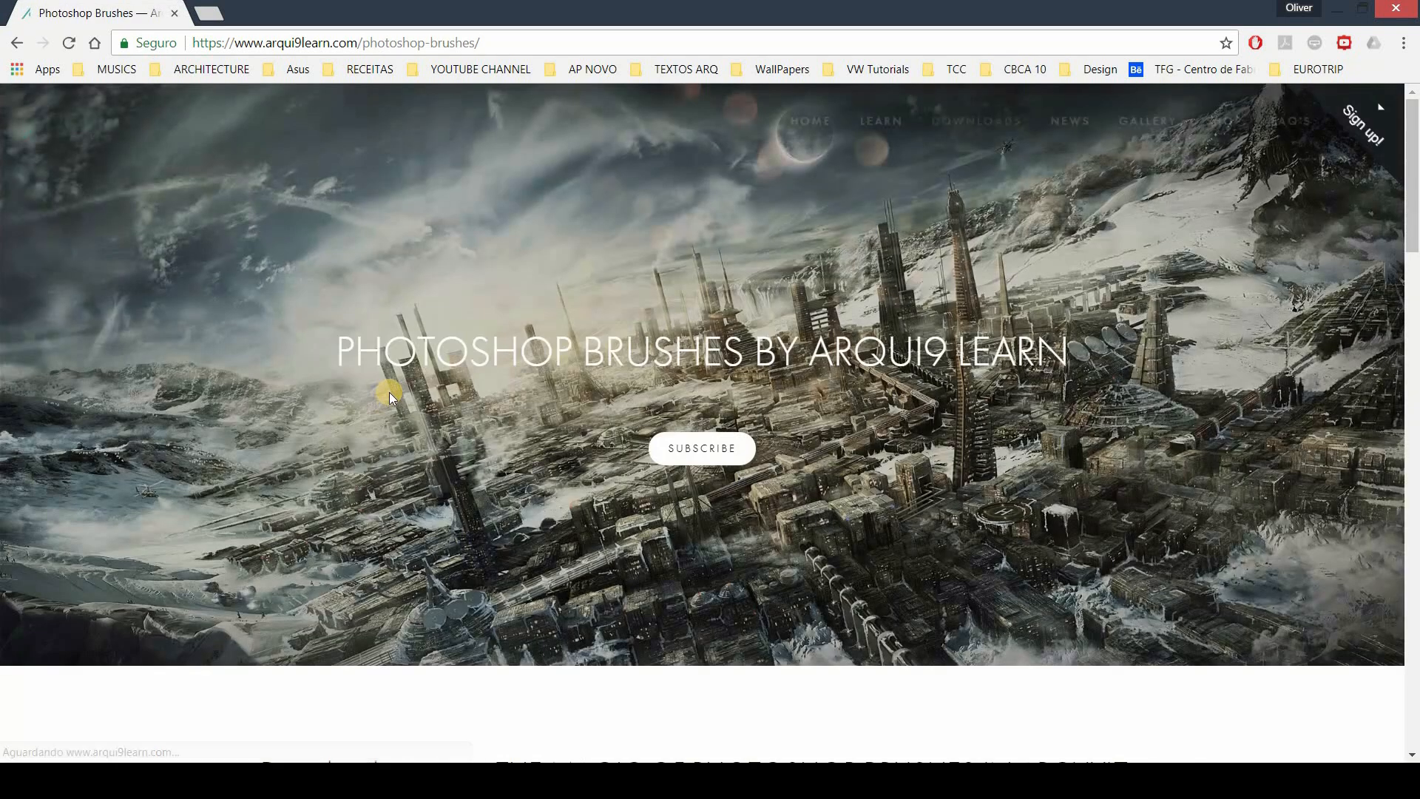
pyautogui.scroll(-10, 391, 388)
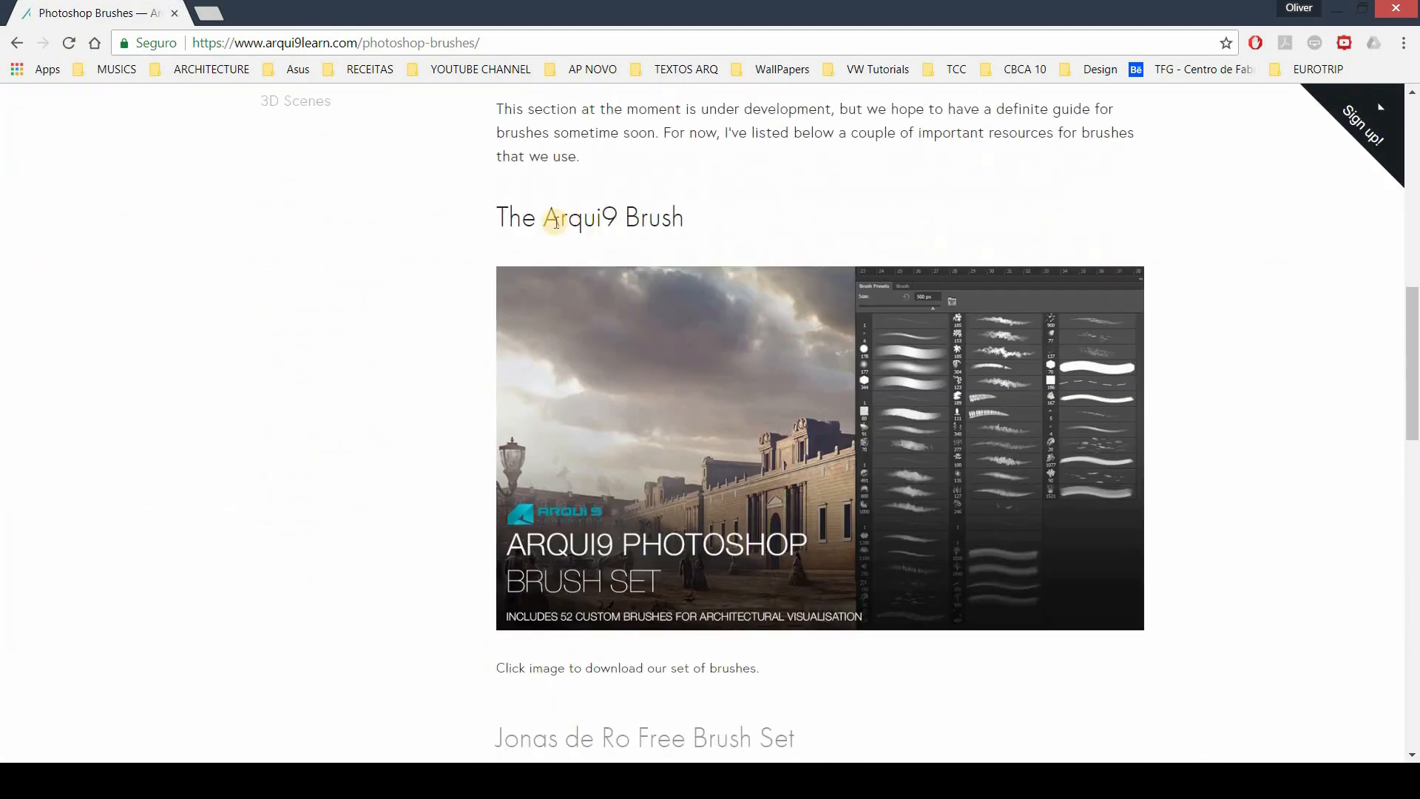
pyautogui.tripleClick(710, 222)
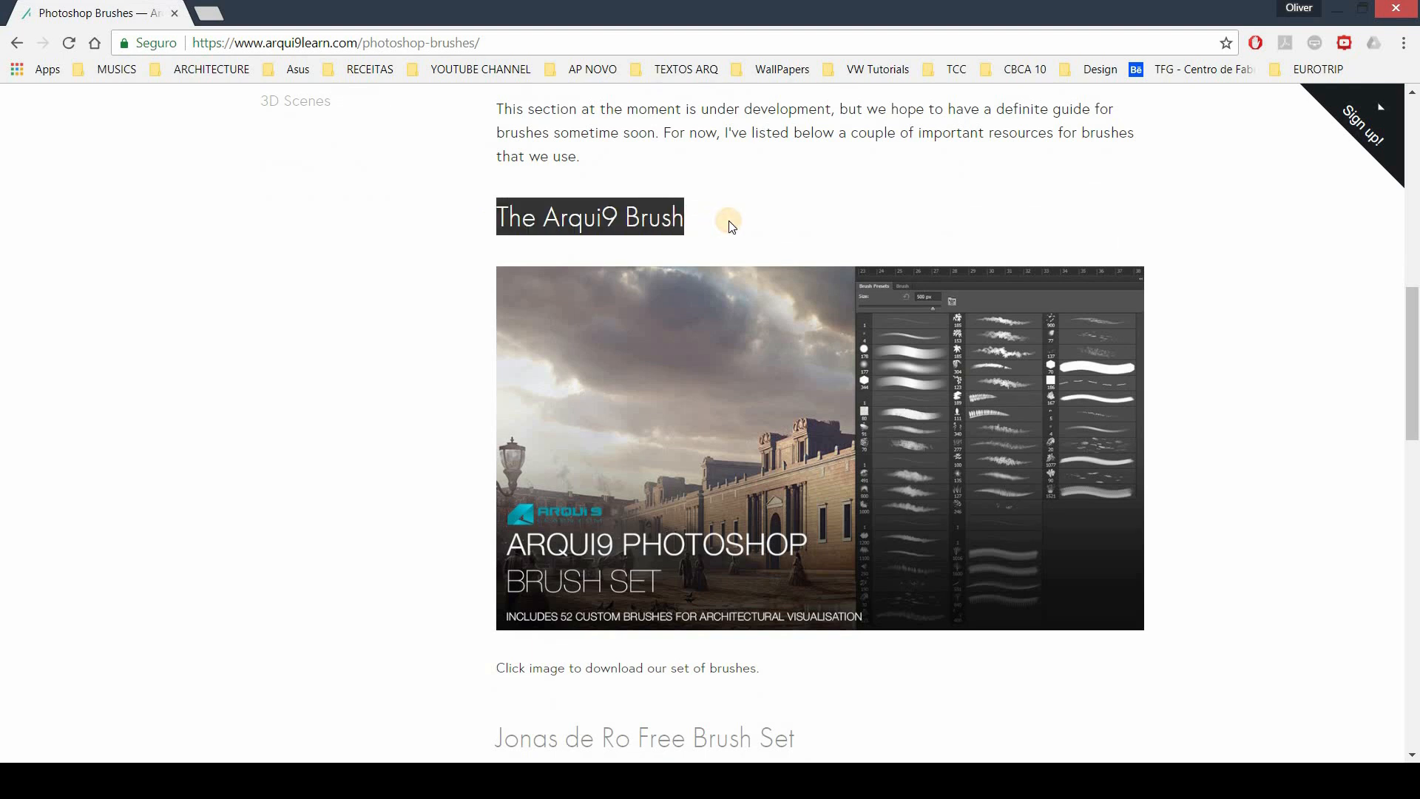
pyautogui.click(669, 203)
pyautogui.scroll(-6, 698, 193)
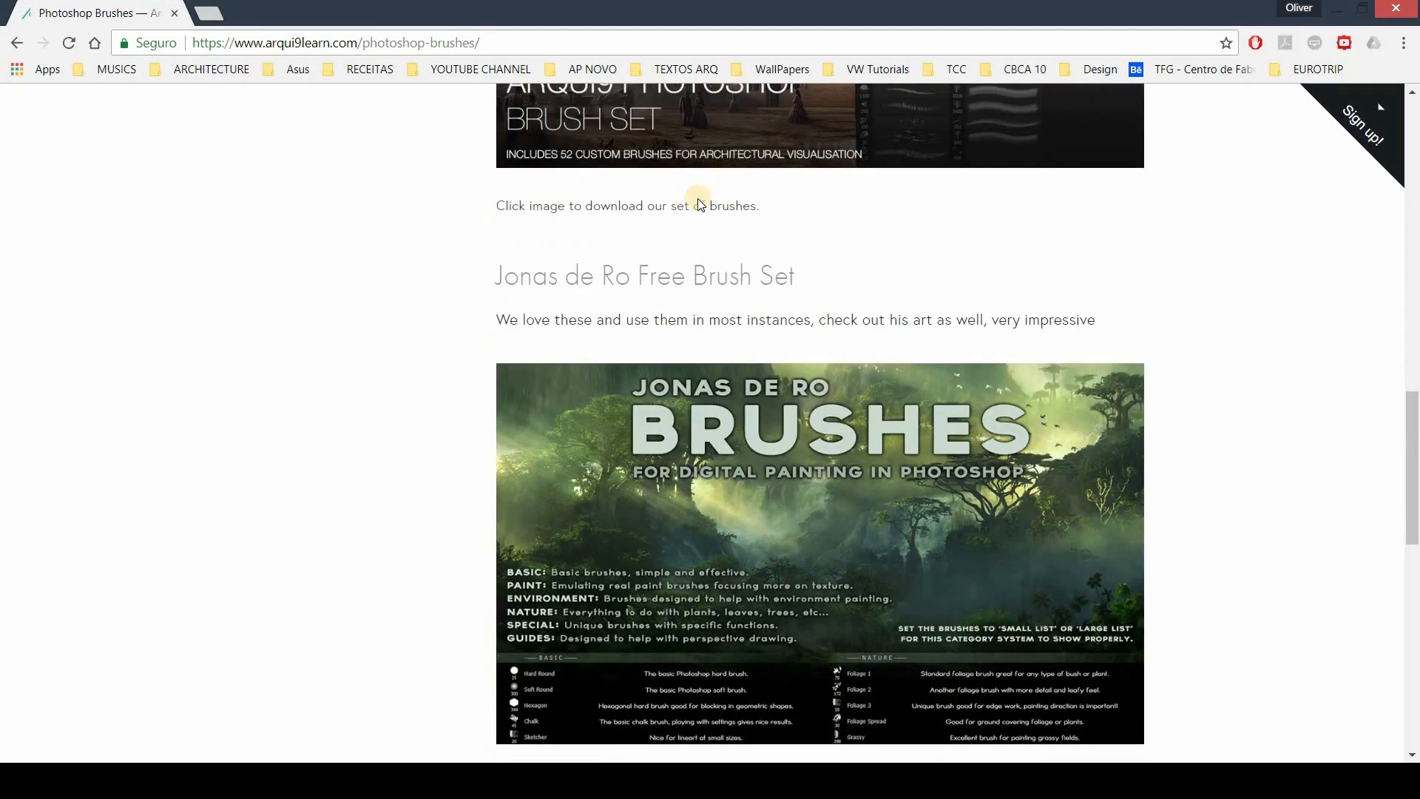
pyautogui.scroll(5, 710, 178)
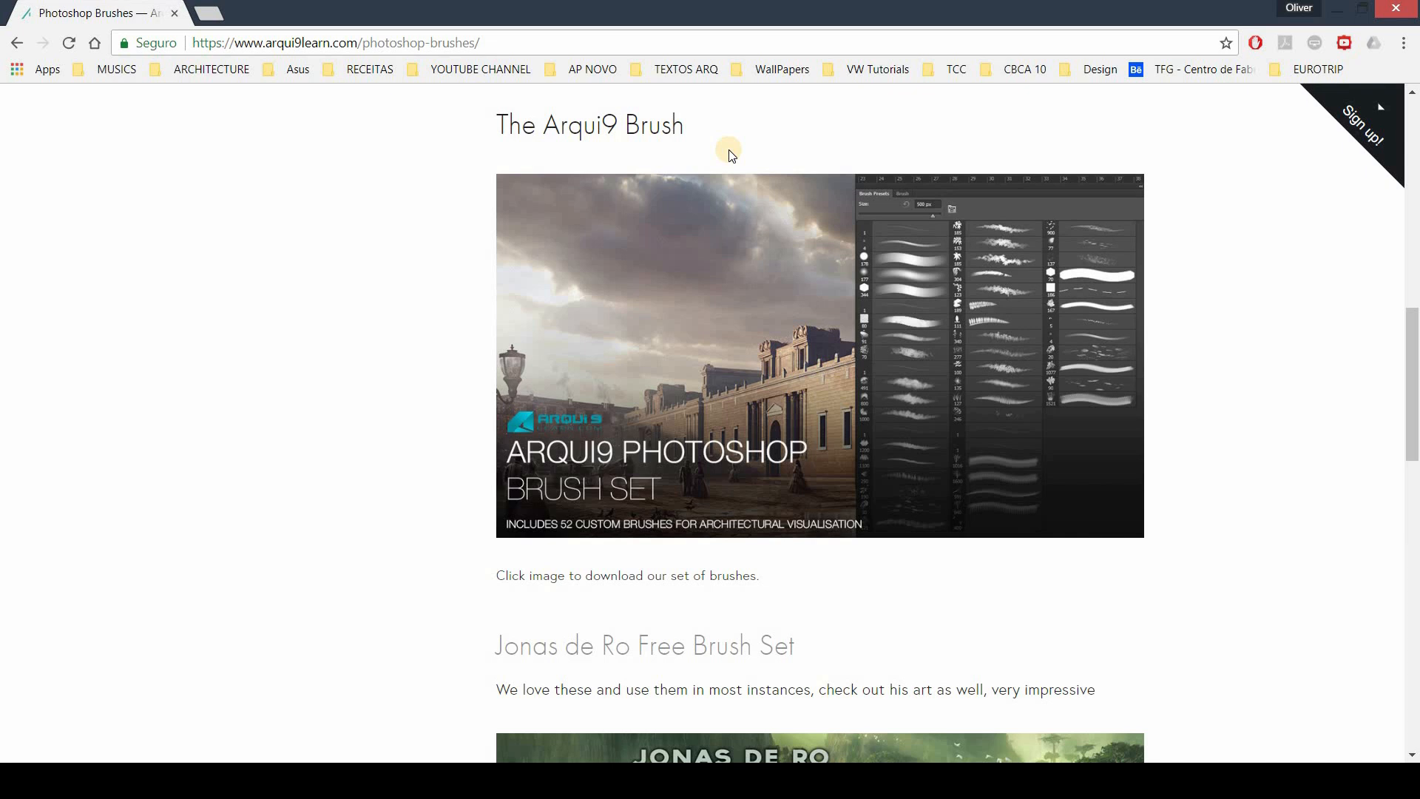
# Switch back to Photoshop, start loading brushes, select the Example brush file on the desktop, and cancel.
pyautogui.hotkey('alt', 'Tab')
pyautogui.rightClick(470, 341)
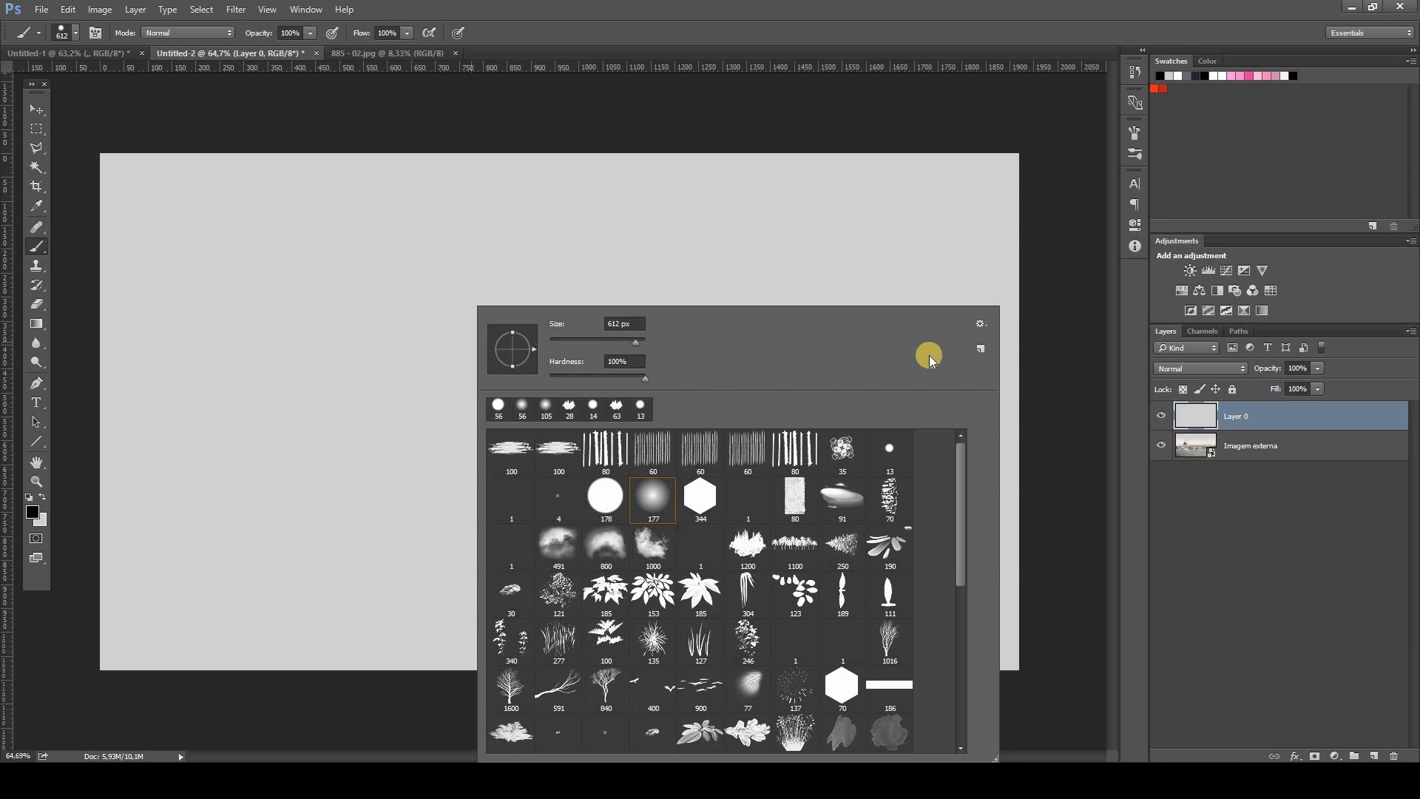
pyautogui.click(979, 325)
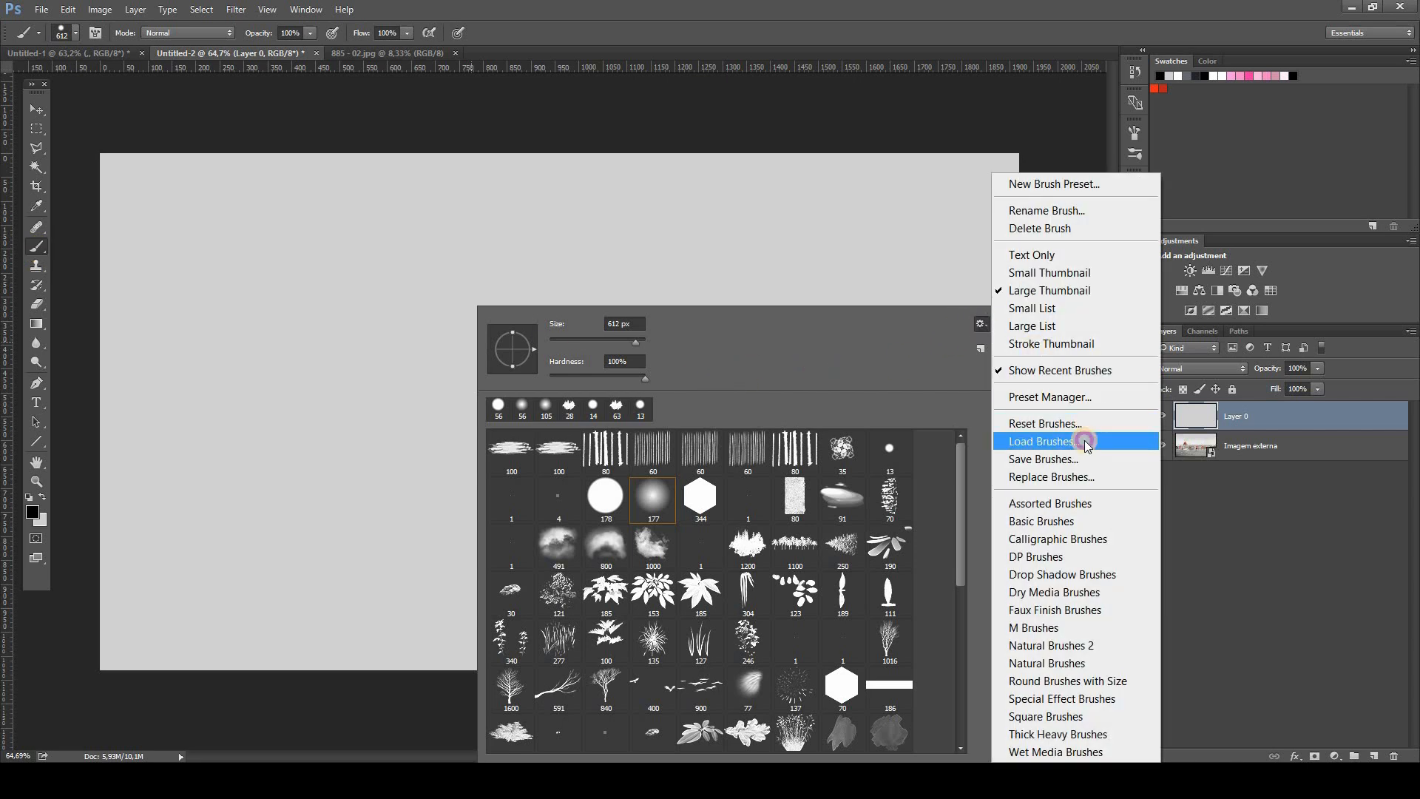
pyautogui.click(1084, 441)
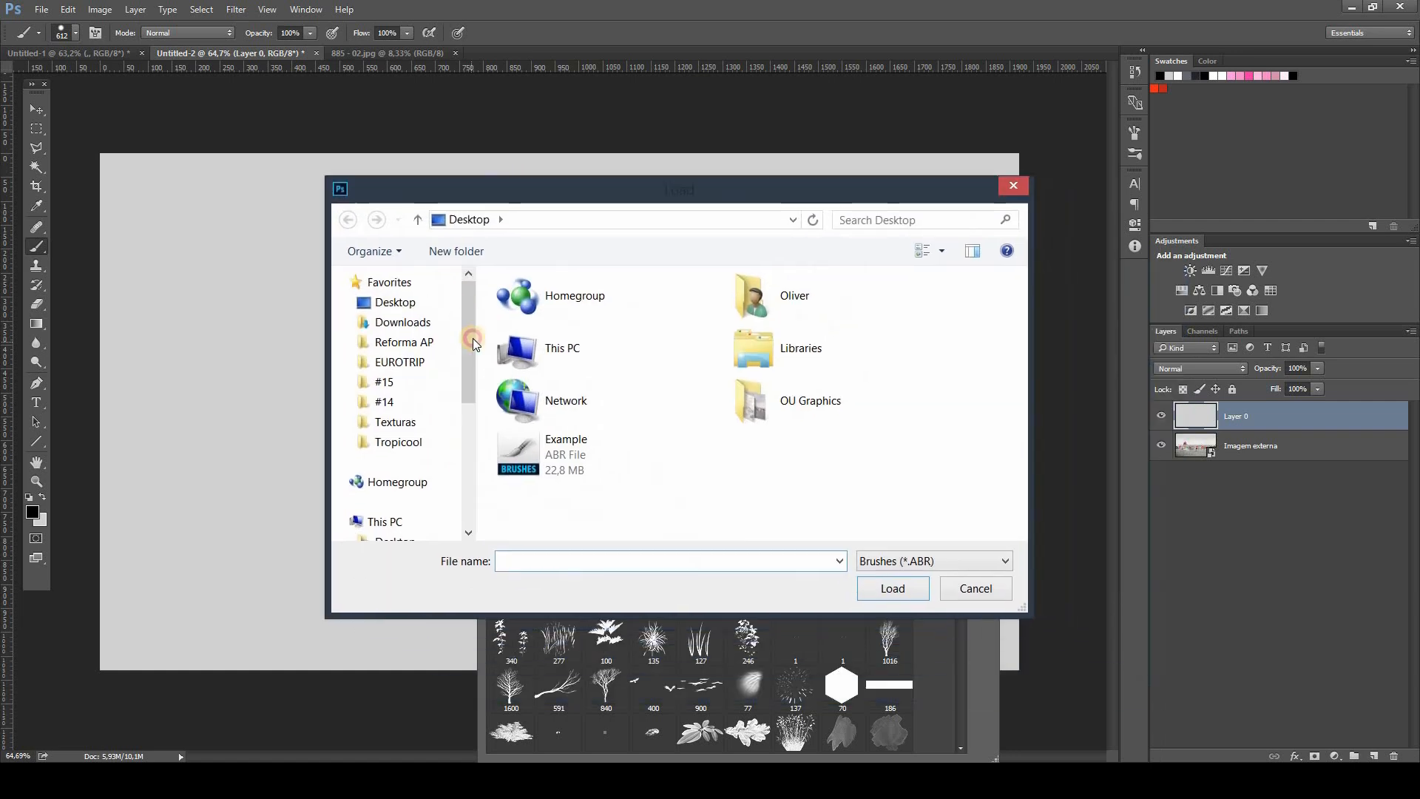
pyautogui.click(492, 456)
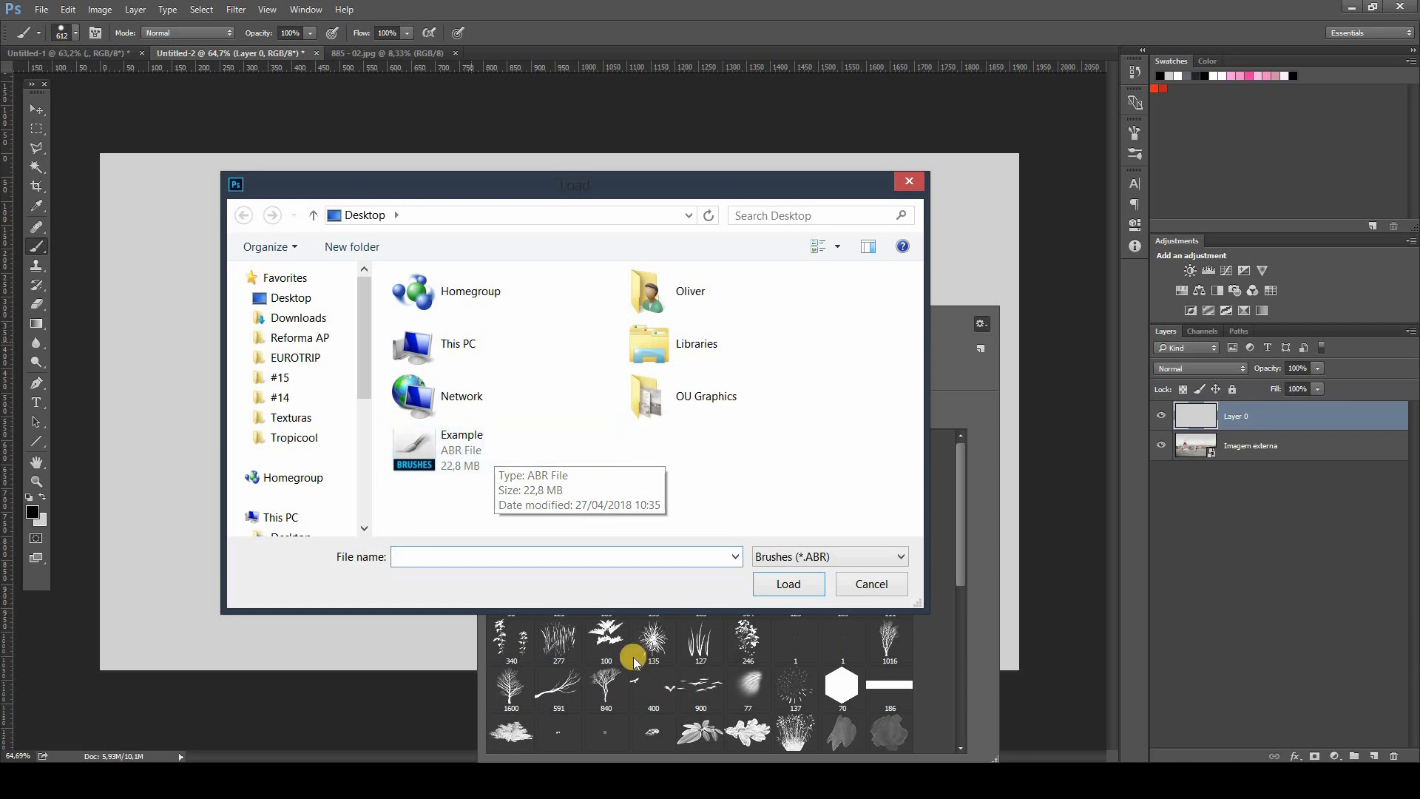
pyautogui.click(469, 456)
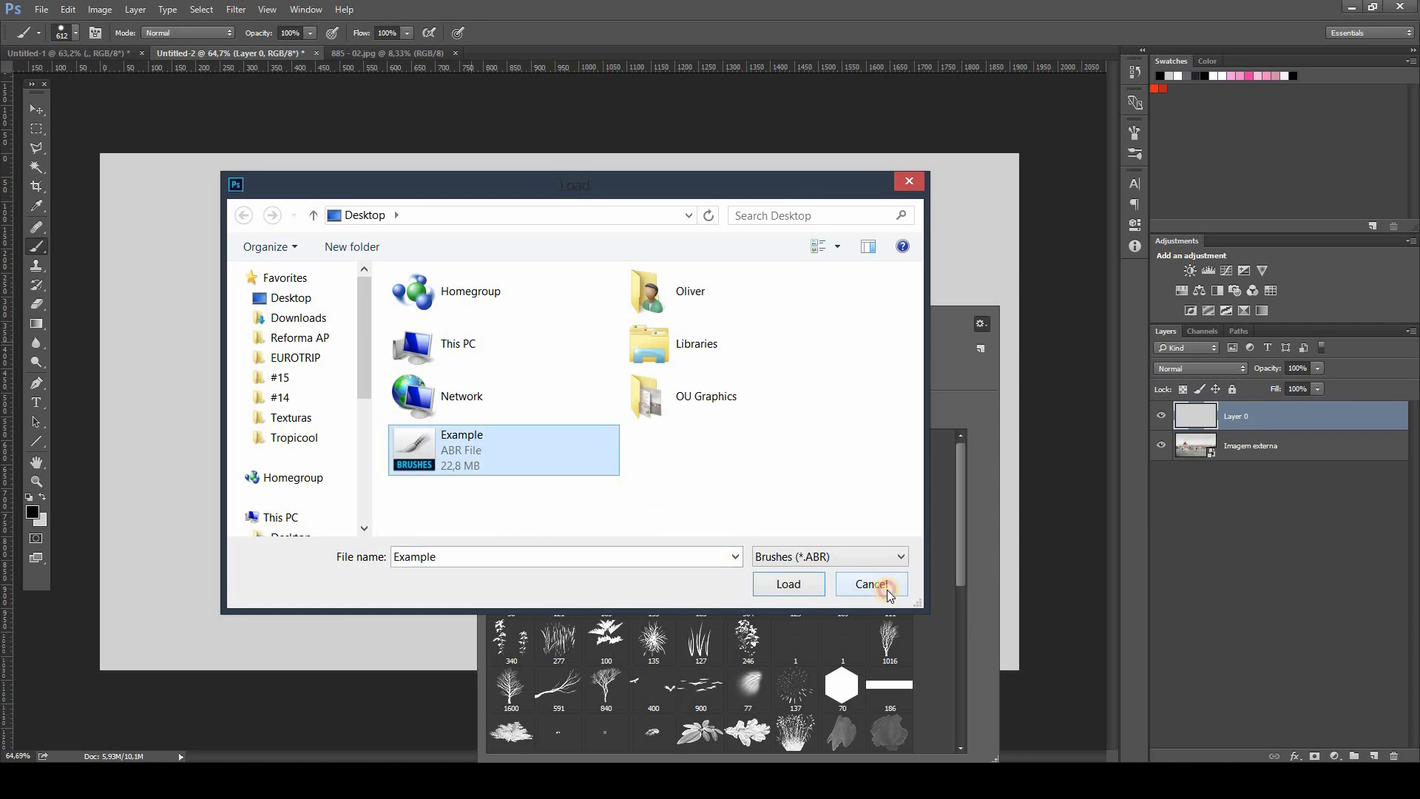
pyautogui.click(886, 589)
pyautogui.rightClick(293, 157)
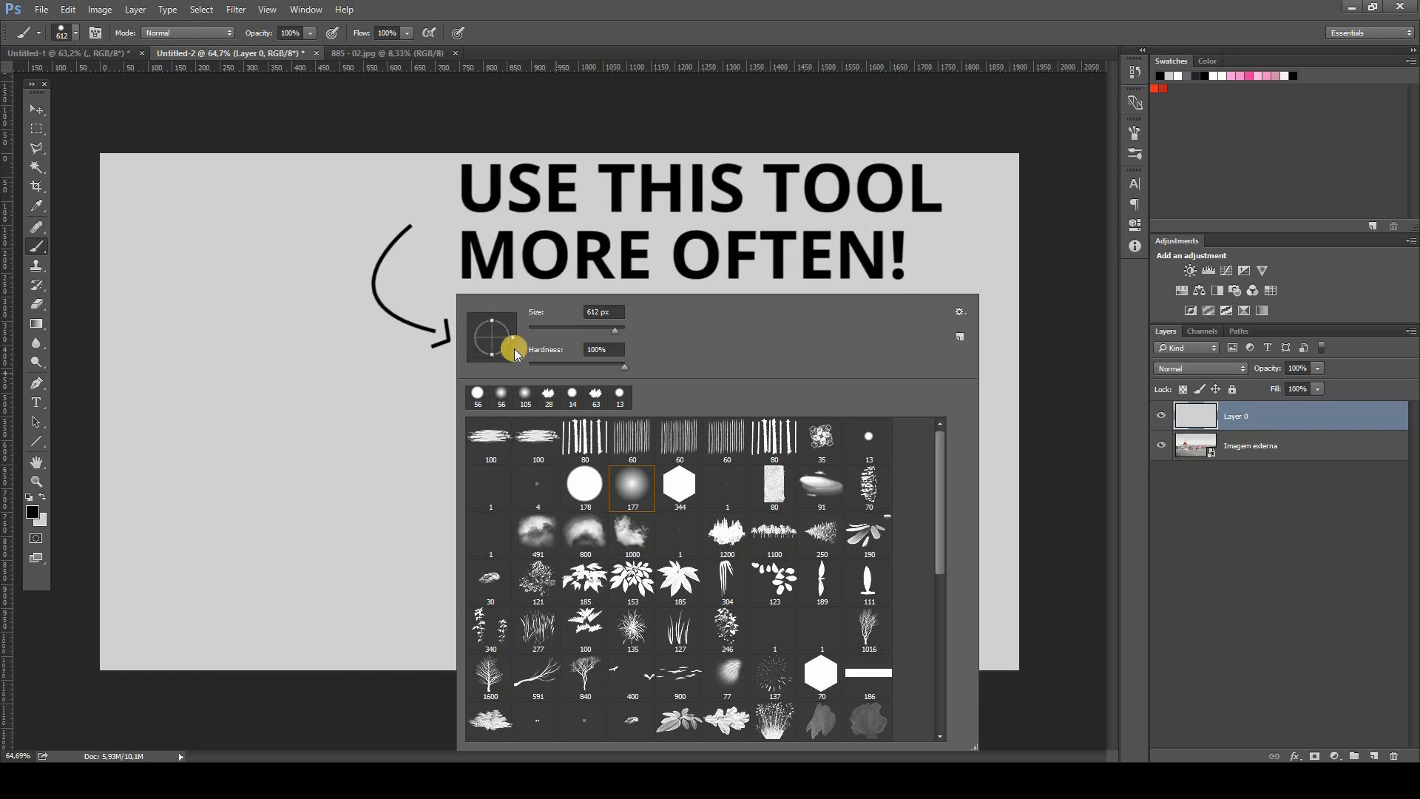
pyautogui.press('Escape')
# Switch to Chrome and download the large version of Cutout Man Walking 0122 from mrcutout.com.
pyautogui.click(36, 110)
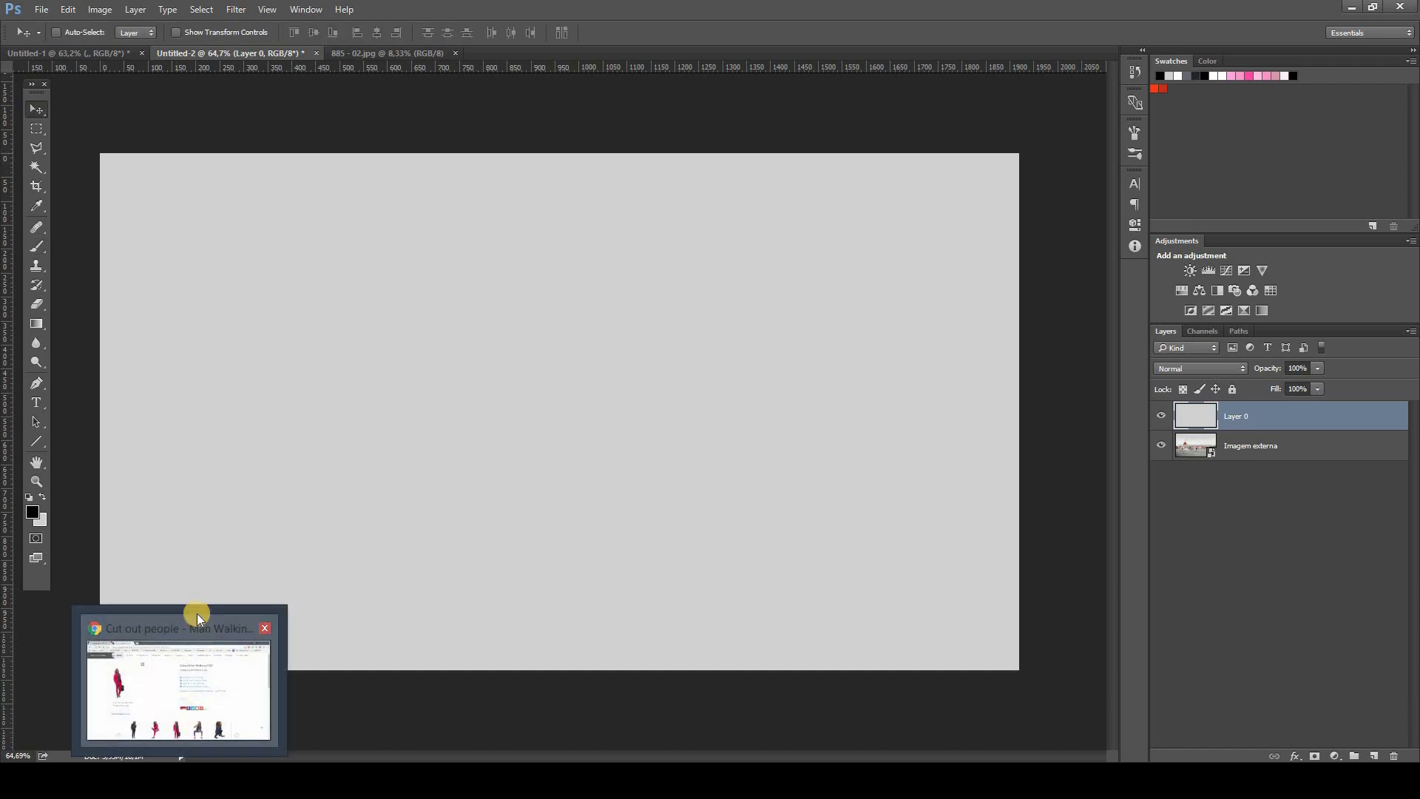
pyautogui.click(197, 613)
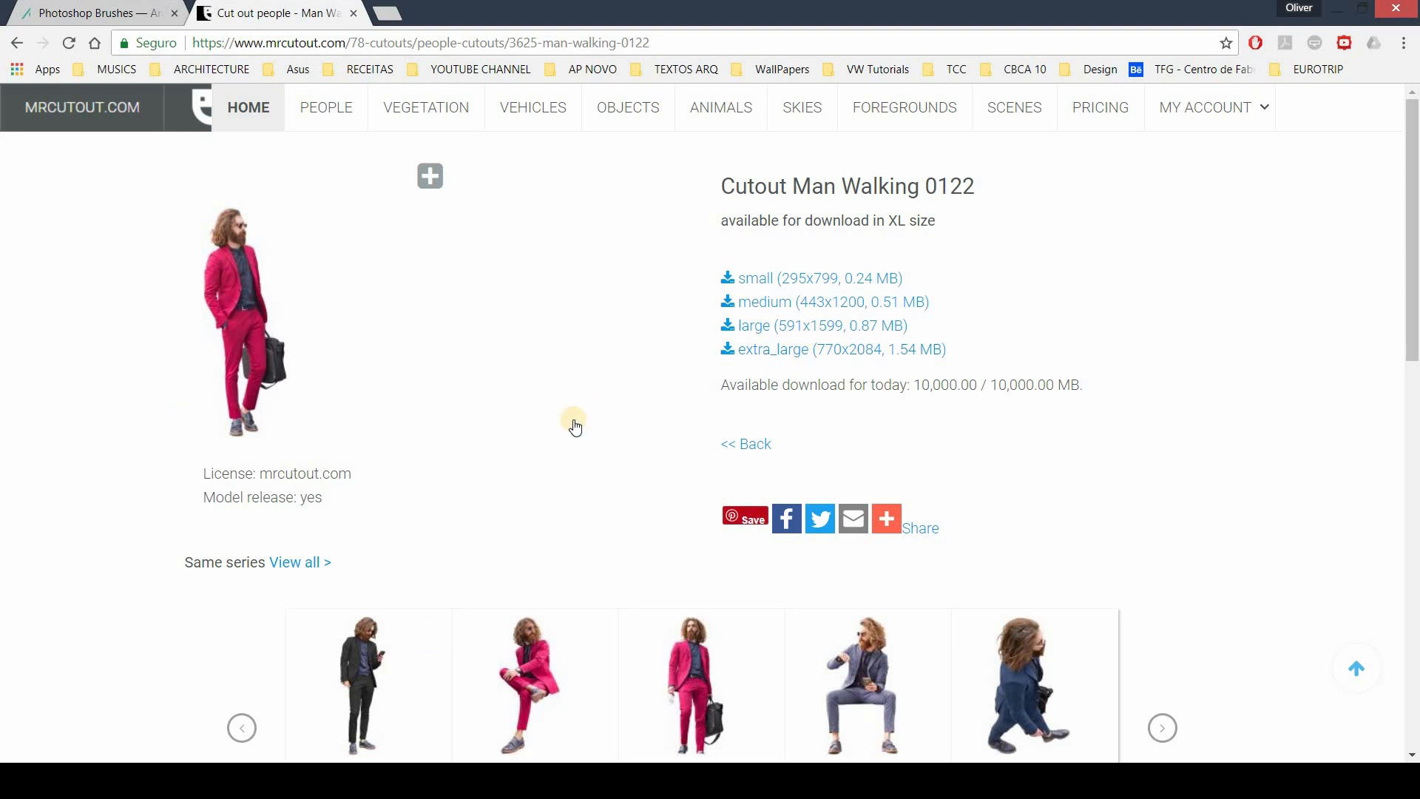
pyautogui.click(783, 327)
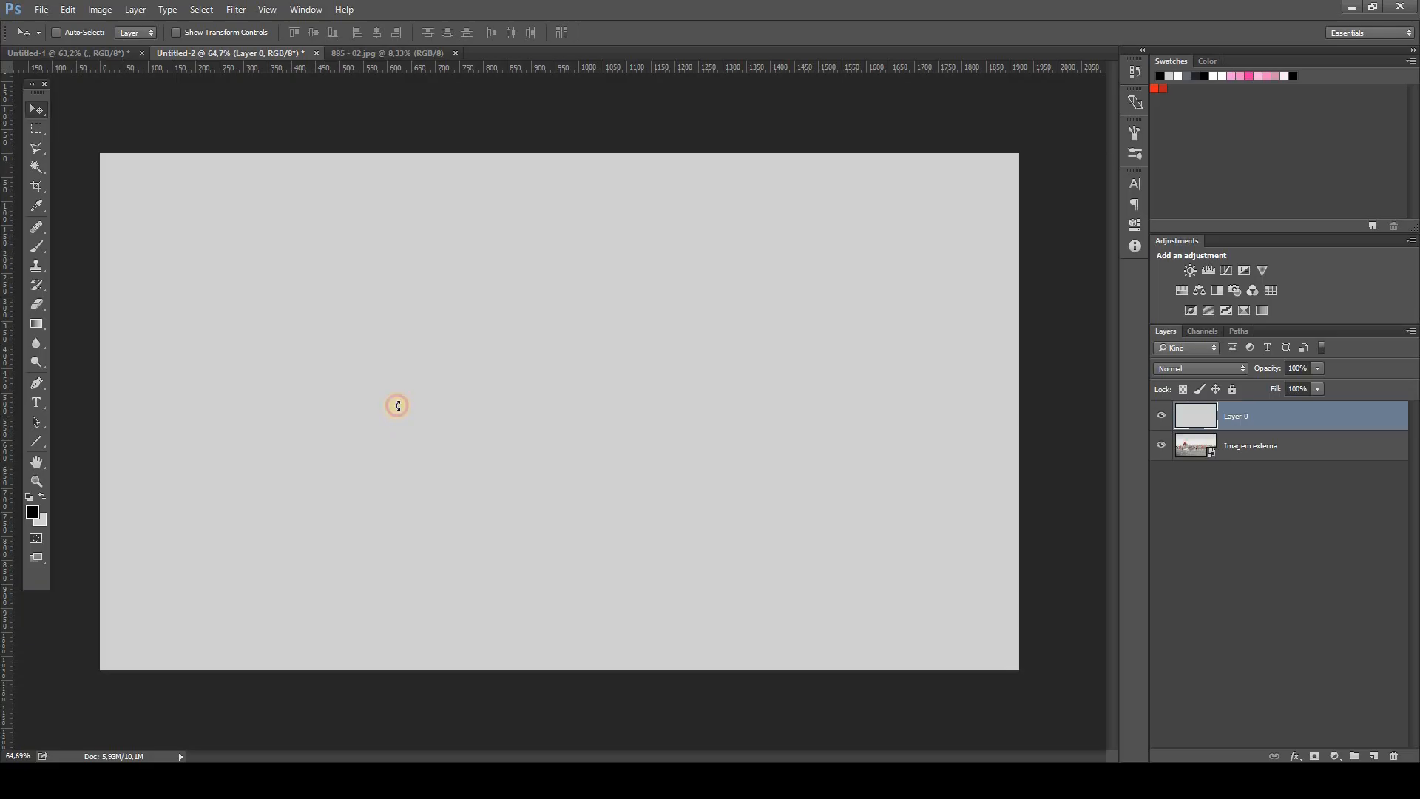
# Place the walking man cutout in the Photoshop document, scale it down, and move it slightly left of the canvas centre.
pyautogui.hotkey('ctrl', 't')
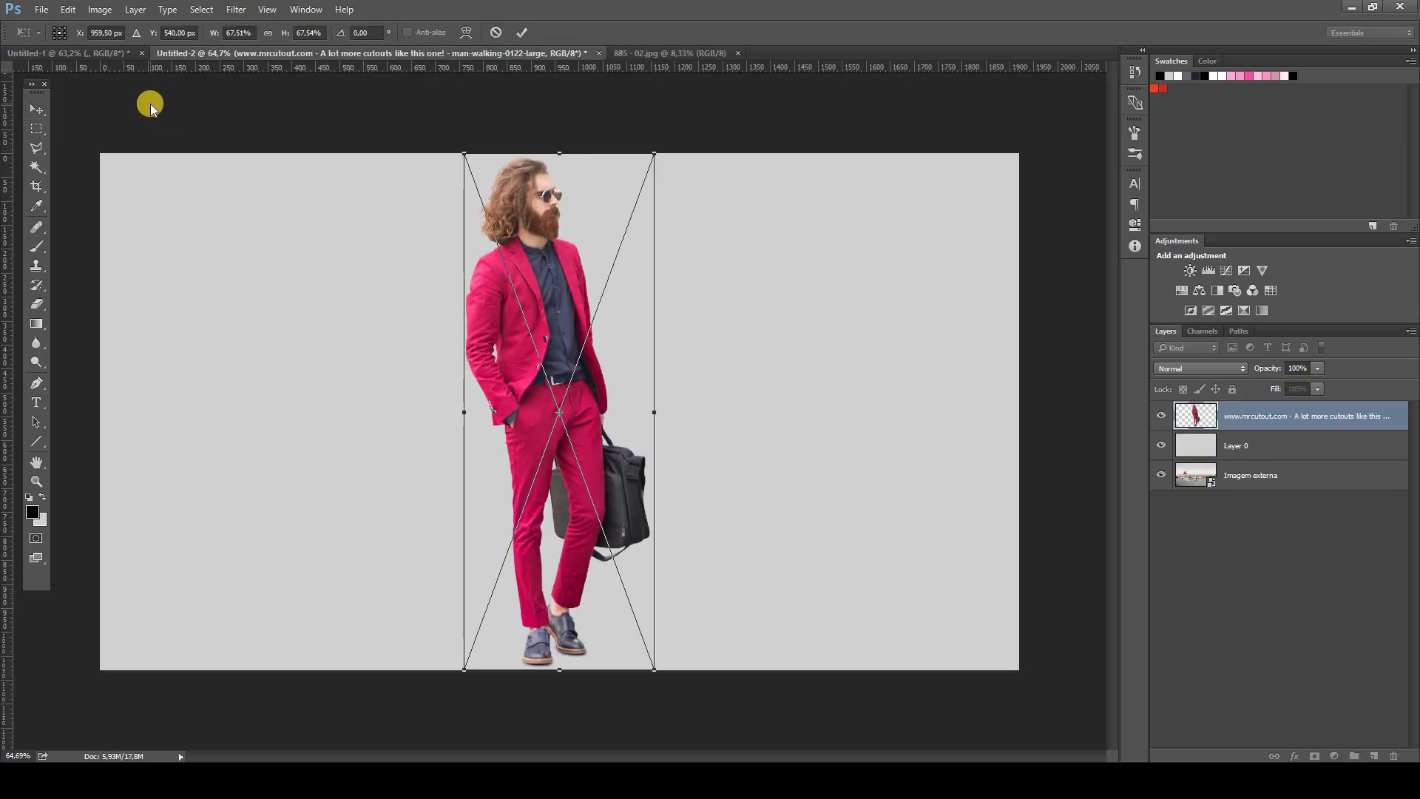
pyautogui.moveTo(624, 190); pyautogui.dragTo(602, 302)
pyautogui.press('Return')
pyautogui.moveTo(495, 327); pyautogui.dragTo(423, 270)
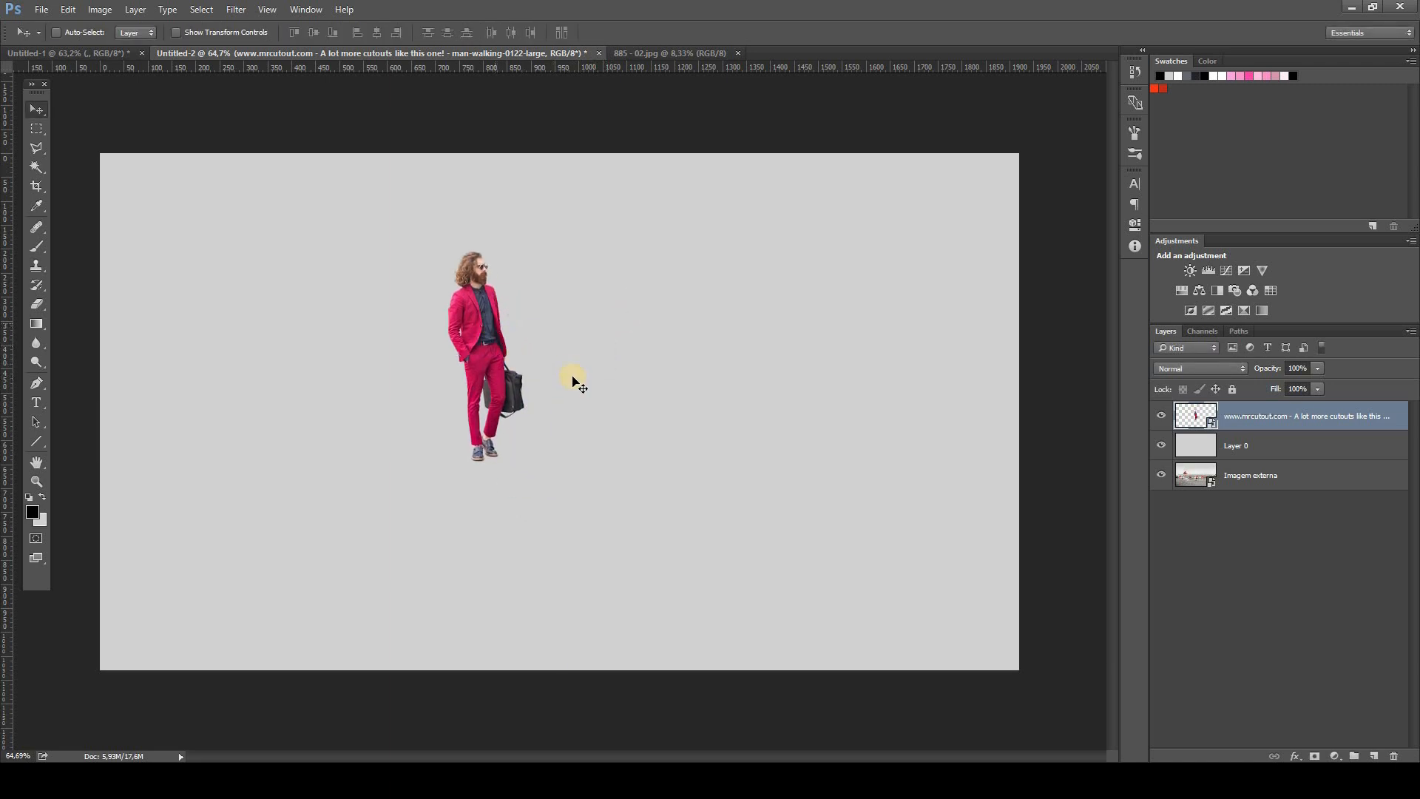
# Add a new layer above the cutout and set the Brush tip to a thin horizontal ellipse at 77 px.
pyautogui.press('b')
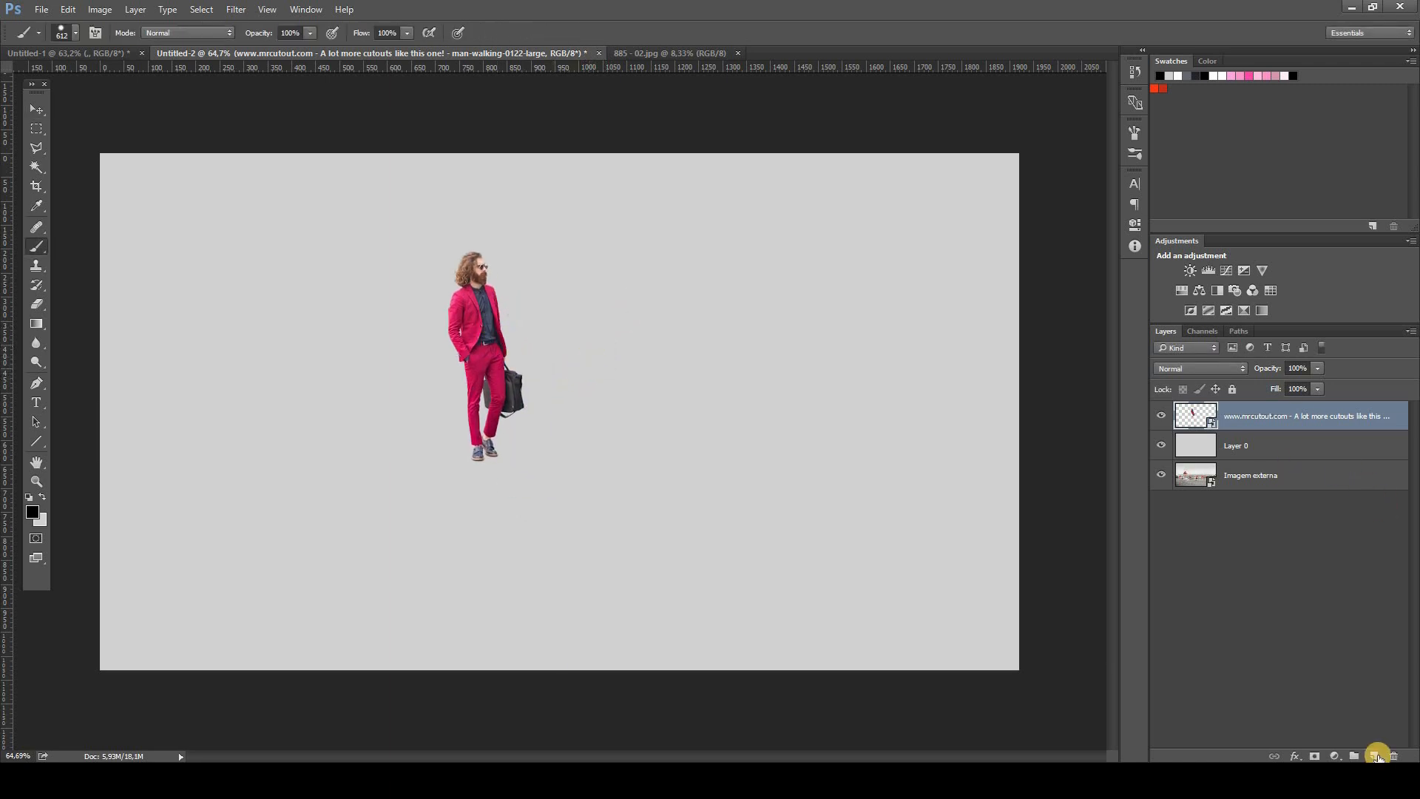
pyautogui.hotkey('ctrl', 'shift', 'alt', 'n')
pyautogui.rightClick(574, 332)
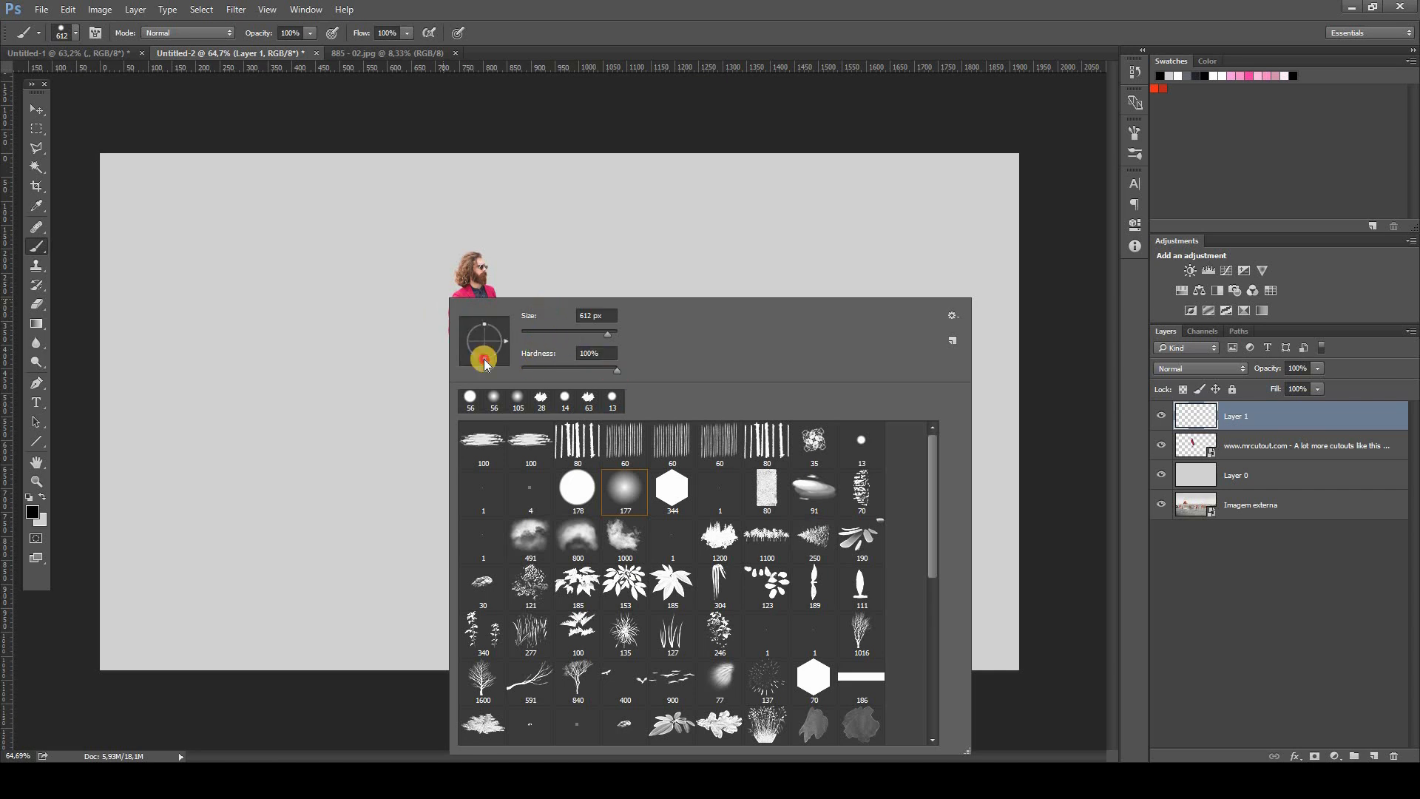
pyautogui.moveTo(486, 361); pyautogui.dragTo(488, 343)
pyautogui.click(620, 108)
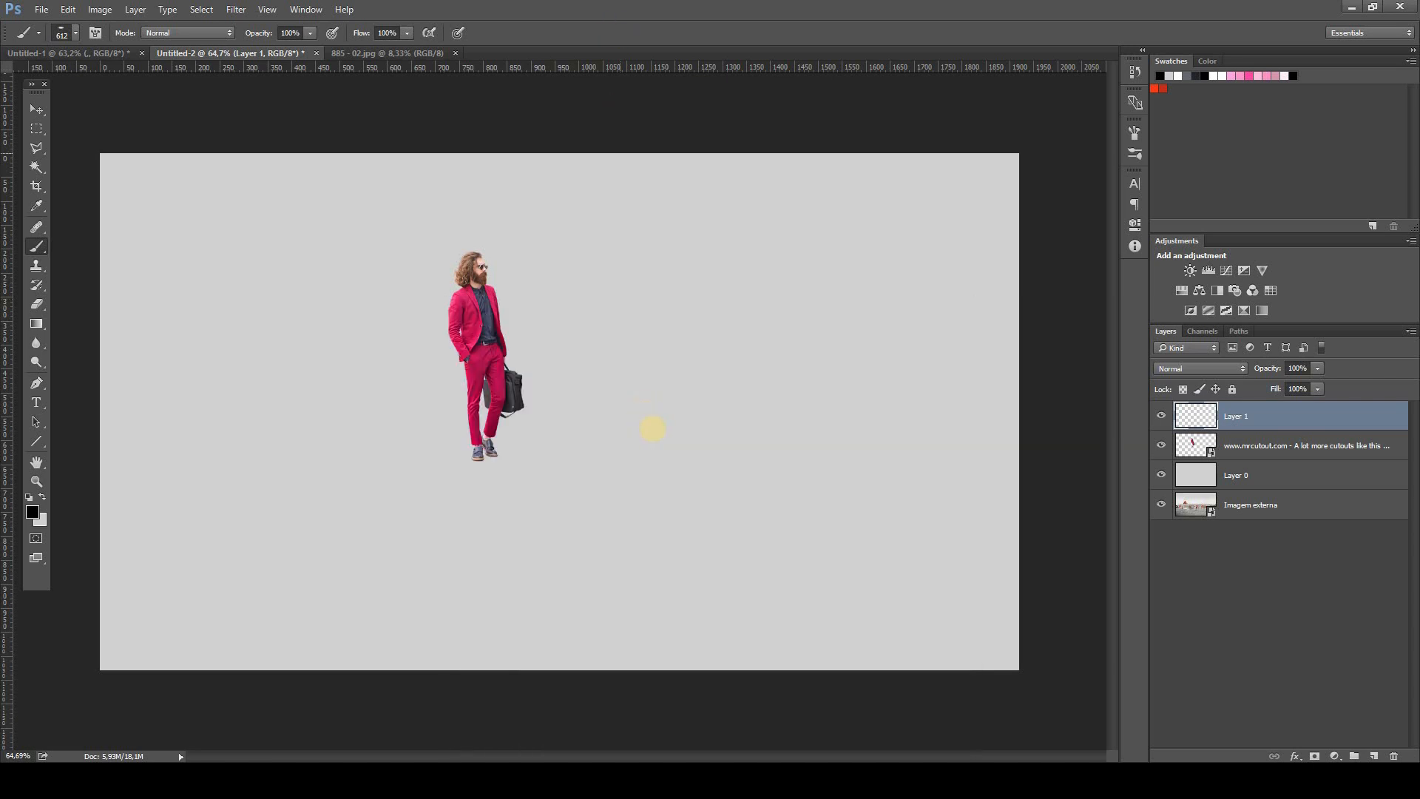
pyautogui.moveTo(725, 468)
pyautogui.mouseDown()
pyautogui.moveTo(614, 472)
pyautogui.moveTo(642, 566)
pyautogui.moveTo(689, 425)
pyautogui.moveTo(690, 260)
pyautogui.moveTo(681, 295)
pyautogui.moveTo(650, 308)
pyautogui.mouseUp()
pyautogui.click(312, 35)
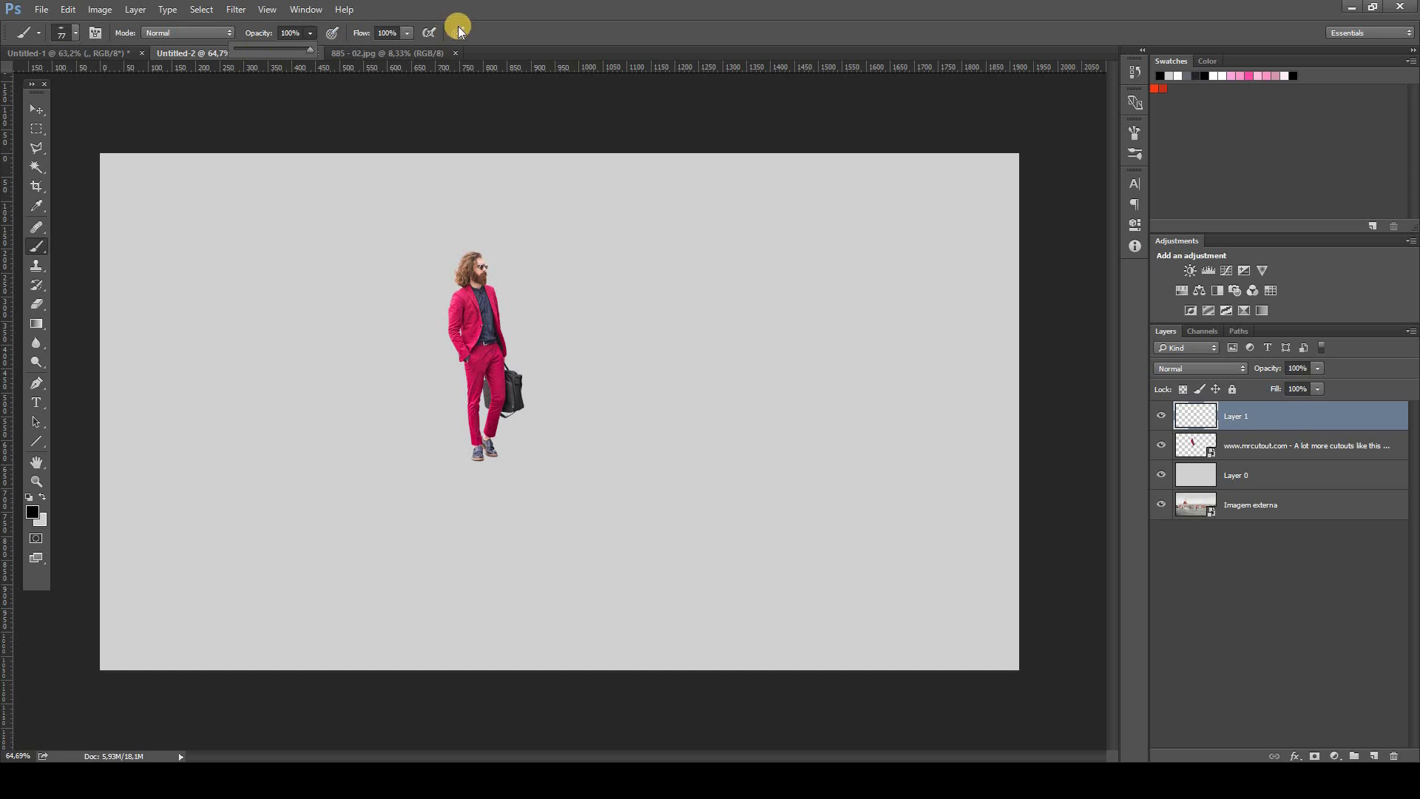
pyautogui.click(249, 49)
pyautogui.click(539, 28)
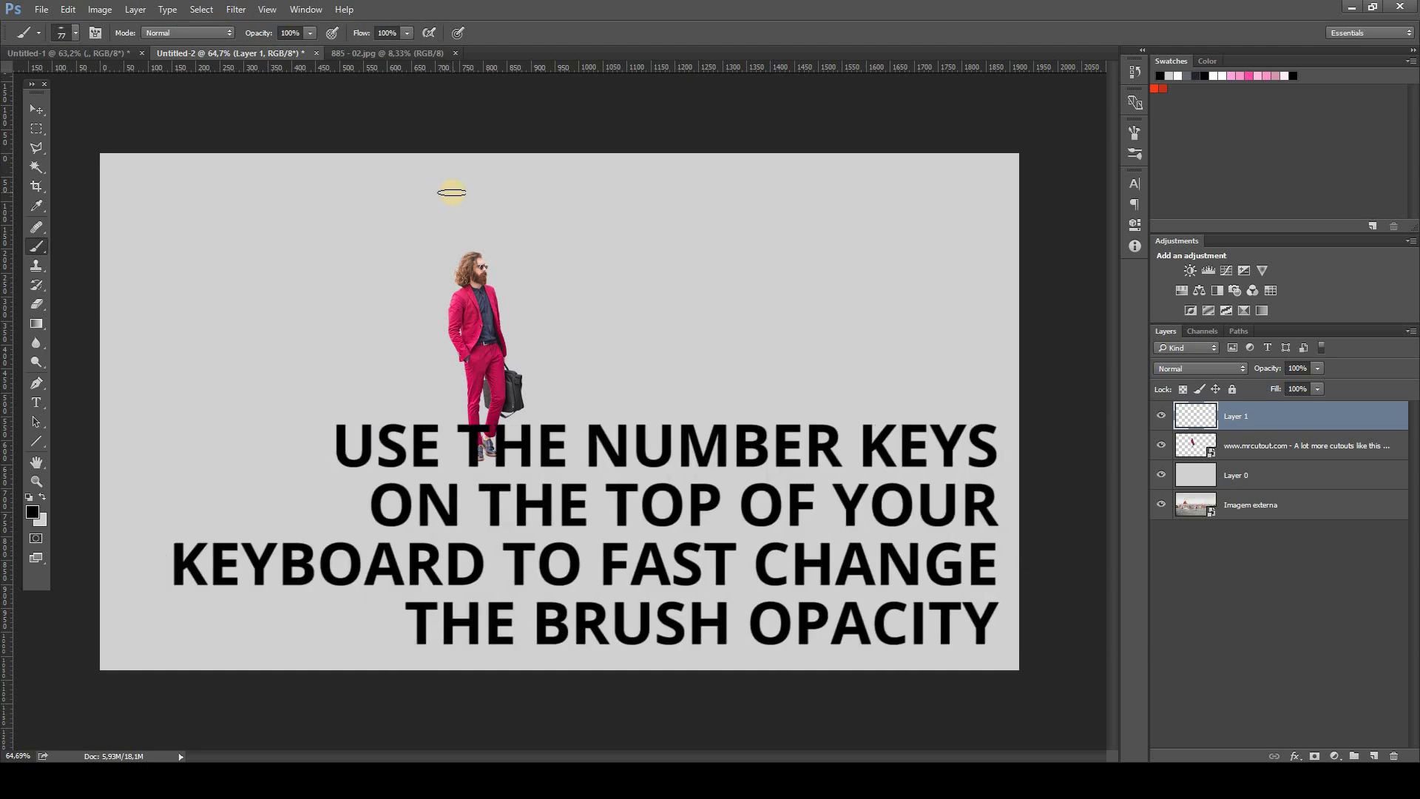
pyautogui.press('3')
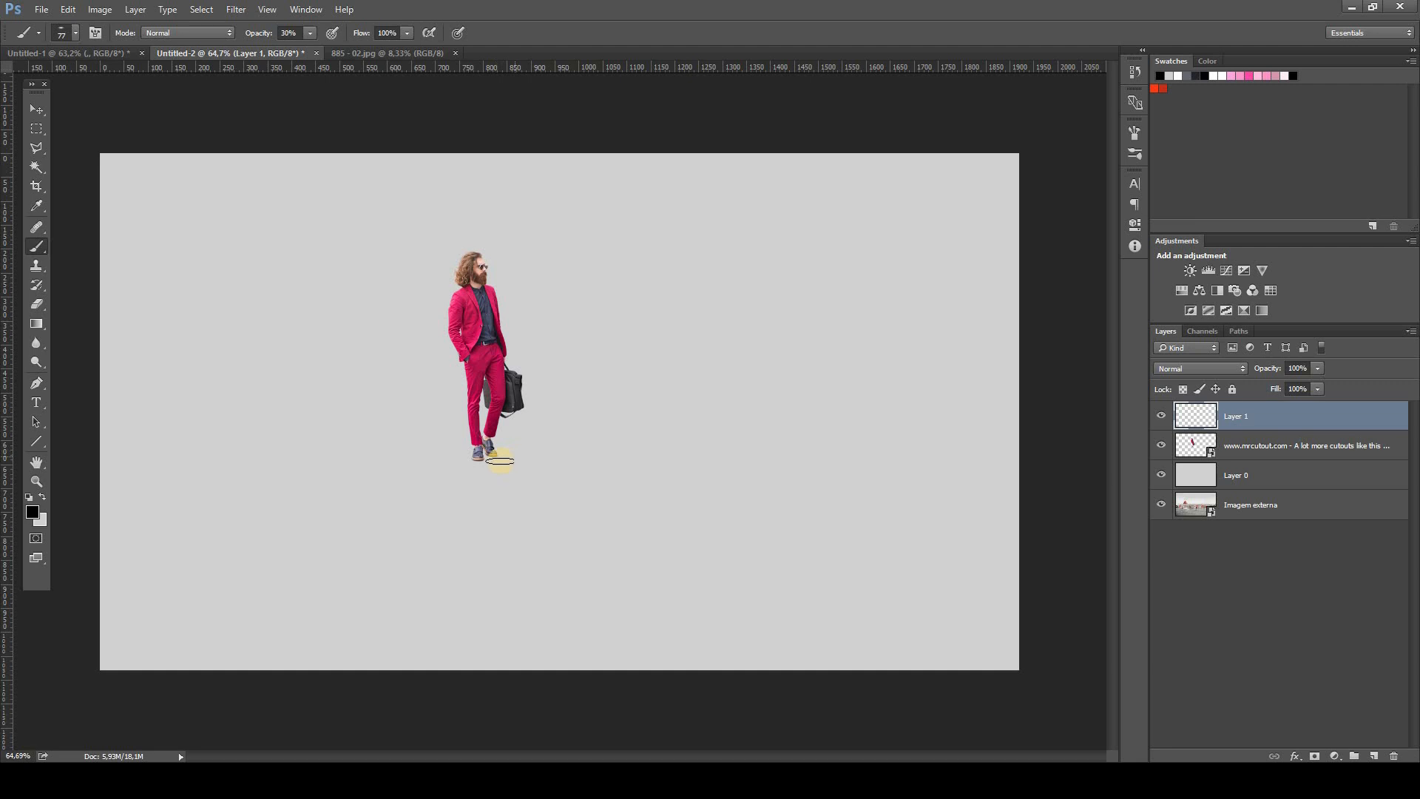
pyautogui.keyDown('alt'); pyautogui.rightClick(495, 463); pyautogui.keyUp('alt')
pyautogui.moveTo(431, 457); pyautogui.dragTo(542, 458)
pyautogui.hotkey('ctrl', 'z')
# Paint a faint ground shadow around the man's shoes on Layer 1 with a 29 px brush at 10% opacity.
pyautogui.keyDown('alt'); pyautogui.scroll(4, 474, 460); pyautogui.keyUp('alt')
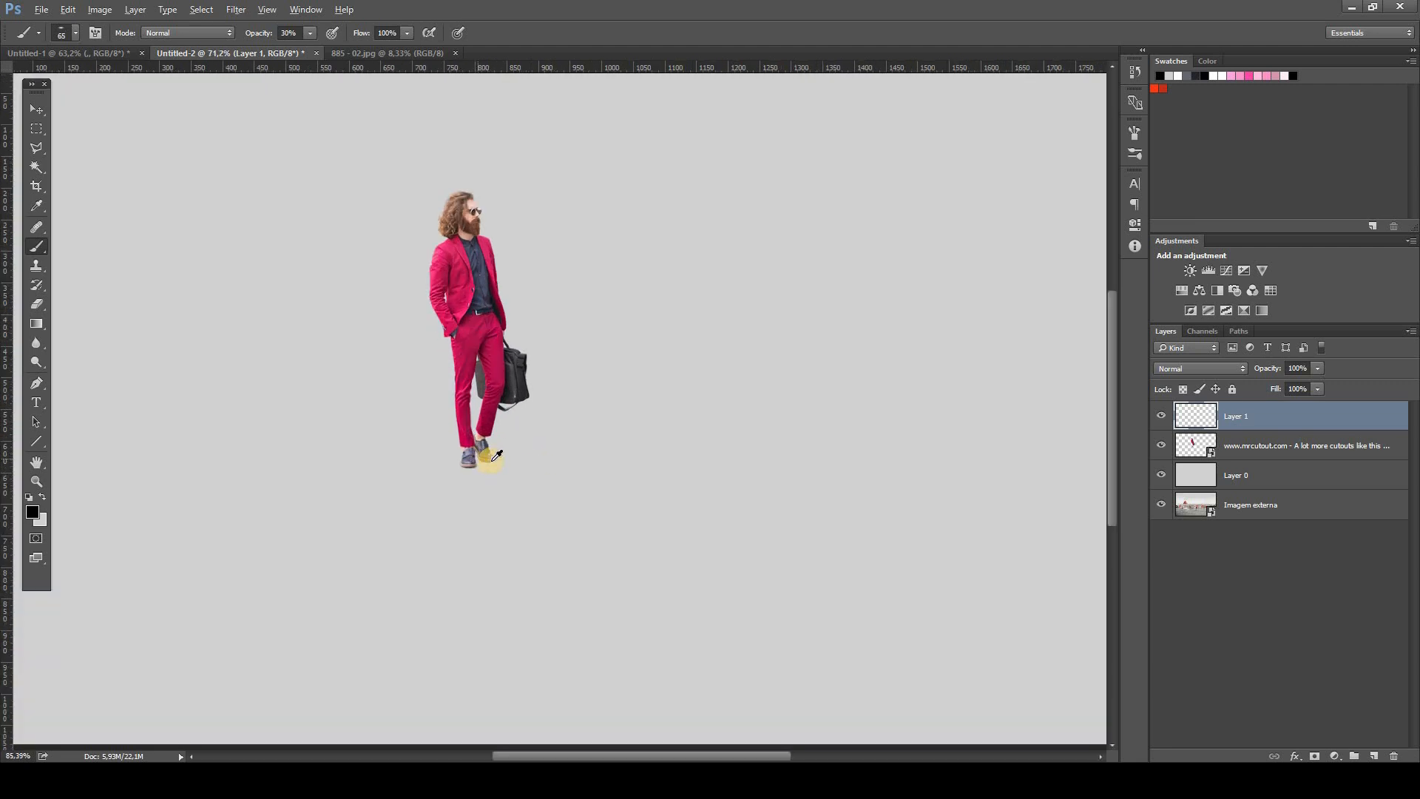
pyautogui.keyDown('alt'); pyautogui.rightClick(478, 469); pyautogui.keyUp('alt')
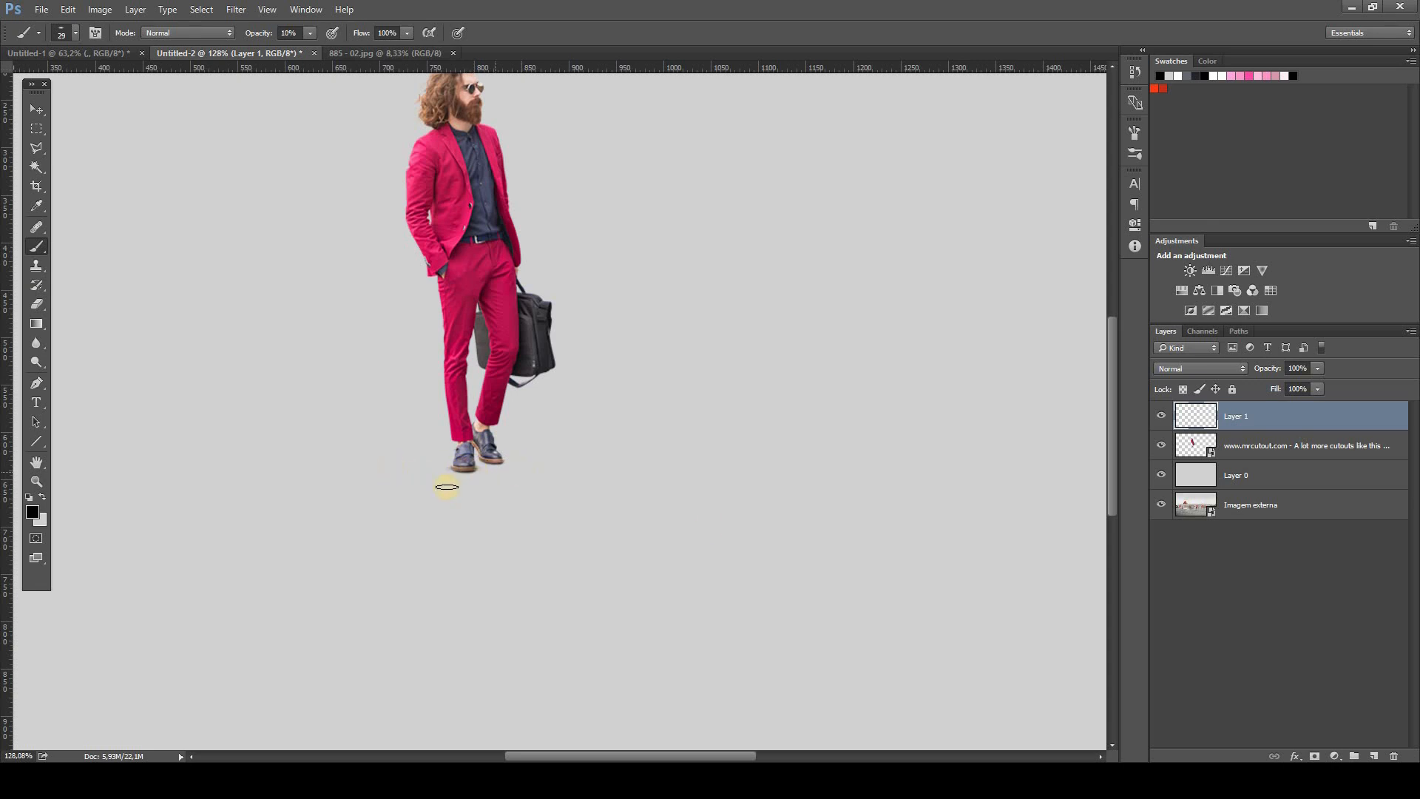
pyautogui.moveTo(336, 467)
pyautogui.mouseDown()
pyautogui.moveTo(573, 468)
pyautogui.moveTo(414, 465)
pyautogui.moveTo(559, 462)
pyautogui.moveTo(453, 469)
pyautogui.moveTo(521, 465)
pyautogui.mouseUp()
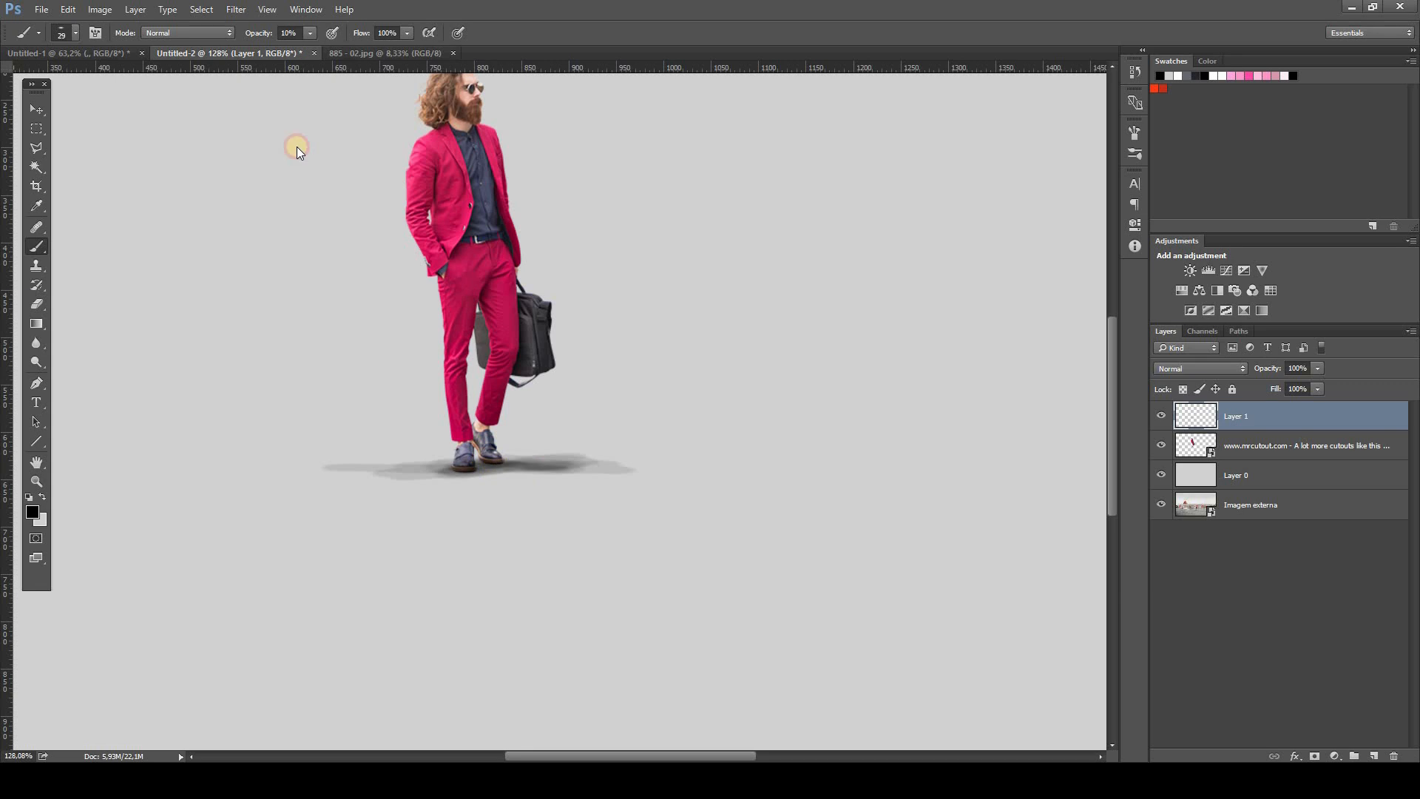
# Apply a Gaussian Blur with a radius of 2 pixels to the shadow layer and lower its opacity to 48%.
pyautogui.click(236, 9)
pyautogui.moveTo(286, 213)
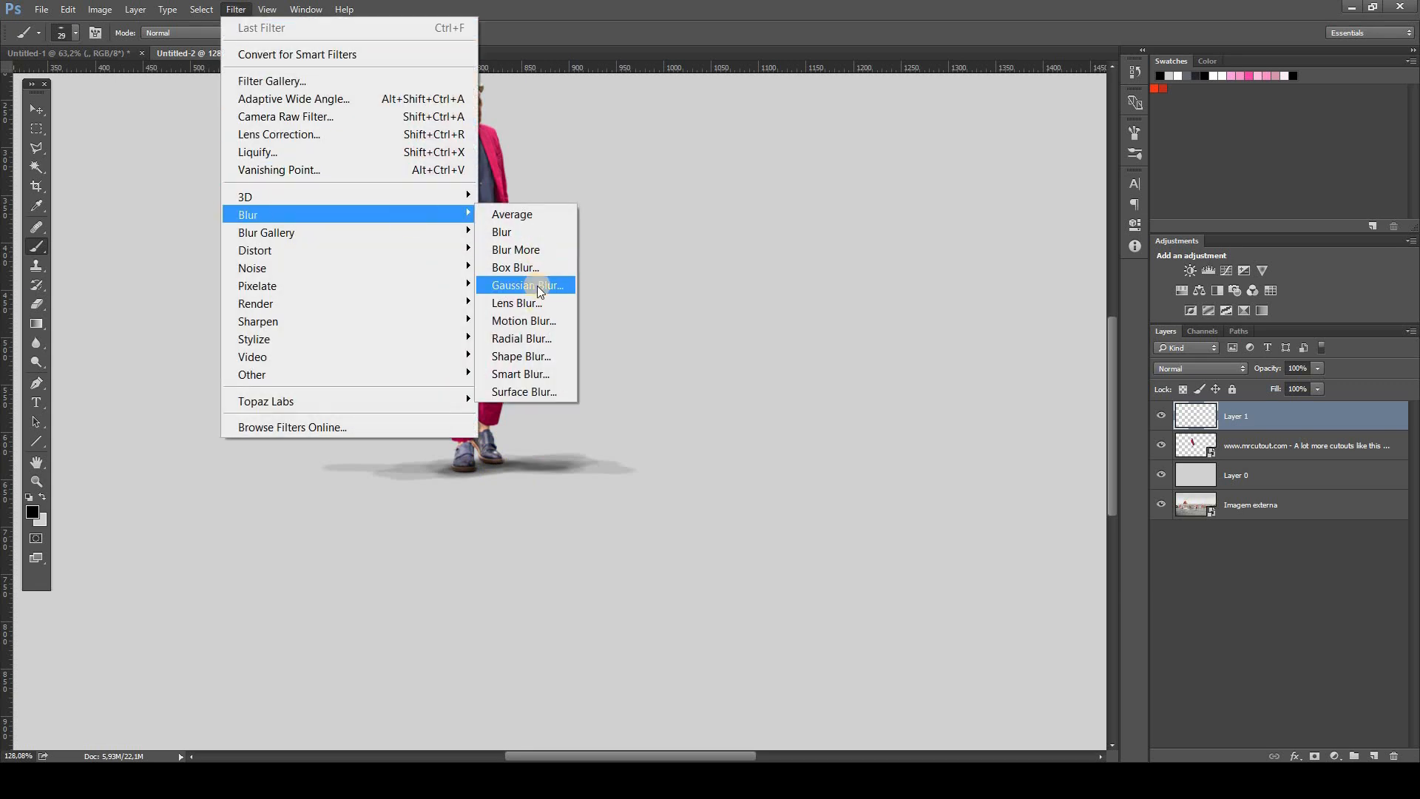
pyautogui.click(527, 285)
pyautogui.moveTo(610, 402); pyautogui.dragTo(623, 405)
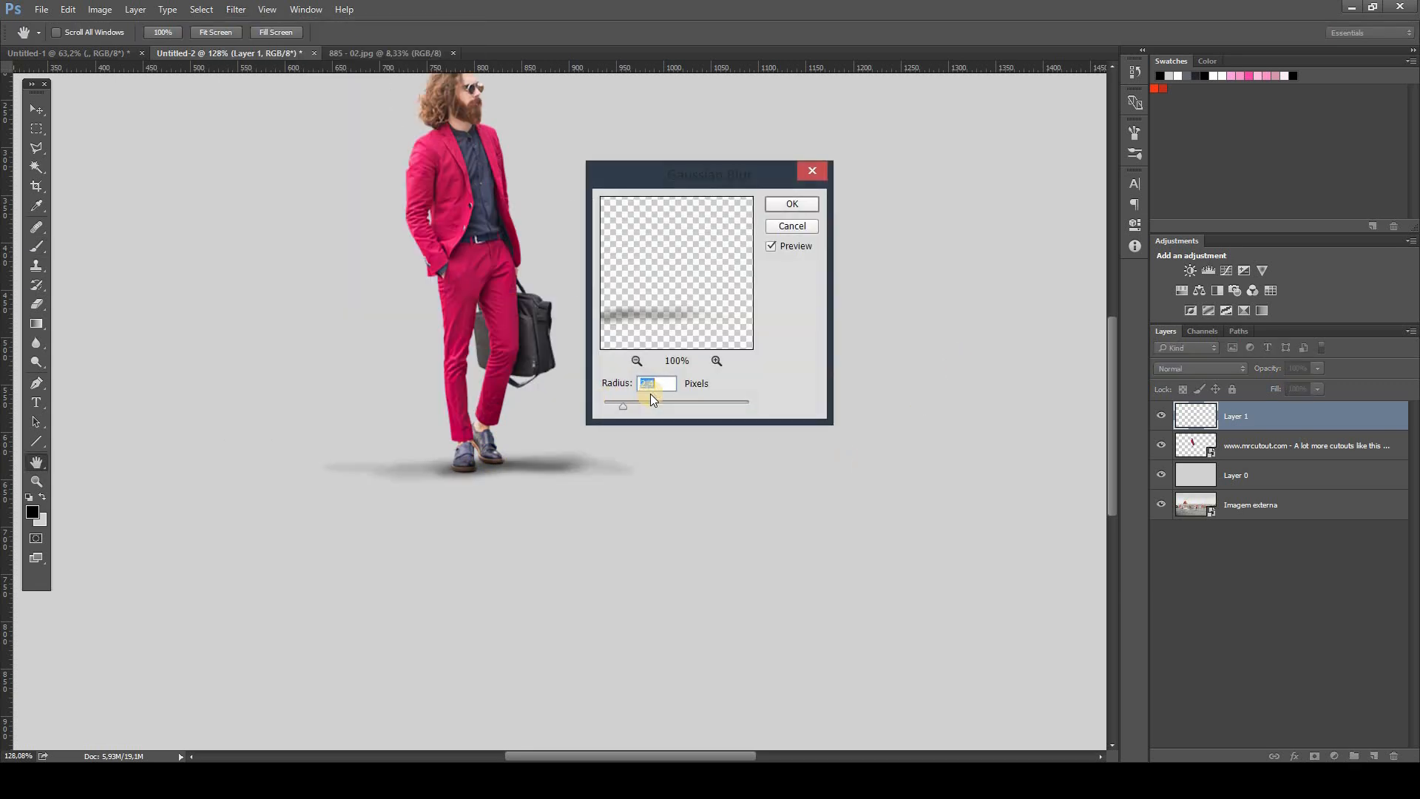
pyautogui.write('2')
pyautogui.click(796, 204)
pyautogui.press('v')
pyautogui.moveTo(1317, 368); pyautogui.dragTo(1274, 402)
# Add a new layer and paint a darker contact shadow directly under both shoes with a 27 px brush at 40% opacity.
pyautogui.hotkey('ctrl', 'shift', 'alt', 'n')
pyautogui.press('b')
pyautogui.scroll(5, 465, 462)
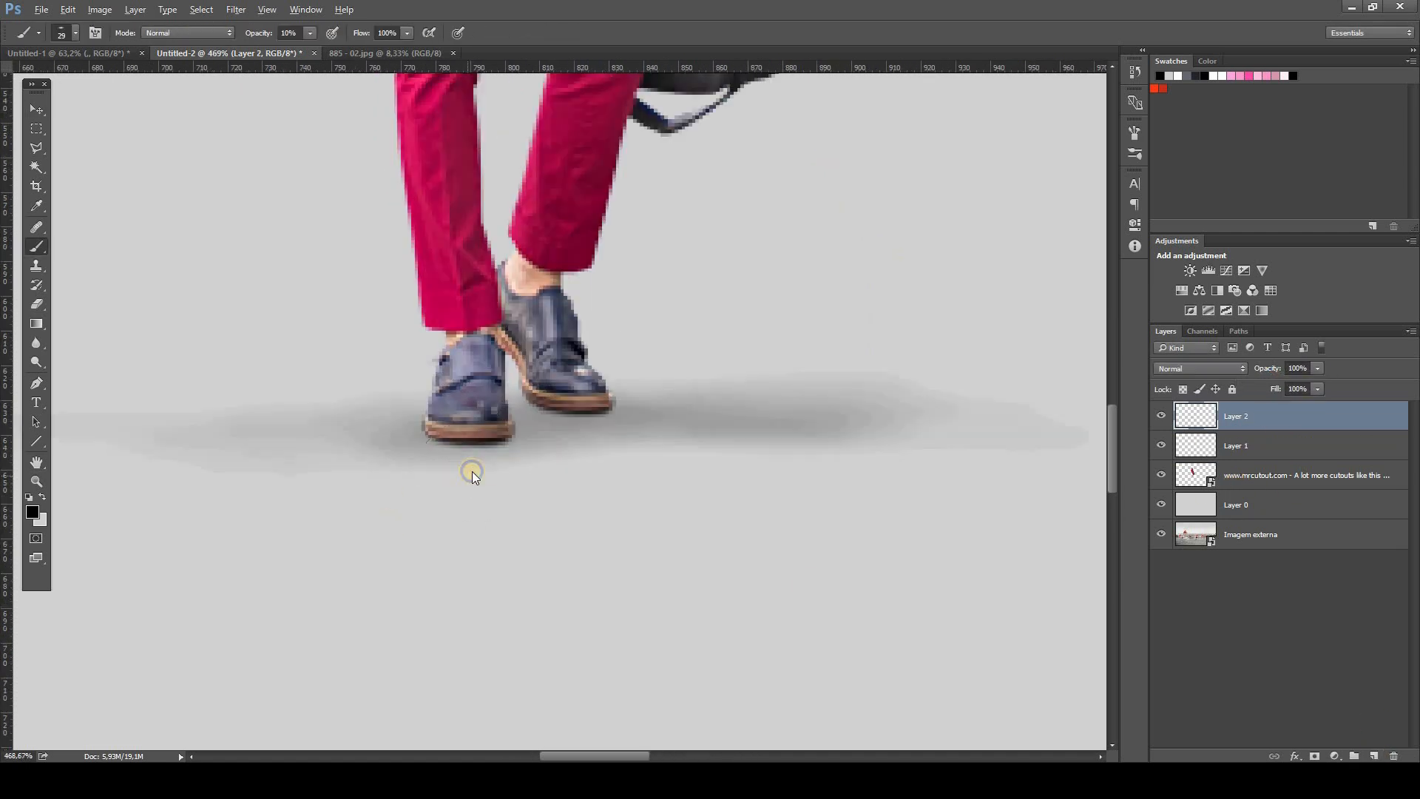
pyautogui.press('4')
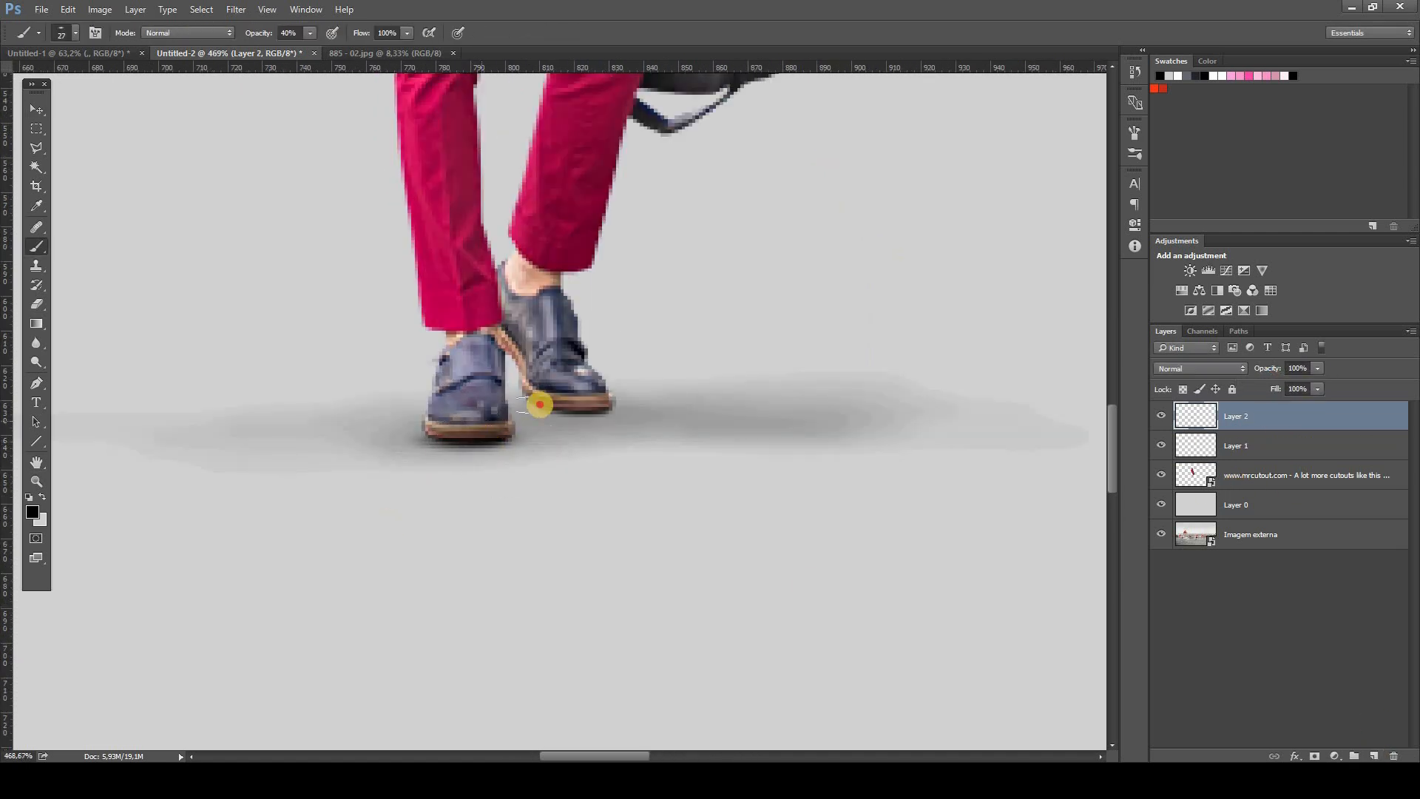
pyautogui.moveTo(545, 406); pyautogui.dragTo(518, 381)
# Place both shadow layers below the man cutout and build up the shadow to the right of the shoes at 10% brush opacity.
pyautogui.moveTo(1224, 426); pyautogui.dragTo(1257, 460)
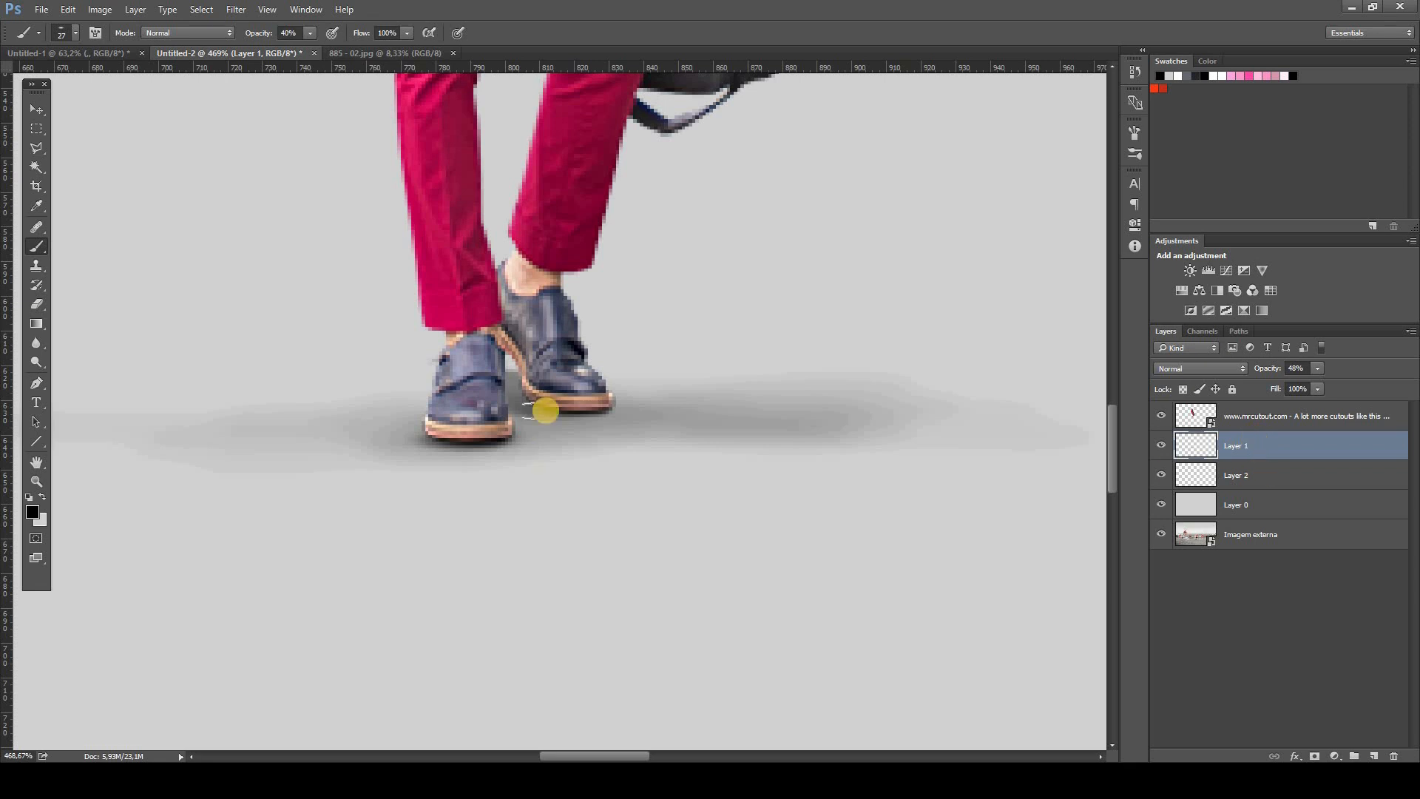
pyautogui.press('1')
pyautogui.moveTo(651, 399); pyautogui.dragTo(899, 414)
pyautogui.scroll(-10, 872, 447)
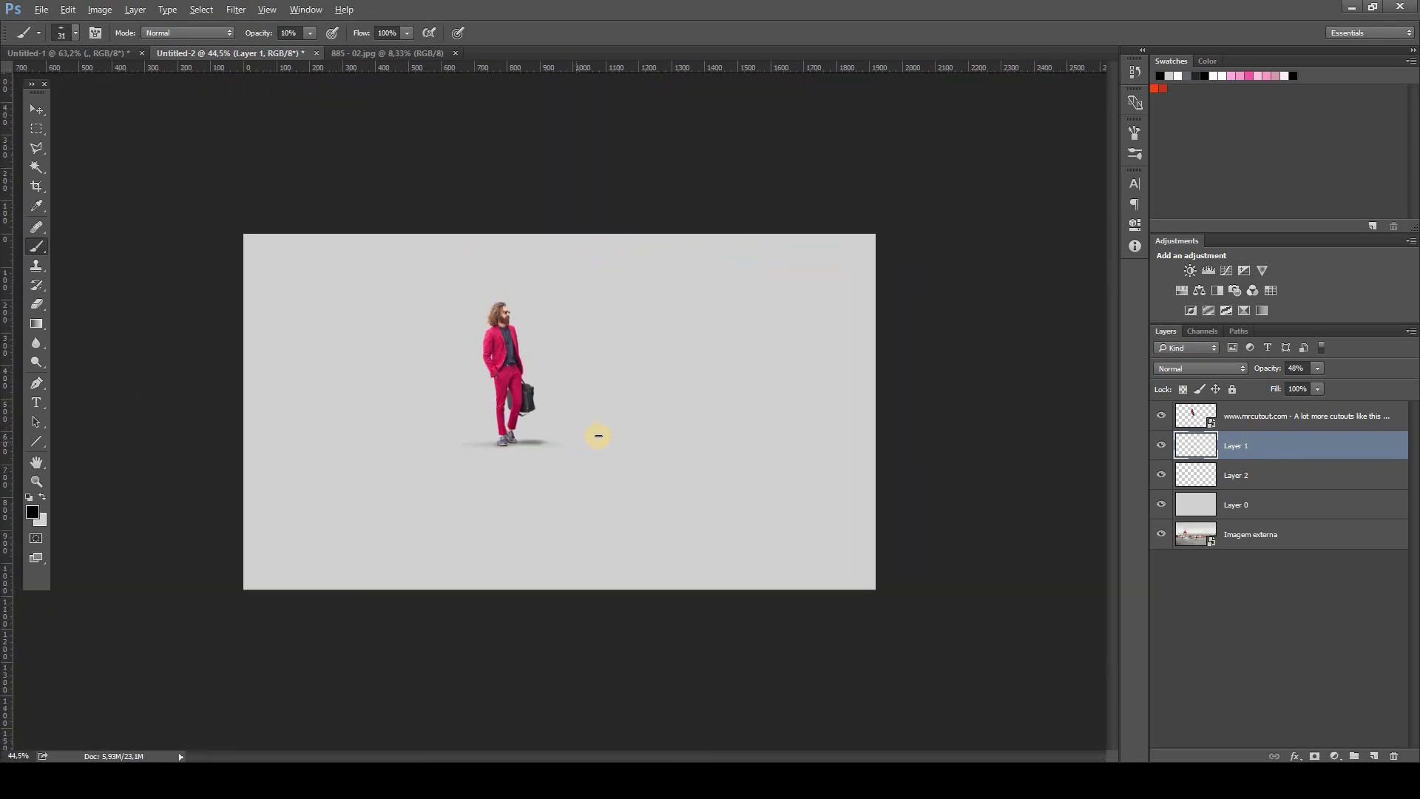
# Soften the left end of the ground shadow using the Eraser at 30% opacity and a size of 101 px.
pyautogui.press('v')
pyautogui.scroll(5, 418, 380)
pyautogui.press('e')
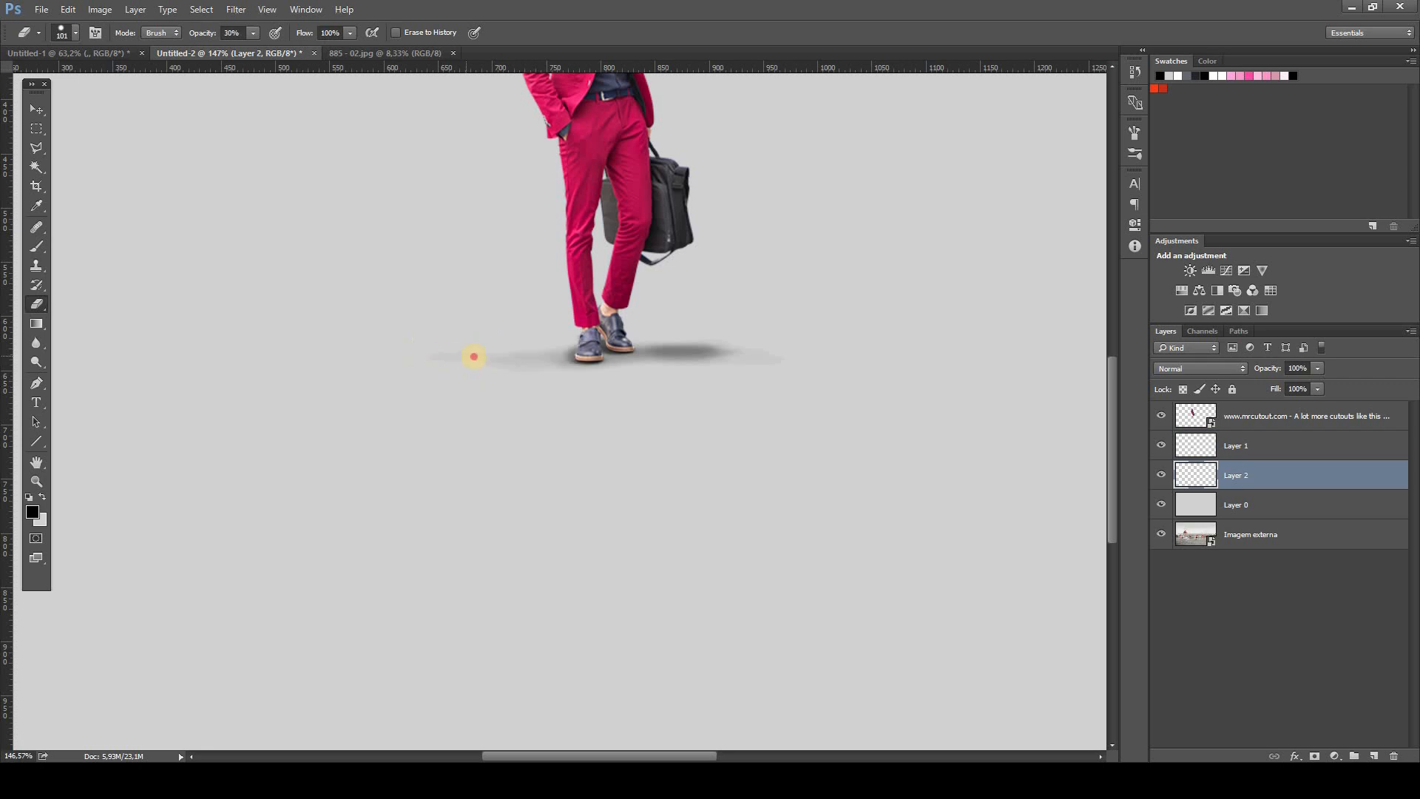
pyautogui.press('b')
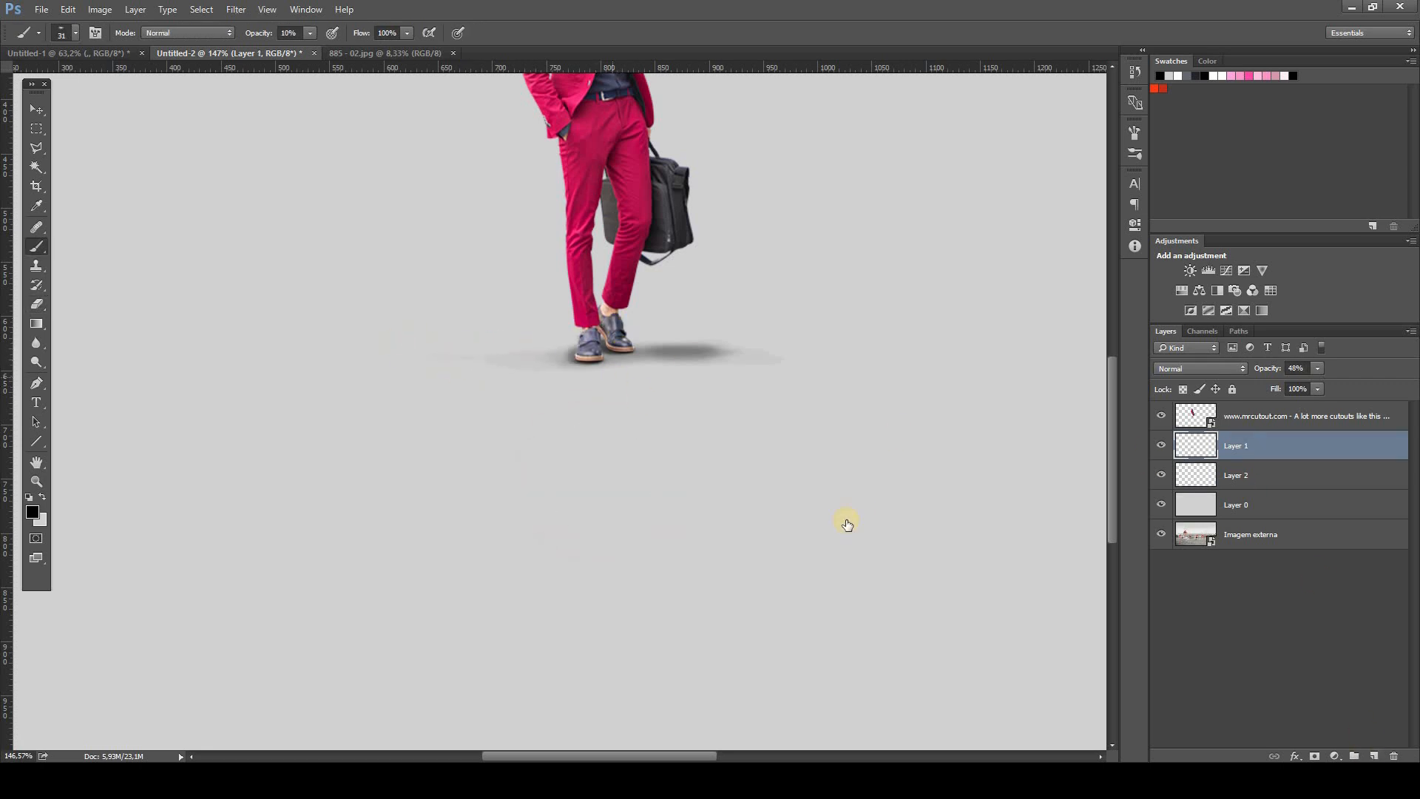
pyautogui.scroll(4, 567, 380)
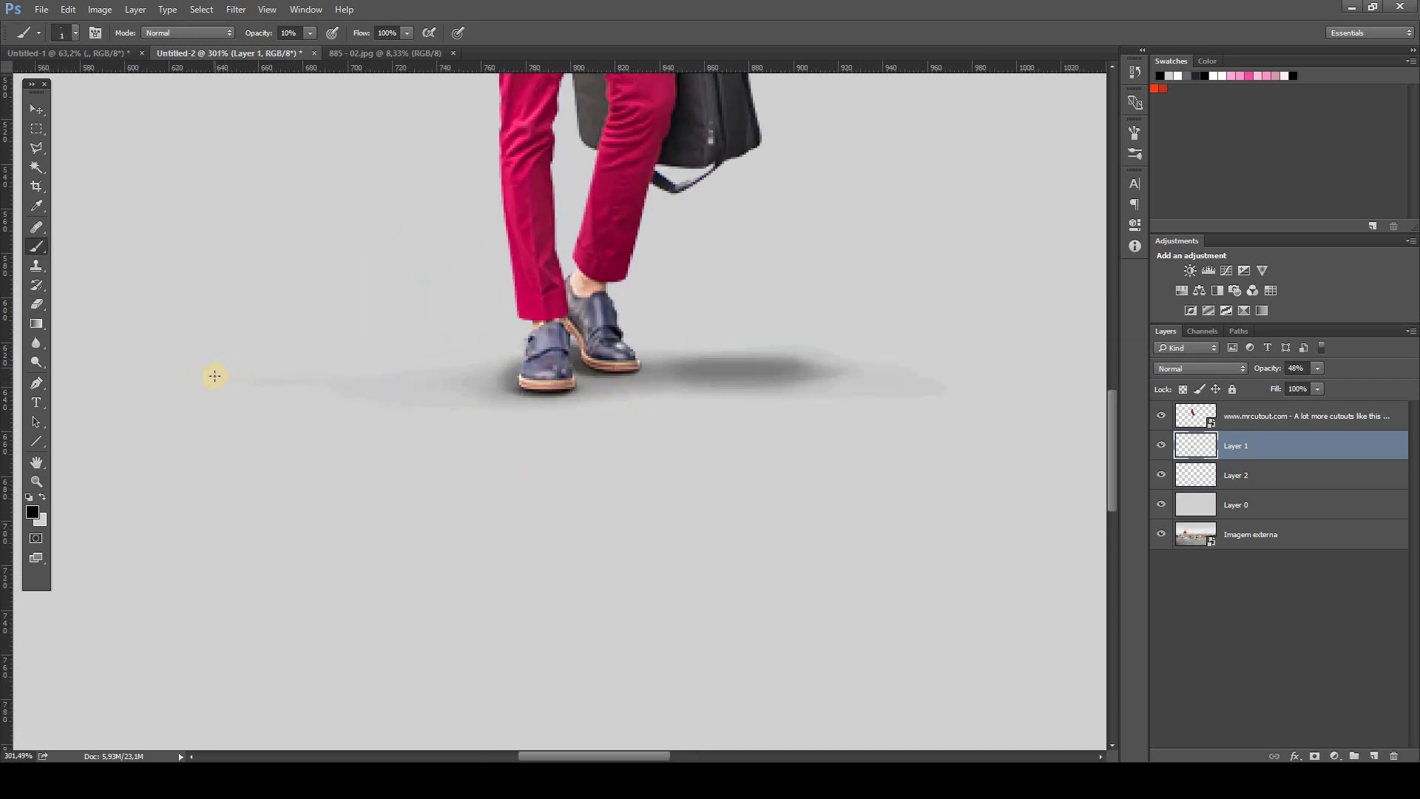
pyautogui.scroll(-8, 587, 431)
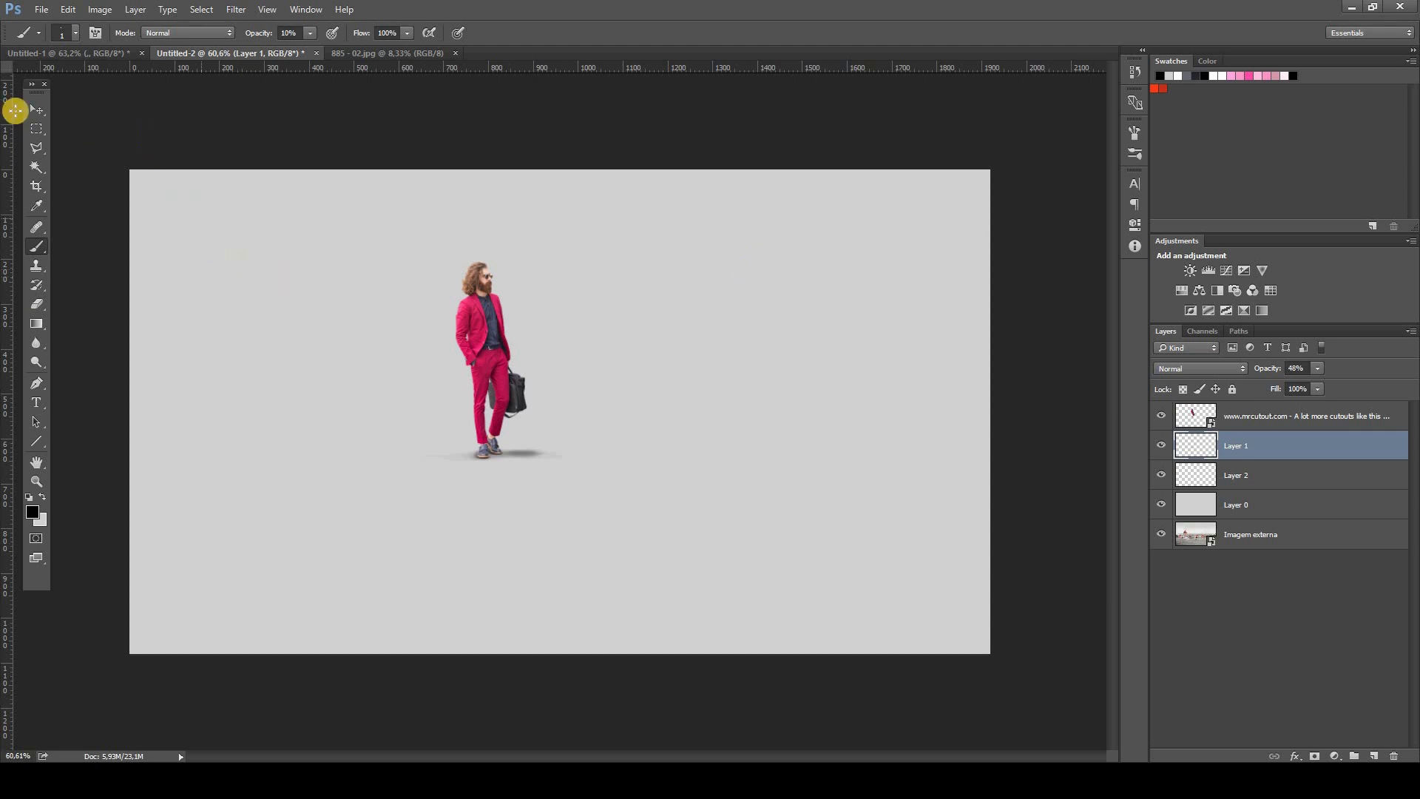
# Select the Imagem externa layer, and show and hide the Brush settings.
pyautogui.click(33, 111)
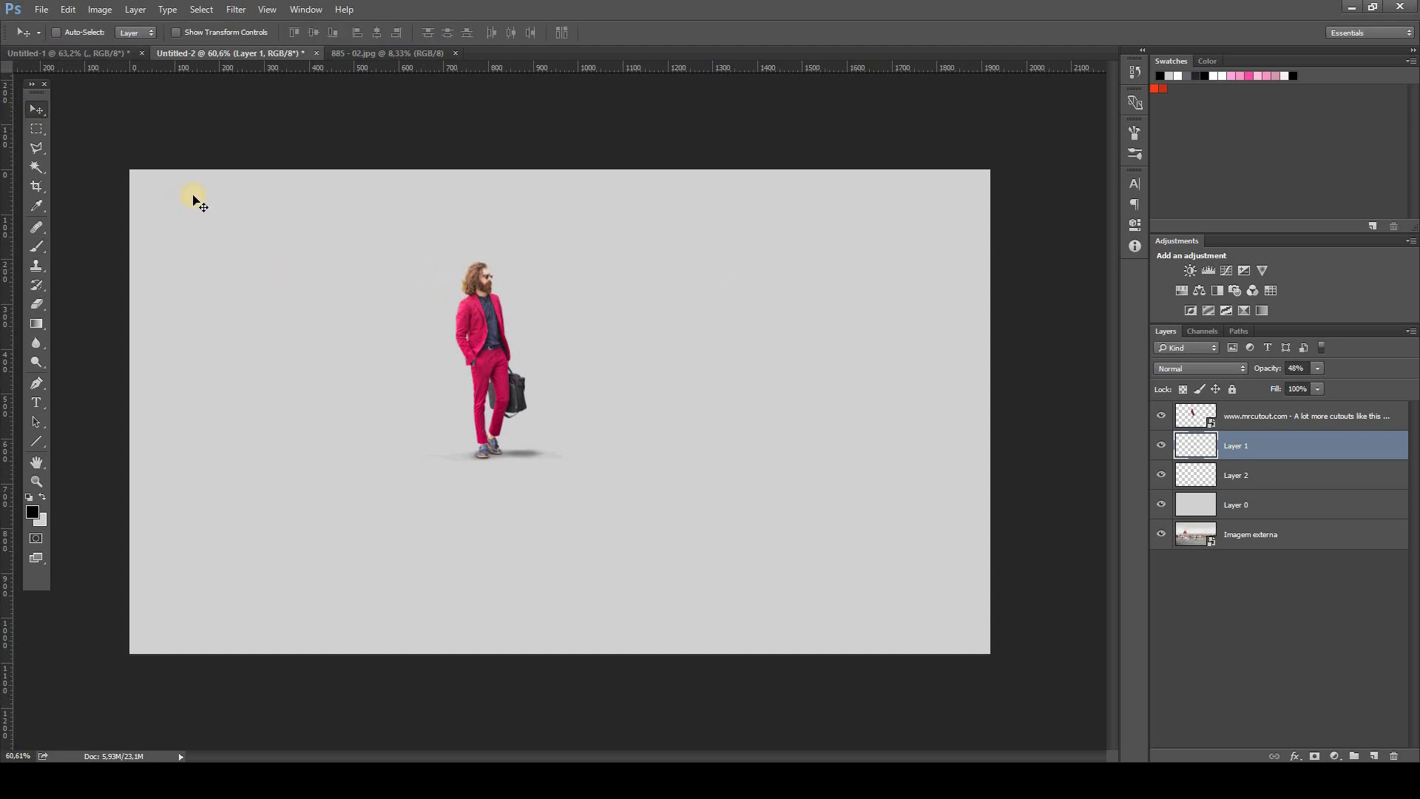
pyautogui.hotkey('alt', ',')
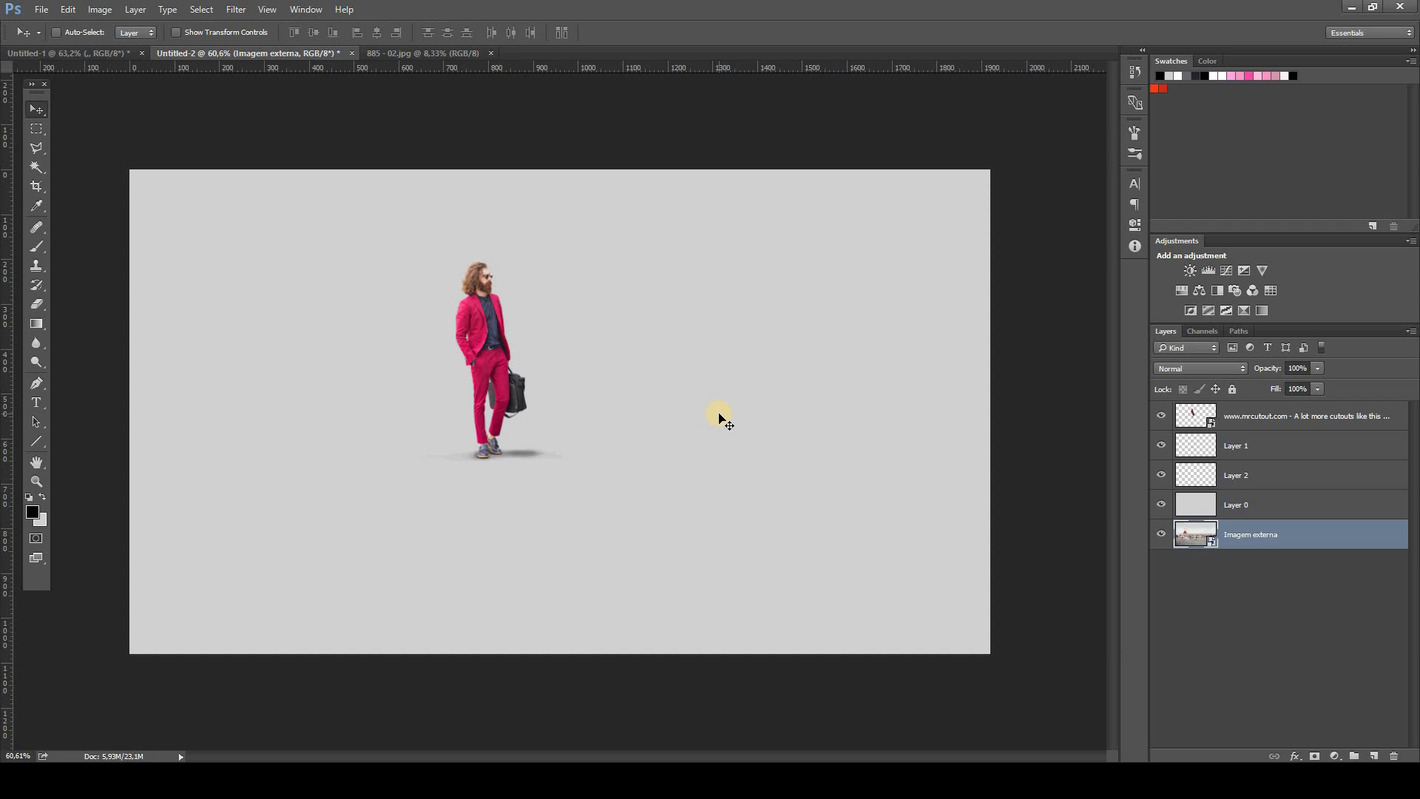
pyautogui.click(1133, 133)
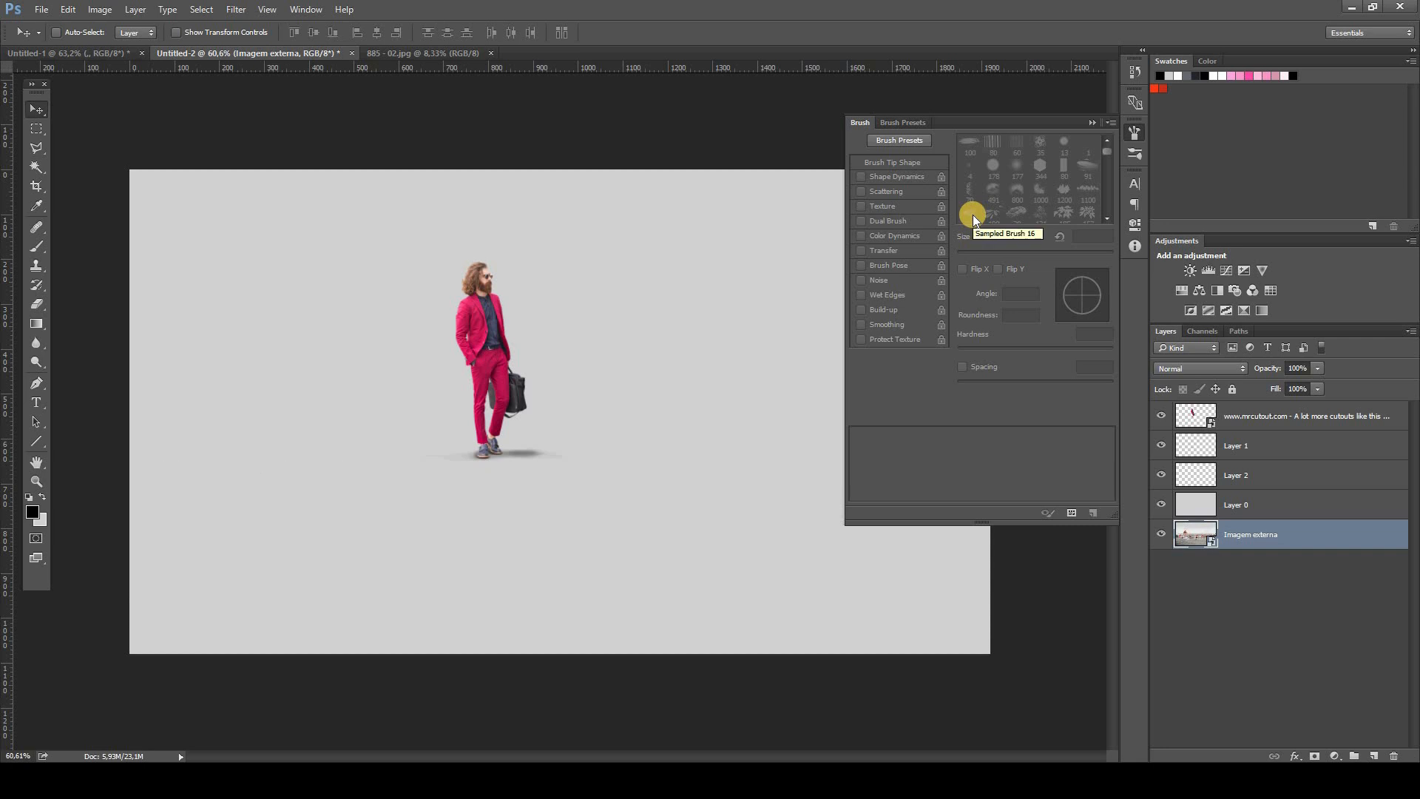
pyautogui.click(1135, 133)
pyautogui.click(300, 11)
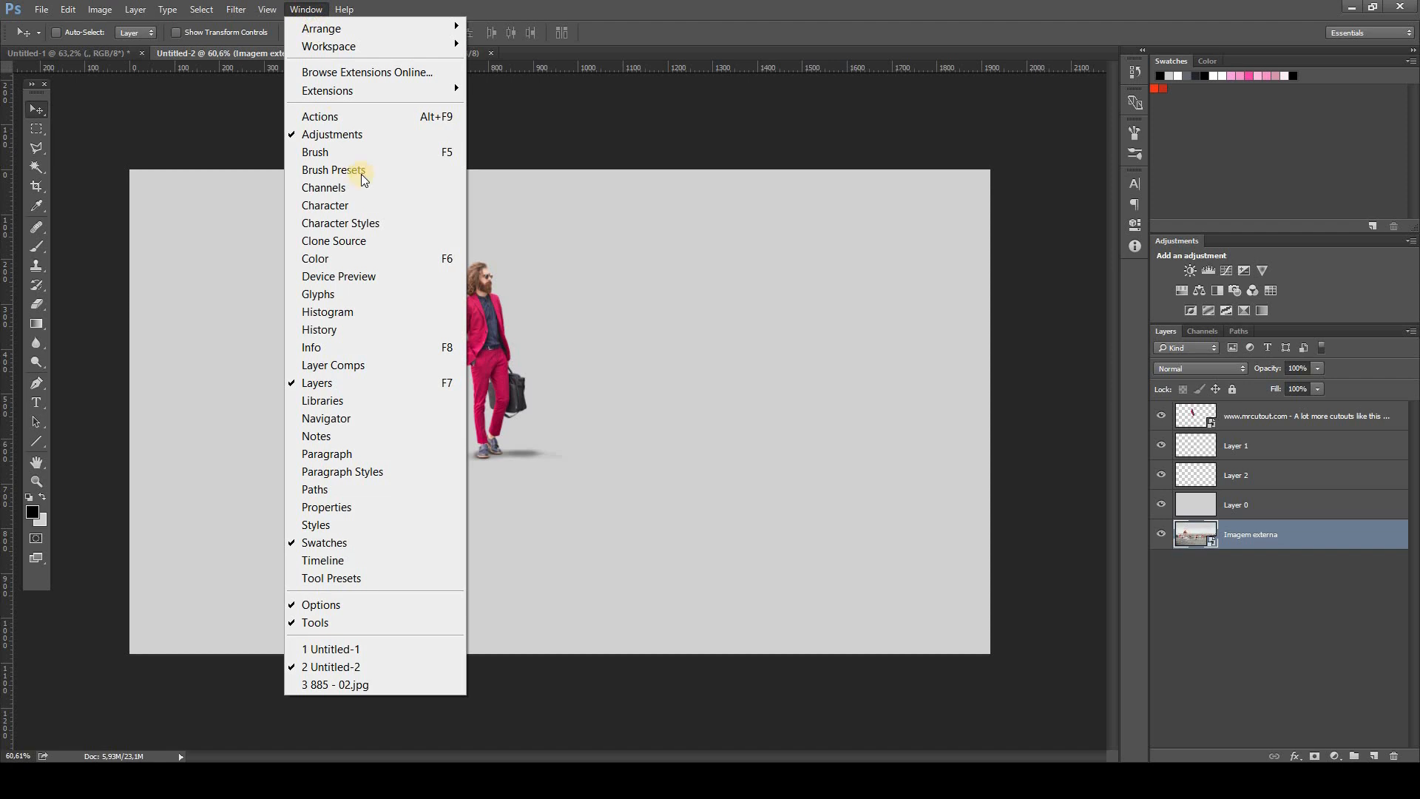
pyautogui.click(344, 151)
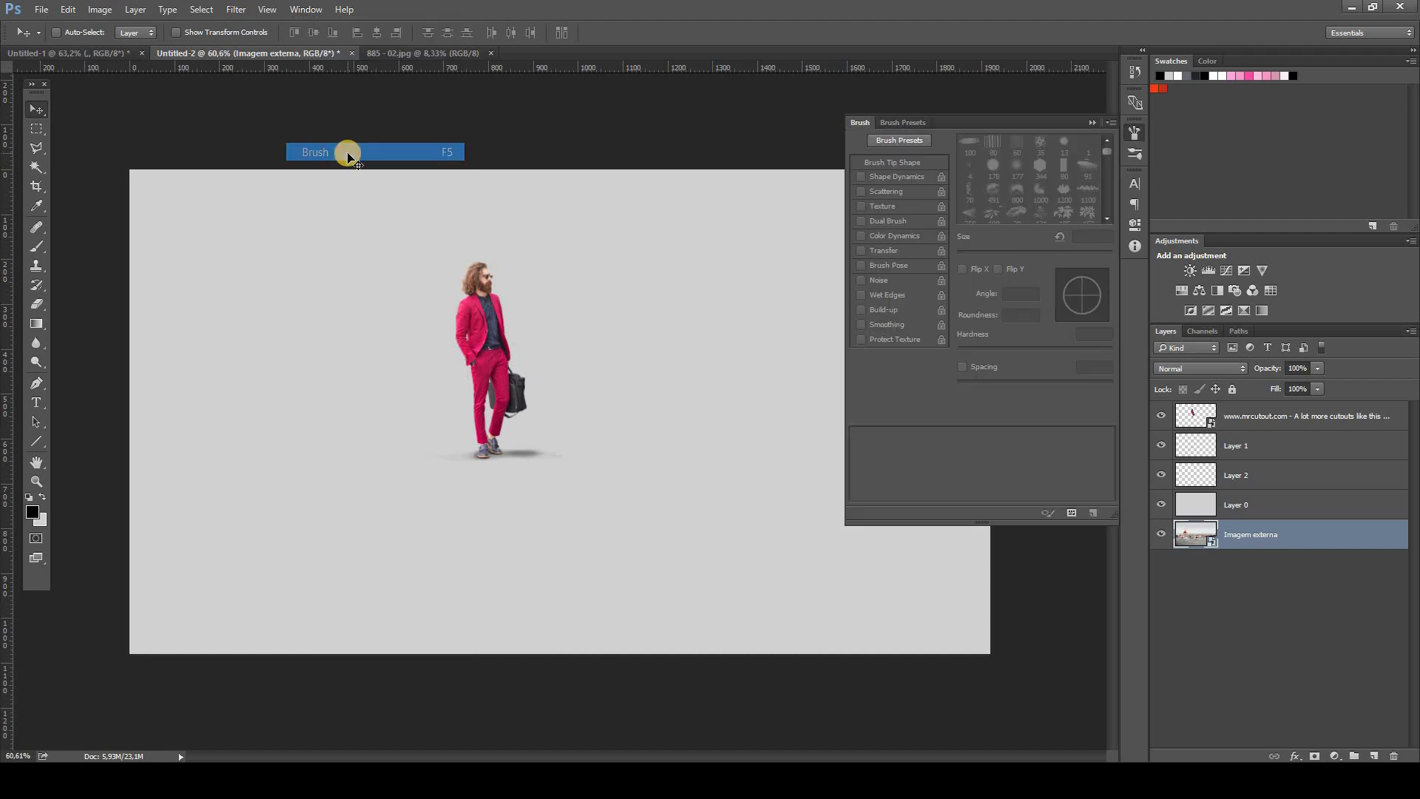
pyautogui.click(1093, 126)
# Choose the 340 px foliage brush preset for the Brush tool.
pyautogui.press('b')
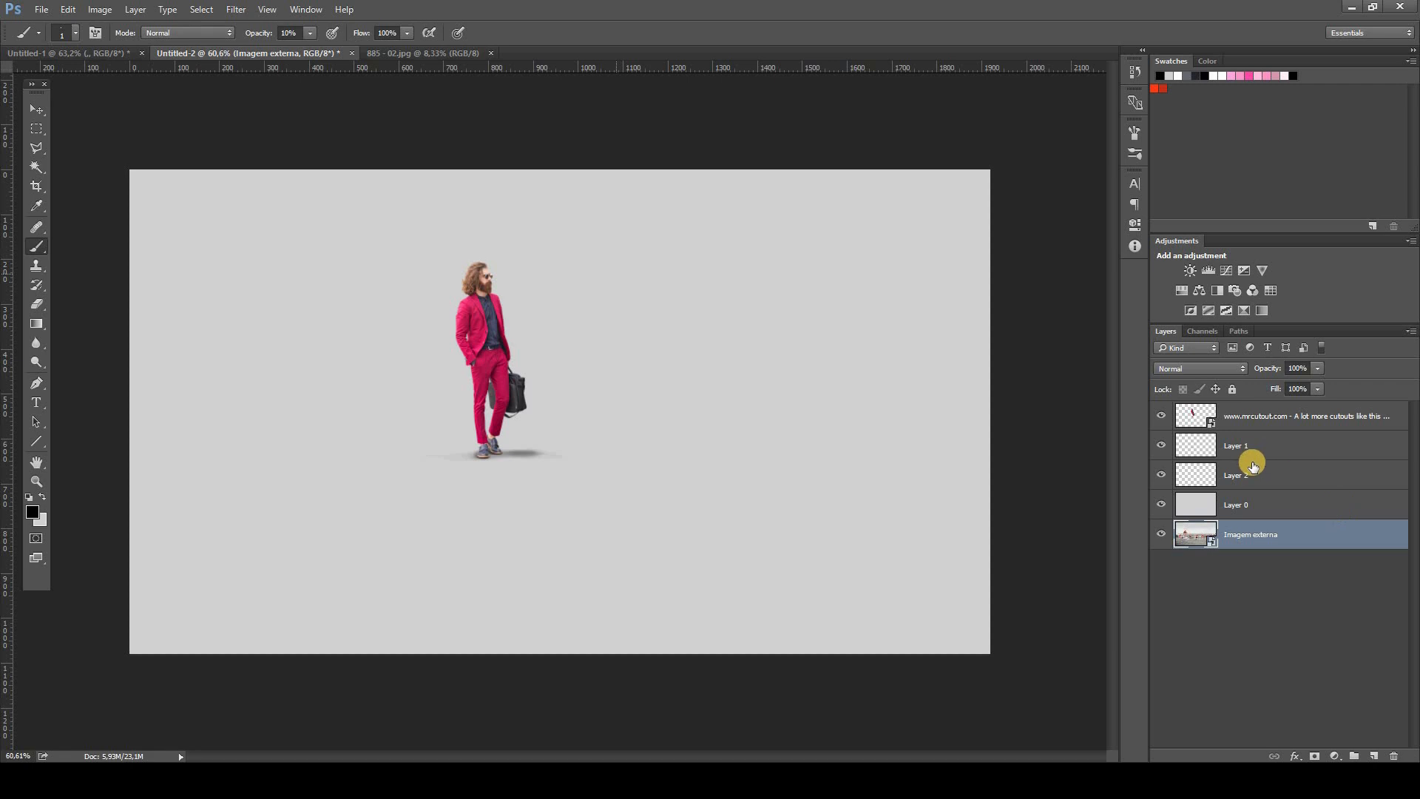
pyautogui.rightClick(592, 283)
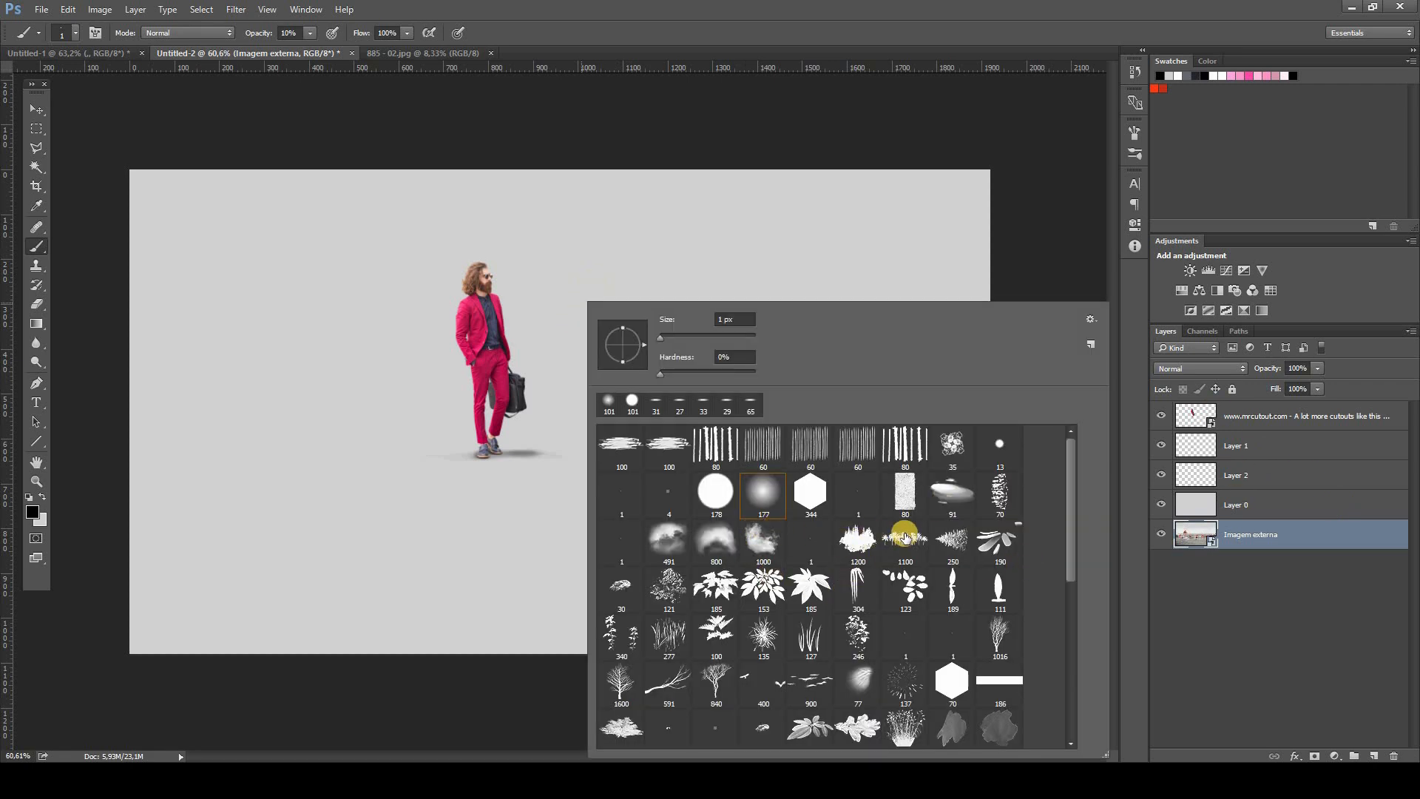
pyautogui.click(621, 644)
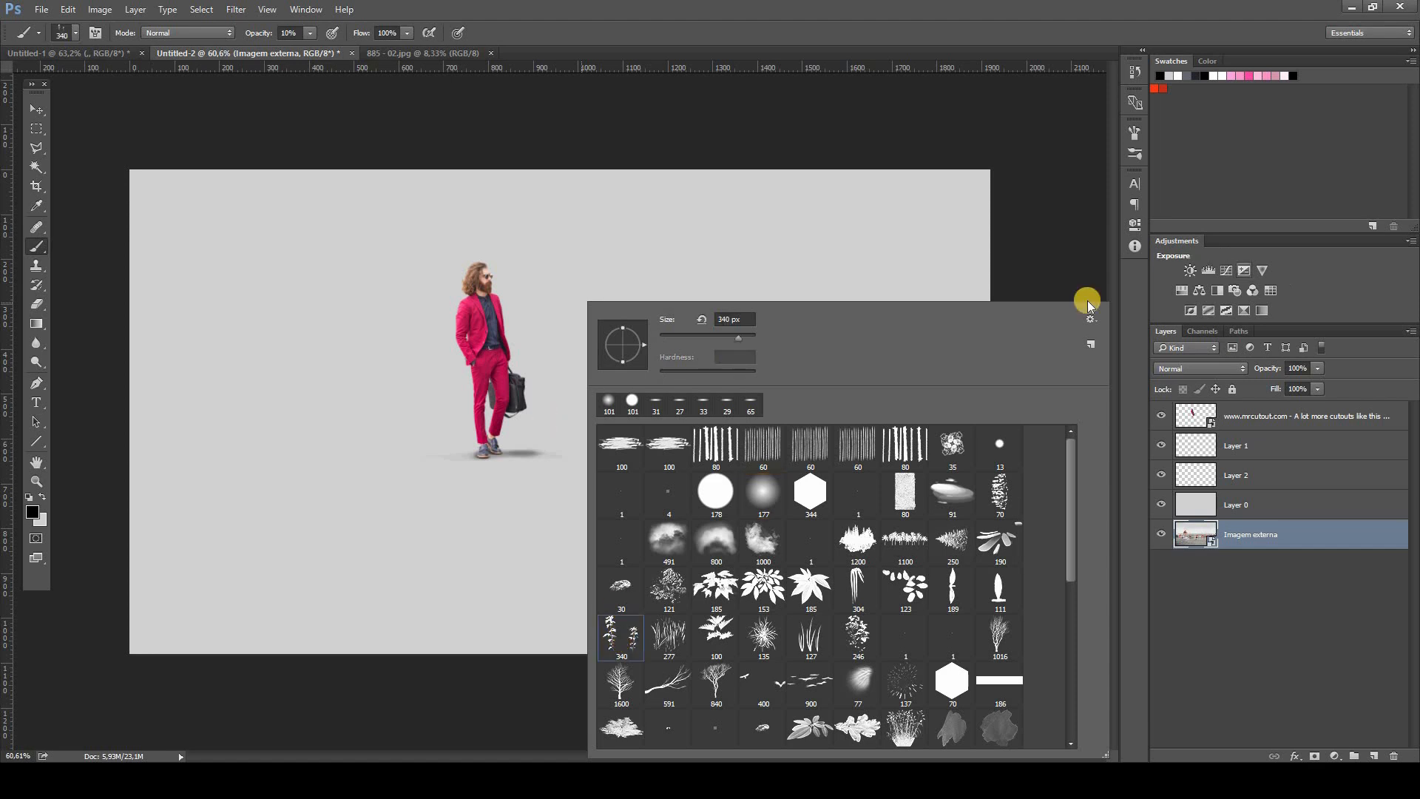
pyautogui.click(618, 235)
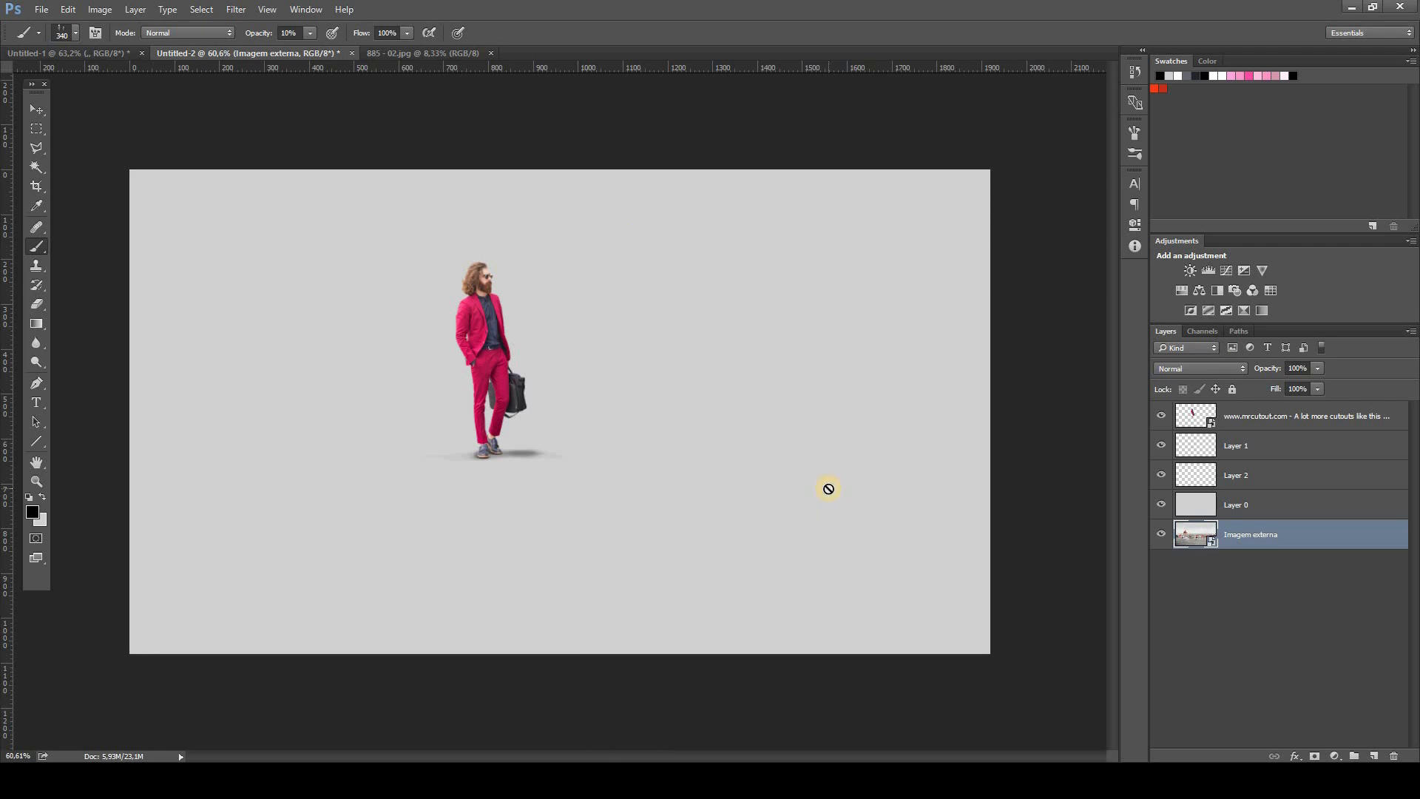
# Hide every layer except Imagem externa and examine the pavilion image.
pyautogui.click(35, 110)
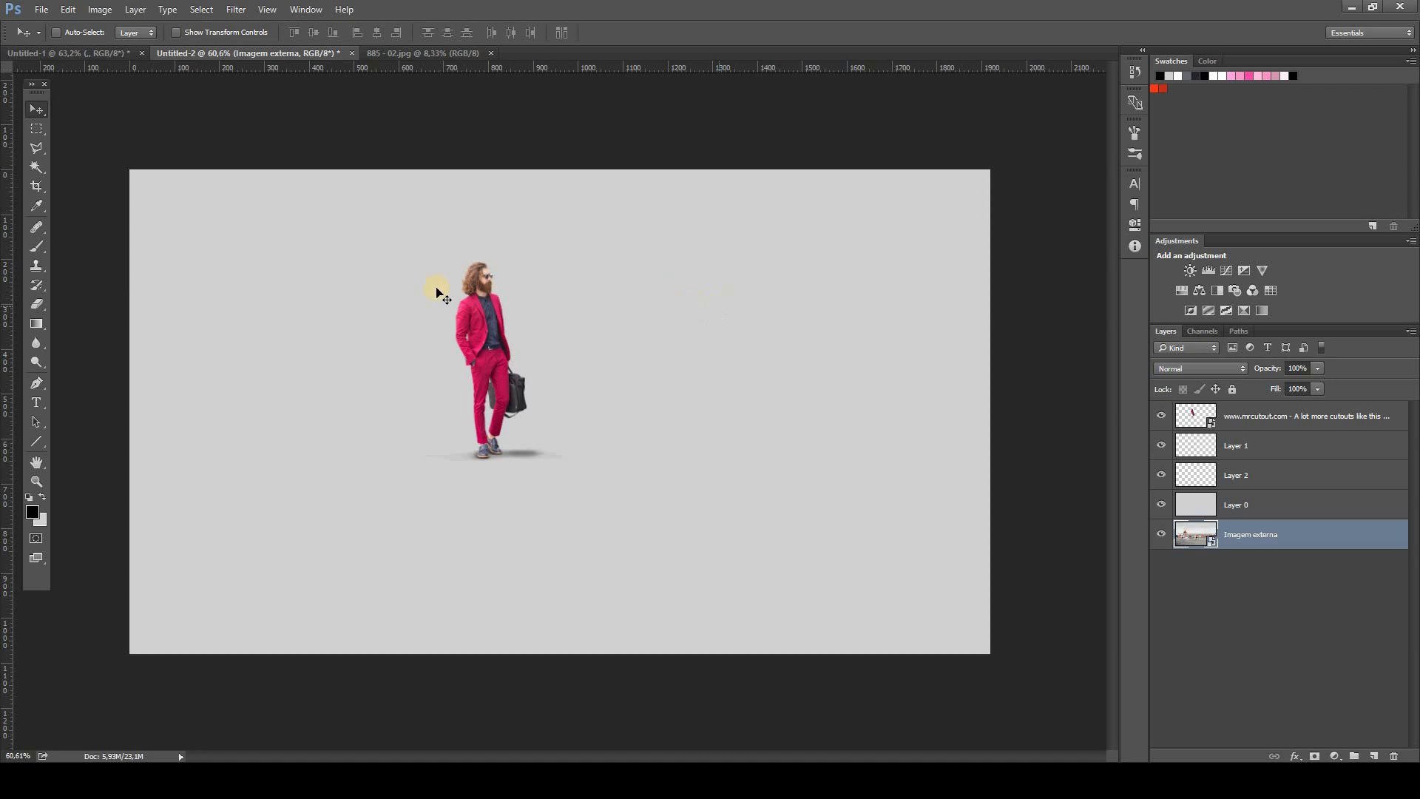
pyautogui.keyDown('alt'); pyautogui.click(1161, 533); pyautogui.keyUp('alt')
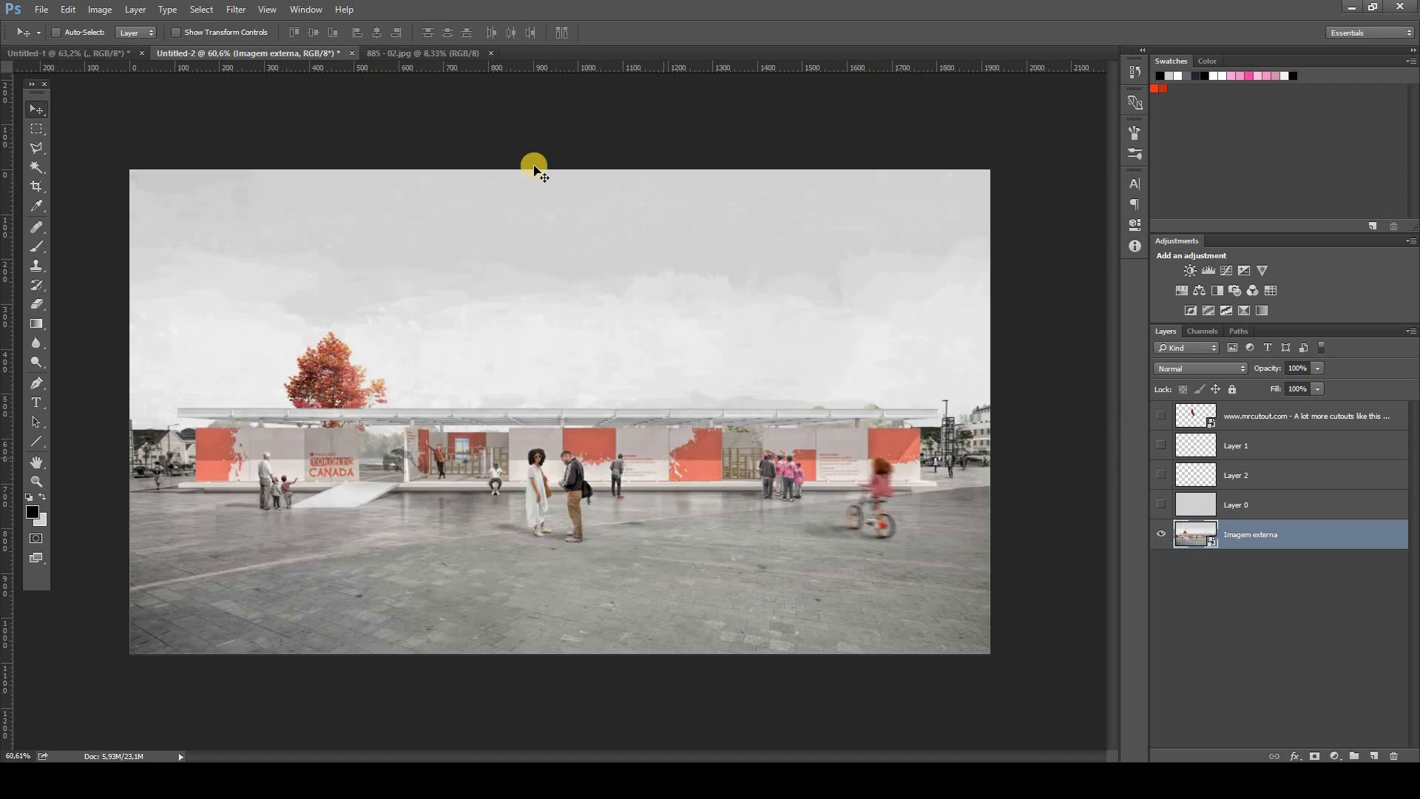
pyautogui.scroll(2, 491, 485)
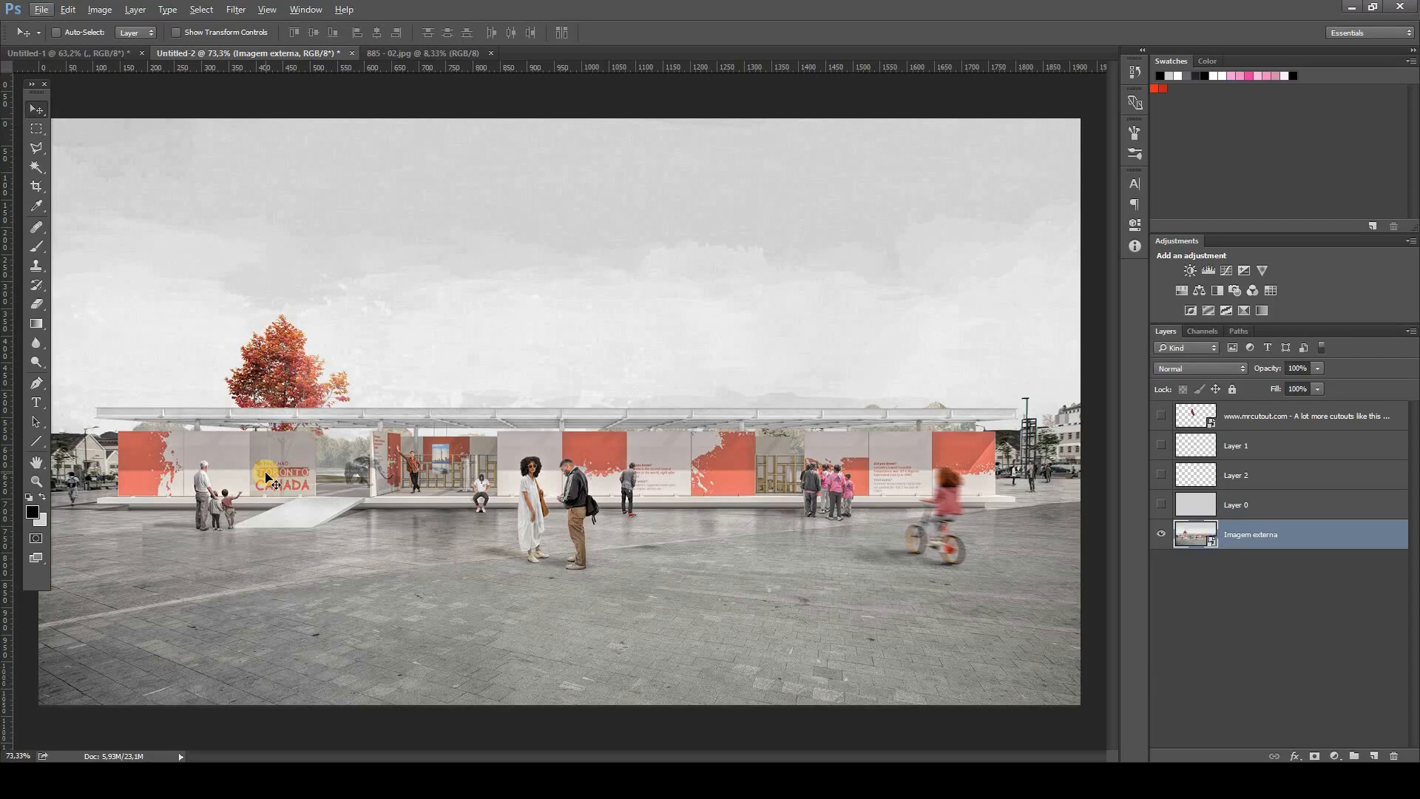
pyautogui.scroll(1, 268, 480)
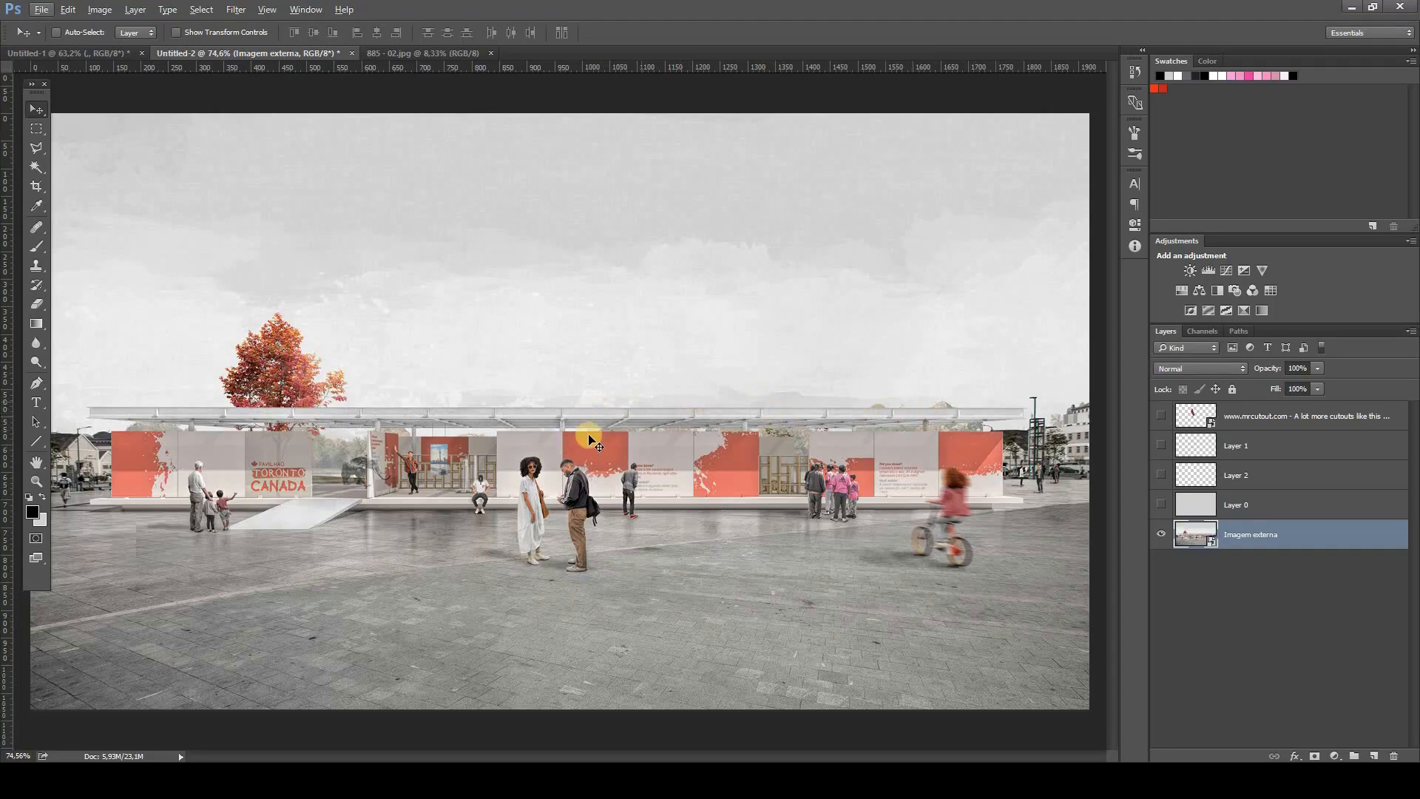
pyautogui.scroll(-1, 591, 424)
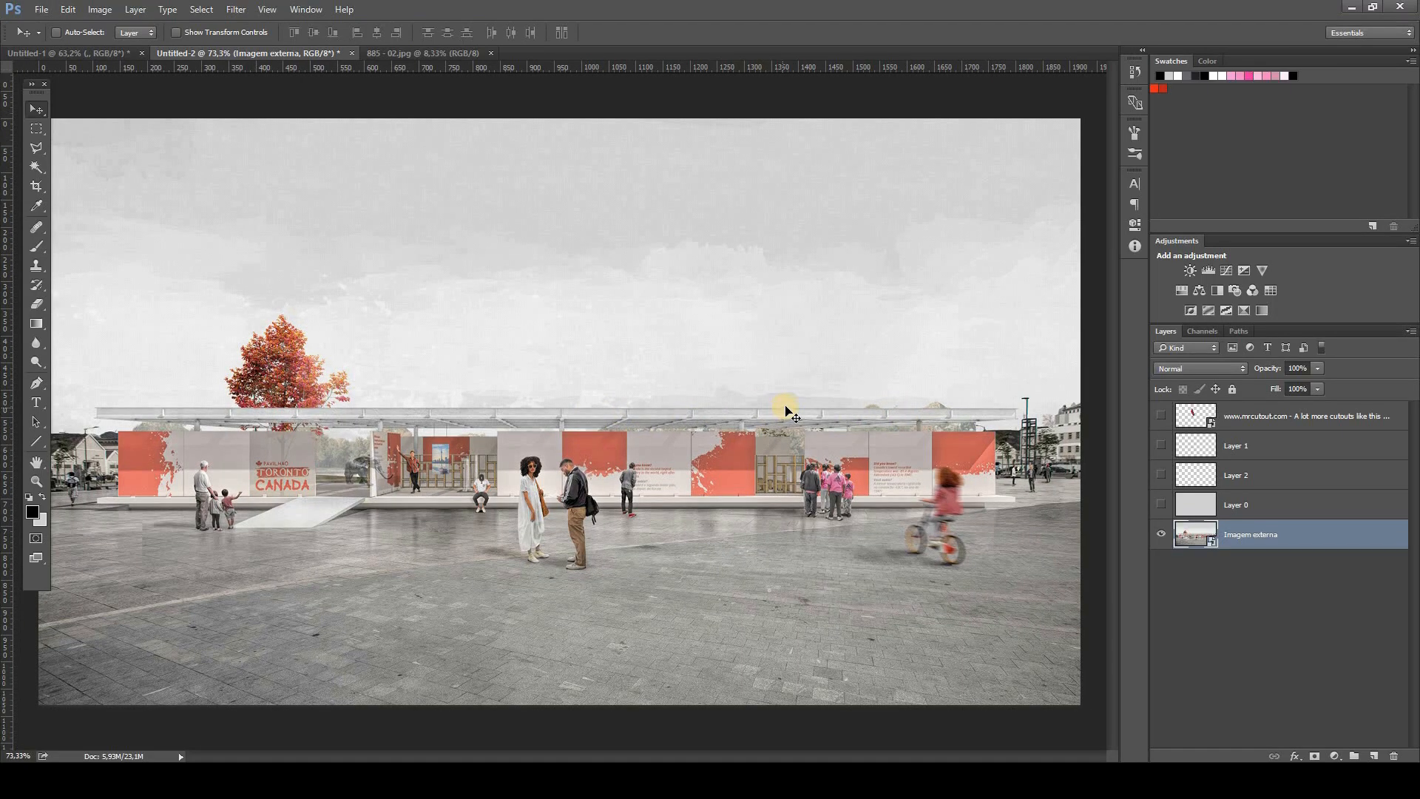
pyautogui.scroll(-3, 401, 371)
pyautogui.scroll(4, 431, 383)
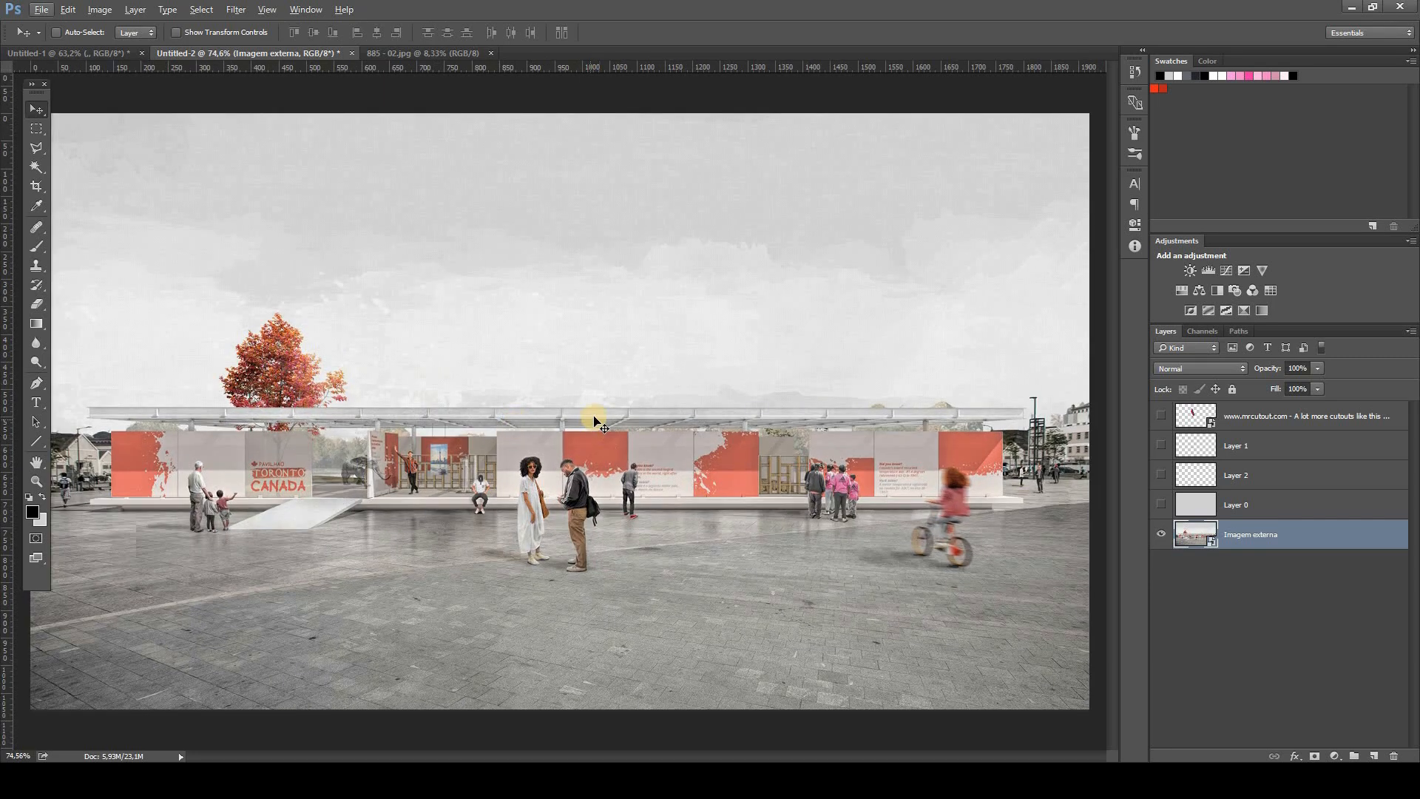
# Add a new layer above Imagem externa and pick the 340 px foliage brush for painting on it.
pyautogui.scroll(2, 586, 415)
pyautogui.press('b')
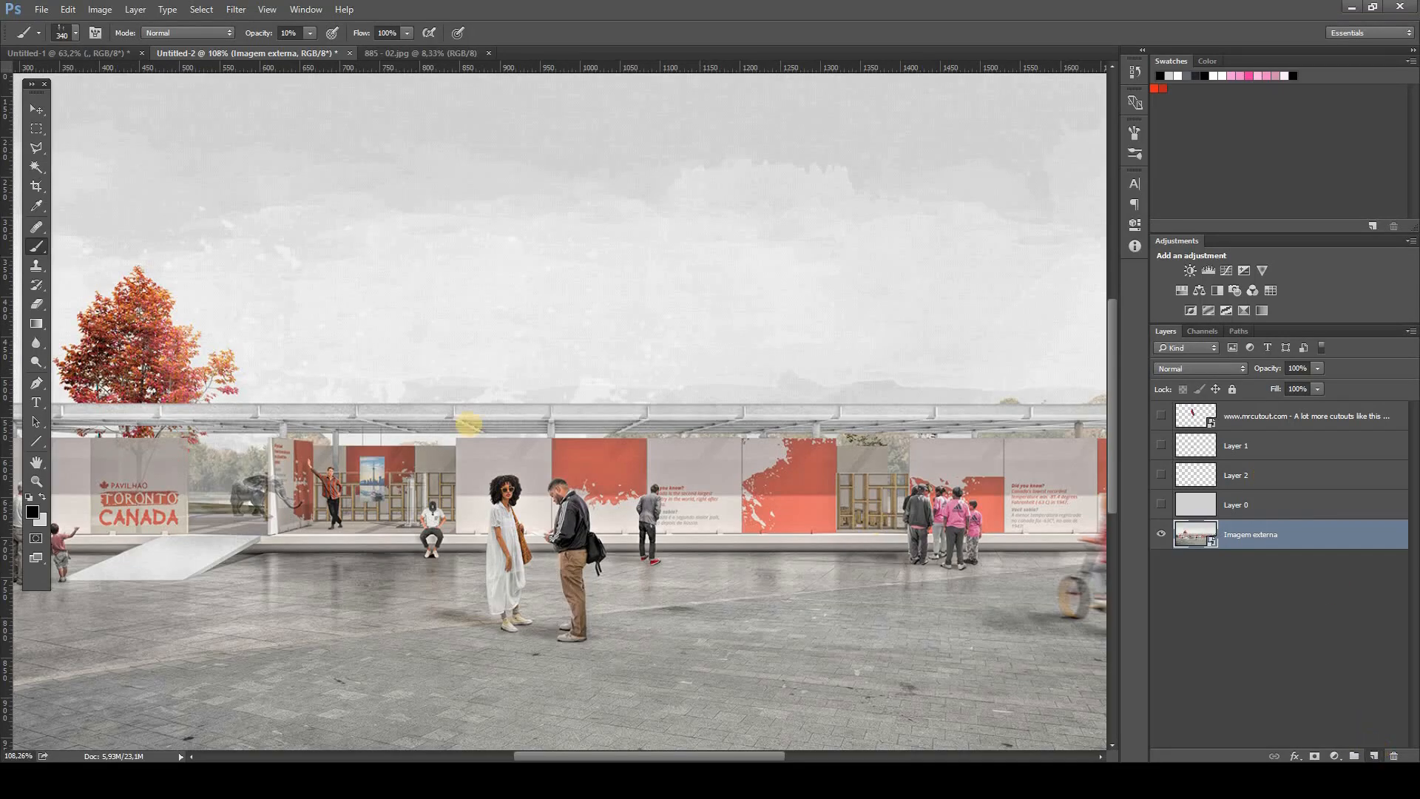
pyautogui.hotkey('ctrl', 'shift', 'alt', 'n')
pyautogui.rightClick(589, 362)
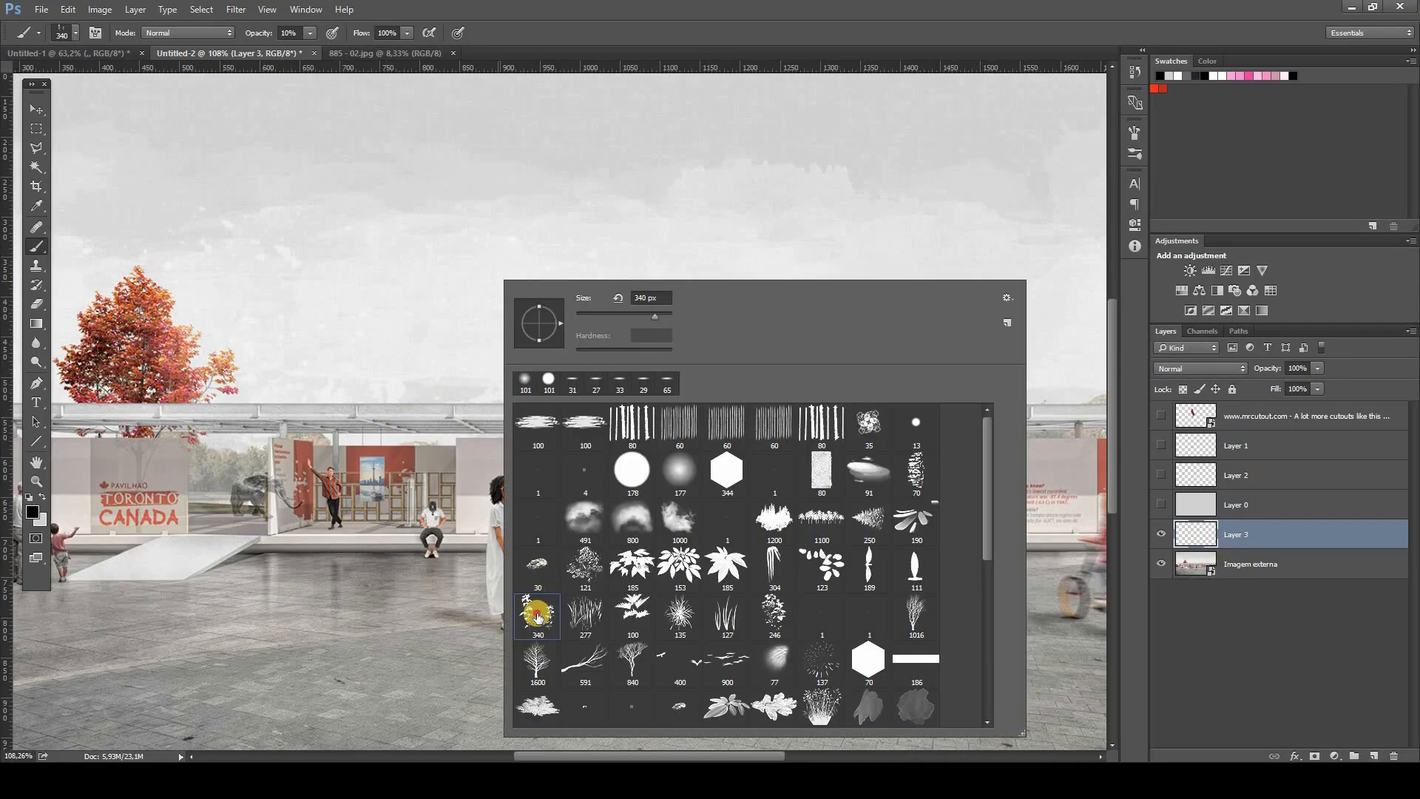
# In the foliage brush's Shape Dynamics, set Size Jitter to 53% and Angle Jitter to 13%.
pyautogui.click(1134, 132)
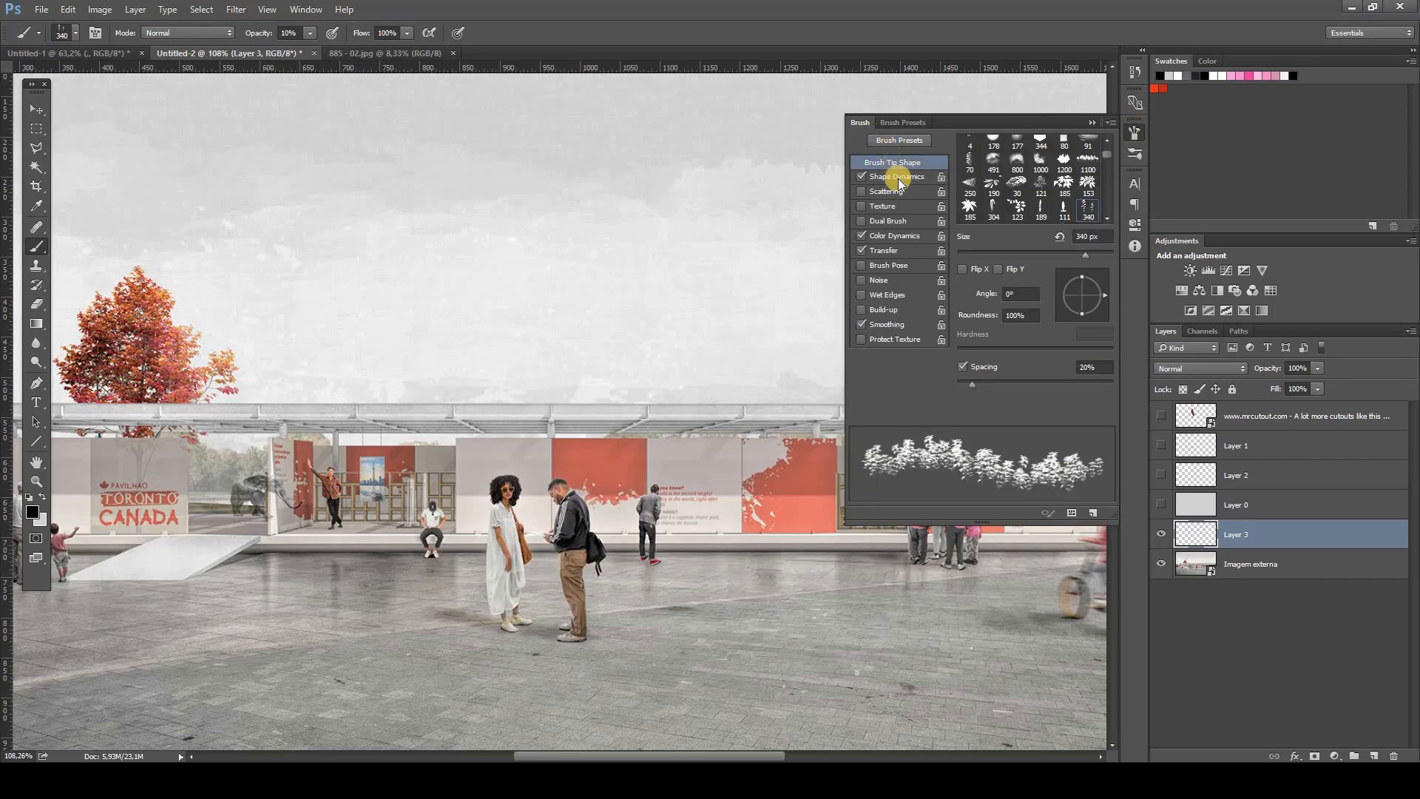
pyautogui.click(892, 176)
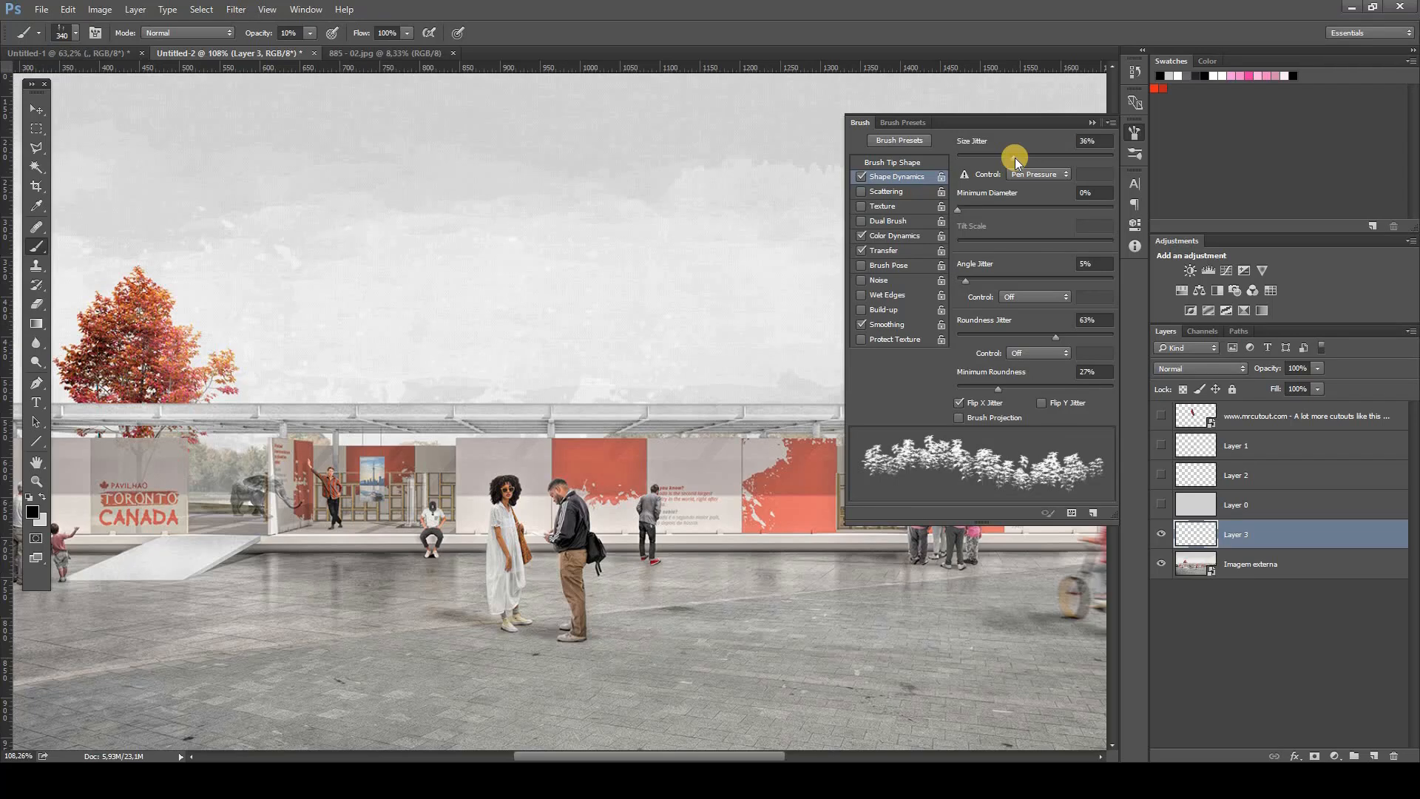
pyautogui.moveTo(1040, 162); pyautogui.dragTo(1046, 161)
pyautogui.moveTo(1045, 161)
pyautogui.mouseDown()
pyautogui.moveTo(992, 157)
pyautogui.moveTo(1039, 159)
pyautogui.mouseUp()
pyautogui.moveTo(981, 283); pyautogui.dragTo(977, 281)
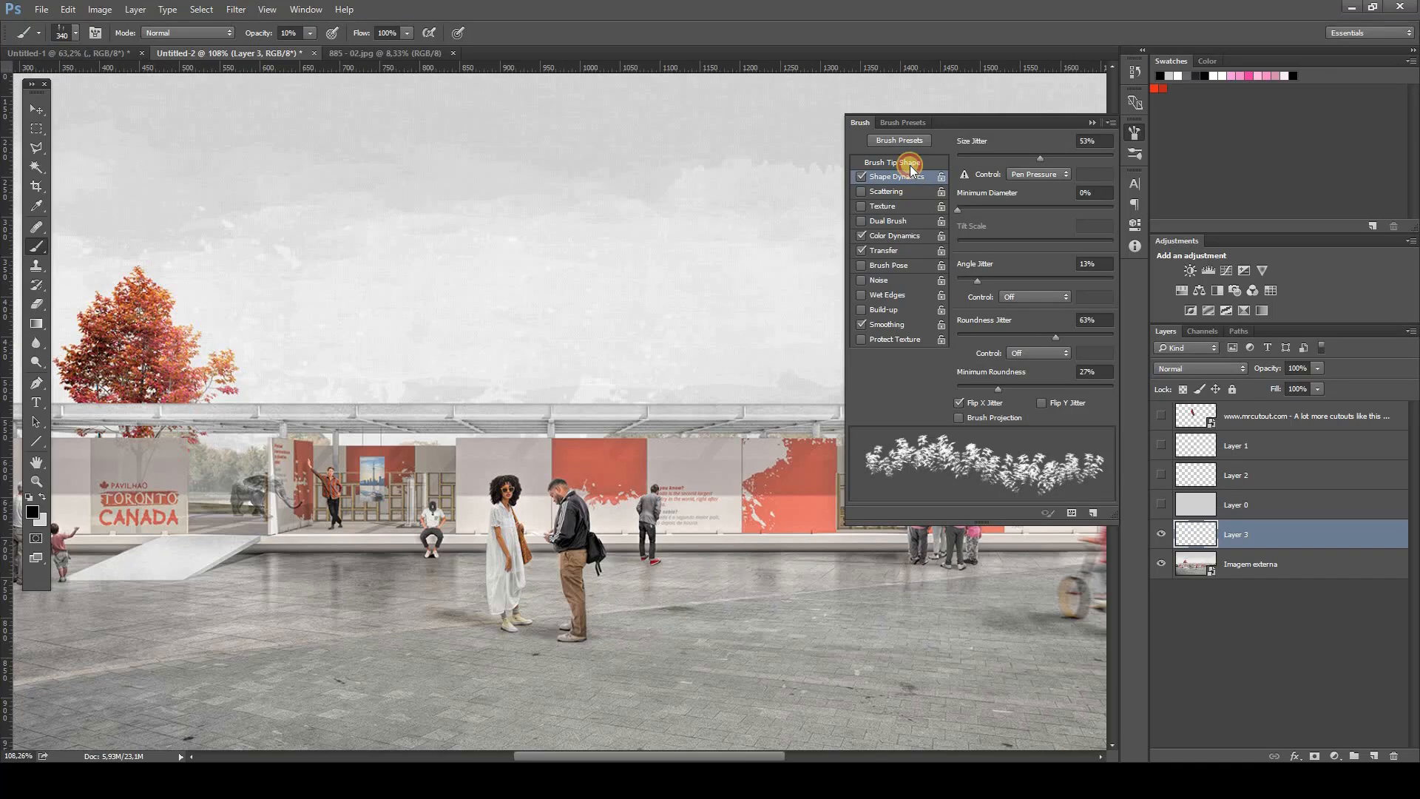
# Set the foliage brush tip's spacing to 49%.
pyautogui.click(910, 163)
pyautogui.moveTo(974, 384); pyautogui.dragTo(1017, 383)
pyautogui.click(991, 383)
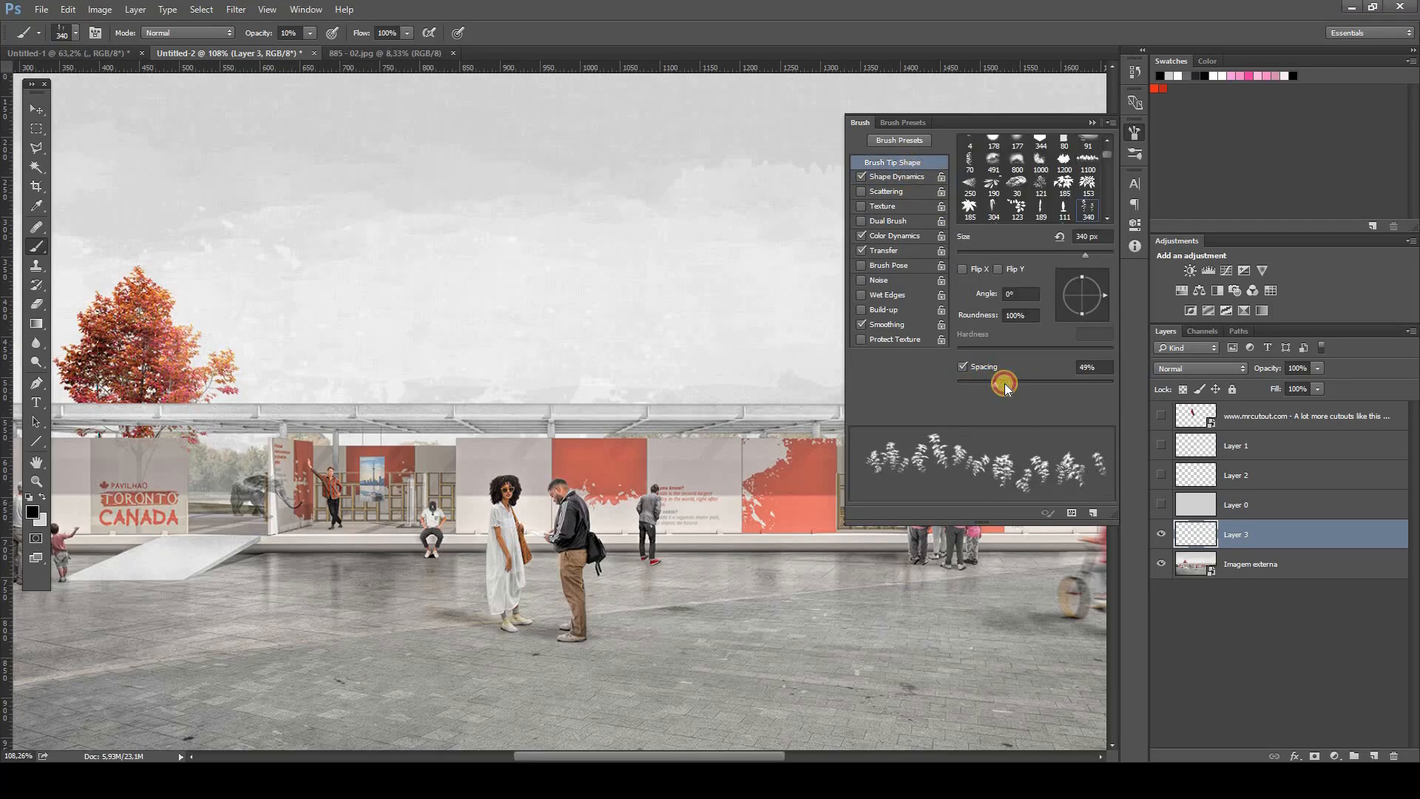
# Enable Scattering for the foliage brush with Scatter at 190% and close the brush settings.
pyautogui.click(886, 194)
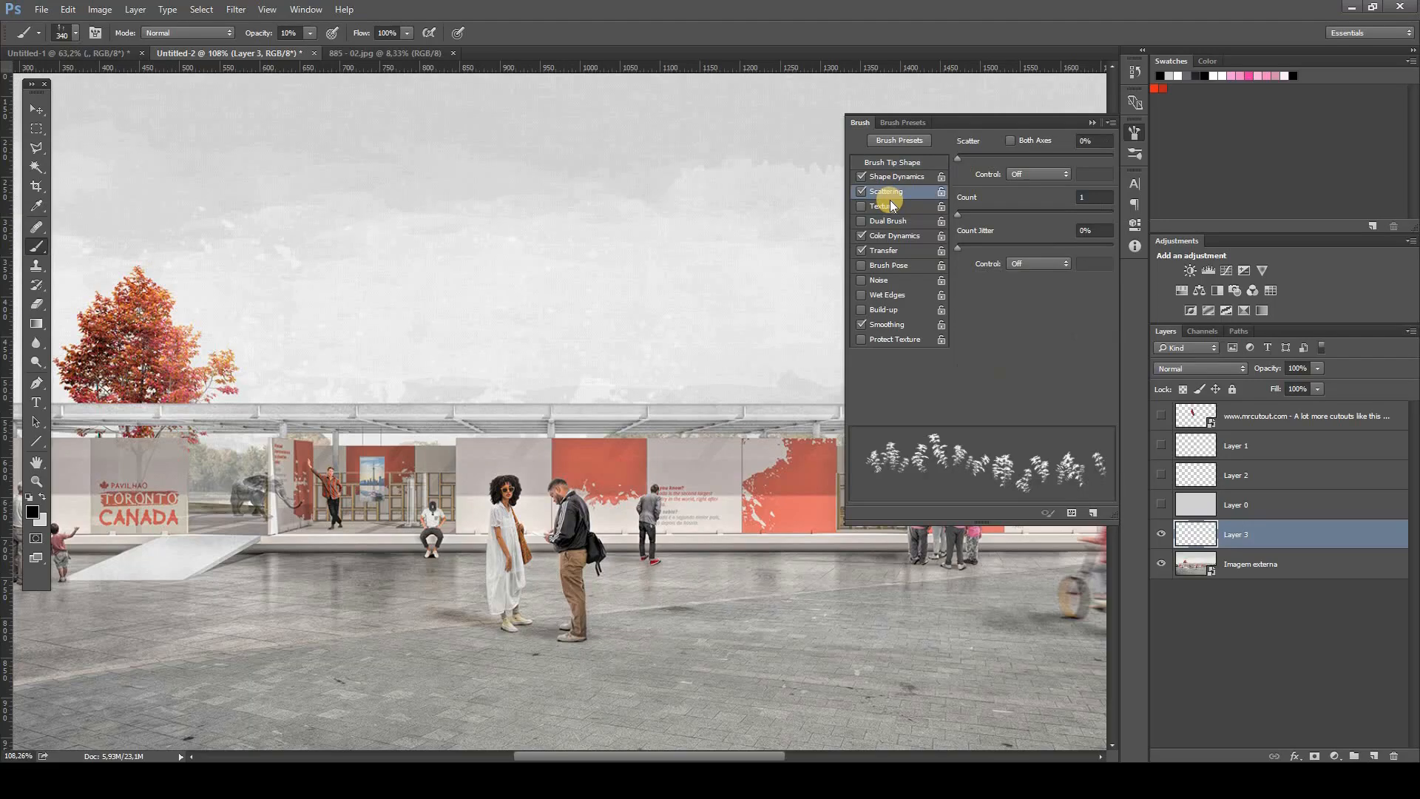
pyautogui.moveTo(959, 153); pyautogui.dragTo(988, 159)
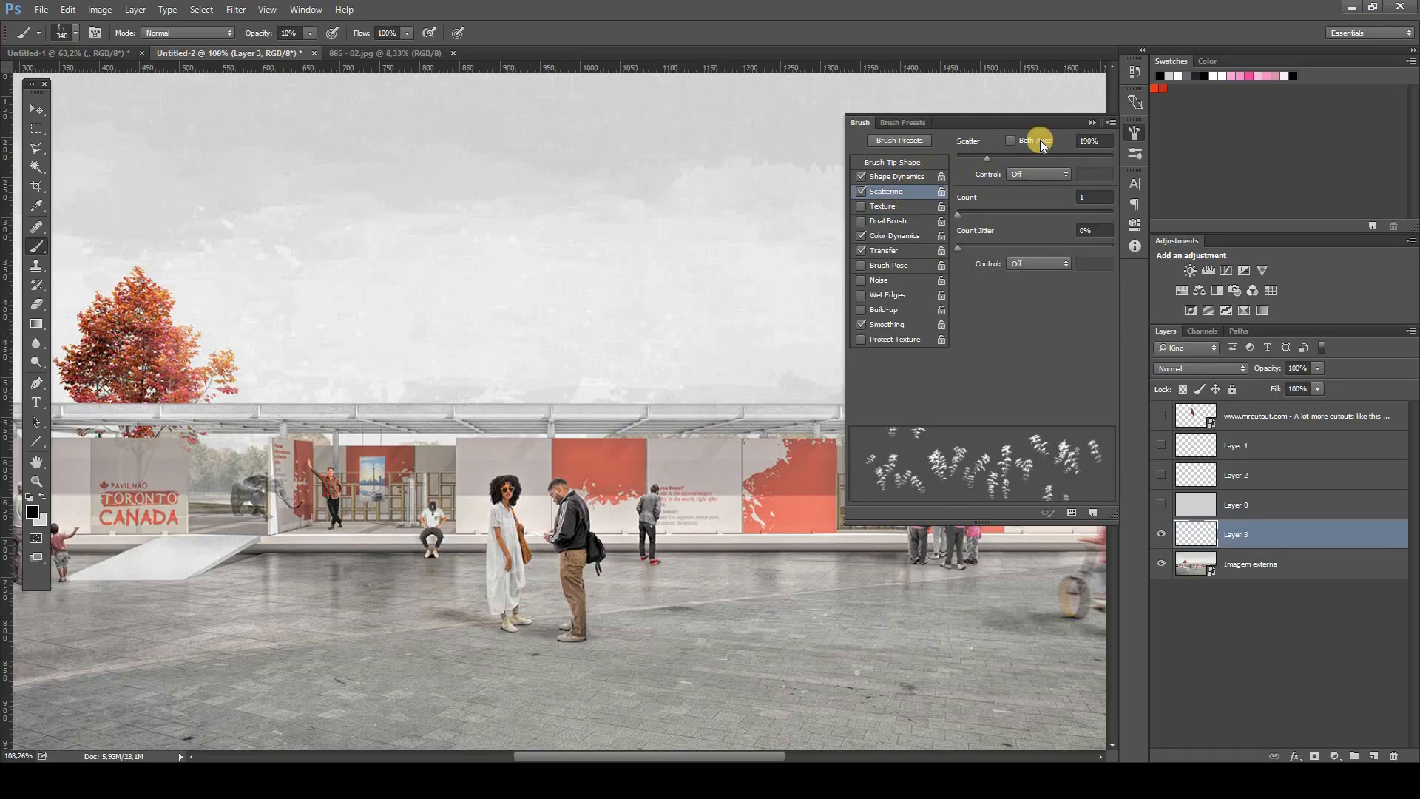
pyautogui.click(1092, 123)
# Switch to the web browser and run a Google image search for "ivy texture".
pyautogui.hotkey('alt', 'Tab')
pyautogui.click(391, 14)
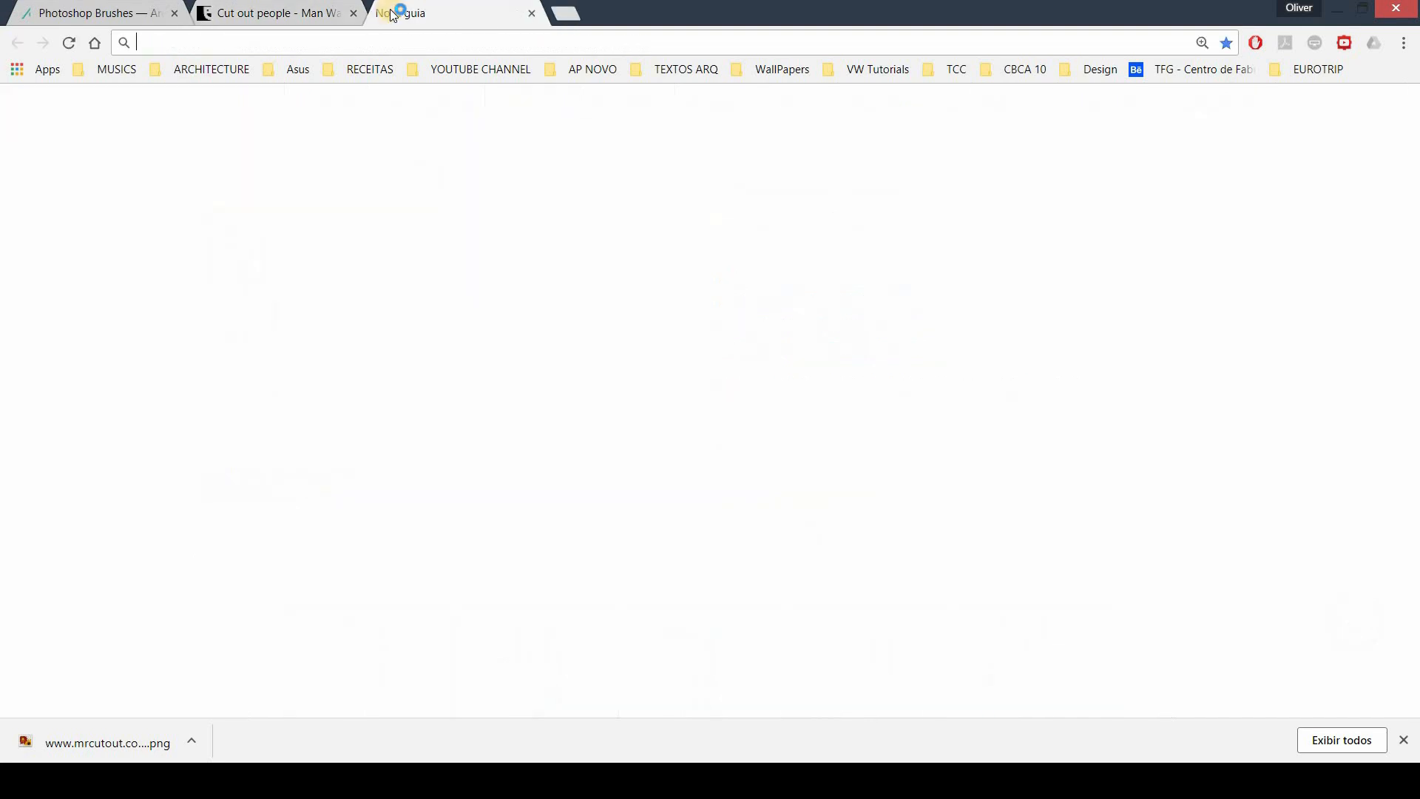
pyautogui.write('ivy texture')
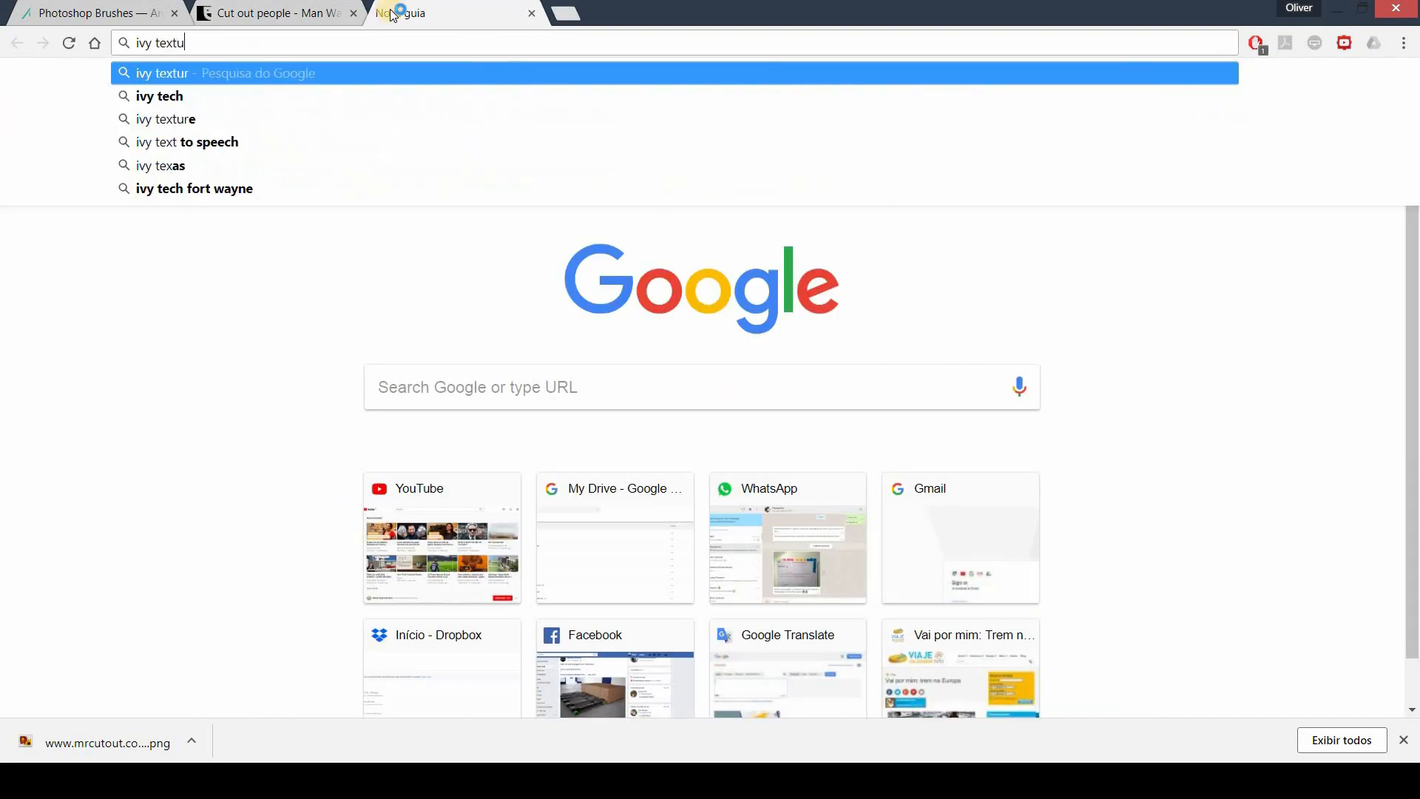
pyautogui.press('Return')
pyautogui.click(250, 194)
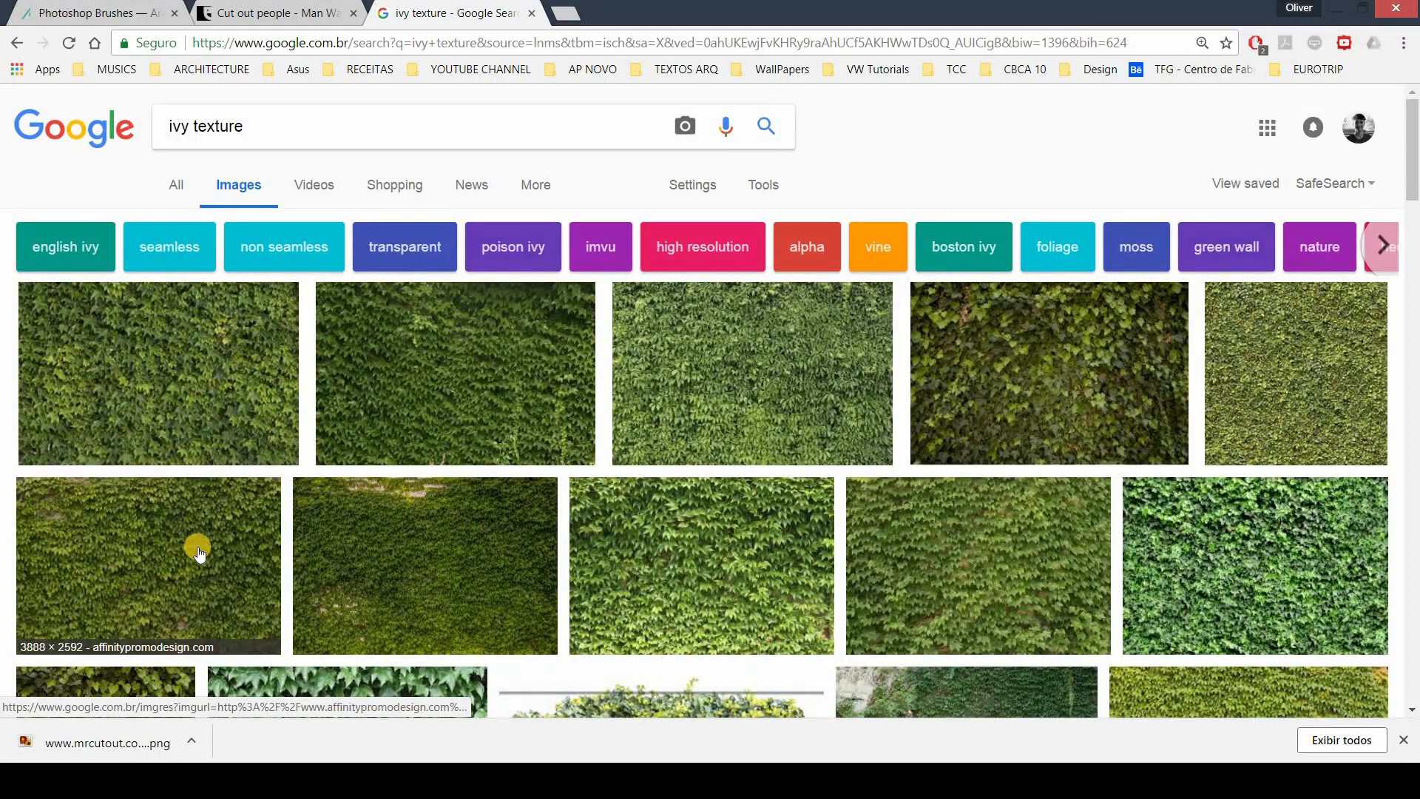
# Open the square English ivy texture from Textures.com and copy the image.
pyautogui.click(1363, 380)
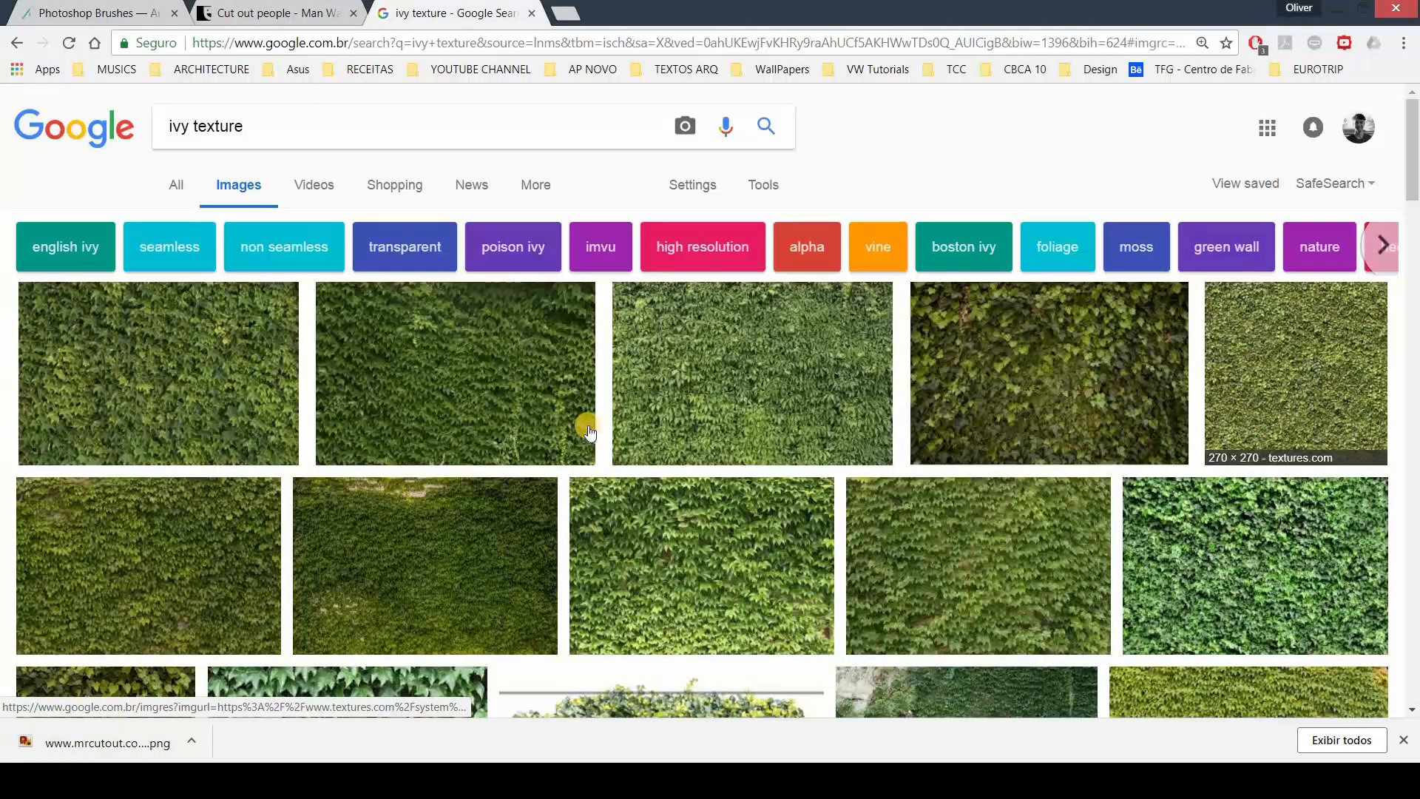
pyautogui.rightClick(478, 391)
pyautogui.click(569, 573)
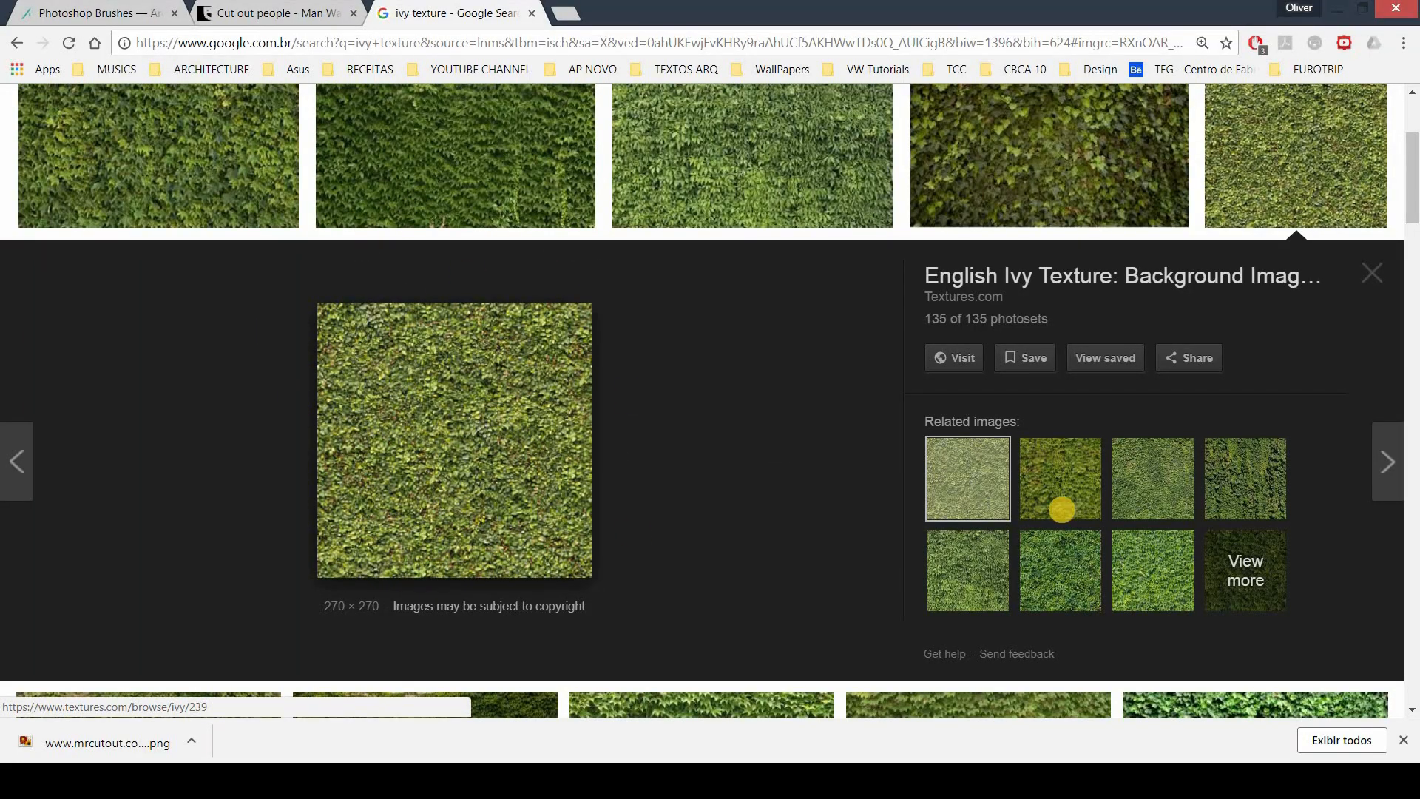
# Switch back to Photoshop, paste the ivy texture into Layer 3, scale it down and move it over the pavilion roof near the tree.
pyautogui.hotkey('alt', 'Tab')
pyautogui.hotkey('ctrl', 'v')
pyautogui.hotkey('ctrl', 't')
pyautogui.moveTo(668, 304); pyautogui.dragTo(631, 355)
pyautogui.press('Return')
pyautogui.moveTo(624, 422); pyautogui.dragTo(388, 409)
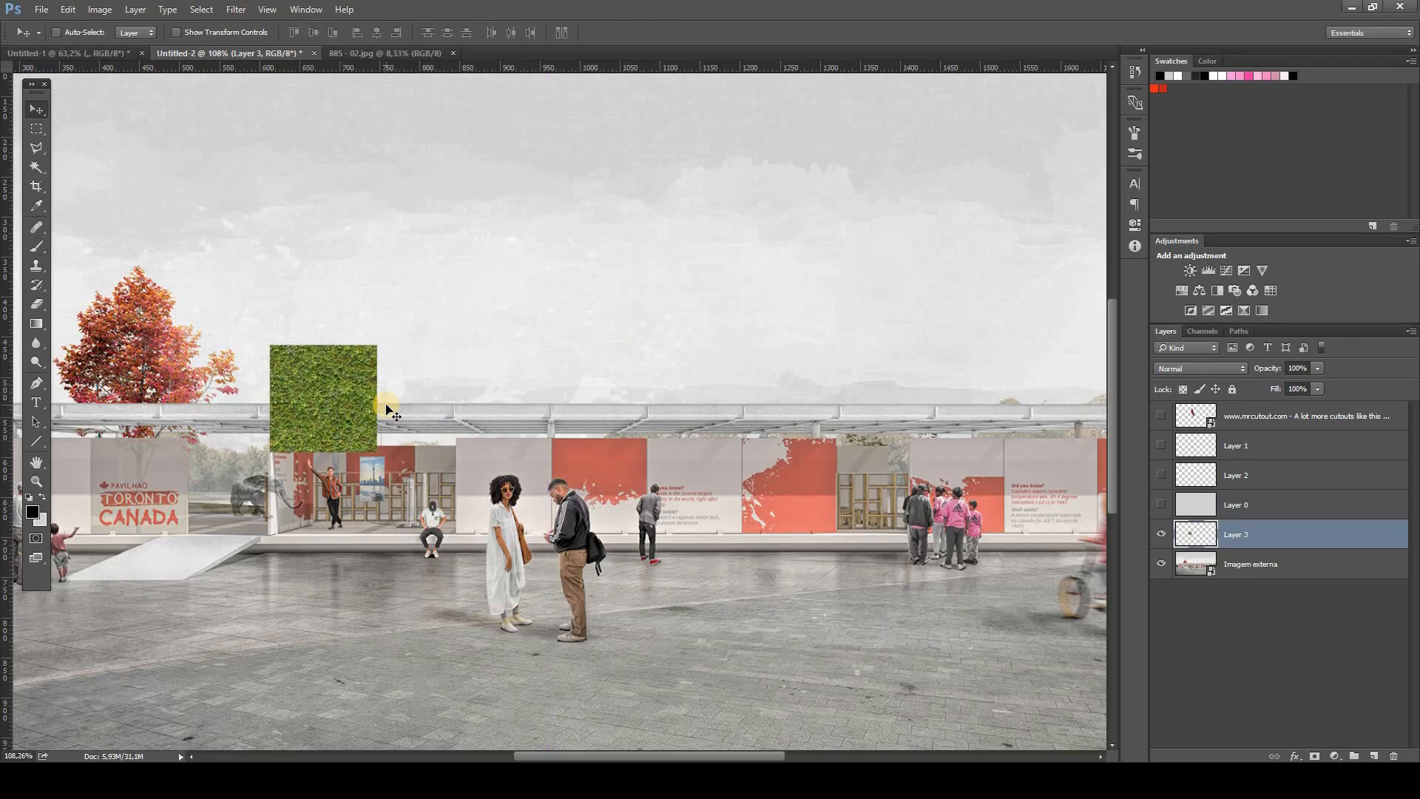
# Duplicate the ivy tile side by side within Layer 3 until the copies cover the pavilion's full length.
pyautogui.hotkey('ctrl', 'a')
pyautogui.moveTo(333, 429); pyautogui.dragTo(507, 453)
pyautogui.moveTo(517, 434); pyautogui.dragTo(623, 406)
pyautogui.moveTo(717, 429); pyautogui.dragTo(838, 417)
pyautogui.moveTo(835, 419); pyautogui.dragTo(726, 433)
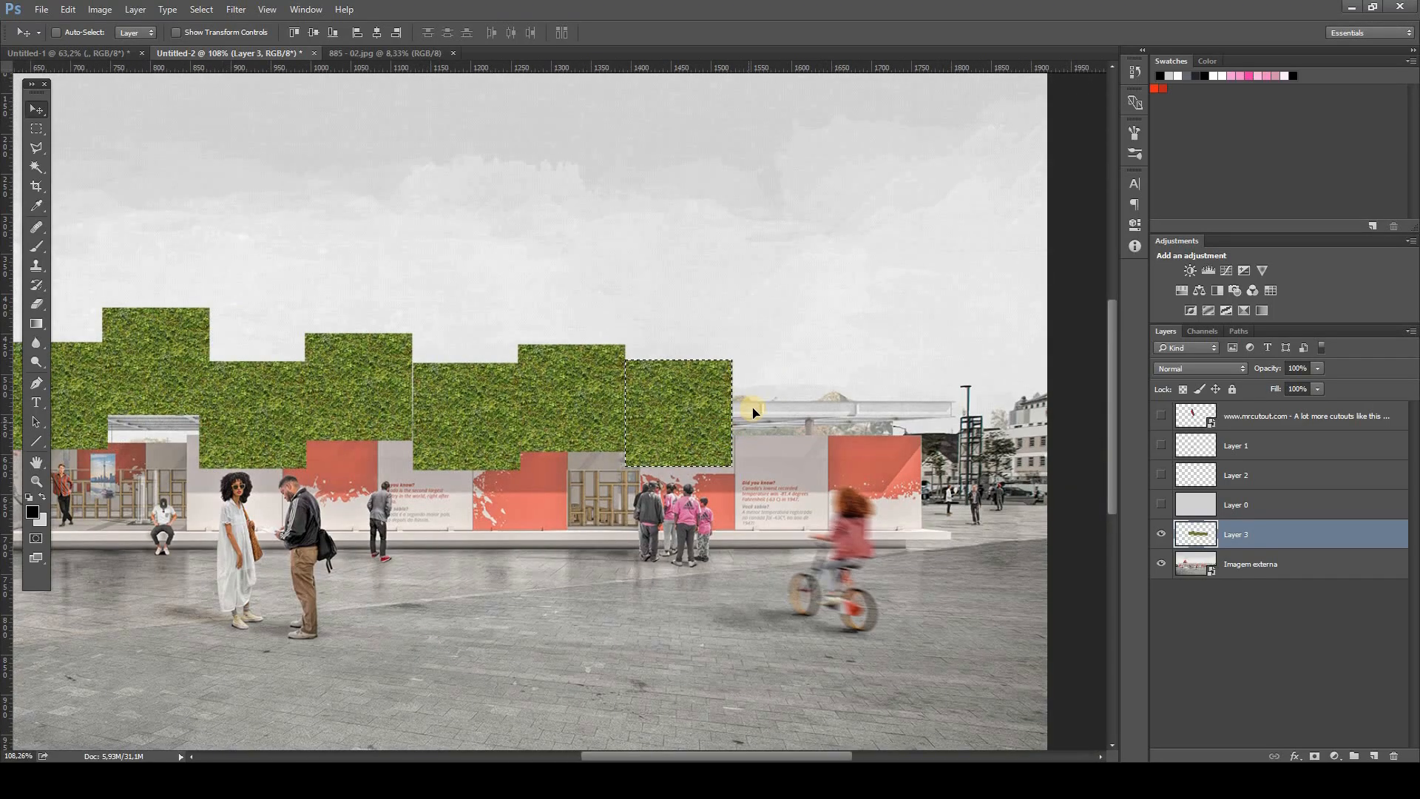
pyautogui.moveTo(706, 440); pyautogui.dragTo(913, 426)
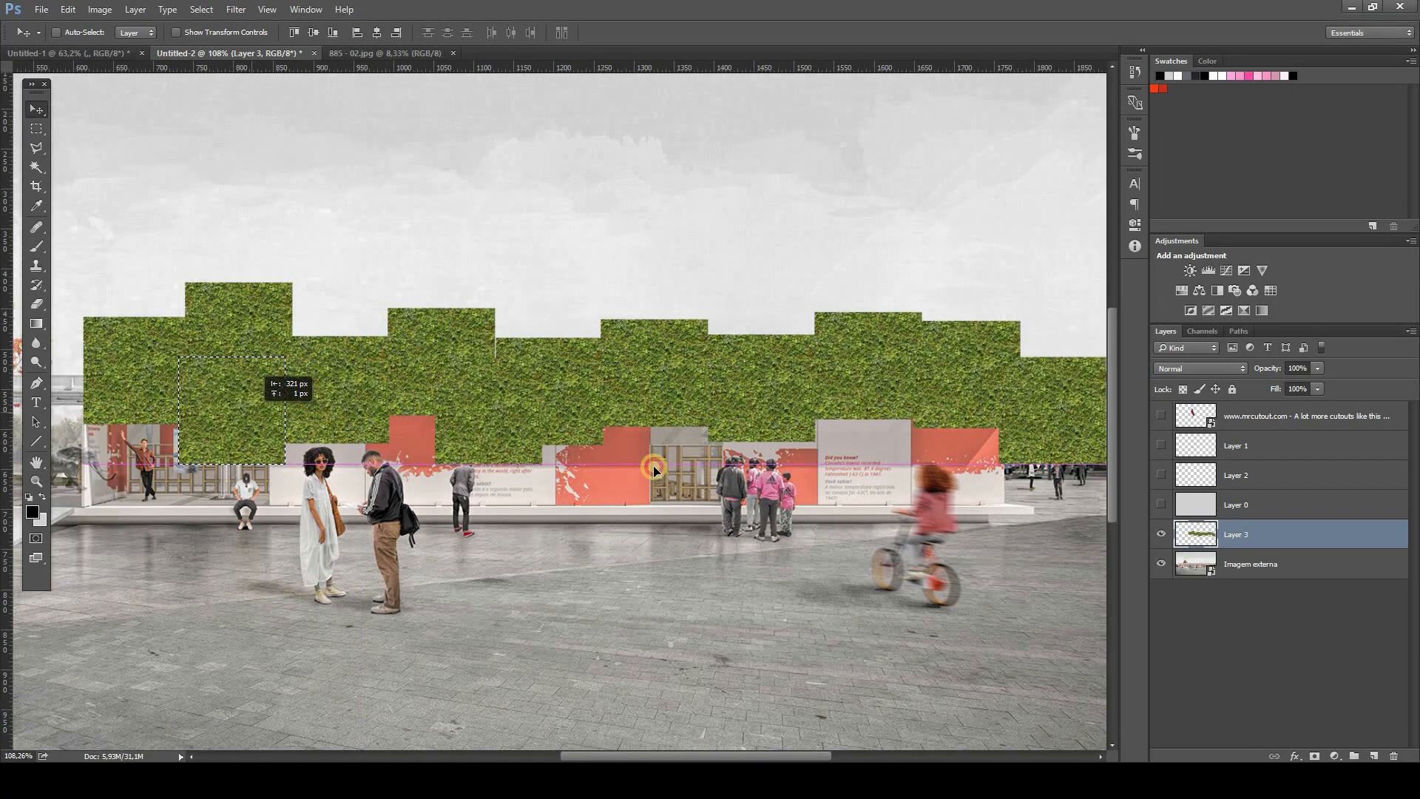
pyautogui.moveTo(252, 412); pyautogui.dragTo(250, 413)
pyautogui.moveTo(250, 413)
pyautogui.mouseDown()
pyautogui.moveTo(613, 458)
pyautogui.moveTo(868, 431)
pyautogui.mouseUp()
pyautogui.moveTo(868, 431)
pyautogui.mouseDown()
pyautogui.moveTo(401, 423)
pyautogui.moveTo(357, 419)
pyautogui.moveTo(733, 425)
pyautogui.moveTo(429, 422)
pyautogui.moveTo(354, 397)
pyautogui.moveTo(477, 460)
pyautogui.moveTo(488, 452)
pyautogui.moveTo(200, 386)
pyautogui.mouseUp()
pyautogui.moveTo(220, 387); pyautogui.dragTo(534, 392)
pyautogui.moveTo(534, 391); pyautogui.dragTo(555, 393)
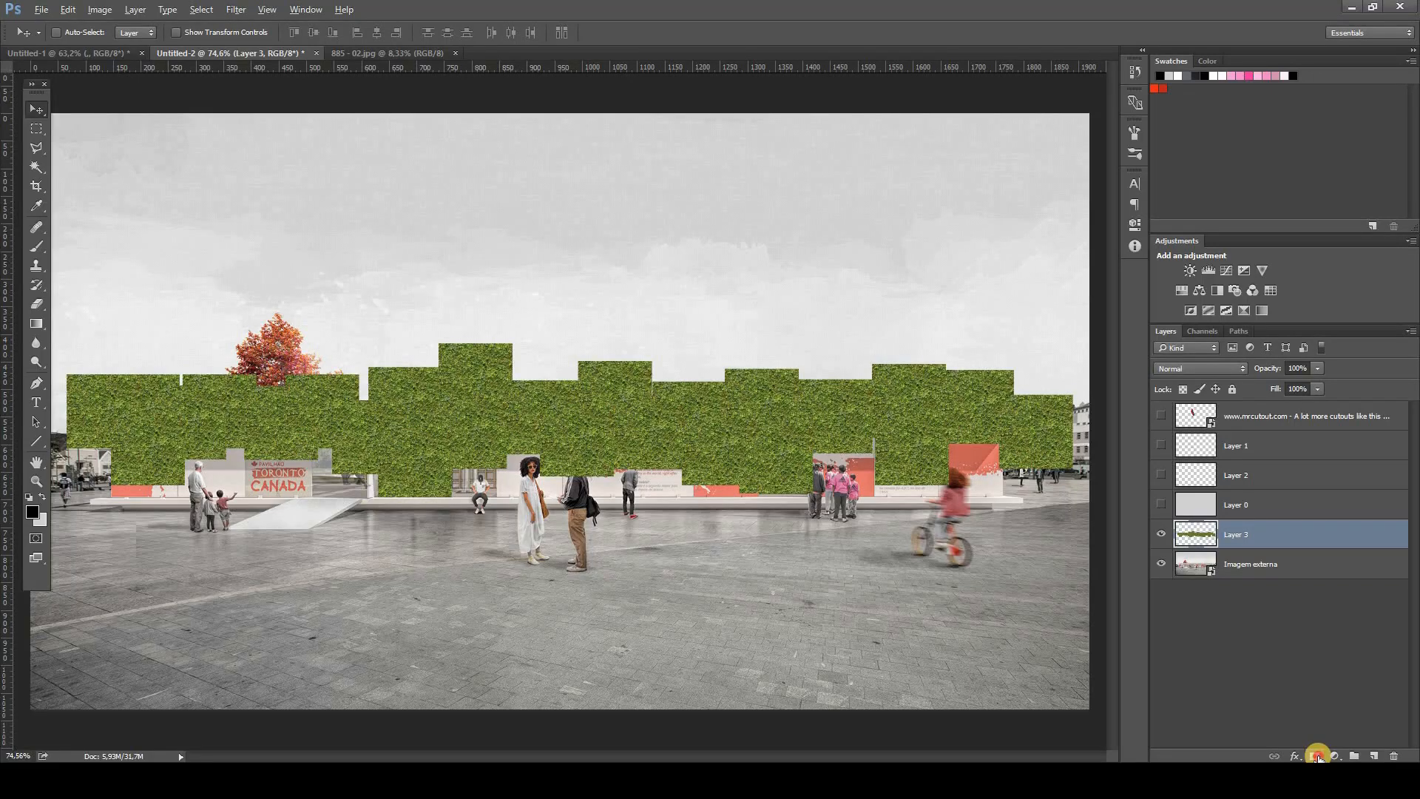
# Hide the ivy on Layer 3 with a black layer mask and take the Brush tool.
pyautogui.keyDown('alt'); pyautogui.click(1315, 756); pyautogui.keyUp('alt')
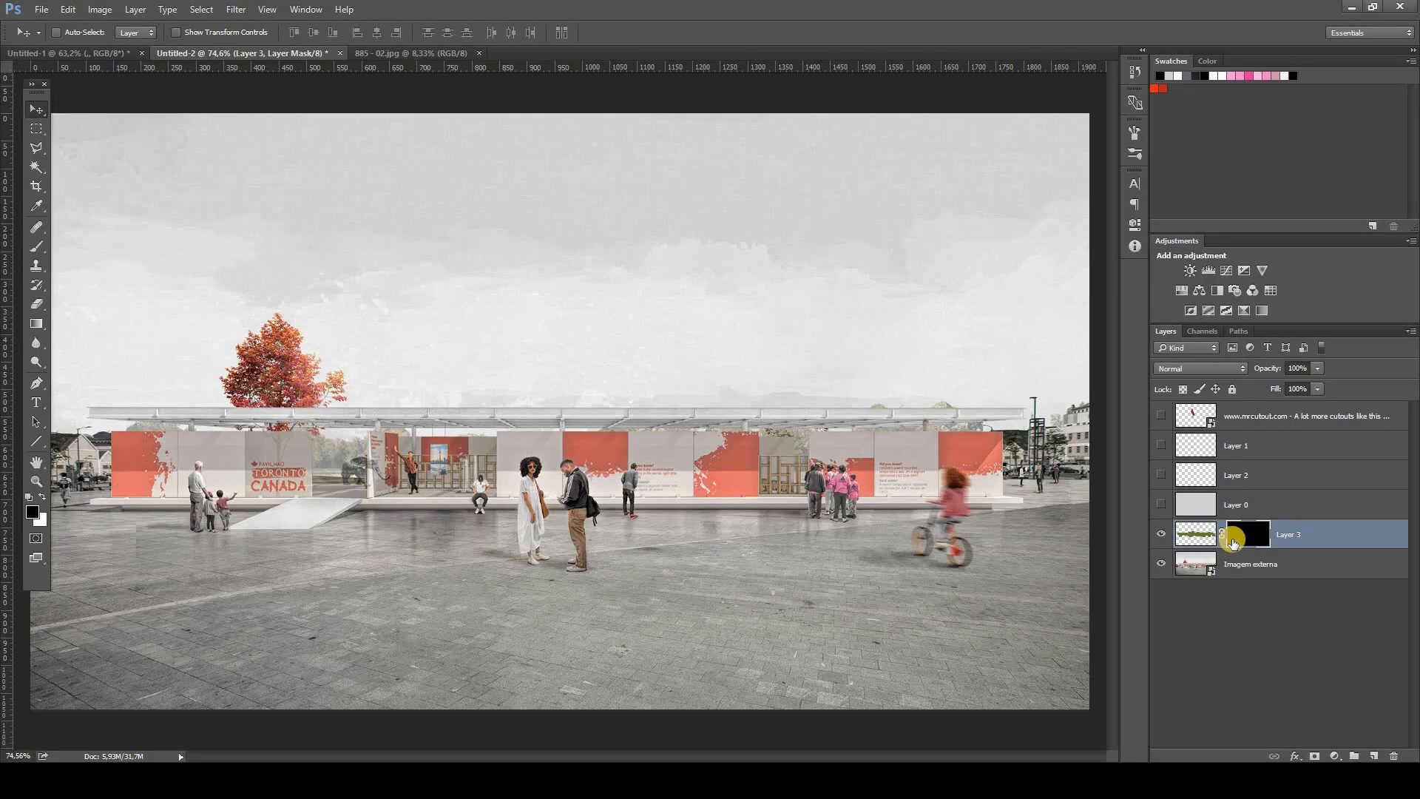
pyautogui.press('b')
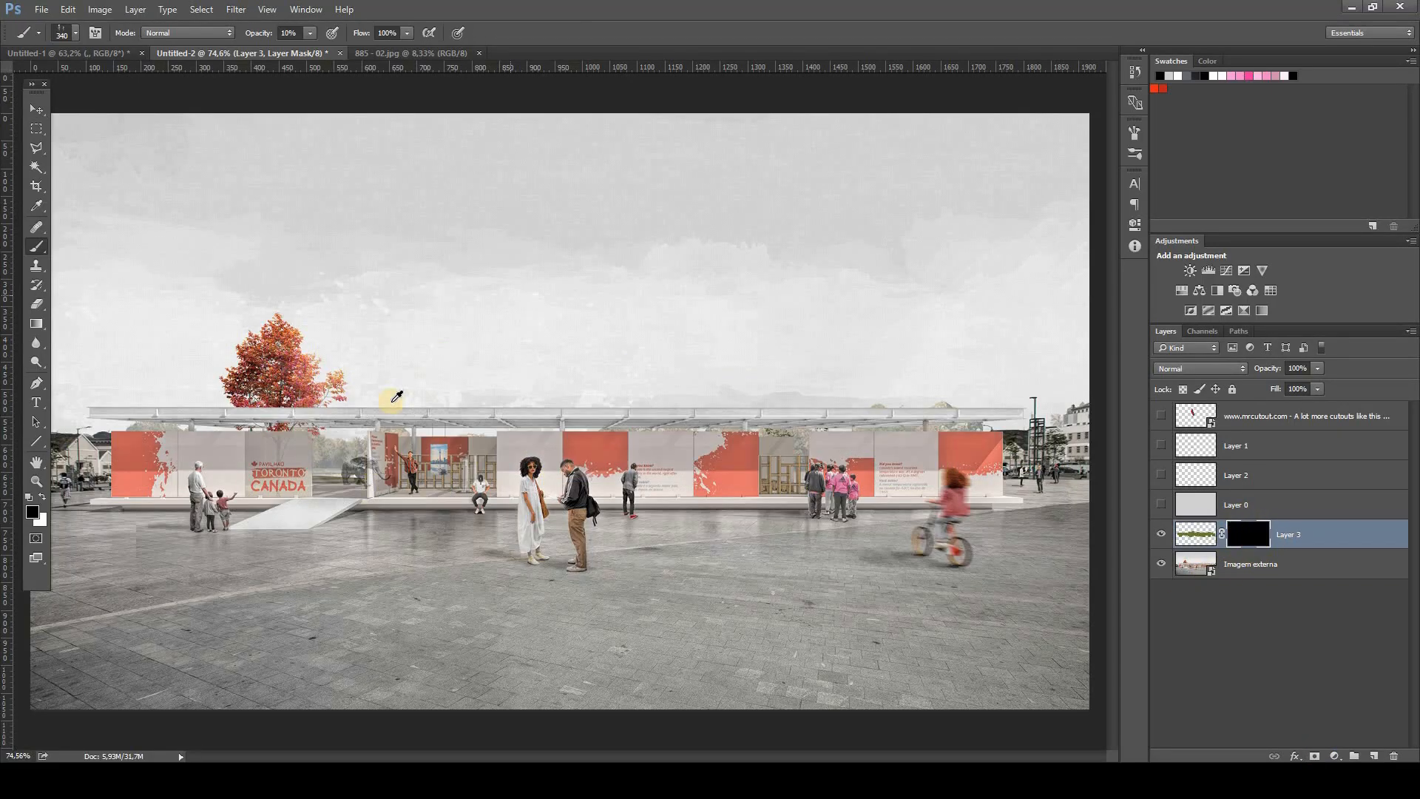
# Select the area above the pavilion roof and paint sparse foliage along it in white on the mask at 100% opacity.
pyautogui.scroll(6, 387, 397)
pyautogui.moveTo(538, 367); pyautogui.dragTo(703, 265)
pyautogui.click(34, 111)
pyautogui.click(44, 496)
pyautogui.moveTo(616, 263); pyautogui.dragTo(484, 268)
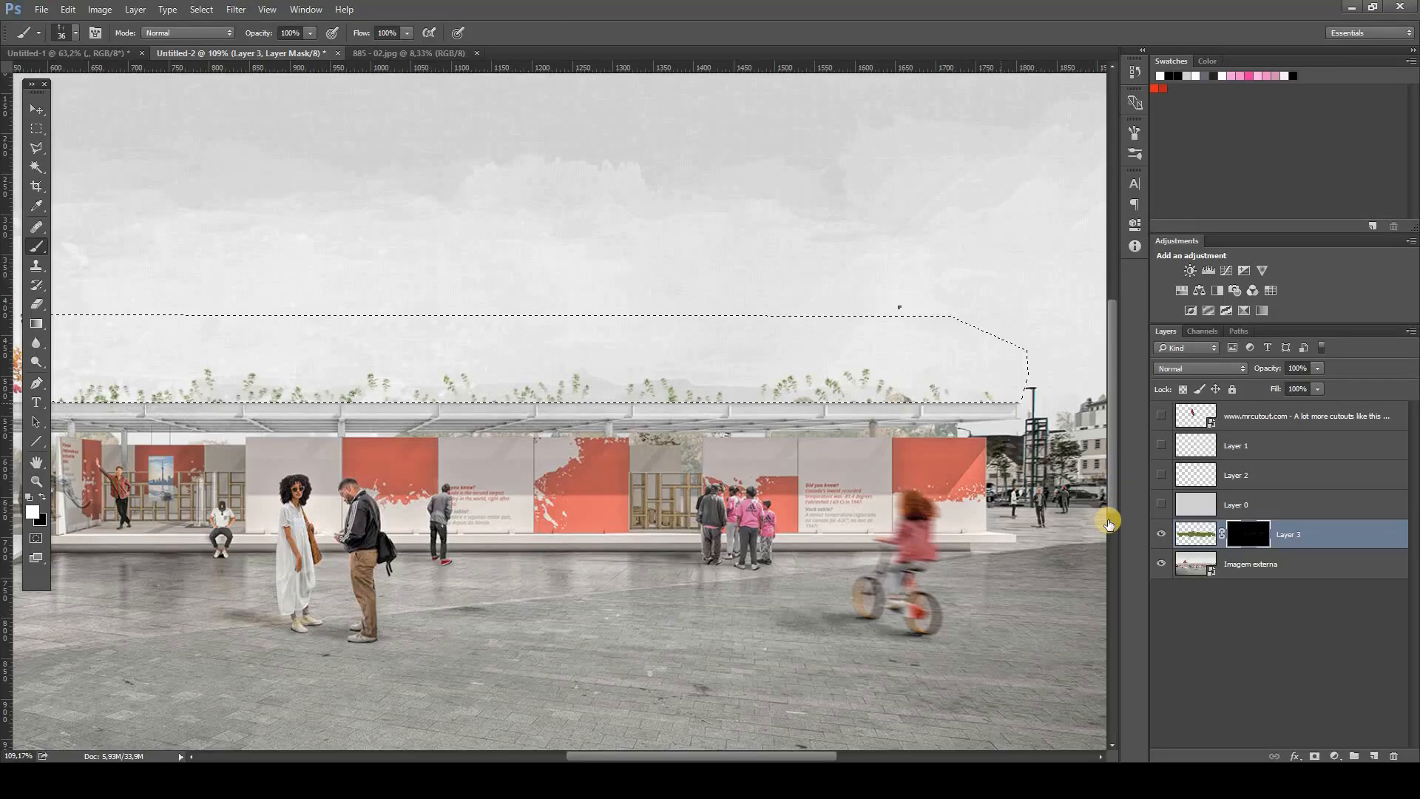
# Choose the hexagonal brush at 34 px and paint a continuous strip of ivy along the roof's upper edge on the mask.
pyautogui.rightClick(1109, 517)
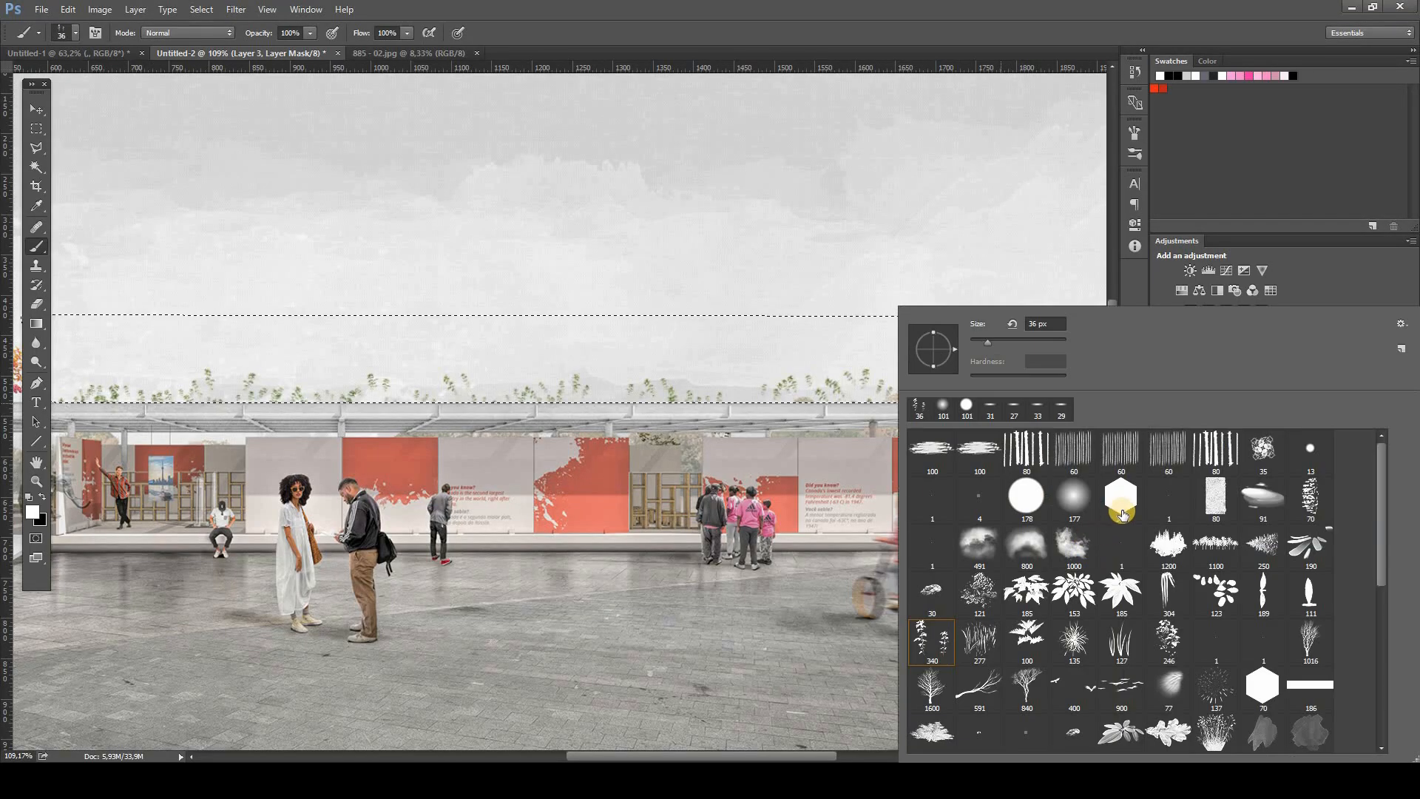
pyautogui.doubleClick(1122, 515)
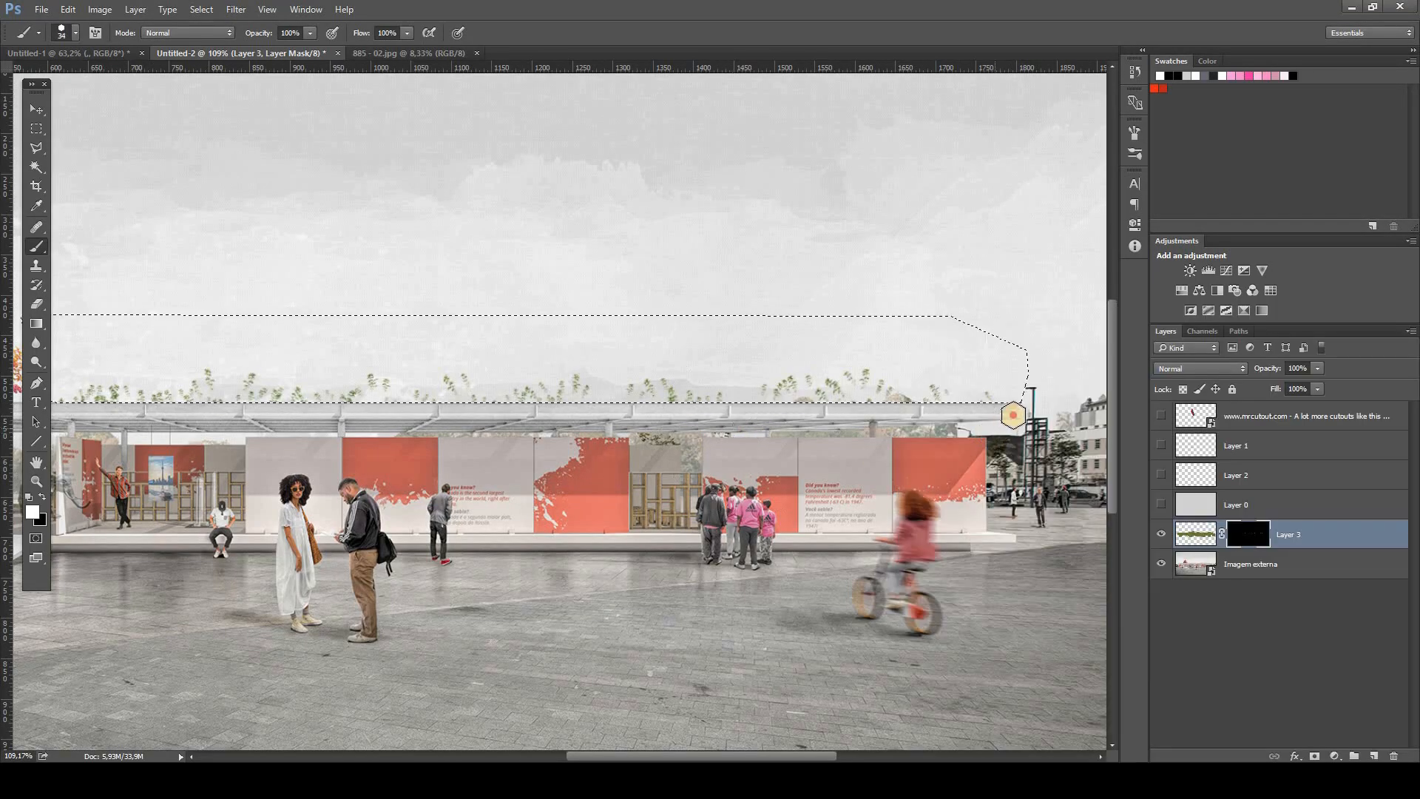
pyautogui.click(1004, 409)
pyautogui.click(976, 415)
pyautogui.hscroll(-4, 954, 416)
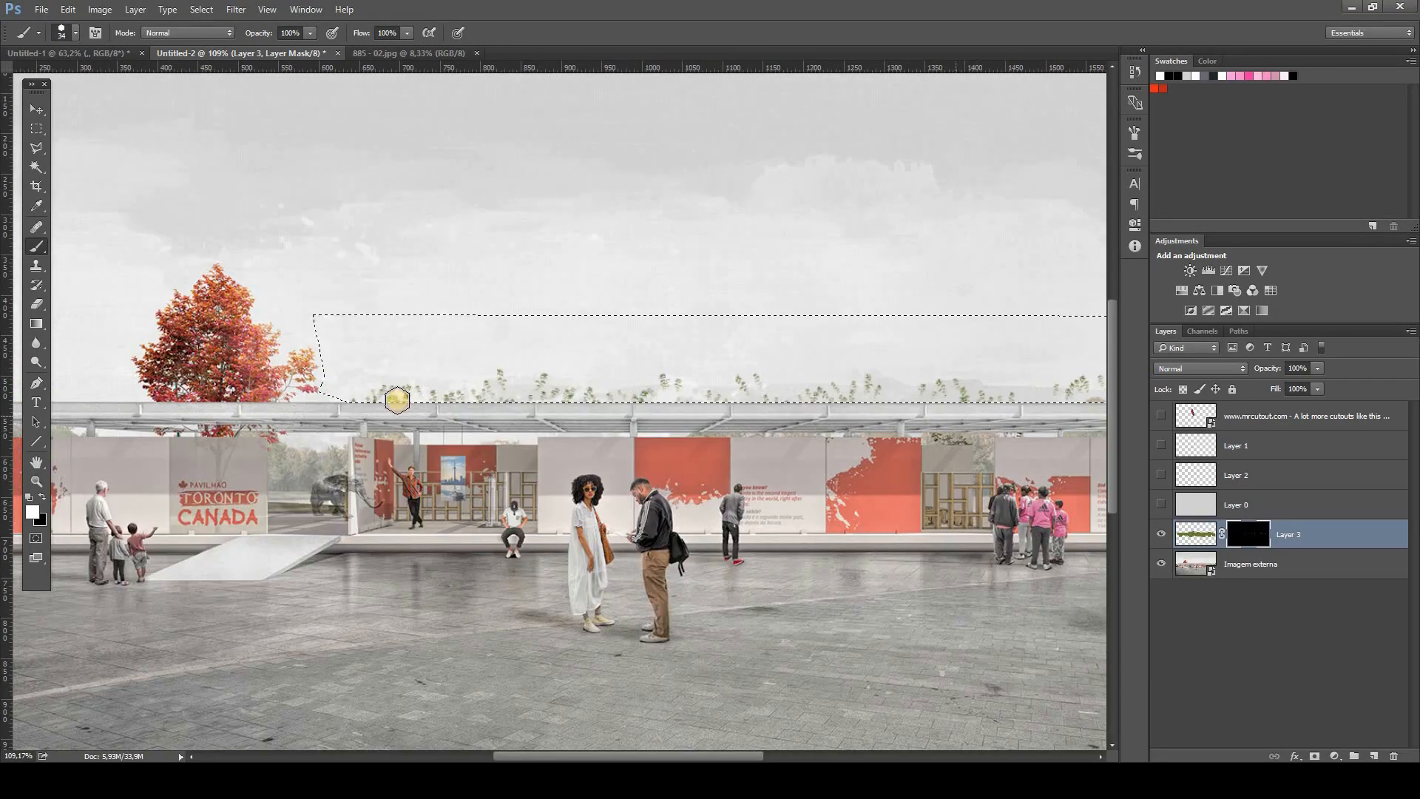
pyautogui.keyDown('shift'); pyautogui.click(375, 405); pyautogui.keyUp('shift')
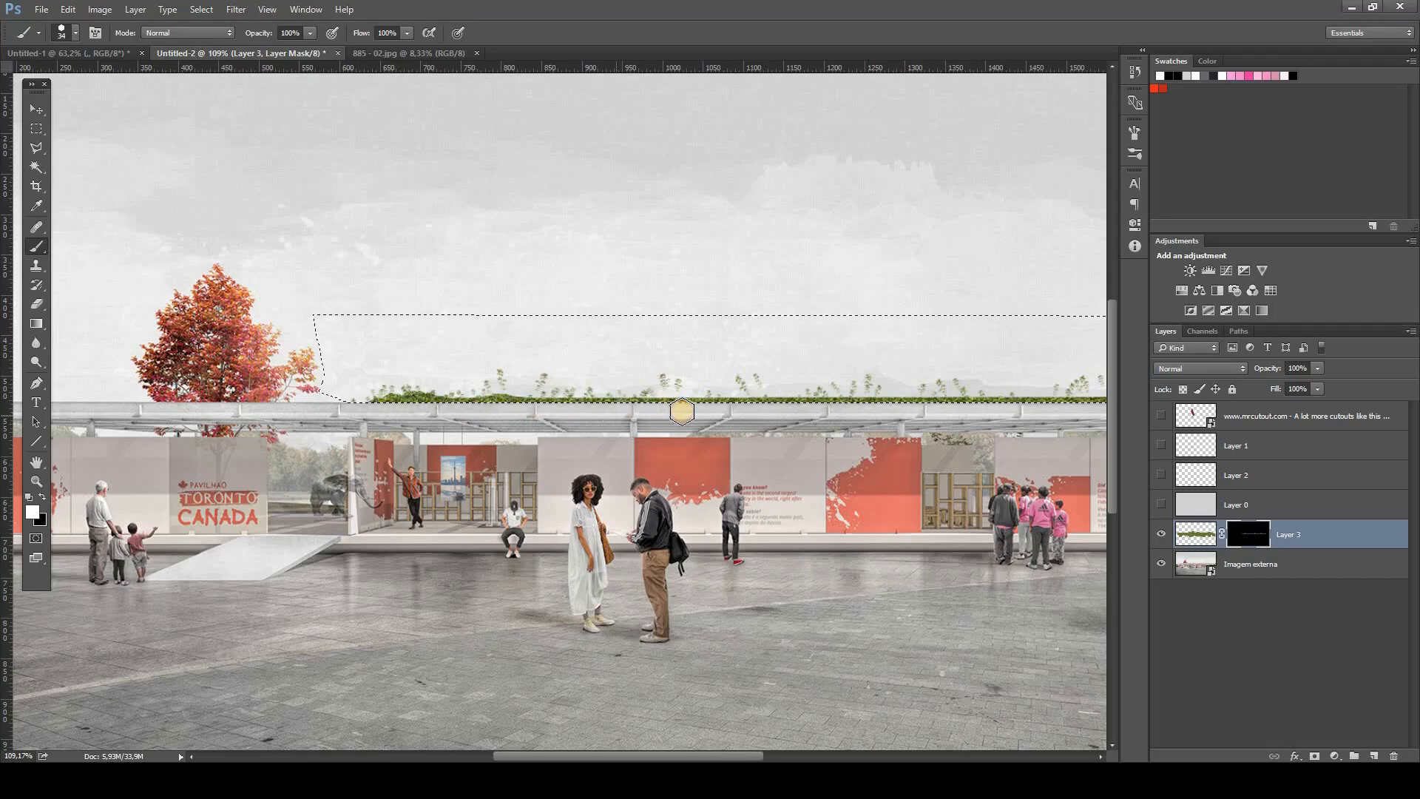
pyautogui.moveTo(972, 344); pyautogui.dragTo(565, 352)
pyautogui.moveTo(705, 526); pyautogui.dragTo(919, 526)
# Pick the 340 px foliage brush again and set its Shape Dynamics Size Jitter to 17%.
pyautogui.rightClick(919, 526)
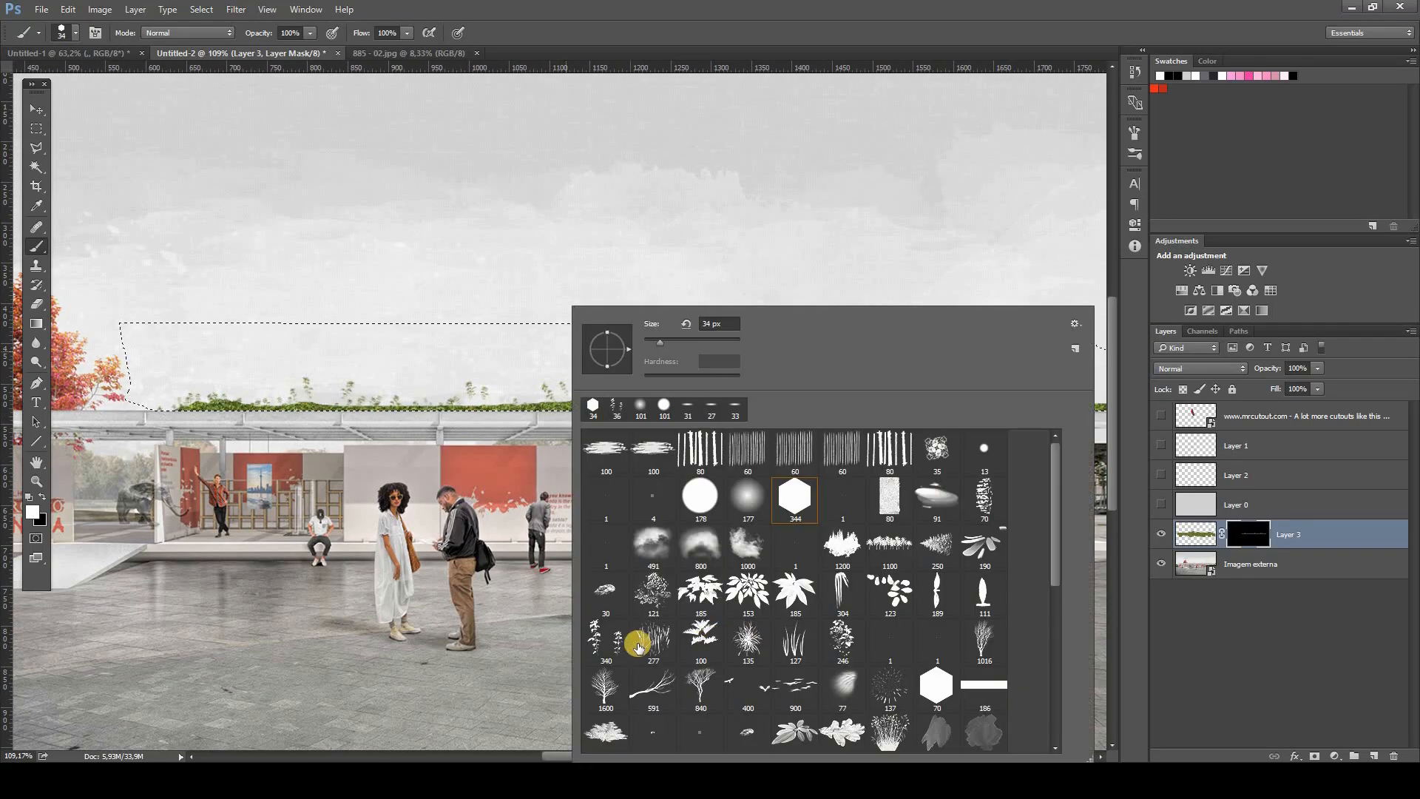
pyautogui.click(610, 648)
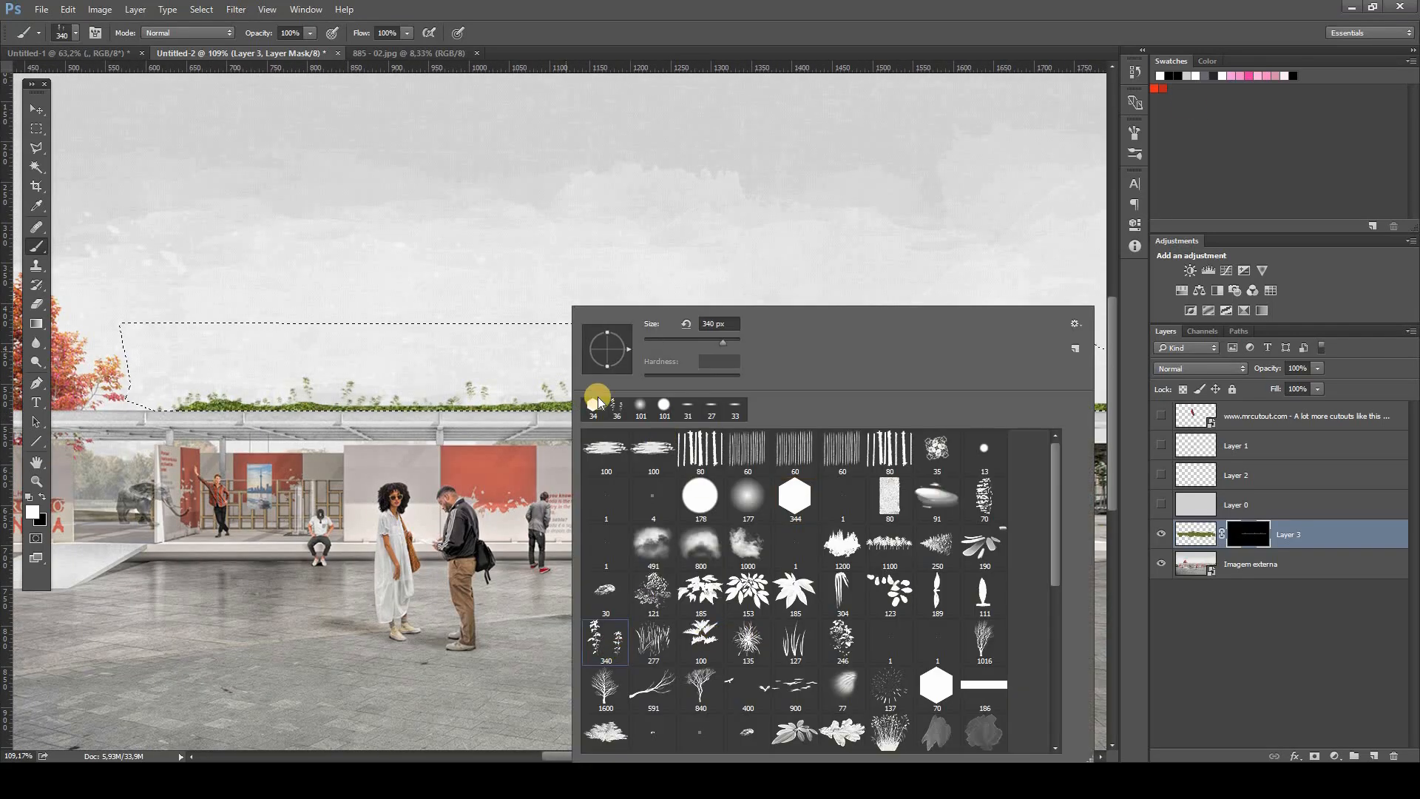
pyautogui.click(1135, 103)
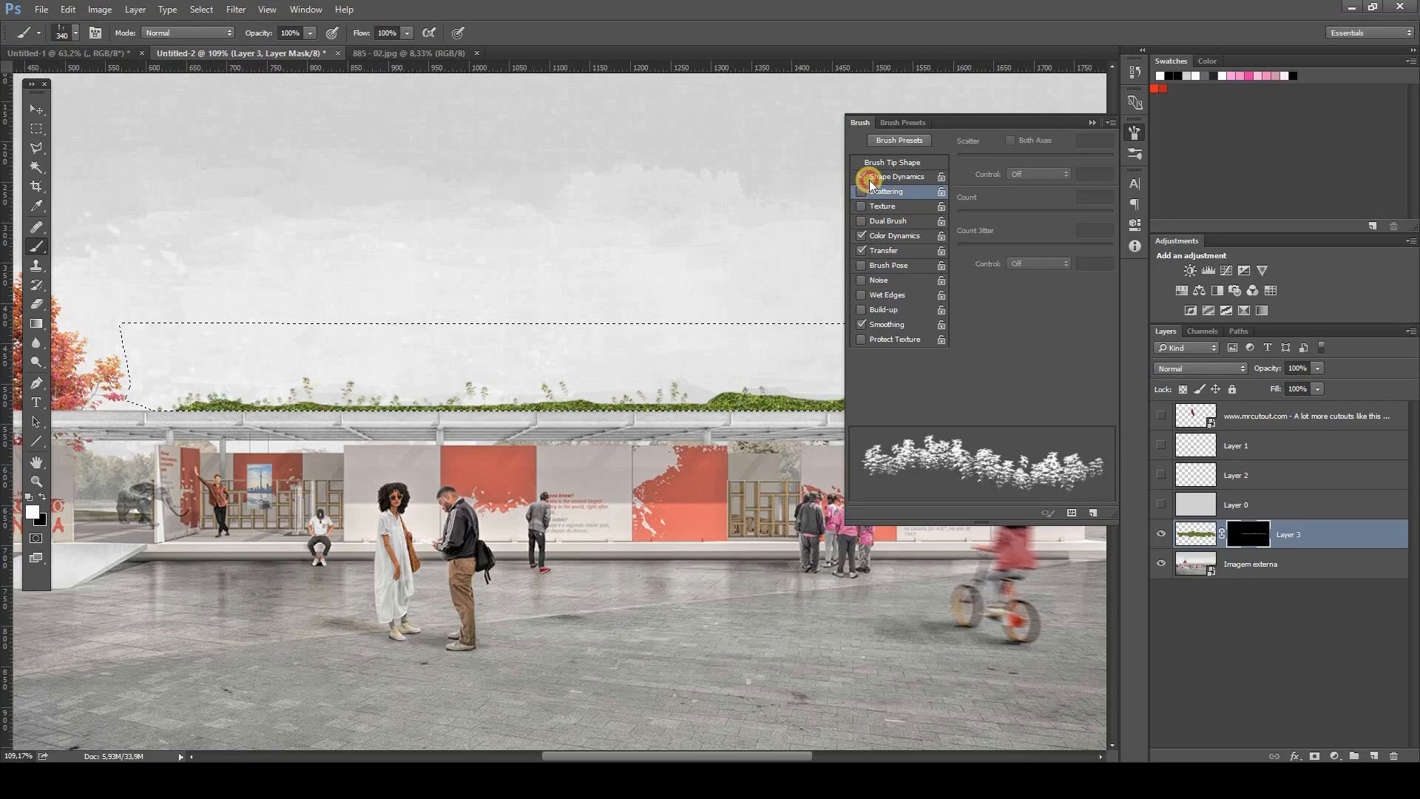
pyautogui.click(869, 179)
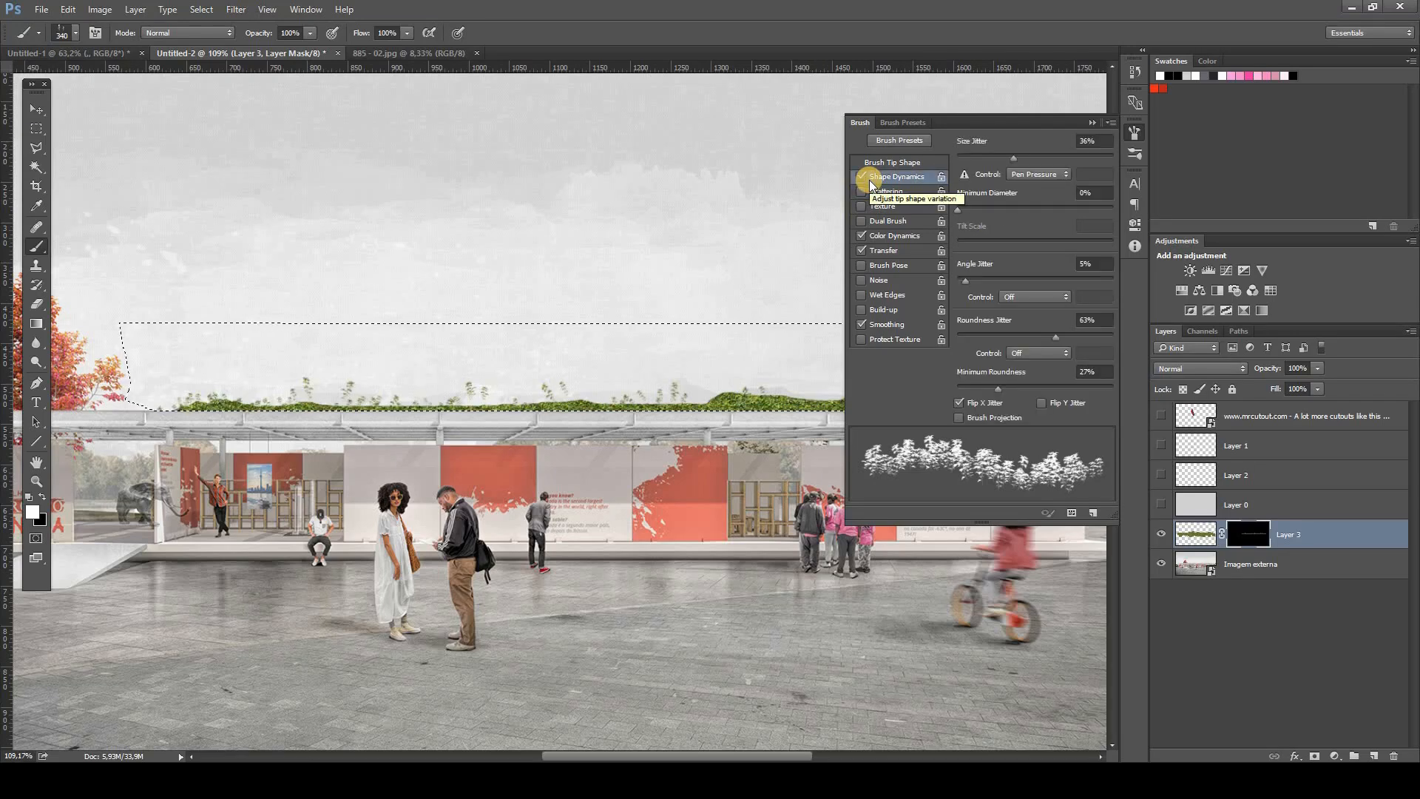
pyautogui.moveTo(979, 157); pyautogui.dragTo(984, 160)
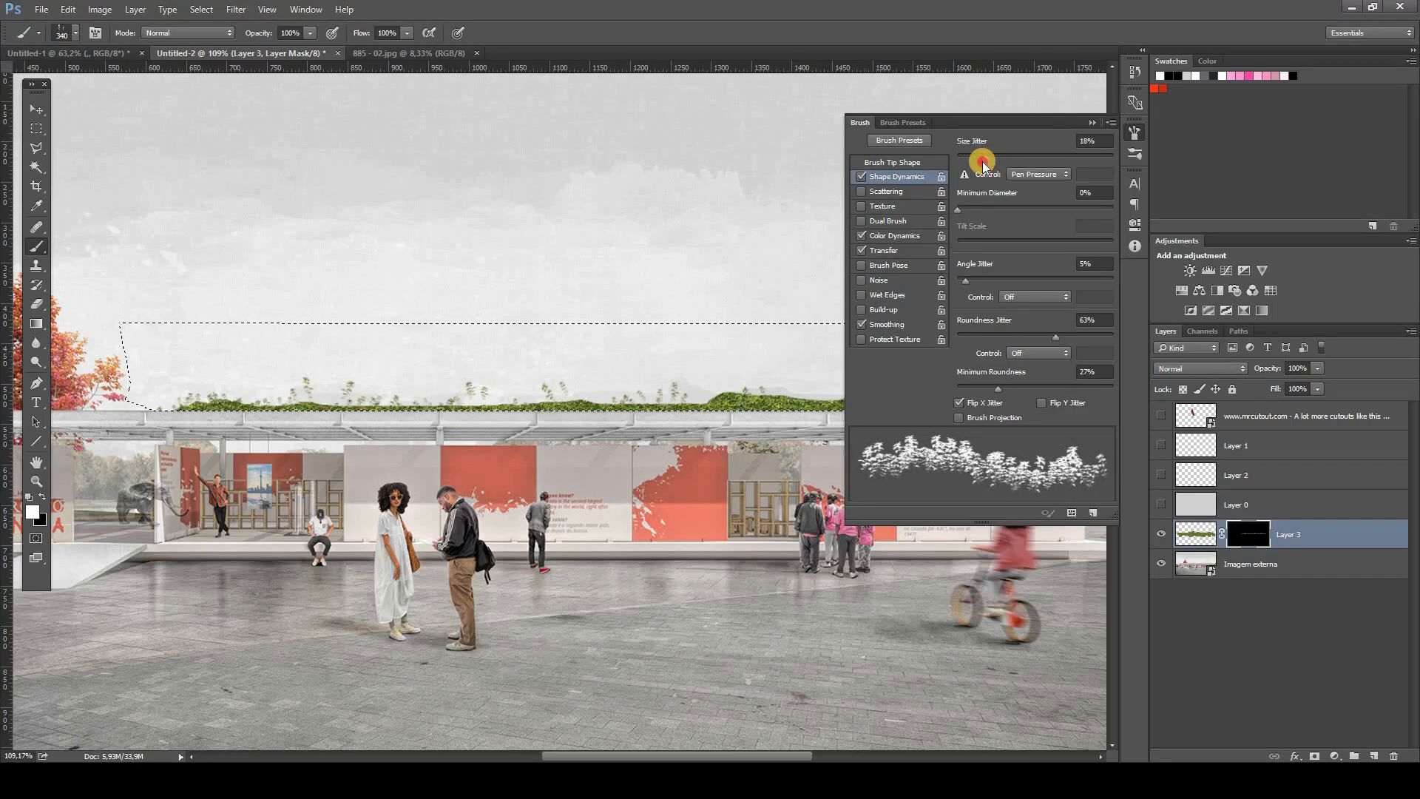
# Set the foliage brush's spacing to 18% and enable Scattering with Scatter at 76%.
pyautogui.click(894, 162)
pyautogui.moveTo(965, 386); pyautogui.dragTo(967, 385)
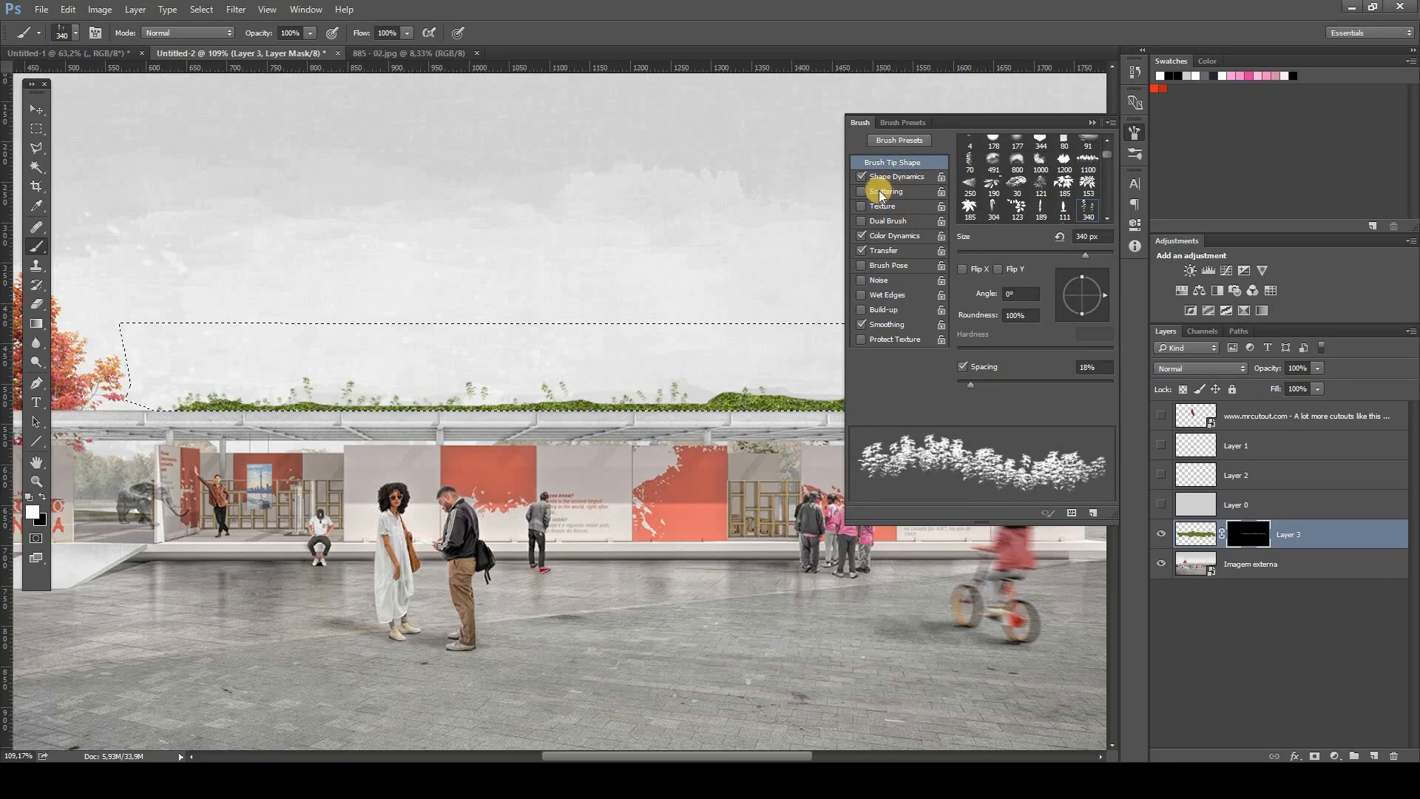
pyautogui.click(880, 193)
pyautogui.moveTo(963, 163); pyautogui.dragTo(969, 157)
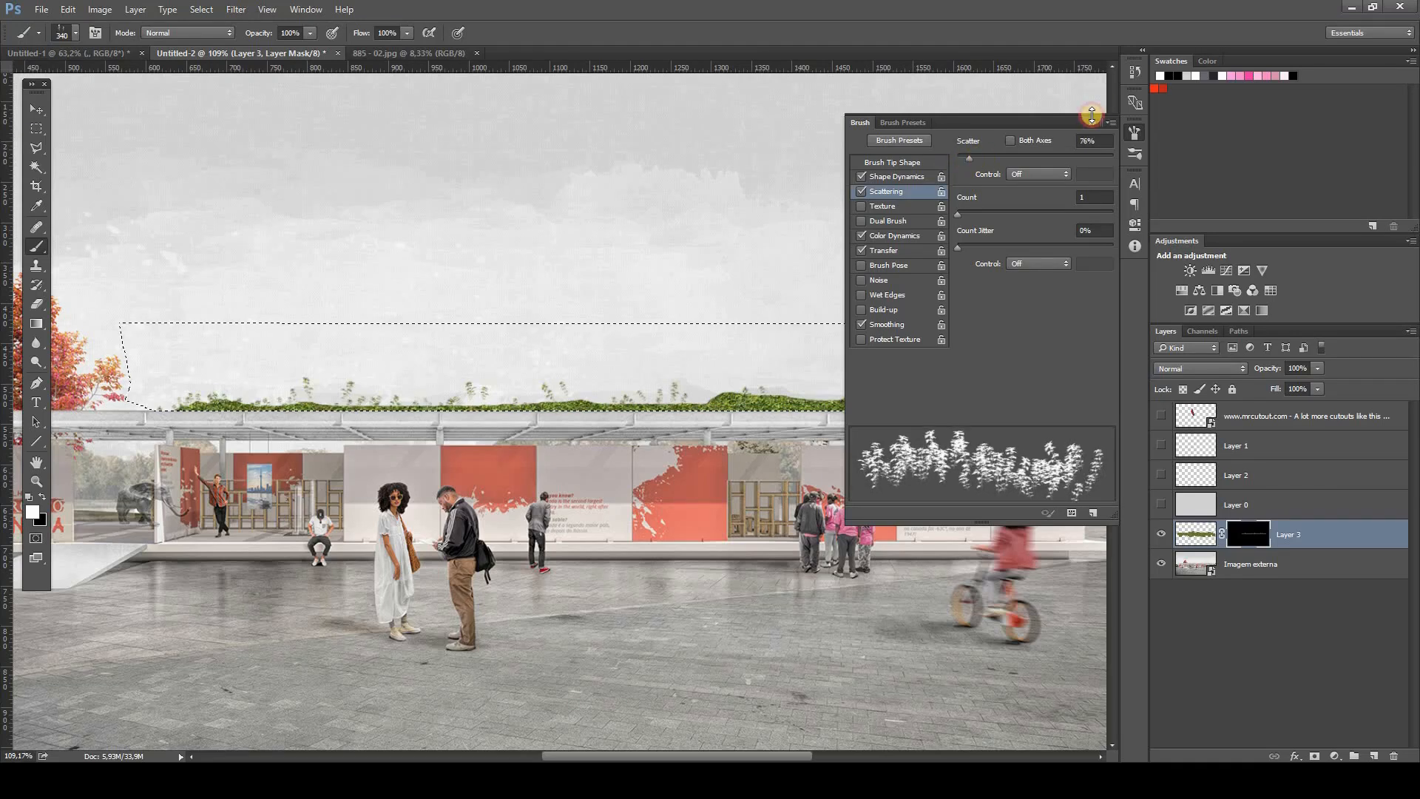
# Adjust the foliage brush's Angle Jitter slightly in Shape Dynamics and close the brush settings.
pyautogui.click(907, 178)
pyautogui.click(969, 280)
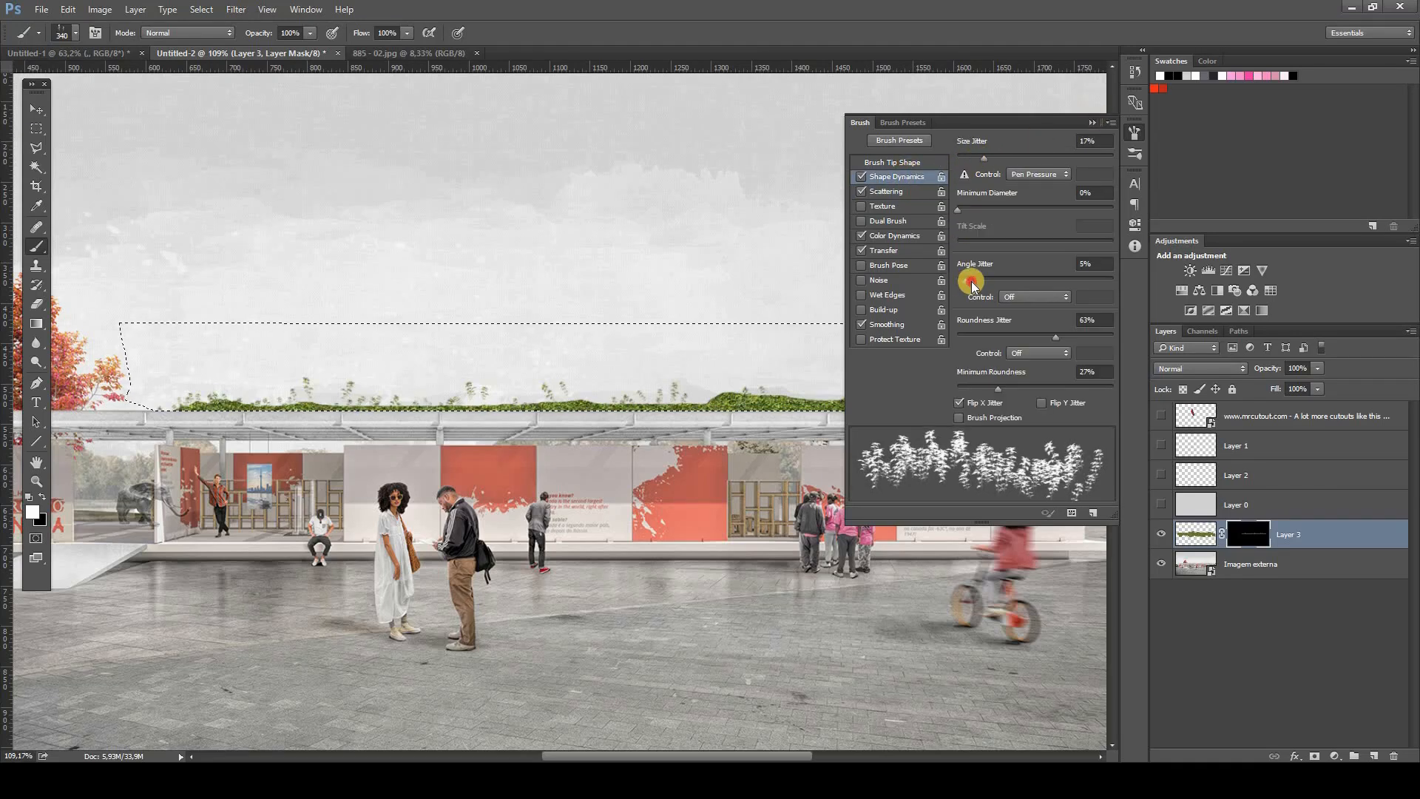
pyautogui.press('F5')
# Paint dense ivy foliage on the mask along the left part of the roof with the foliage brush at 52 px.
pyautogui.scroll(3, 296, 466)
pyautogui.hscroll(-3, 277, 385)
pyautogui.moveTo(278, 385)
pyautogui.mouseDown()
pyautogui.moveTo(449, 390)
pyautogui.moveTo(367, 382)
pyautogui.mouseUp()
pyautogui.moveTo(517, 386); pyautogui.dragTo(597, 390)
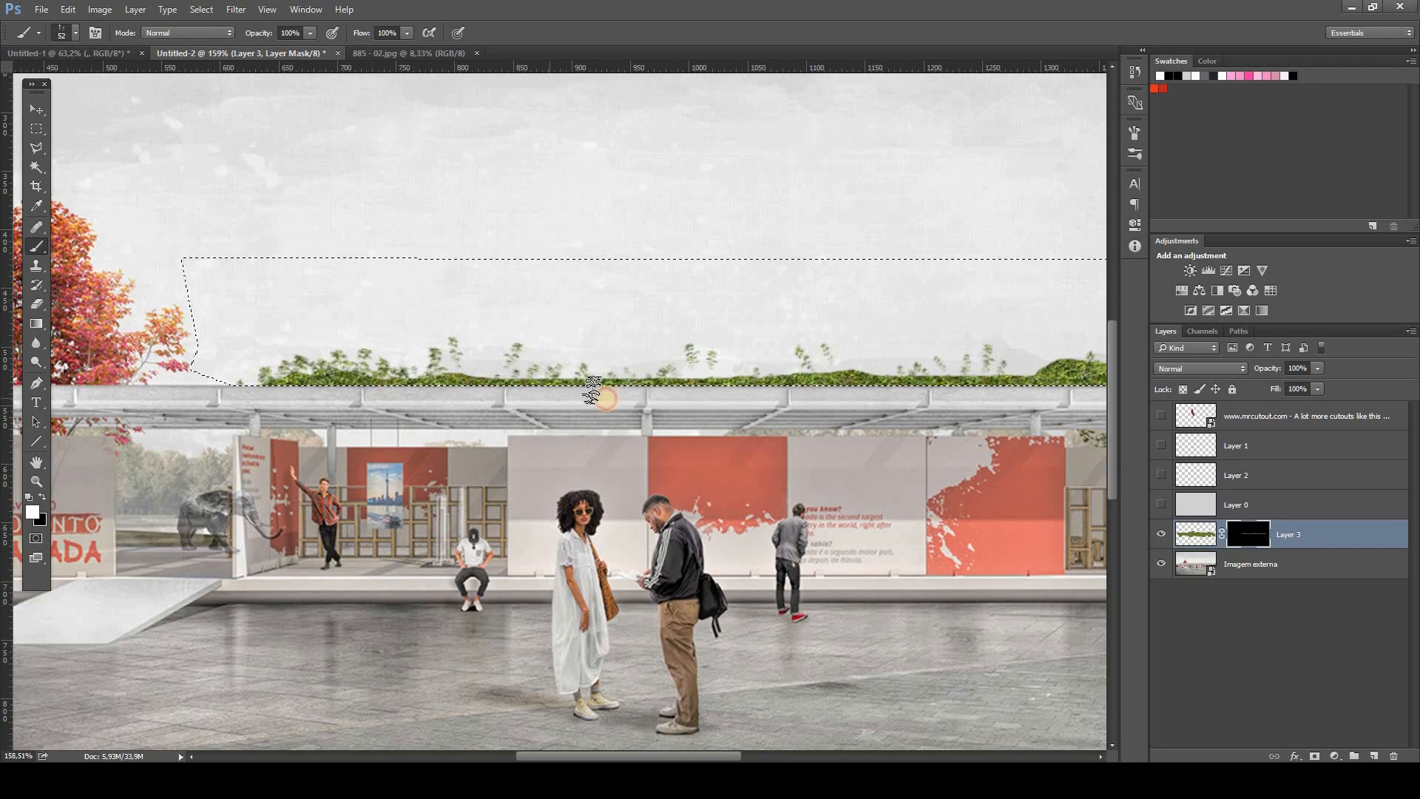
# Reduce the foliage brush to 30 px and fill in the ivy hedge along the rest of the roof.
pyautogui.press('[')
pyautogui.press('[')
pyautogui.scroll(-3, 1109, 431)
pyautogui.moveTo(1093, 414); pyautogui.dragTo(1006, 411)
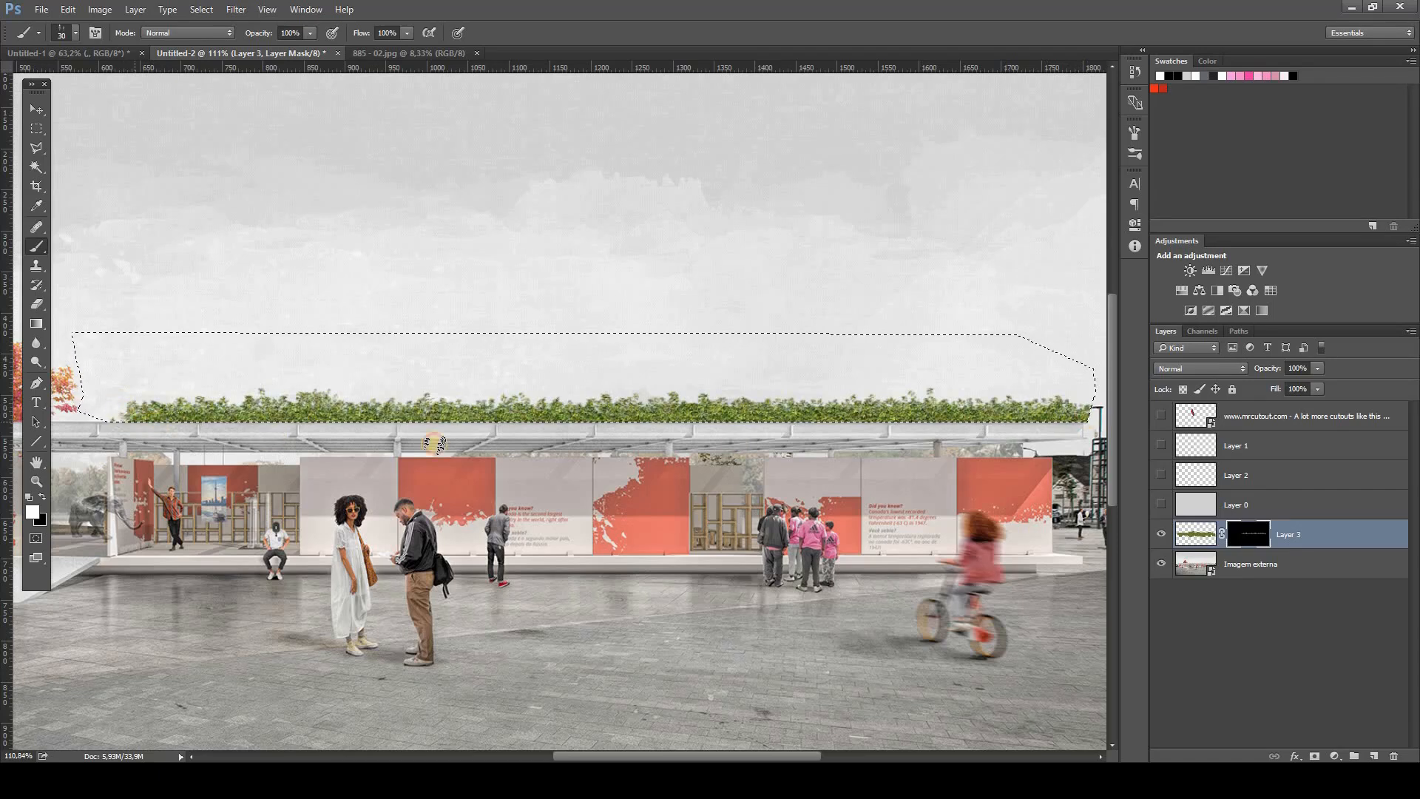
# Clear the selection and paint ivy hanging down over the left part of the roof's front edge.
pyautogui.scroll(-3, 296, 419)
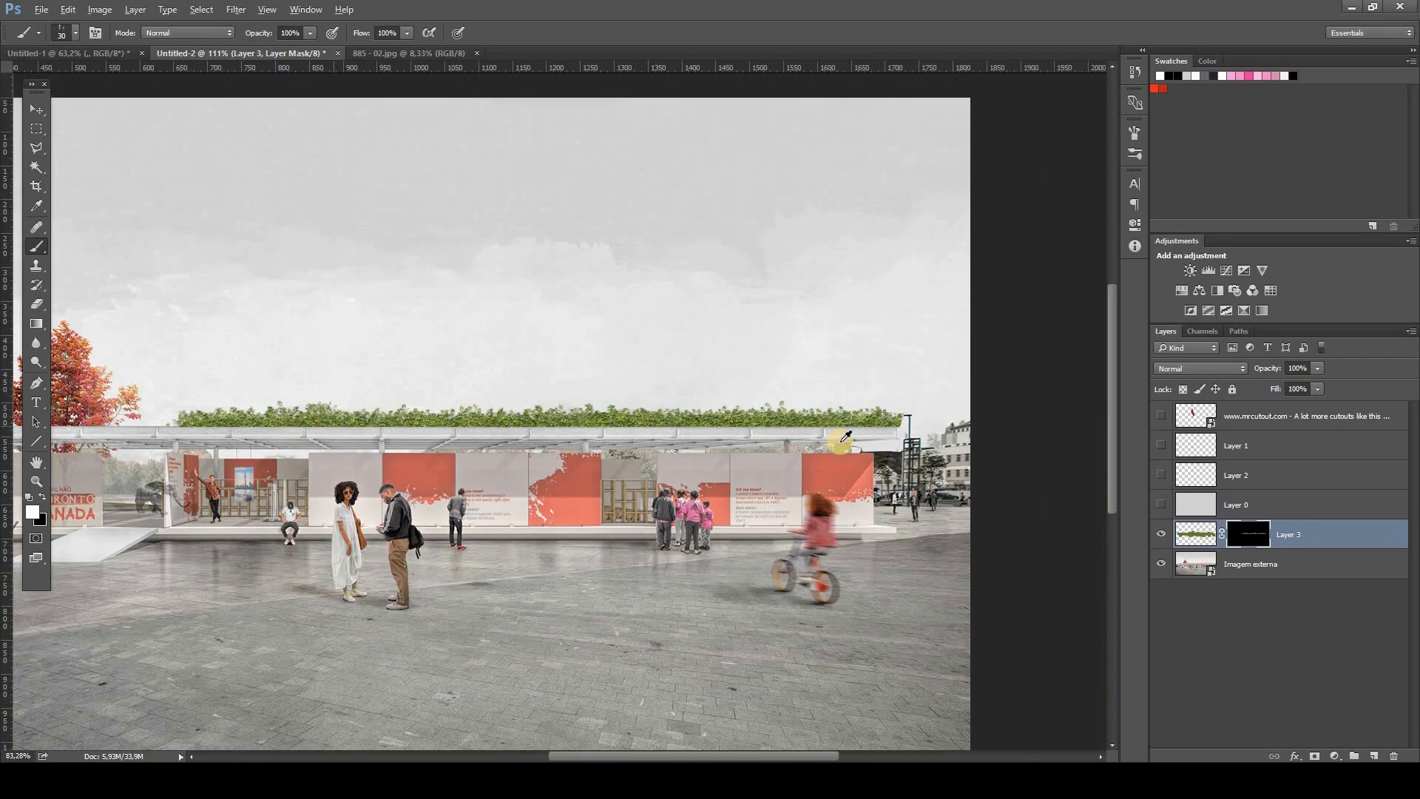
pyautogui.scroll(6, 405, 473)
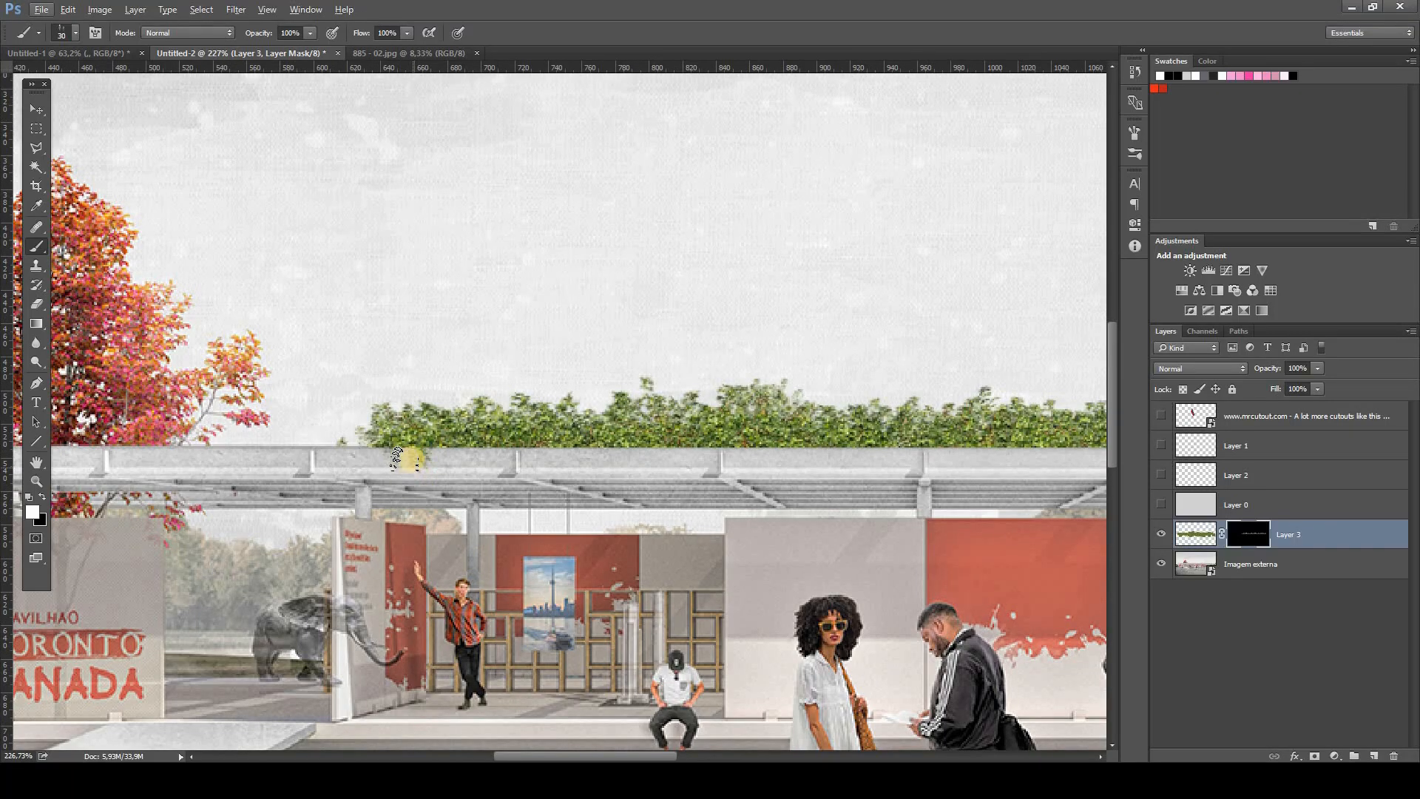
pyautogui.moveTo(410, 459)
pyautogui.mouseDown()
pyautogui.moveTo(411, 502)
pyautogui.moveTo(426, 450)
pyautogui.moveTo(456, 471)
pyautogui.moveTo(480, 447)
pyautogui.moveTo(490, 487)
pyautogui.moveTo(498, 443)
pyautogui.moveTo(525, 462)
pyautogui.moveTo(540, 446)
pyautogui.moveTo(570, 491)
pyautogui.moveTo(593, 444)
pyautogui.moveTo(578, 441)
pyautogui.moveTo(606, 448)
pyautogui.mouseUp()
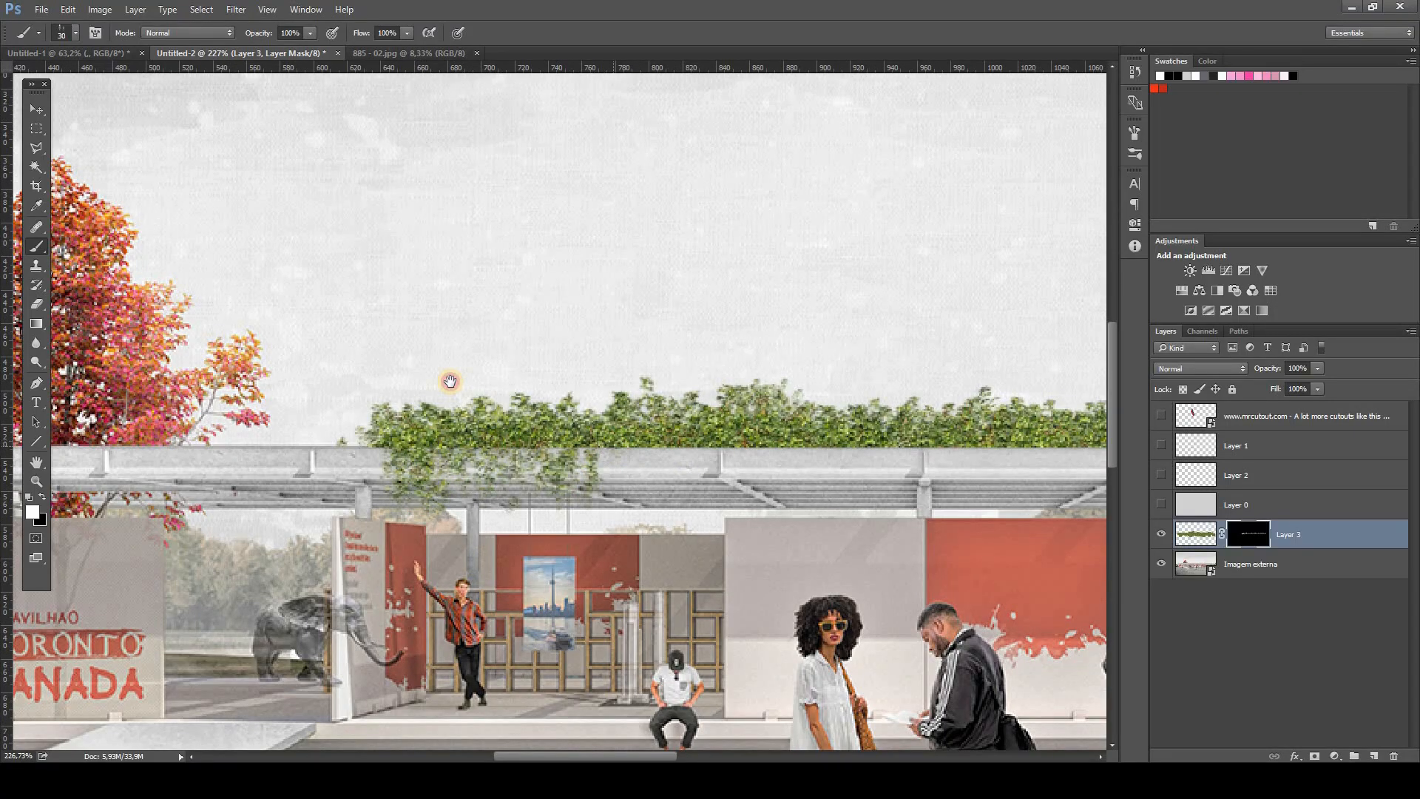
pyautogui.moveTo(450, 381); pyautogui.dragTo(374, 377)
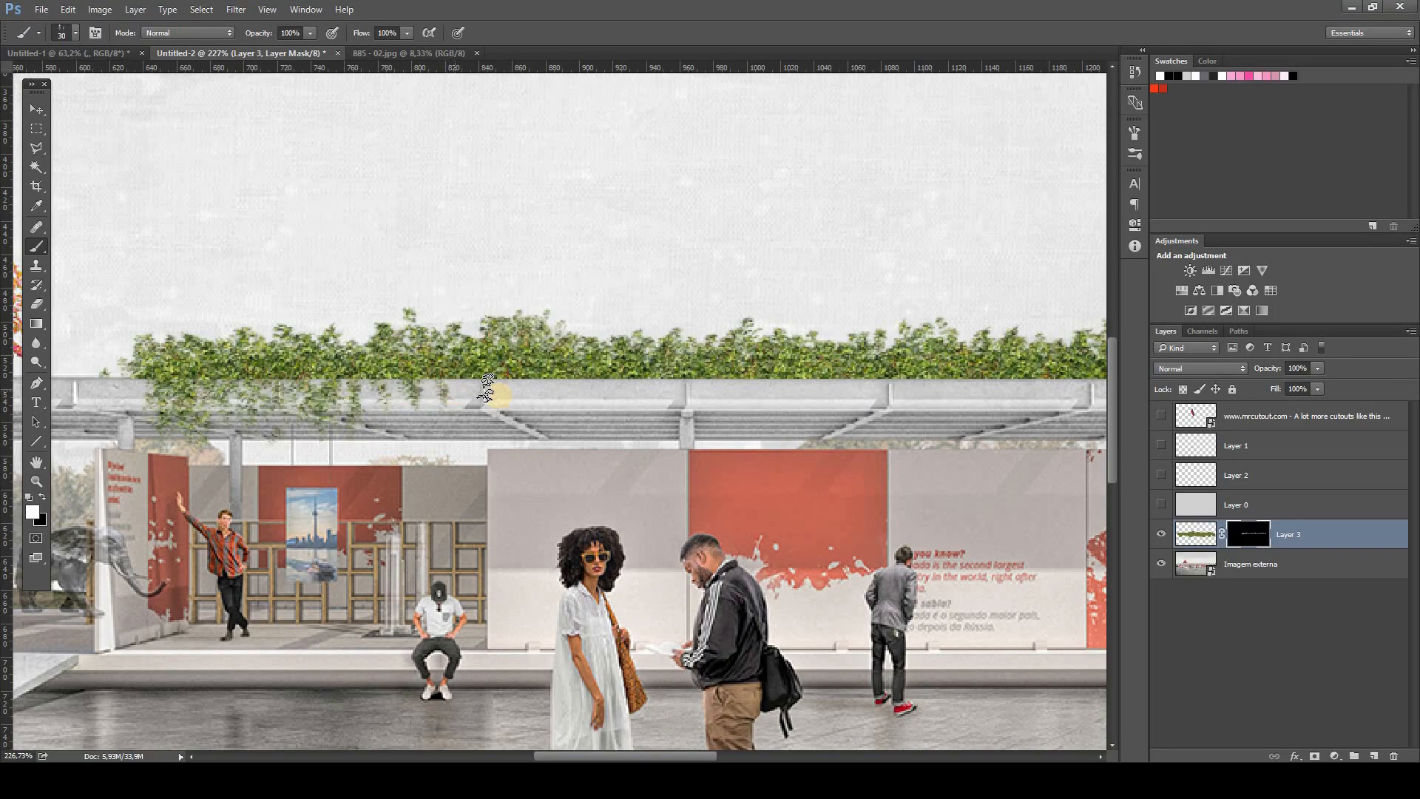
pyautogui.moveTo(488, 379)
pyautogui.mouseDown()
pyautogui.moveTo(642, 460)
pyautogui.moveTo(622, 501)
pyautogui.moveTo(596, 501)
pyautogui.moveTo(674, 460)
pyautogui.mouseUp()
pyautogui.moveTo(776, 451)
pyautogui.mouseDown()
pyautogui.moveTo(870, 451)
pyautogui.moveTo(835, 428)
pyautogui.mouseUp()
# Paint ivy hanging down over the middle and right parts of the roof's front edge on the mask.
pyautogui.scroll(-3, 714, 410)
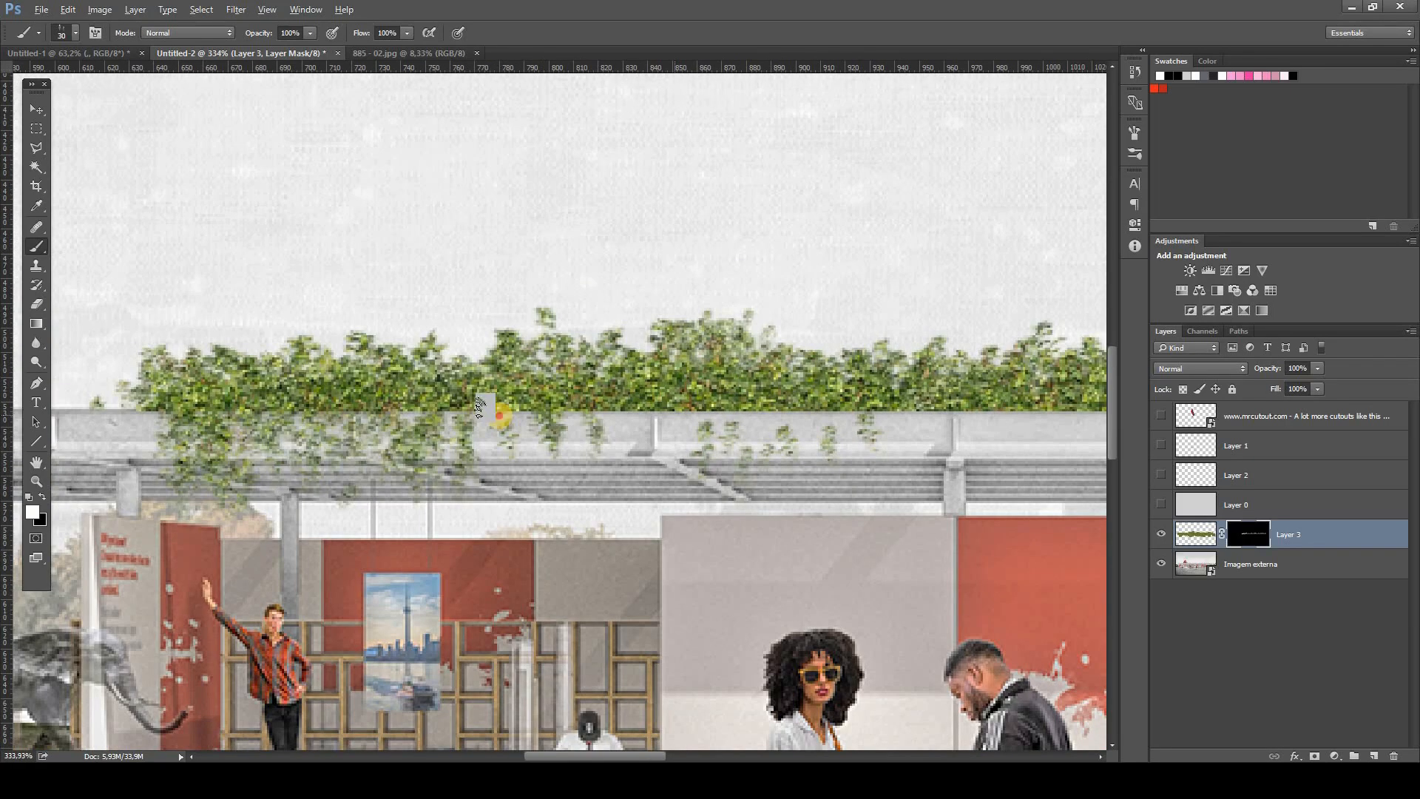
pyautogui.scroll(-3, 576, 380)
pyautogui.hscroll(5, 576, 380)
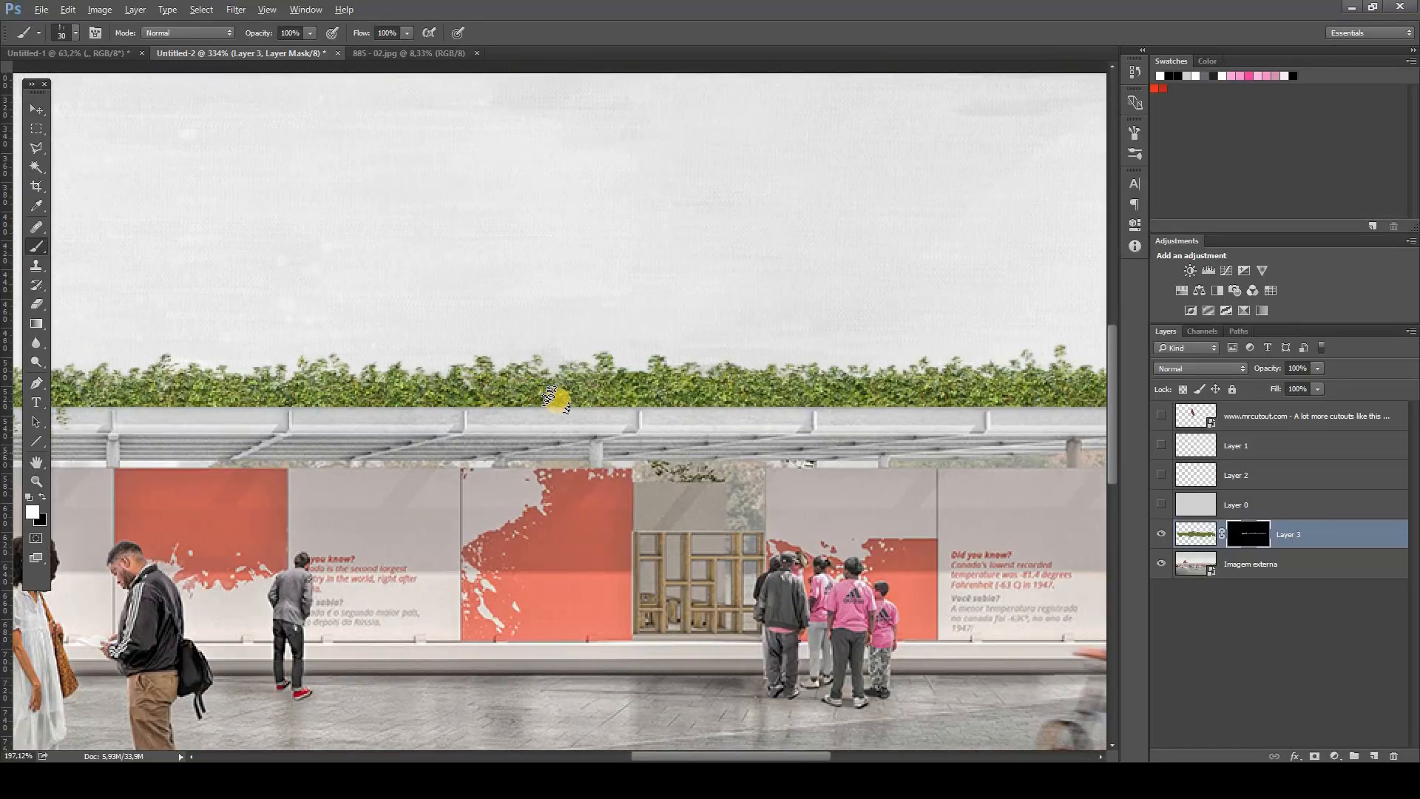
pyautogui.moveTo(557, 420)
pyautogui.mouseDown()
pyautogui.moveTo(613, 406)
pyautogui.moveTo(448, 409)
pyautogui.mouseUp()
pyautogui.hscroll(4, 447, 409)
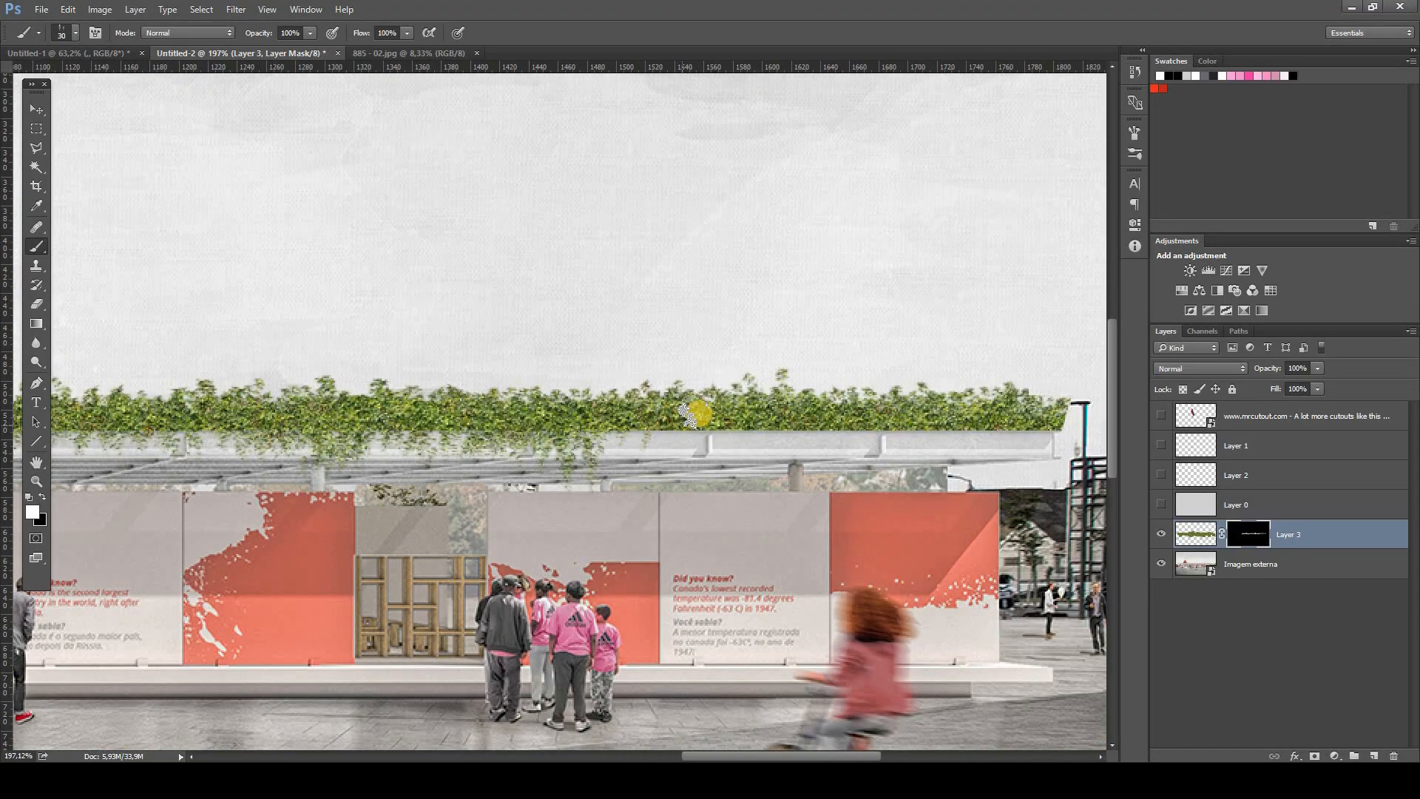
pyautogui.moveTo(591, 436)
pyautogui.mouseDown()
pyautogui.moveTo(663, 418)
pyautogui.moveTo(757, 431)
pyautogui.moveTo(737, 439)
pyautogui.moveTo(738, 465)
pyautogui.moveTo(738, 438)
pyautogui.moveTo(781, 420)
pyautogui.moveTo(740, 428)
pyautogui.moveTo(837, 428)
pyautogui.moveTo(856, 471)
pyautogui.moveTo(873, 429)
pyautogui.moveTo(965, 437)
pyautogui.moveTo(909, 423)
pyautogui.moveTo(1069, 407)
pyautogui.mouseUp()
pyautogui.press('x')
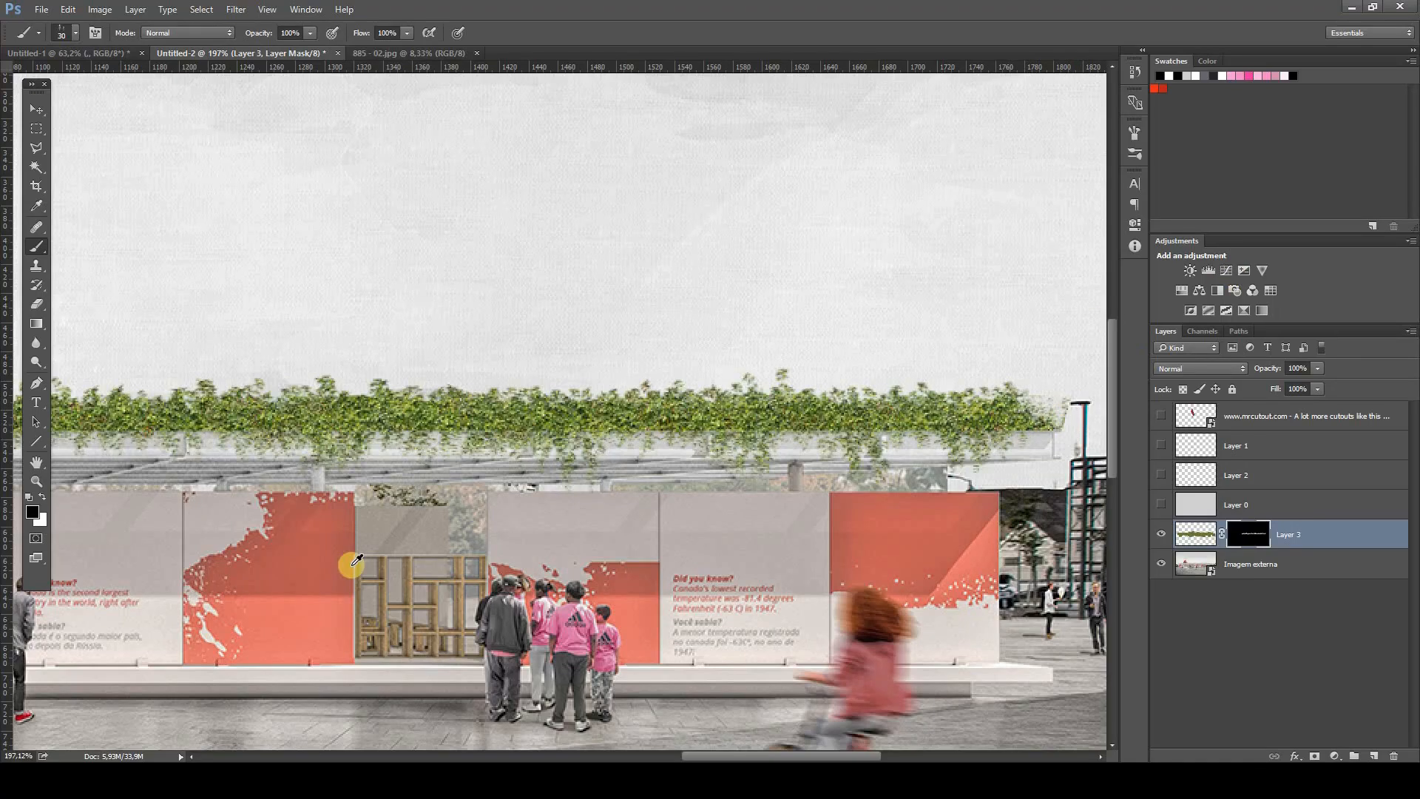
# Extend the ivy hedge and hanging ivy over the bare left end of the roof and leave the layer mask.
pyautogui.scroll(-6, 422, 473)
pyautogui.press('x')
pyautogui.scroll(4, 368, 392)
pyautogui.moveTo(457, 422); pyautogui.dragTo(914, 400)
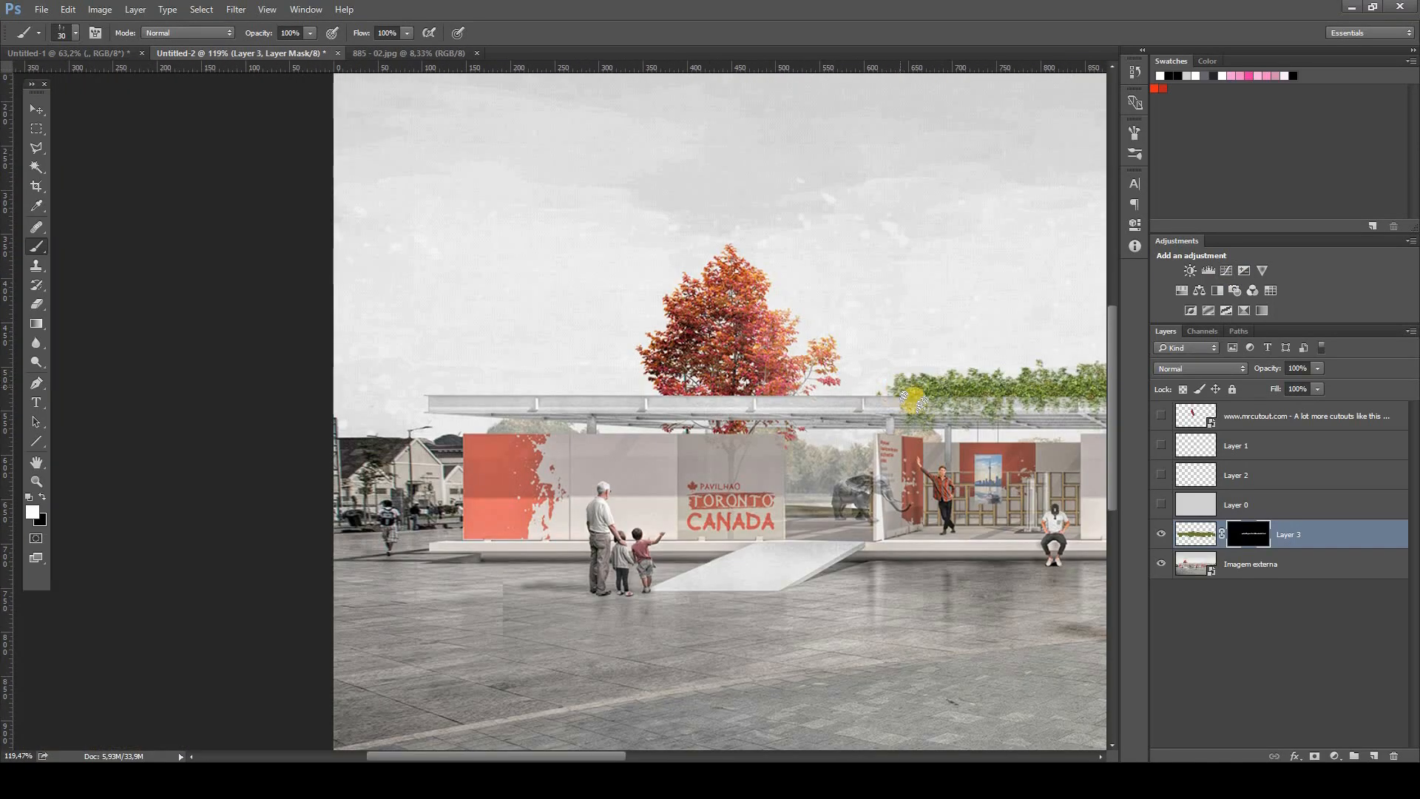
pyautogui.scroll(3, 914, 400)
pyautogui.moveTo(291, 390)
pyautogui.mouseDown()
pyautogui.moveTo(887, 388)
pyautogui.moveTo(315, 399)
pyautogui.moveTo(532, 433)
pyautogui.moveTo(791, 436)
pyautogui.mouseUp()
pyautogui.scroll(-4, 584, 410)
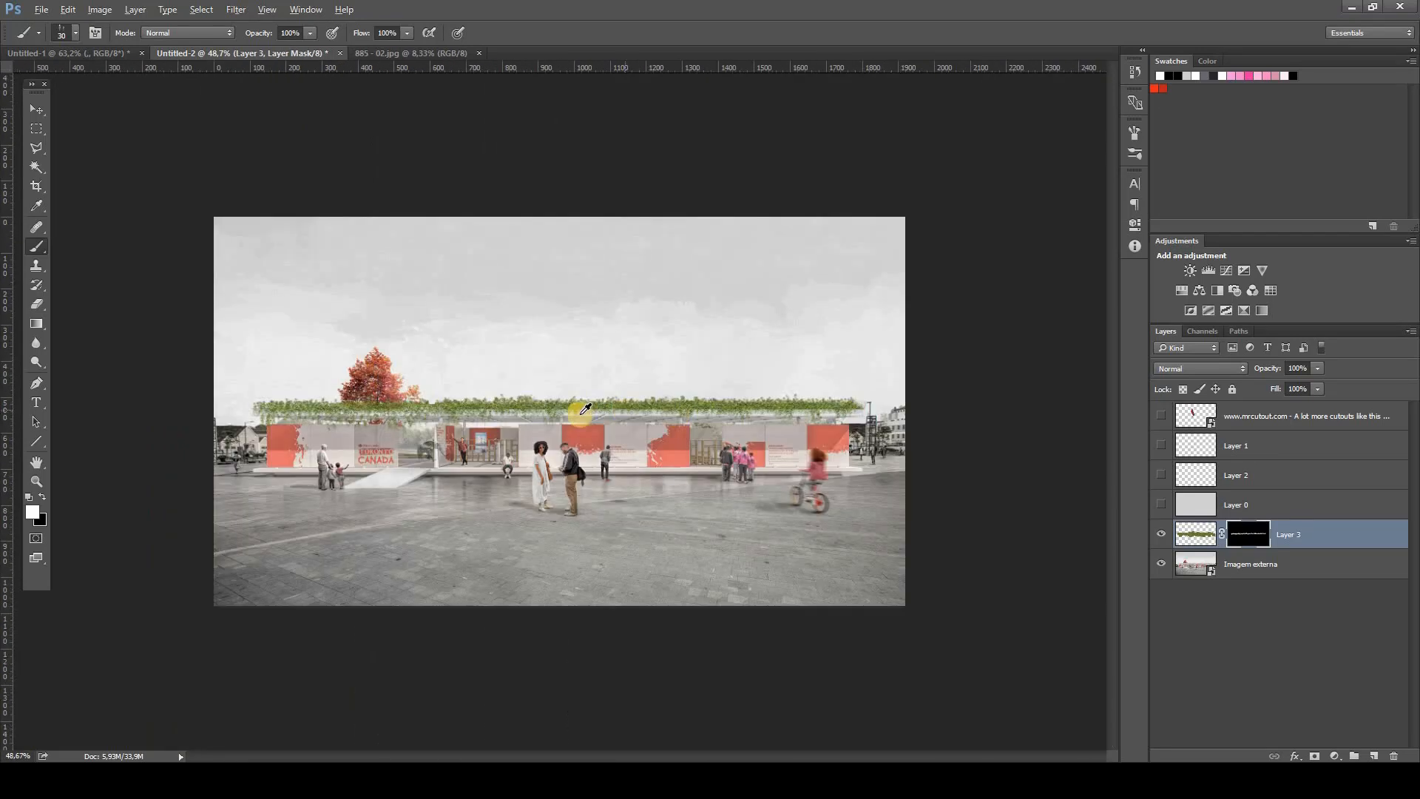
pyautogui.scroll(2, 585, 409)
pyautogui.hotkey('ctrl', '2')
pyautogui.press('v')
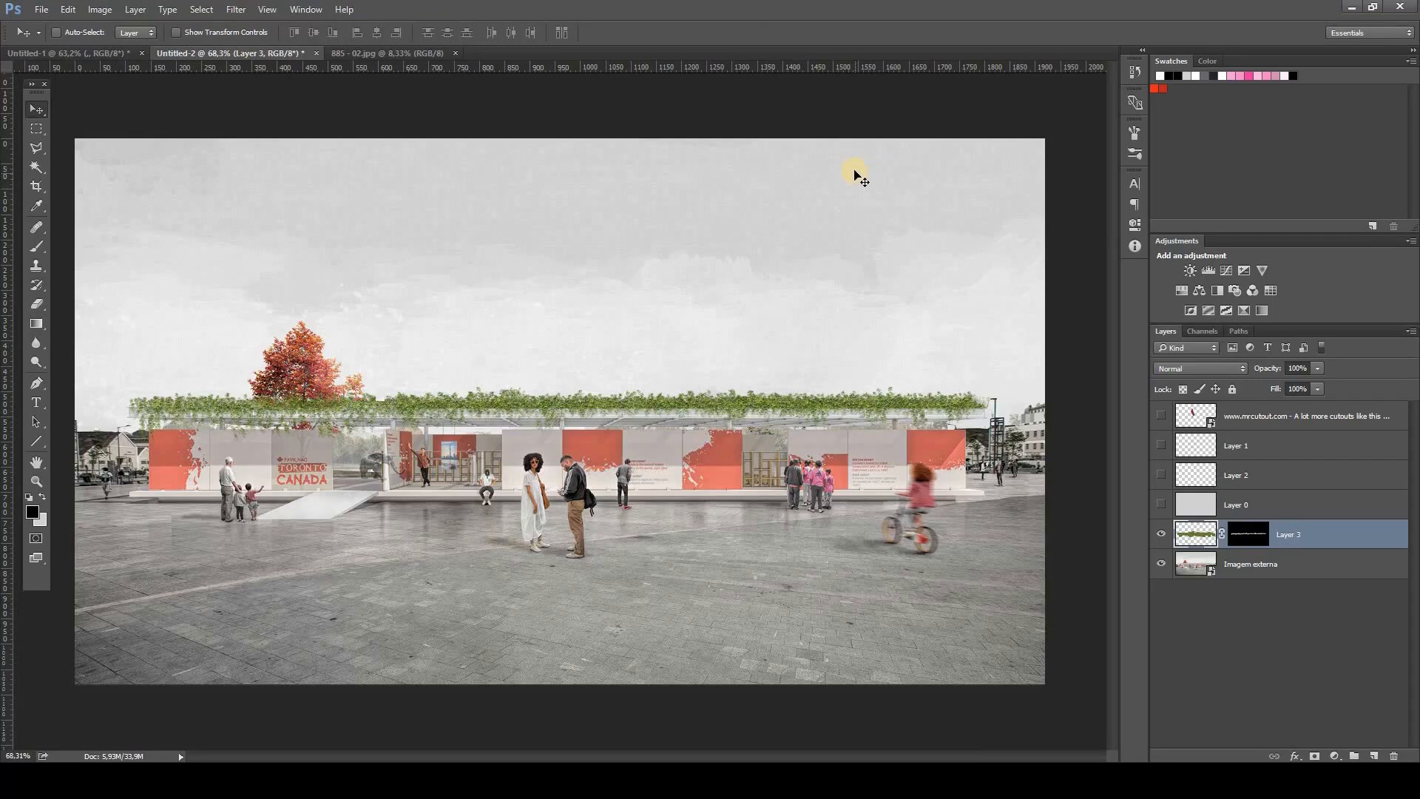
# Create a new 50 × 50 pixel document with a white background.
pyautogui.press('b')
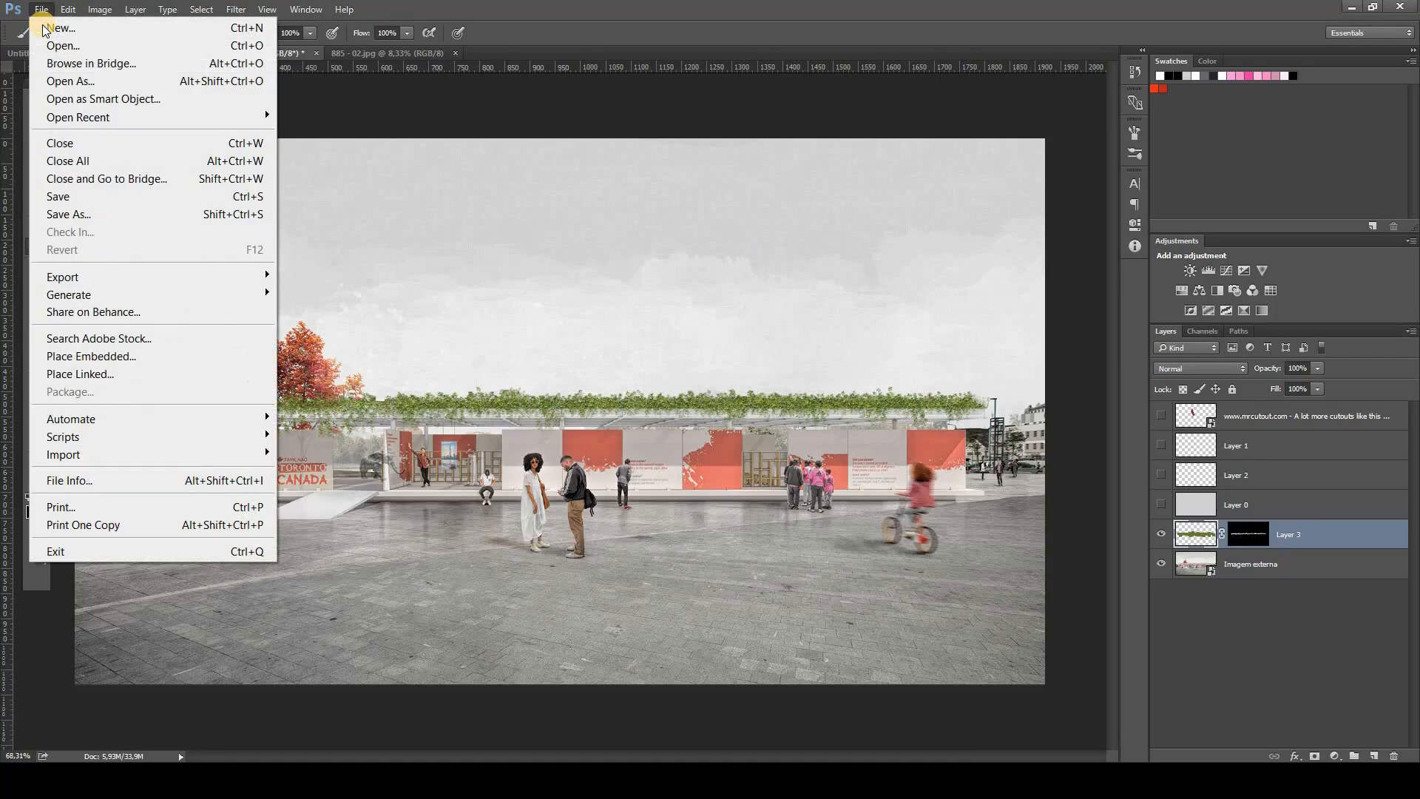
pyautogui.click(44, 28)
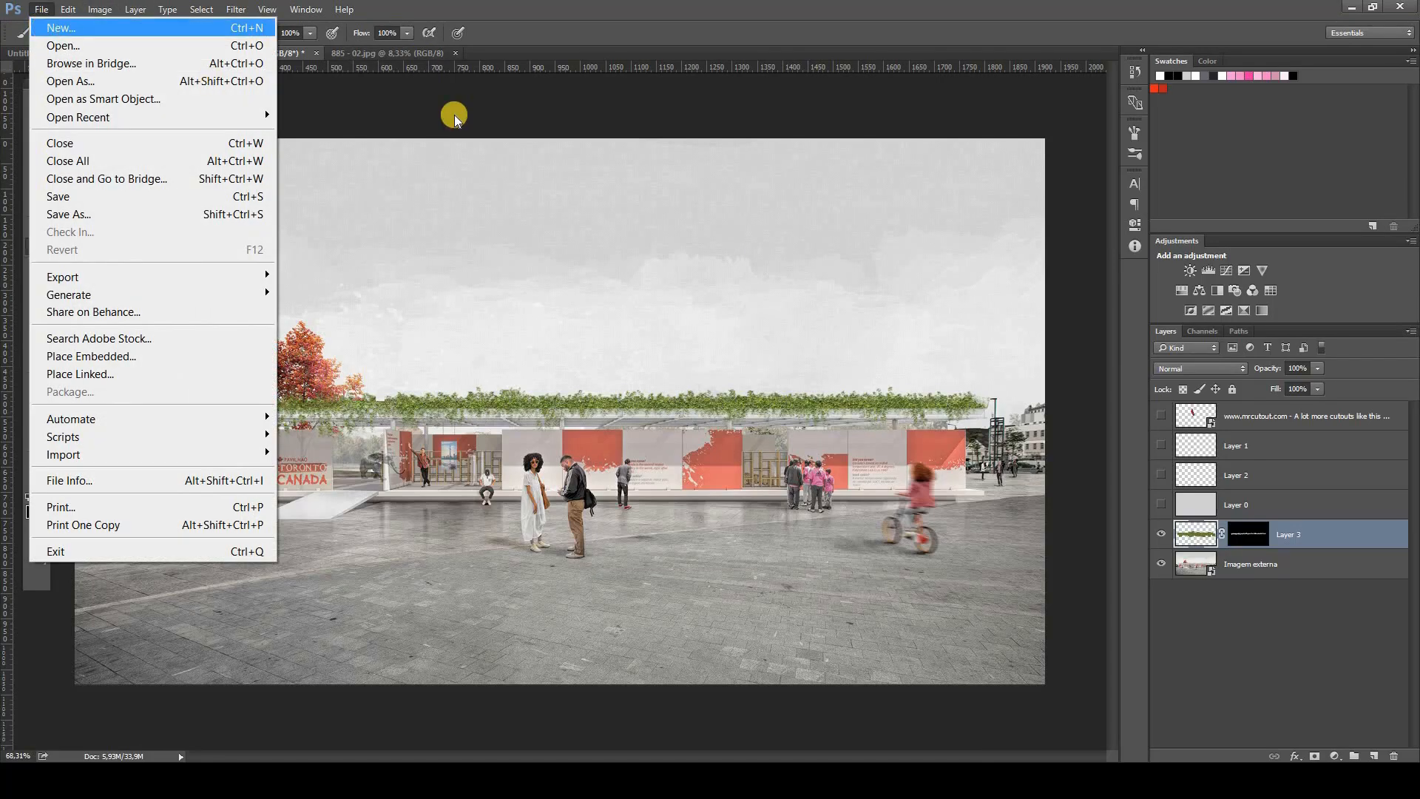
pyautogui.press('Tab')
pyautogui.press('Tab')
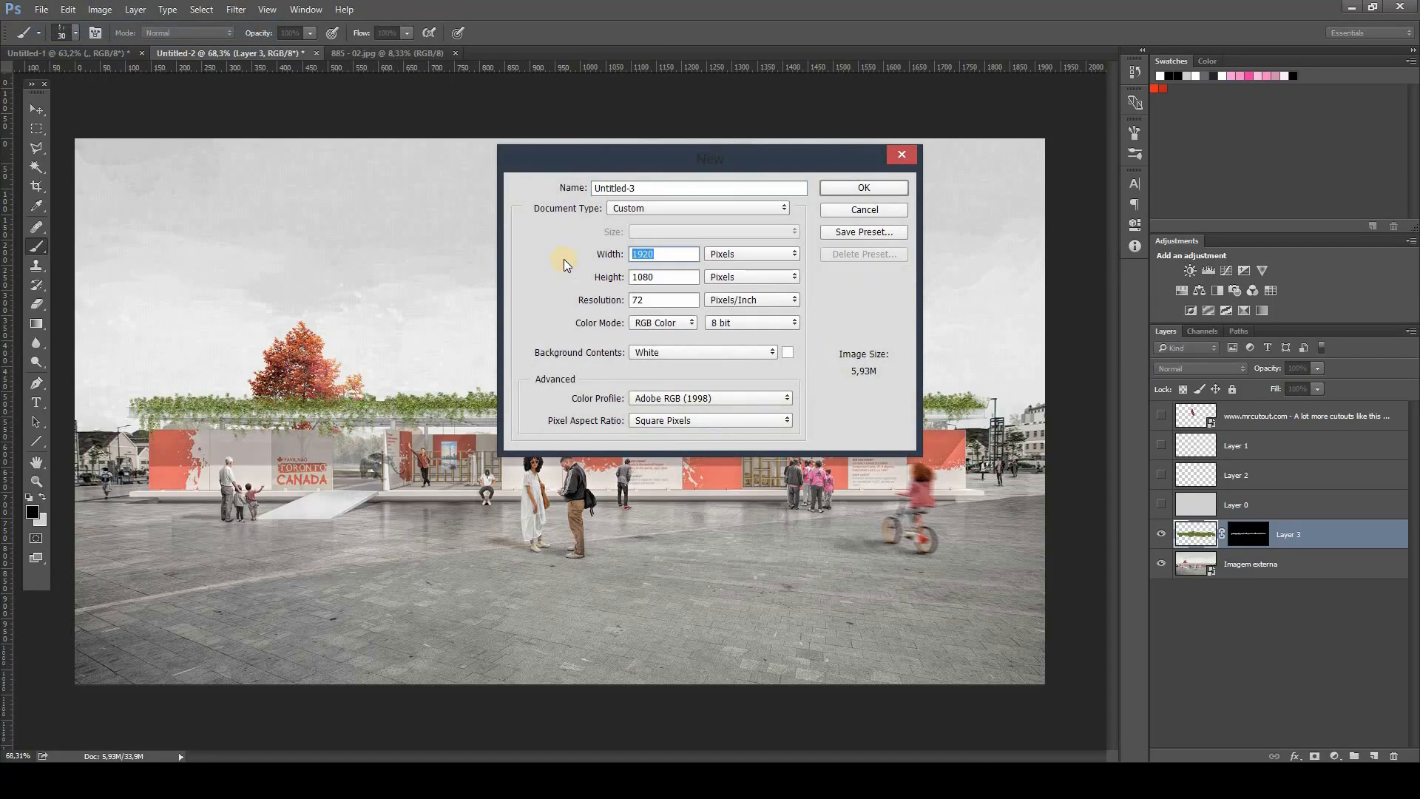
pyautogui.write('50')
pyautogui.press('Tab')
pyautogui.write('0')
pyautogui.press('Return')
# Draw a black filled circle on a new layer with an elliptical selection and position it in the canvas's lower middle.
pyautogui.rightClick(36, 128)
pyautogui.click(111, 139)
pyautogui.moveTo(508, 499); pyautogui.dragTo(690, 339)
pyautogui.click(1373, 756)
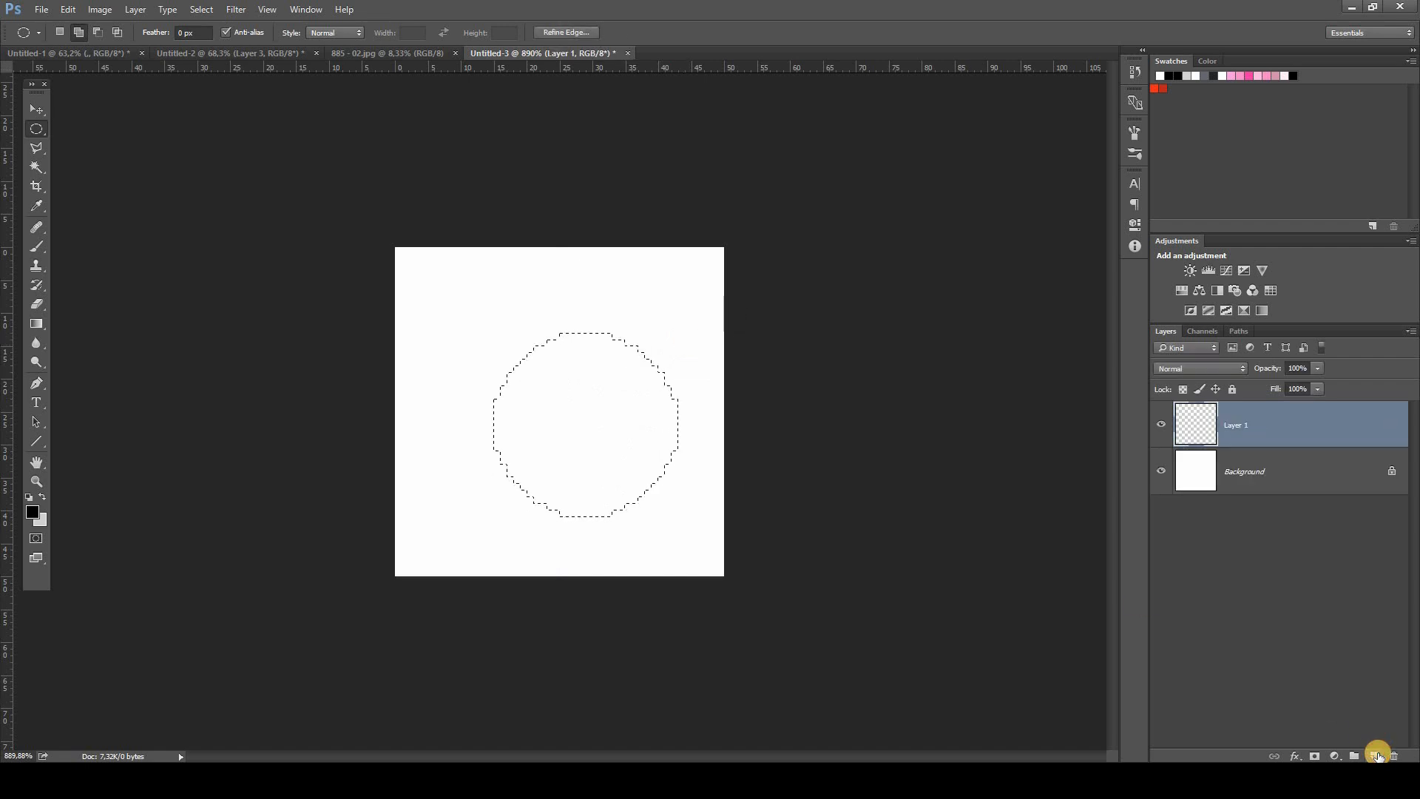
pyautogui.hotkey('alt', 'BackSpace')
pyautogui.hotkey('ctrl', 'd')
pyautogui.press('v')
pyautogui.moveTo(602, 459); pyautogui.dragTo(596, 479)
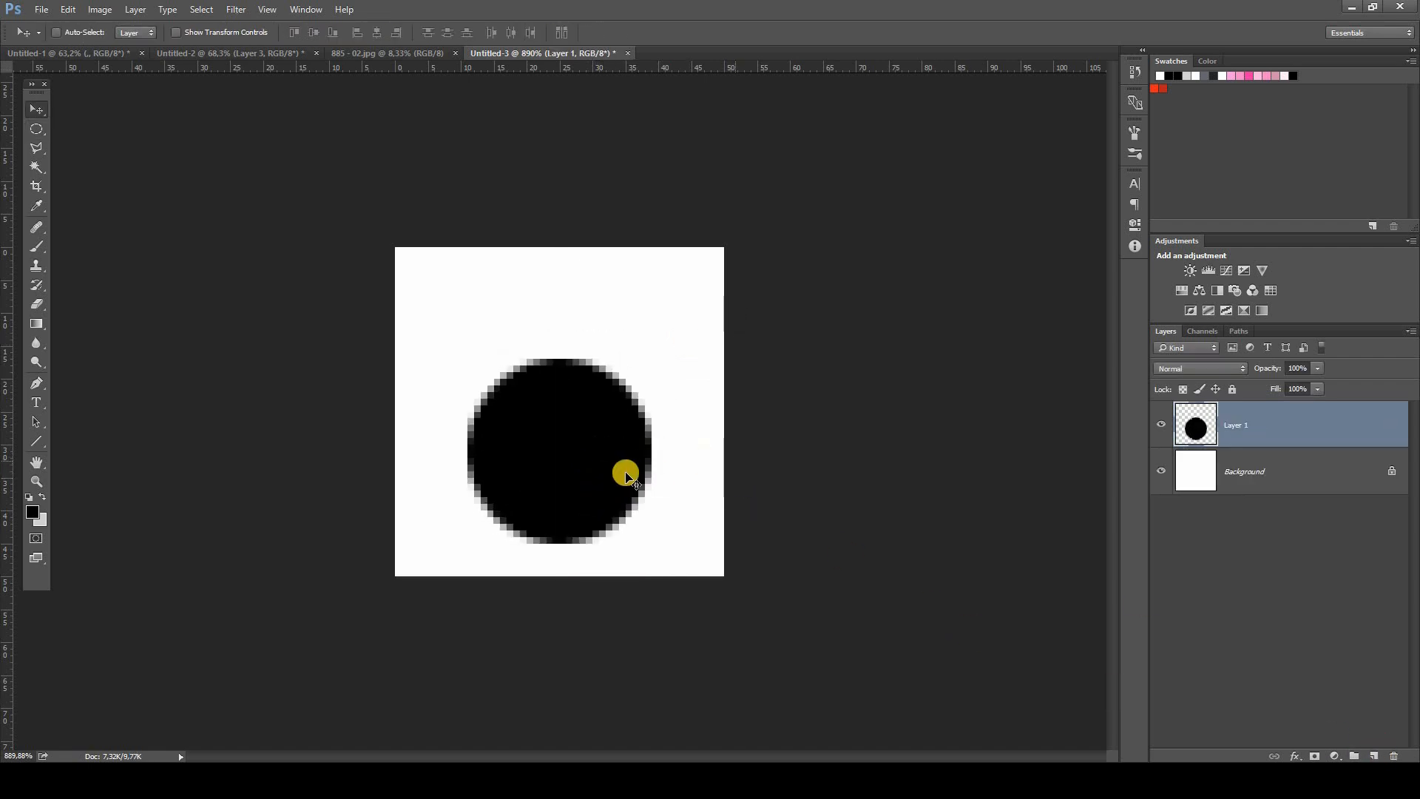
# Add a black filled rectangle above the circle as the lamp's neck, using a rectangular selection.
pyautogui.click(37, 132)
pyautogui.click(92, 128)
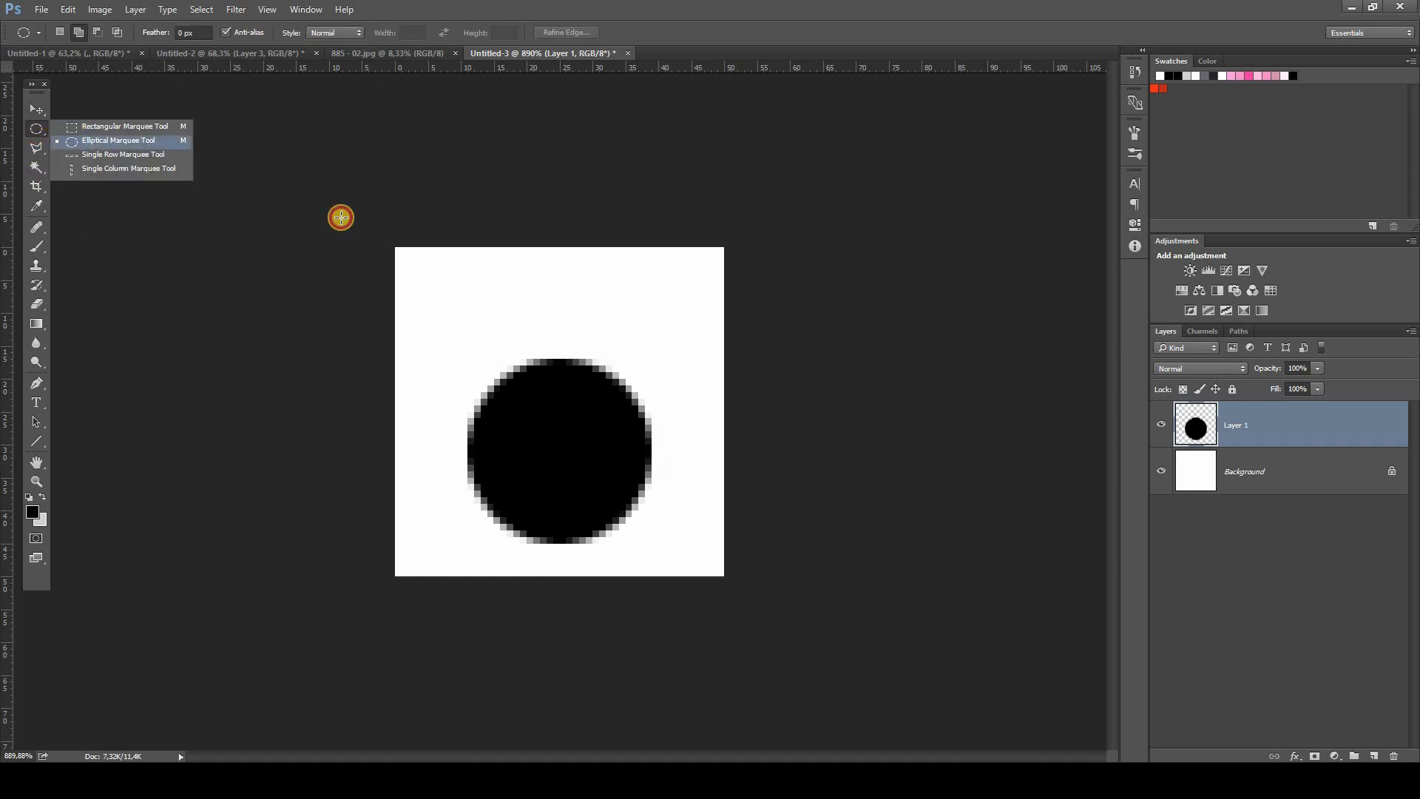
pyautogui.moveTo(574, 296); pyautogui.dragTo(596, 277)
pyautogui.hotkey('alt', 'BackSpace')
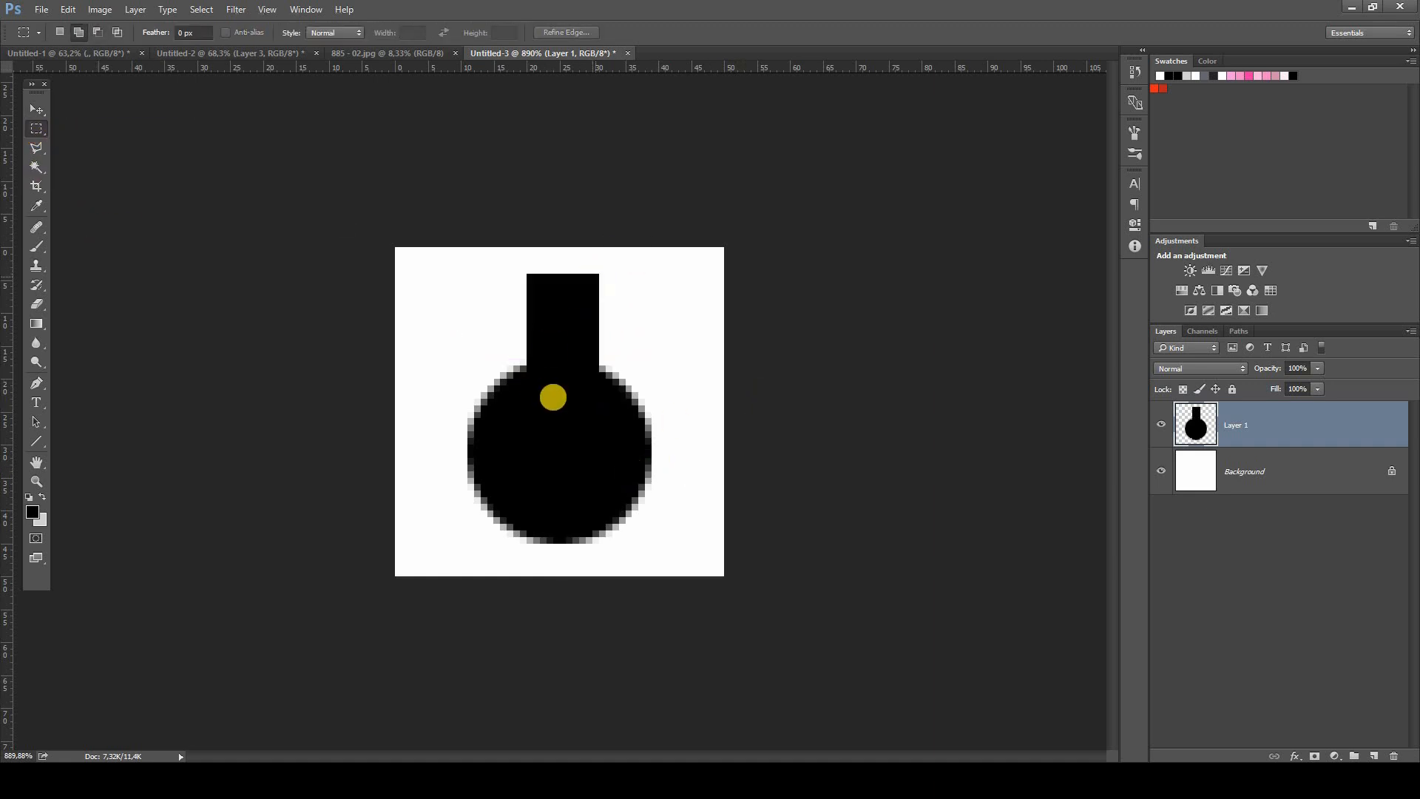
# Paint black between the neck and the circle with the brush to give the lamp smoothly tapered shoulders.
pyautogui.press('b')
pyautogui.rightClick(553, 416)
pyautogui.click(724, 509)
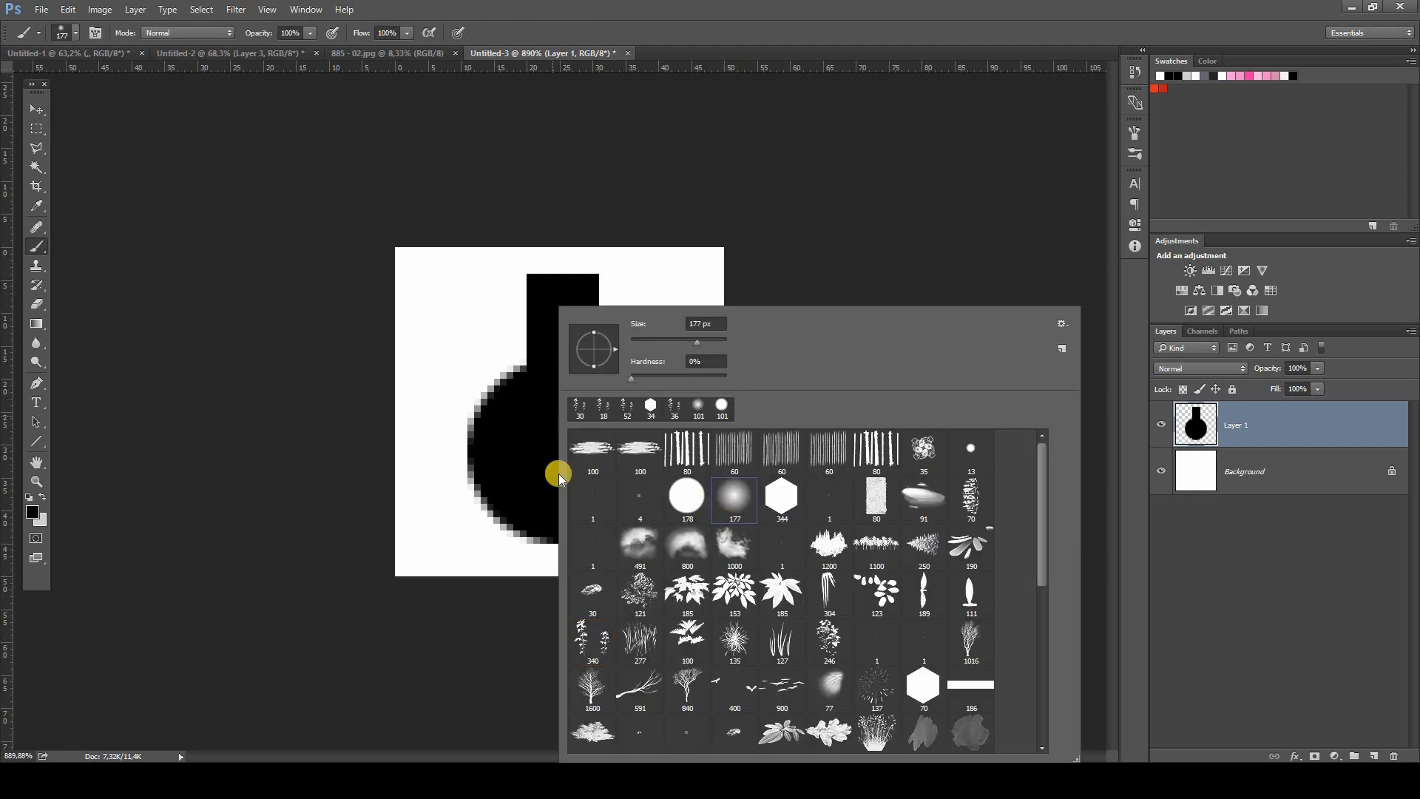
pyautogui.moveTo(520, 438); pyautogui.dragTo(744, 549)
pyautogui.moveTo(628, 333)
pyautogui.mouseDown()
pyautogui.moveTo(627, 419)
pyautogui.moveTo(443, 420)
pyautogui.mouseUp()
pyautogui.moveTo(573, 405)
pyautogui.mouseDown()
pyautogui.moveTo(482, 419)
pyautogui.moveTo(529, 405)
pyautogui.mouseUp()
pyautogui.moveTo(543, 378)
pyautogui.mouseDown()
pyautogui.moveTo(553, 349)
pyautogui.moveTo(522, 397)
pyautogui.moveTo(567, 347)
pyautogui.moveTo(587, 401)
pyautogui.moveTo(567, 343)
pyautogui.moveTo(605, 415)
pyautogui.moveTo(567, 343)
pyautogui.mouseUp()
pyautogui.hotkey('ctrl', 'z')
pyautogui.hotkey('ctrl', 'z')
pyautogui.moveTo(591, 399); pyautogui.dragTo(566, 335)
pyautogui.press('v')
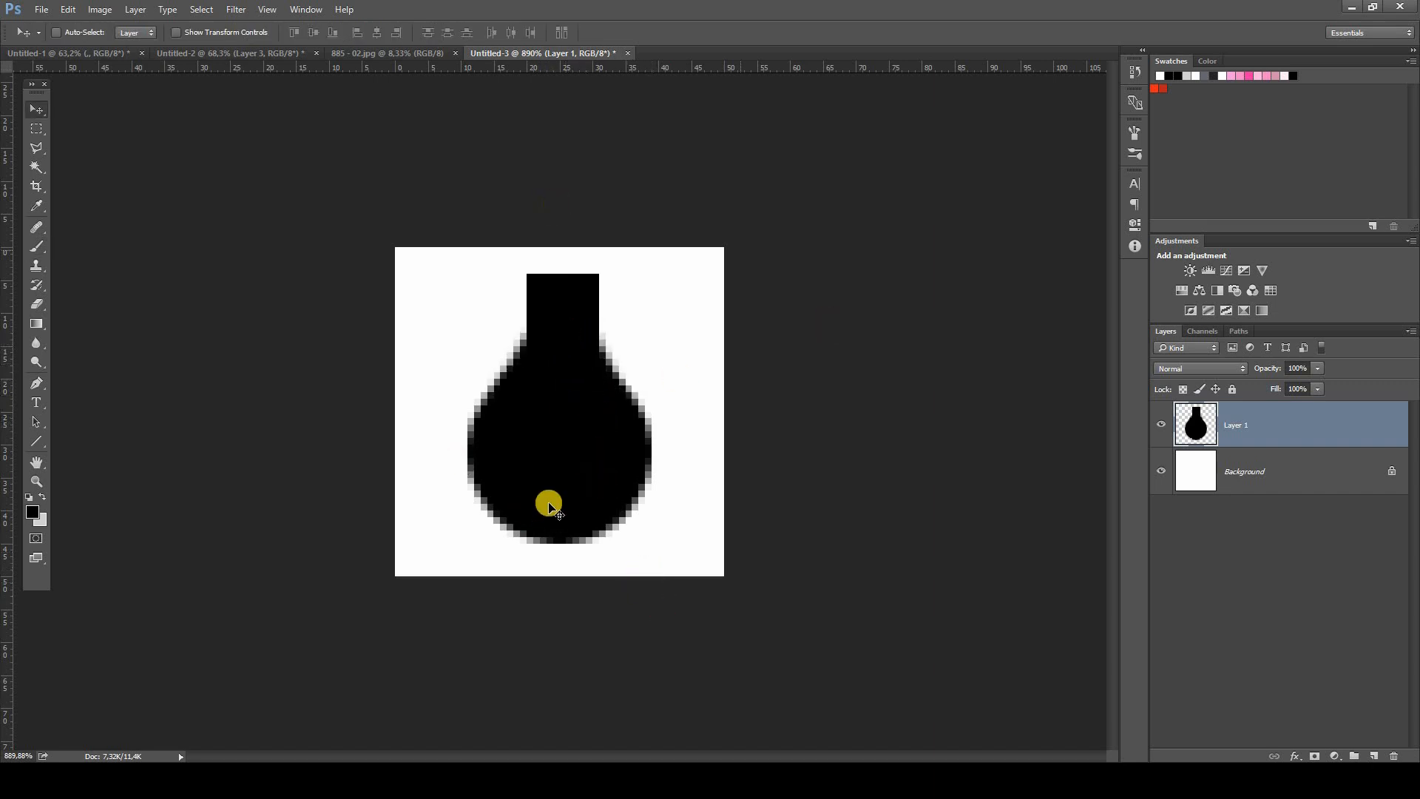
# Define the black bulb shape as a brush preset named Lamp.
pyautogui.click(70, 10)
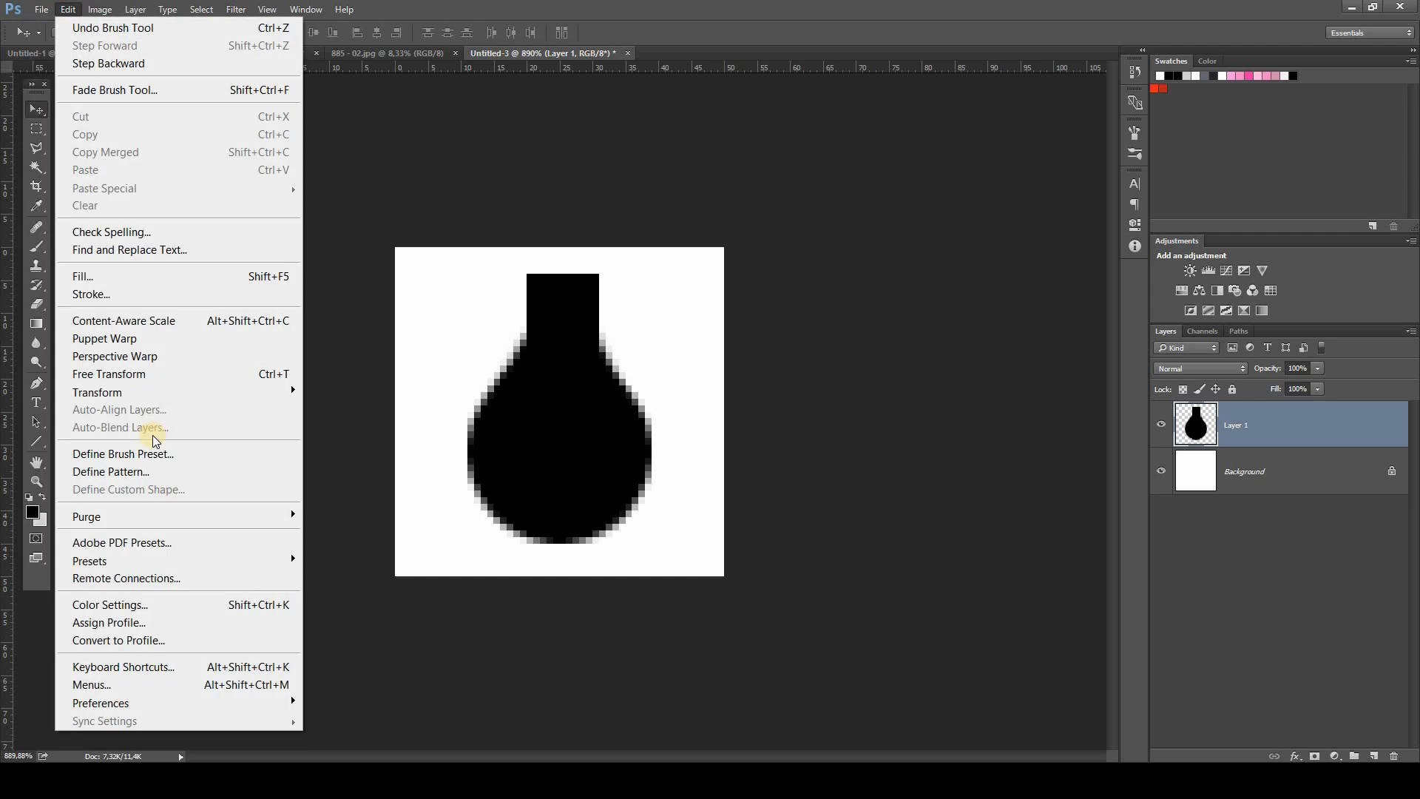
pyautogui.click(173, 455)
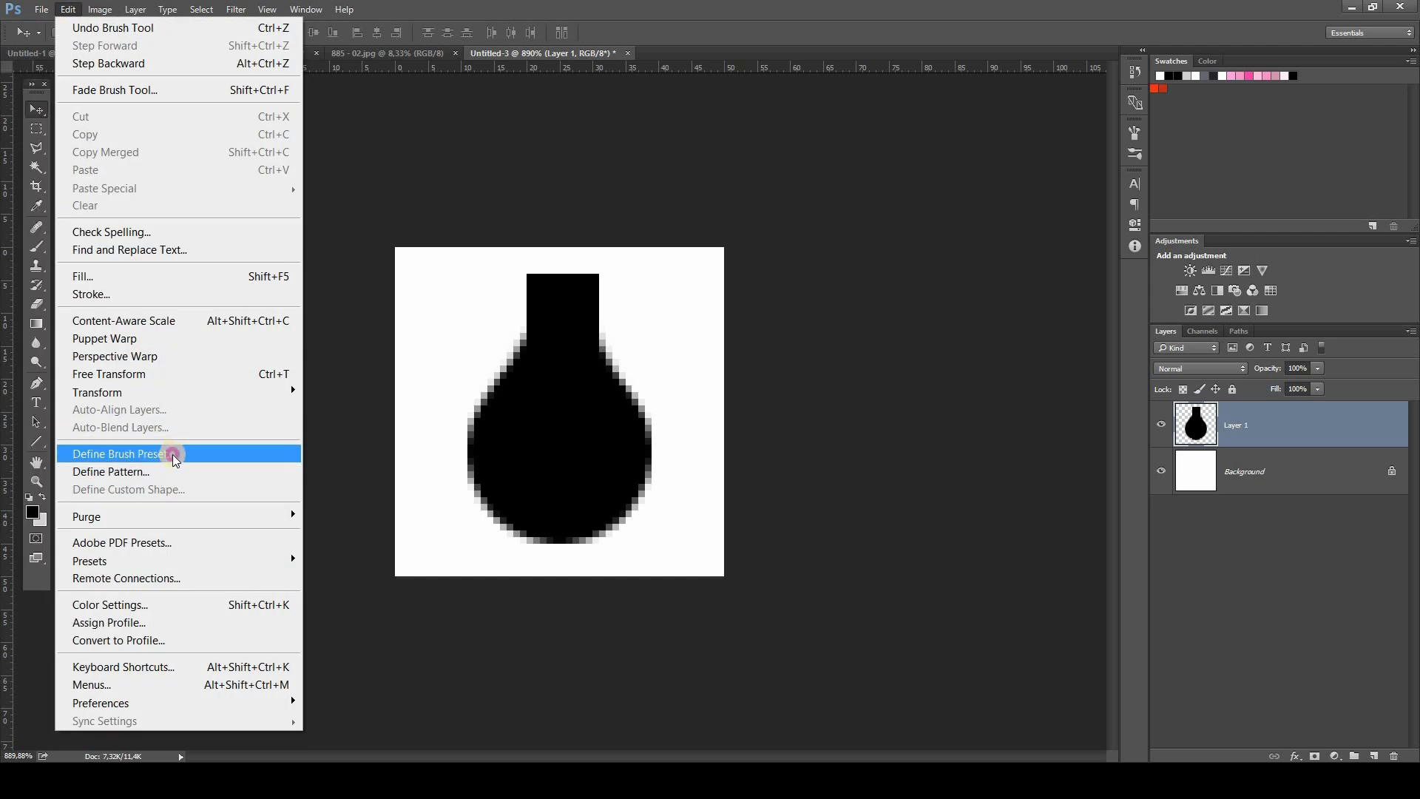
pyautogui.write('Lamp')
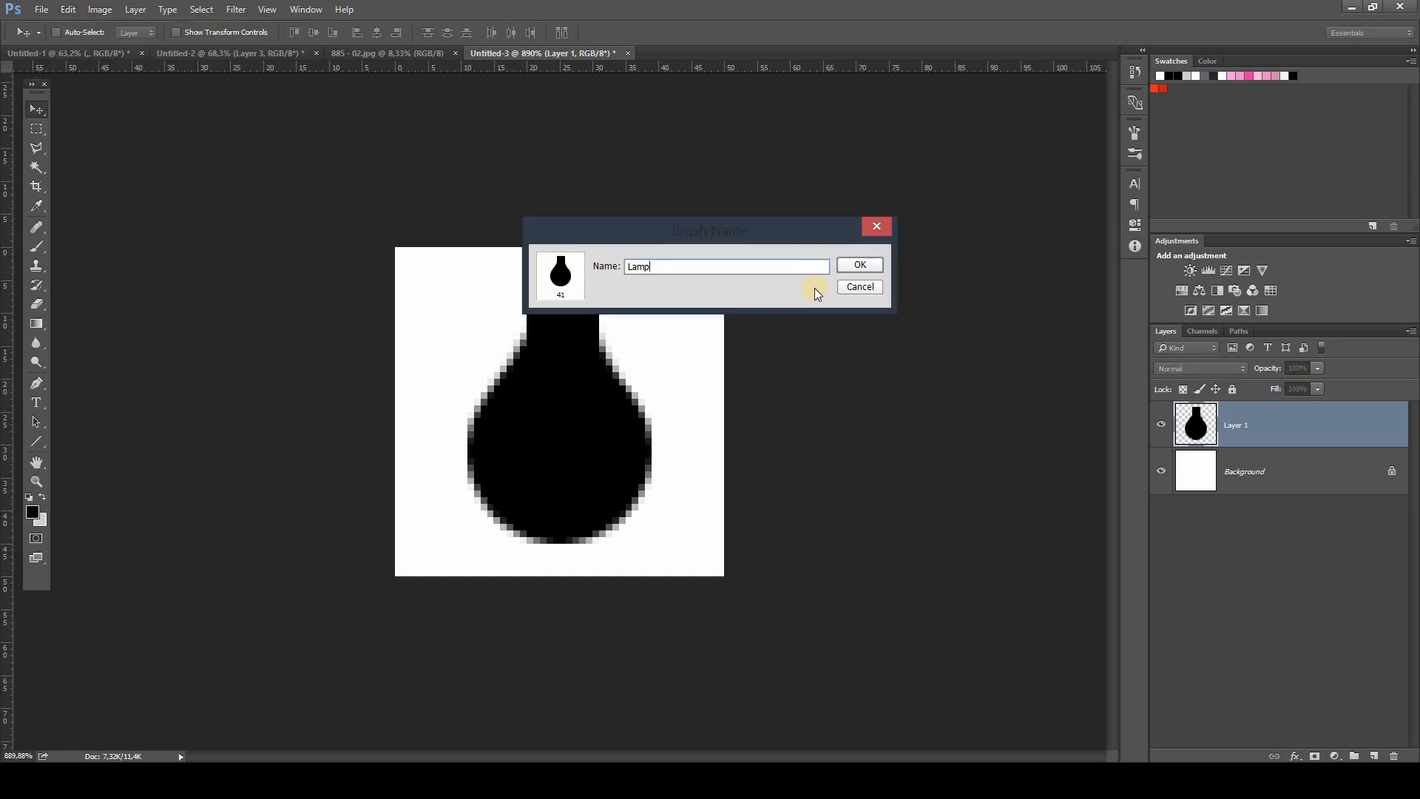
pyautogui.click(858, 266)
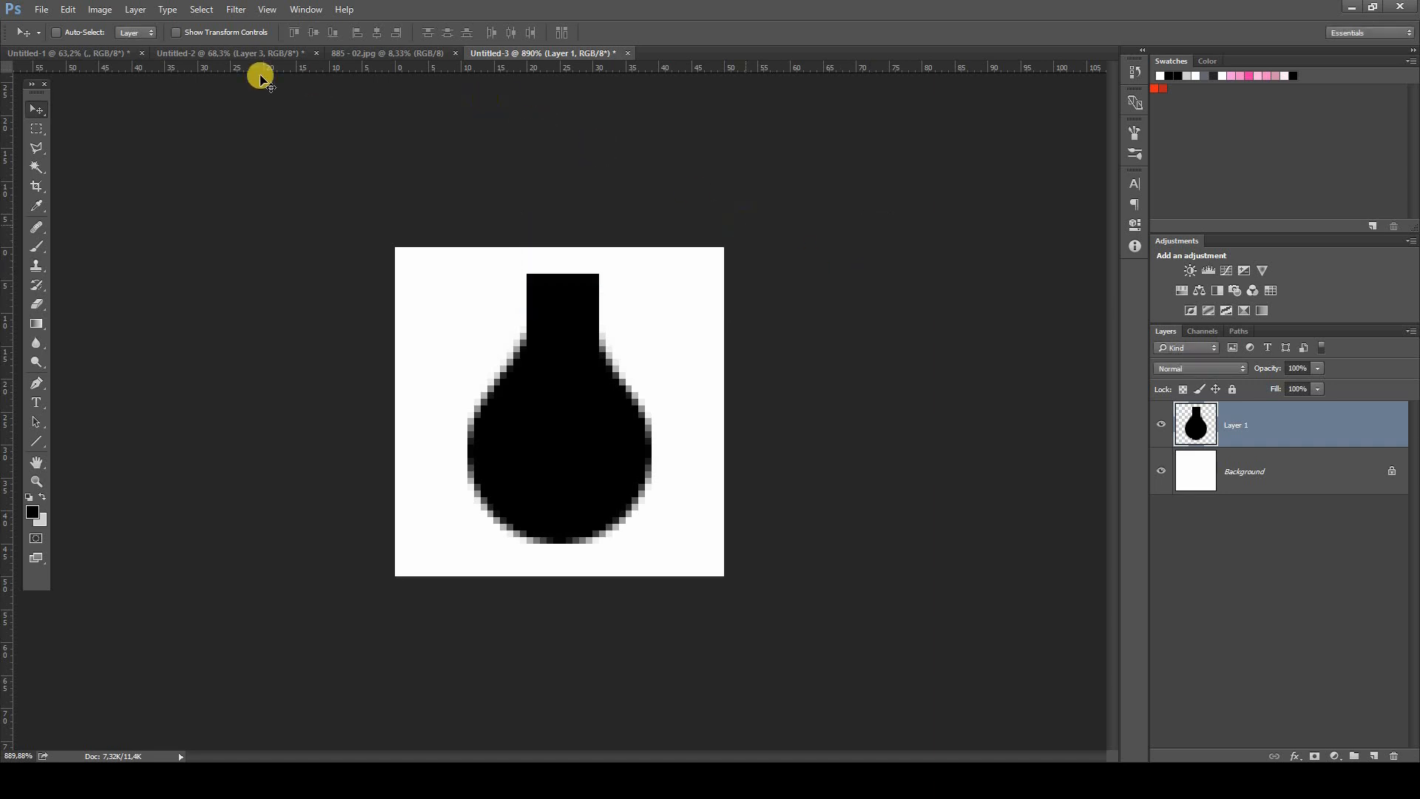
# Return to the Untitled-2 pavilion document, show Layer 0 and add a new layer above it.
pyautogui.click(226, 54)
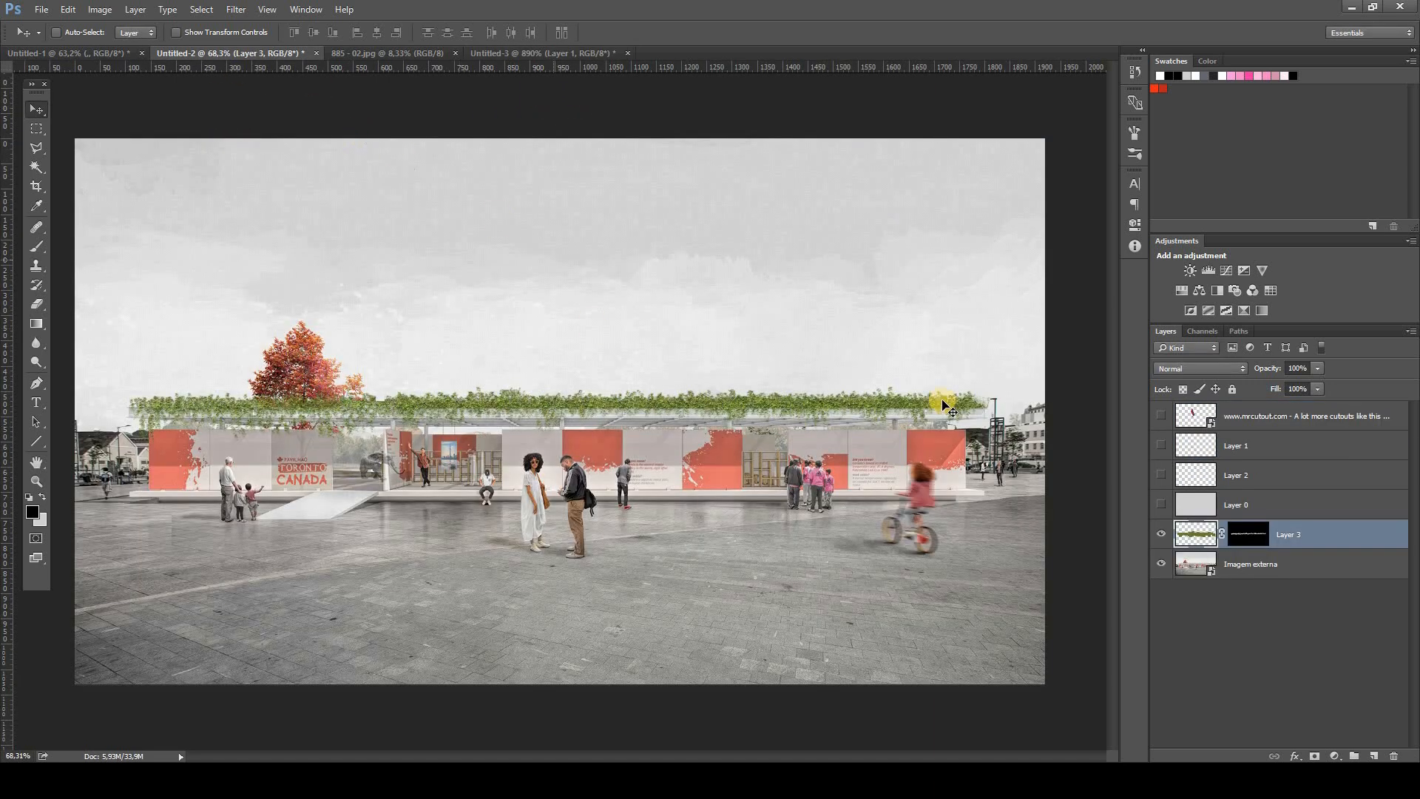
pyautogui.click(1154, 504)
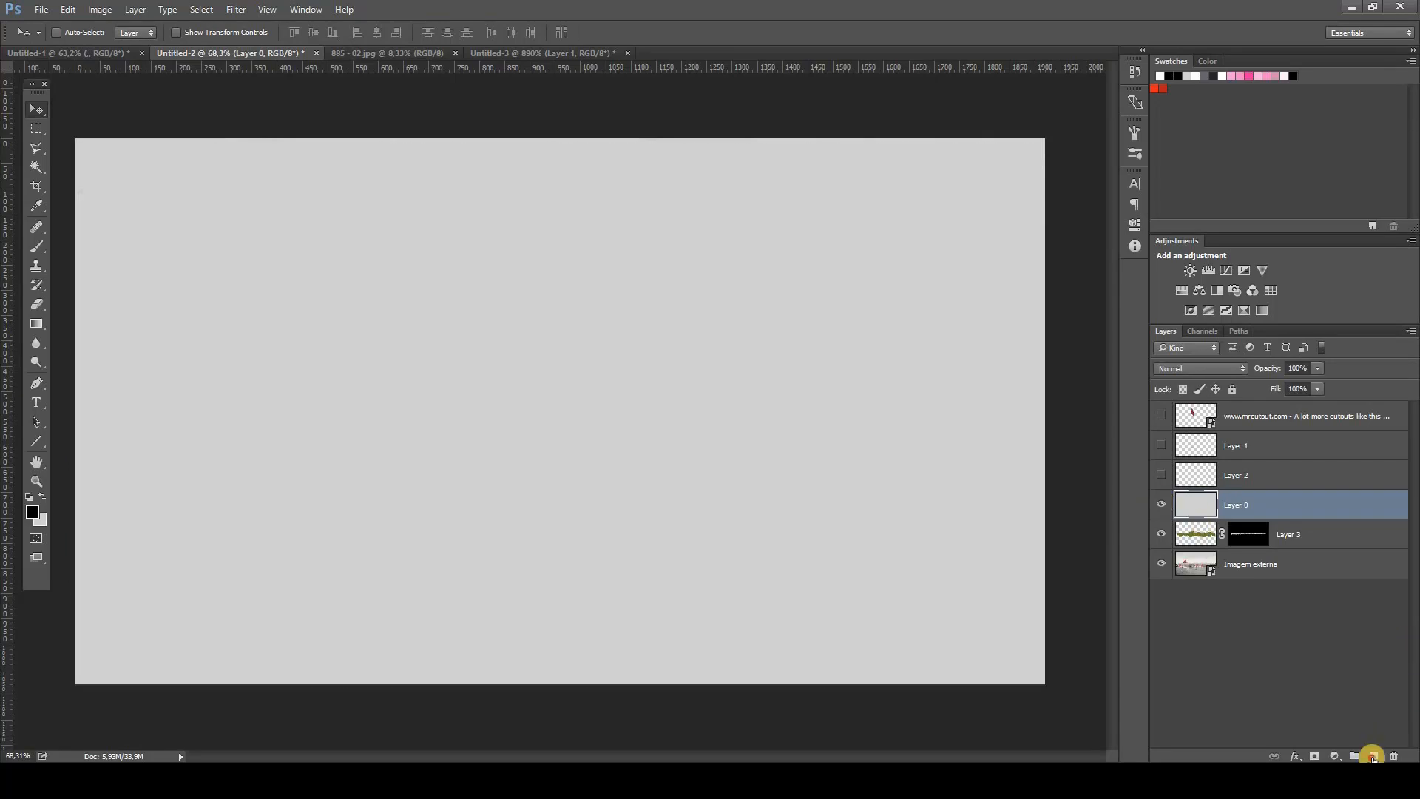
pyautogui.click(1373, 755)
# Choose a medium bluish gray as foreground color and fill the new layer with it.
pyautogui.press('b')
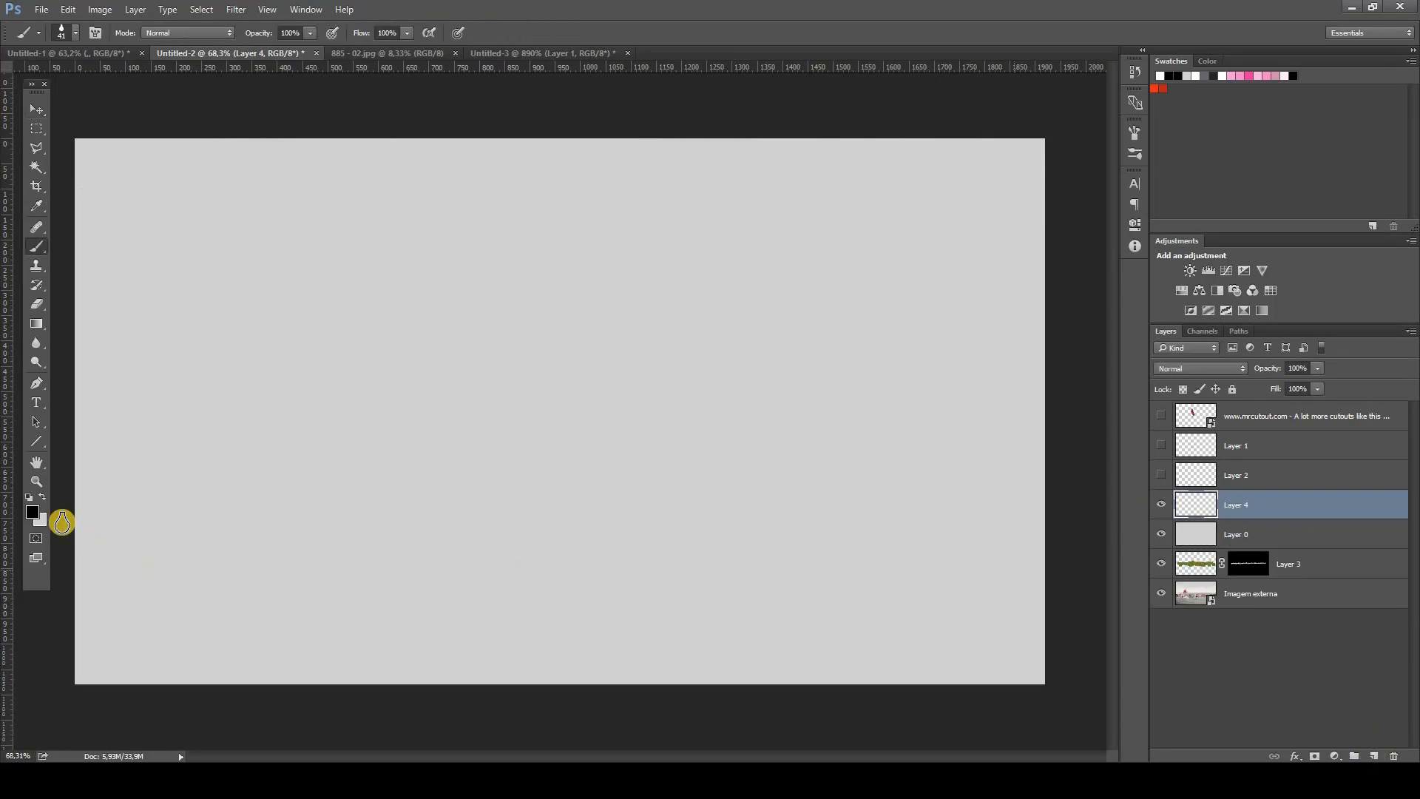
pyautogui.keyDown('alt'); pyautogui.click(490, 335); pyautogui.keyUp('alt')
pyautogui.click(34, 514)
pyautogui.click(529, 314)
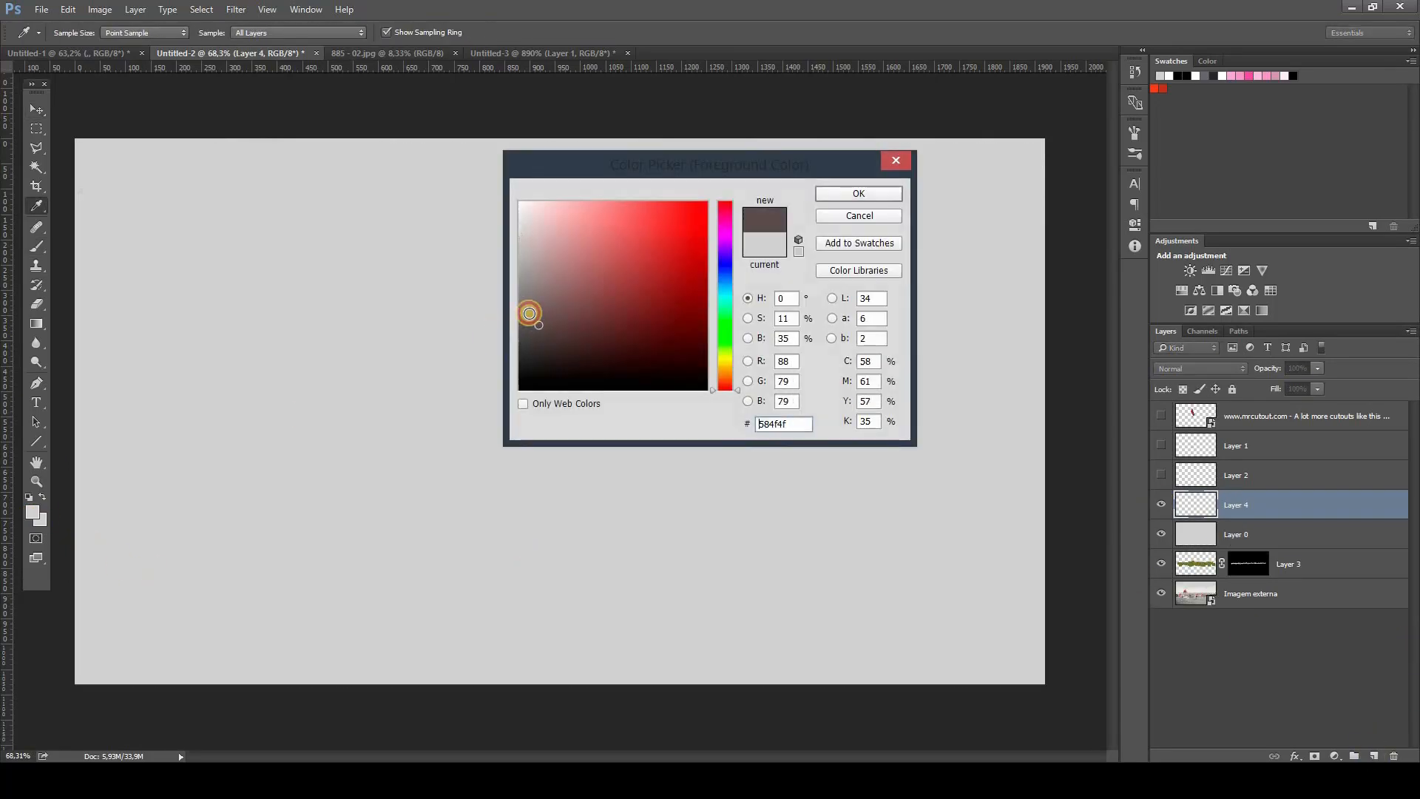
pyautogui.click(725, 277)
pyautogui.click(526, 301)
pyautogui.click(859, 192)
pyautogui.hotkey('alt', 'BackSpace')
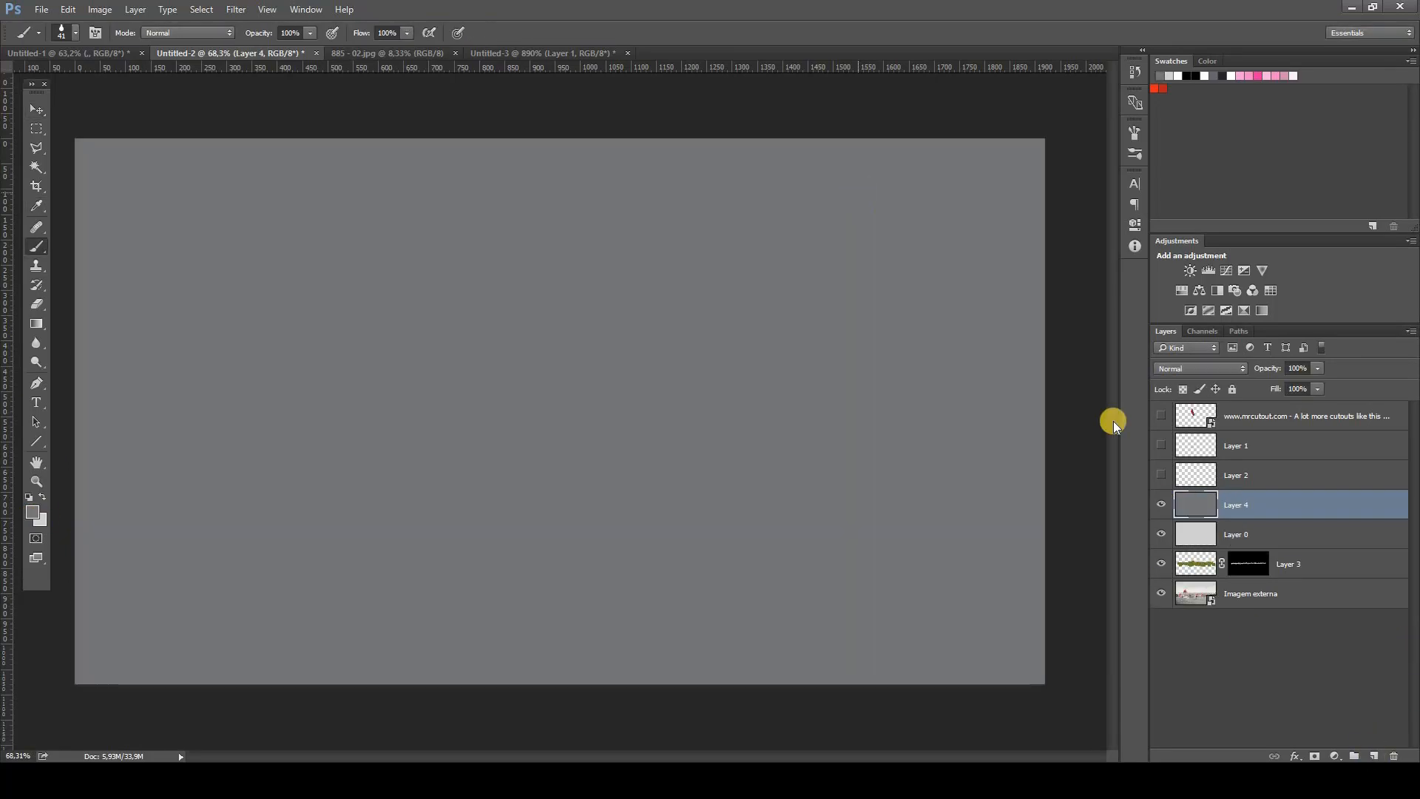
# Add a layer and draw several thin light cable lines sagging across the gray canvas, starting with the Pen tool.
pyautogui.click(1374, 753)
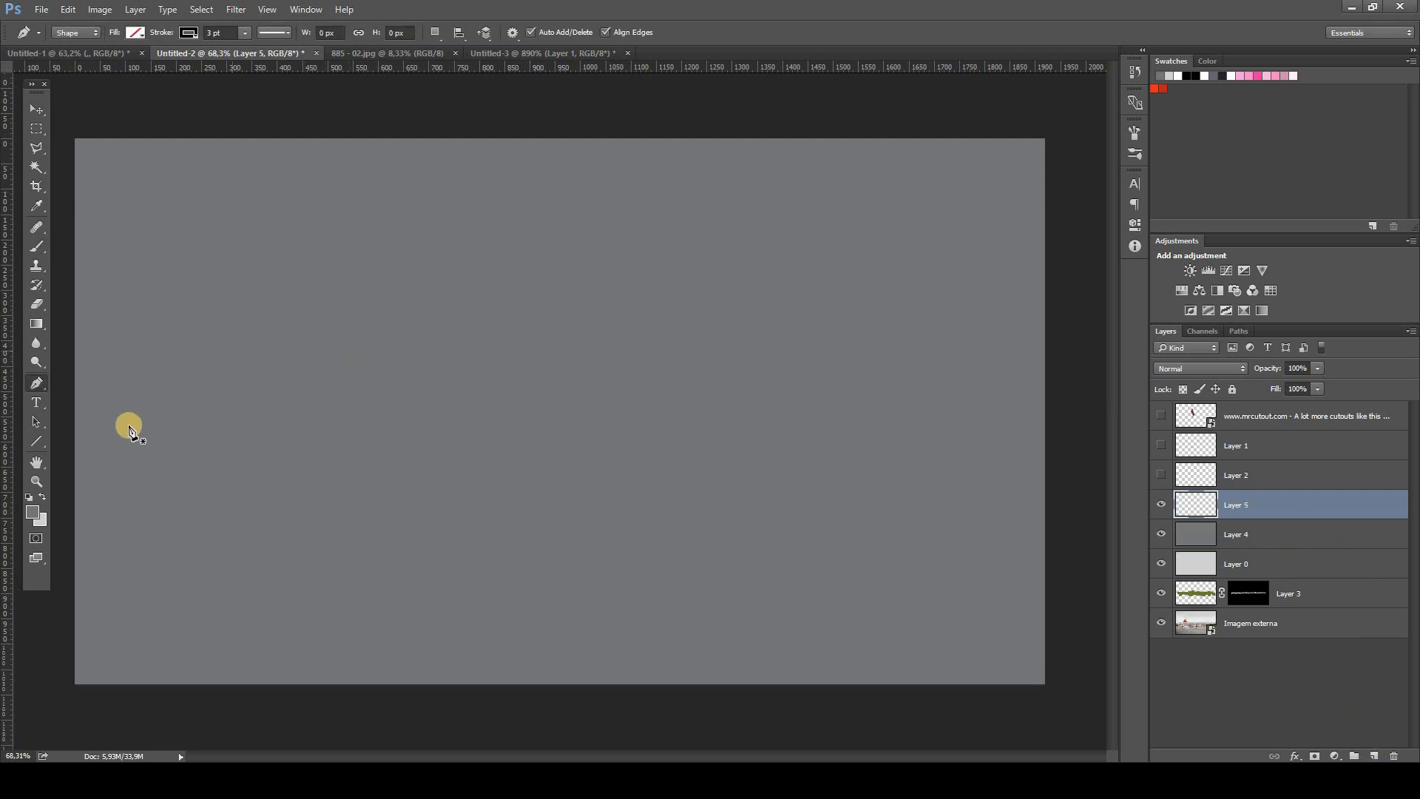
pyautogui.rightClick(335, 458)
pyautogui.scroll(10, 377, 510)
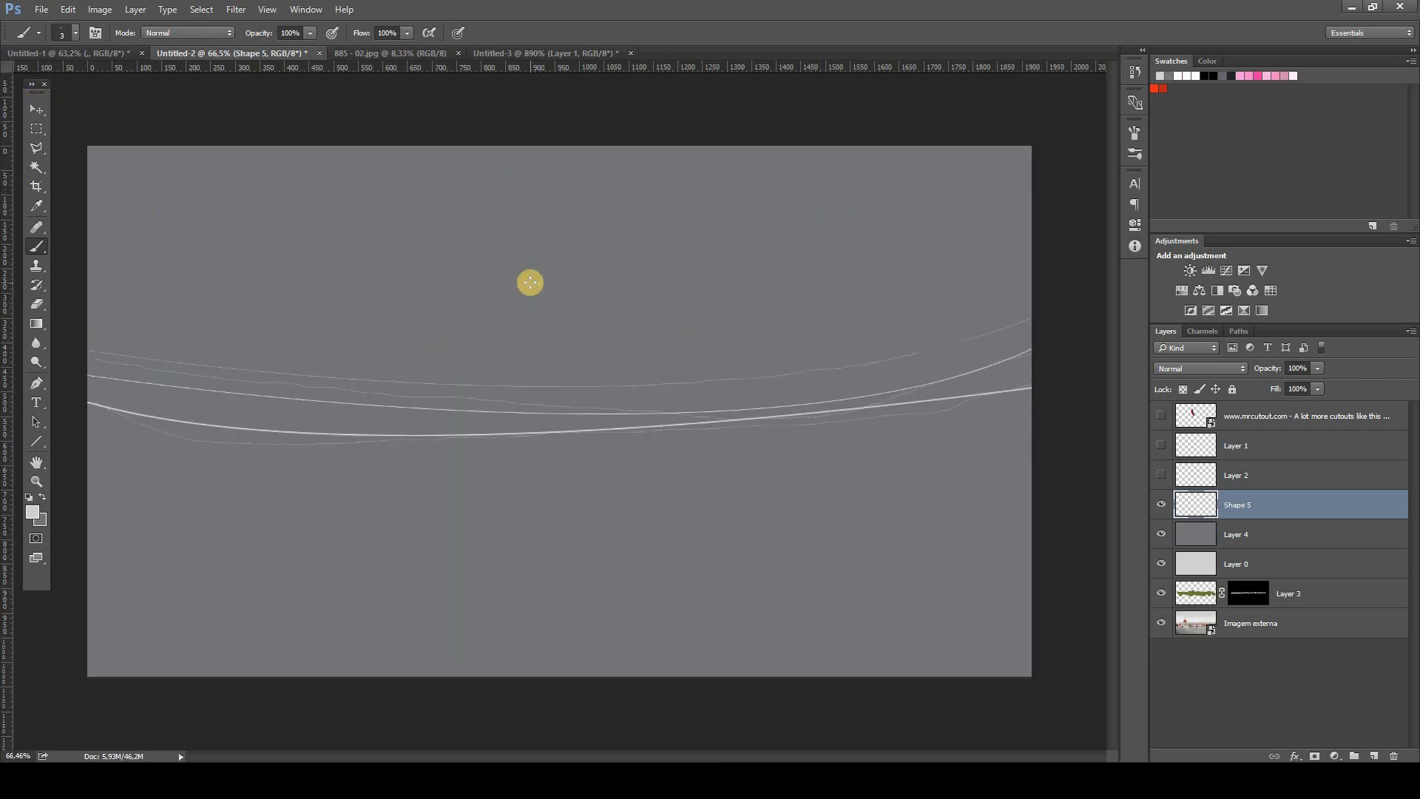
# Pick the 41 px Lamp brush from the presets and add an empty layer above the cable lines.
pyautogui.rightClick(530, 282)
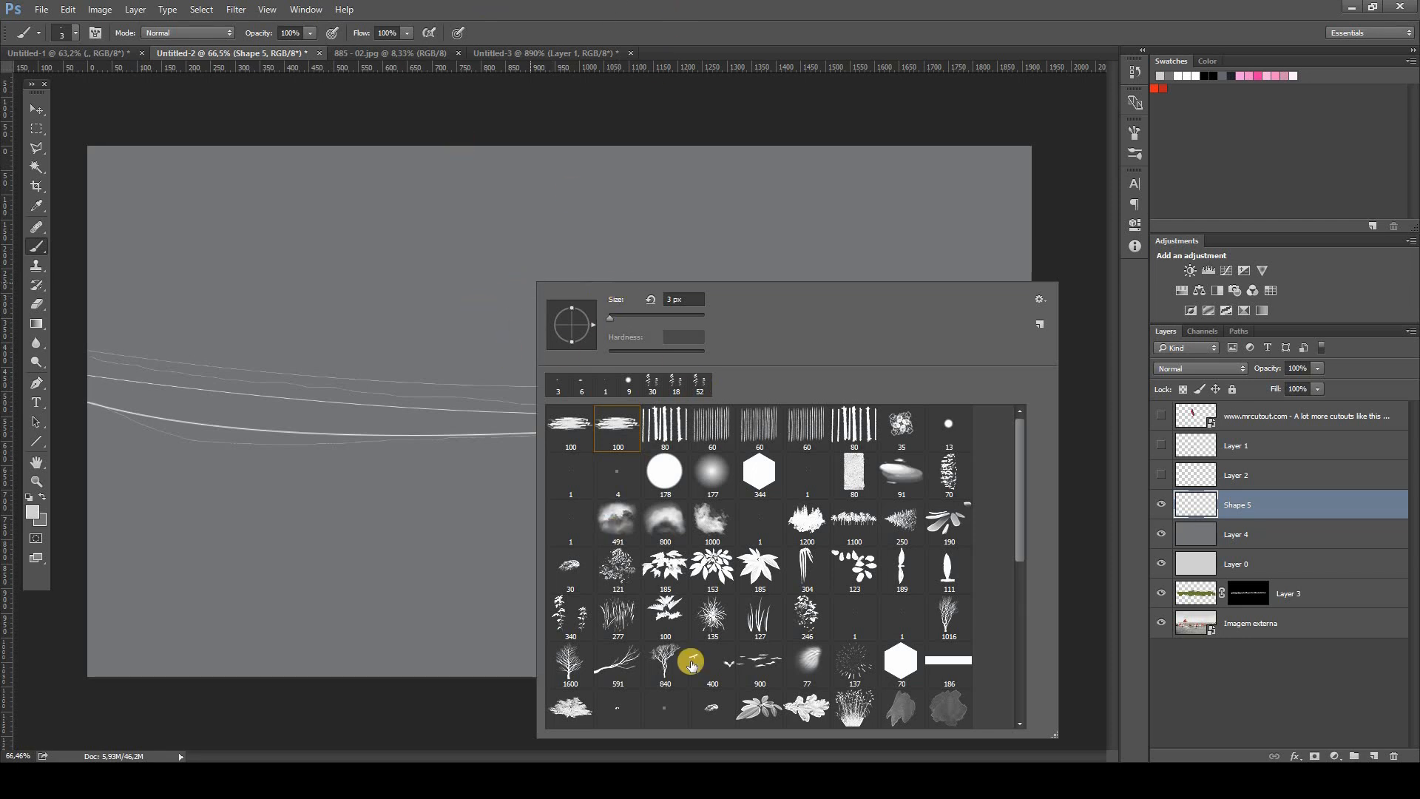
pyautogui.scroll(-10, 691, 664)
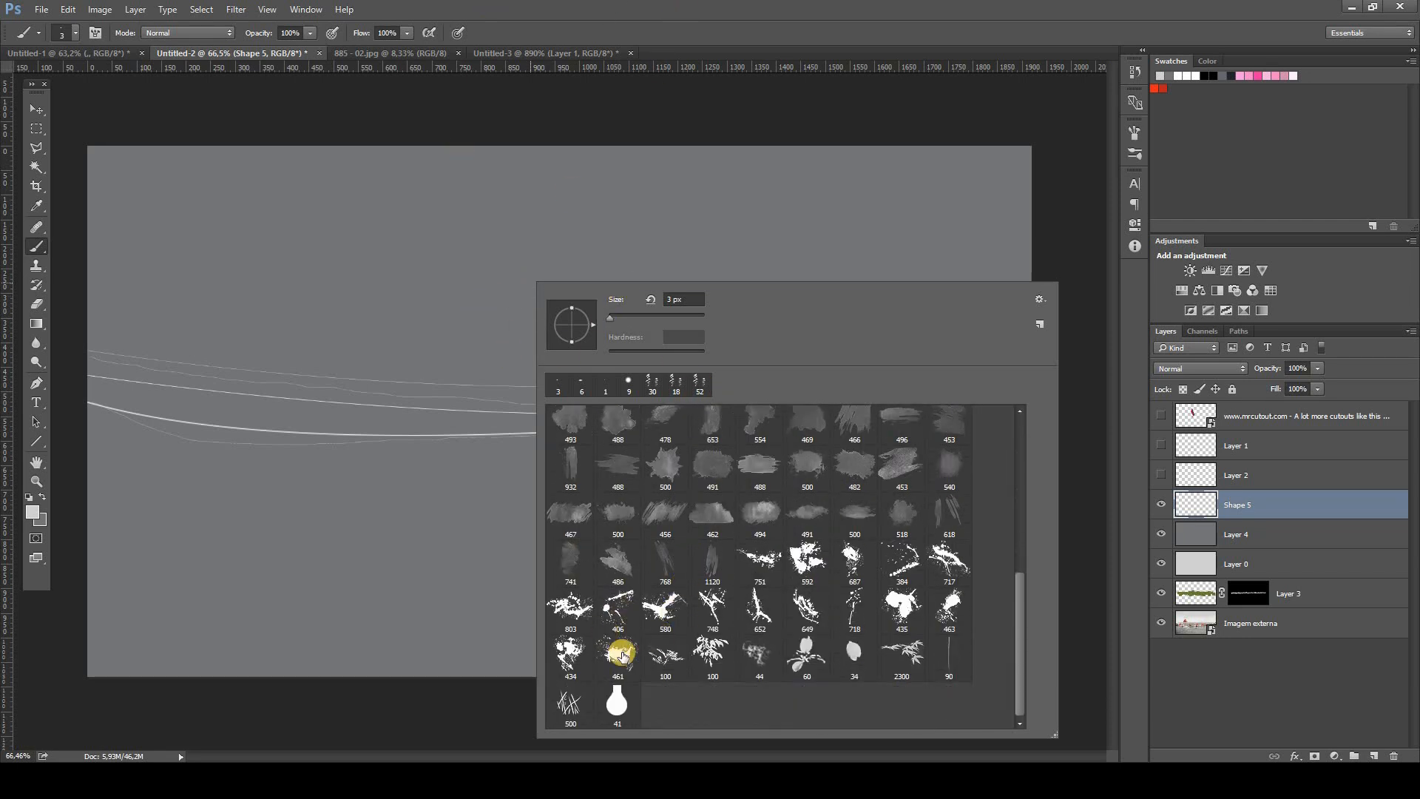
pyautogui.click(627, 695)
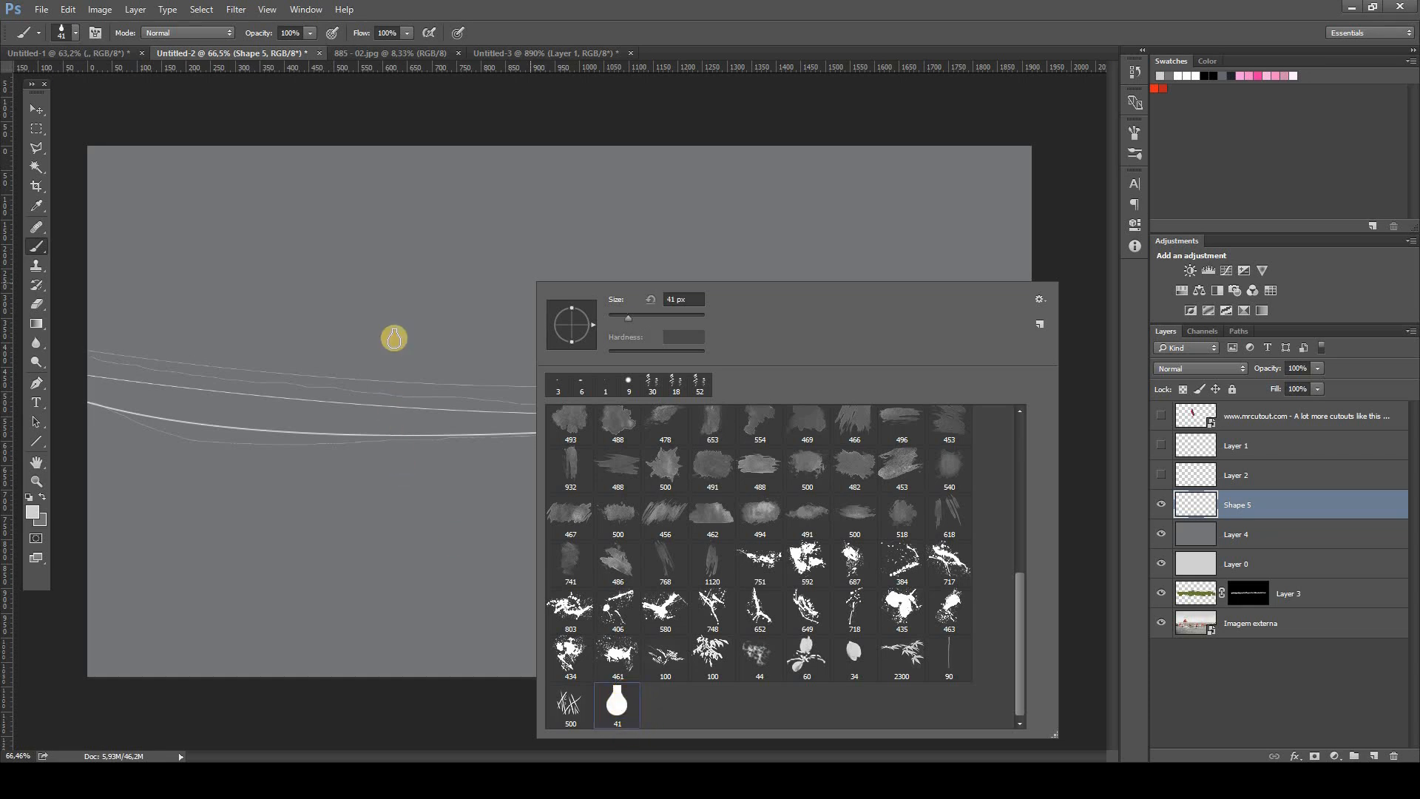
pyautogui.click(594, 12)
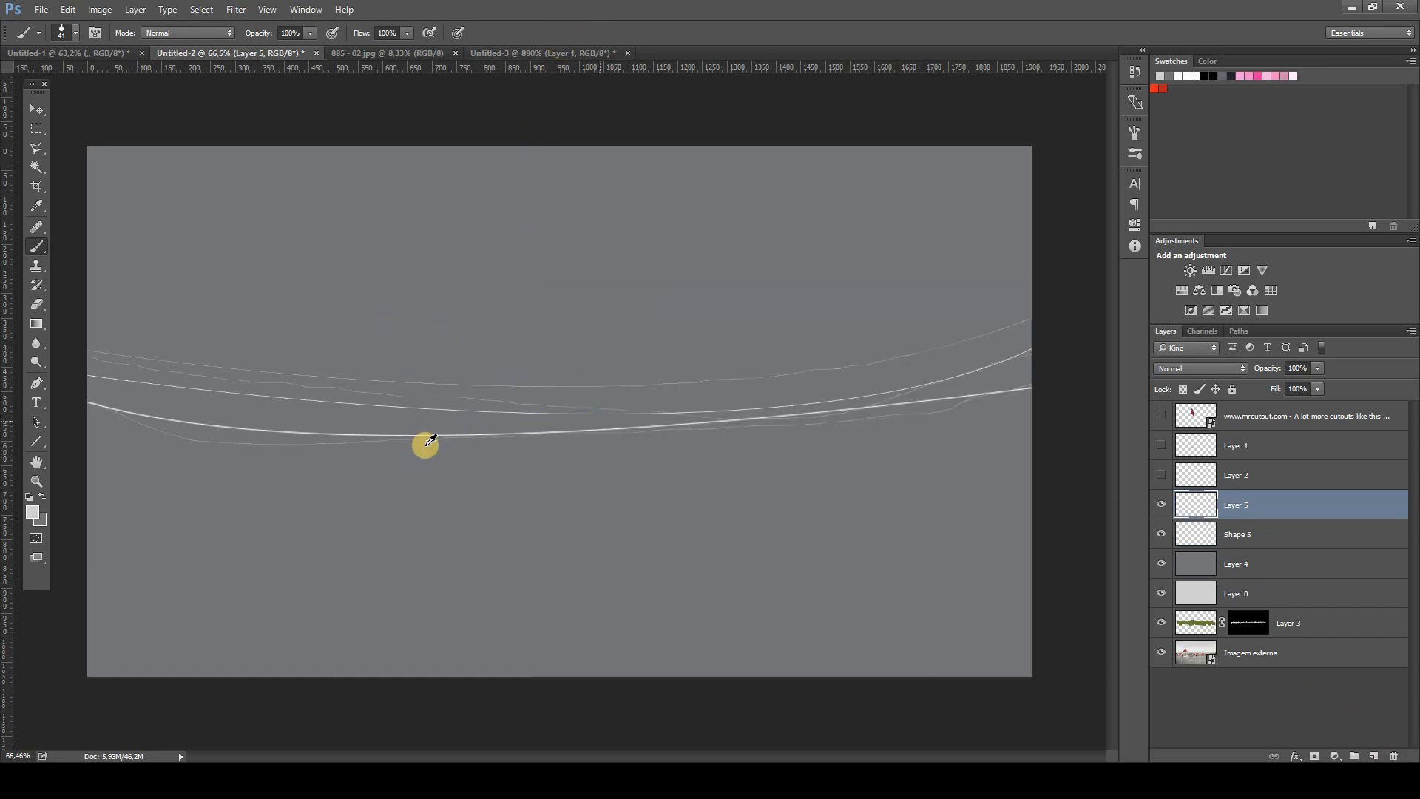
pyautogui.press('alt')
# Give the Lamp brush Shape Dynamics with 15% size jitter and widen its tip spacing until single lamps separate.
pyautogui.click(1136, 128)
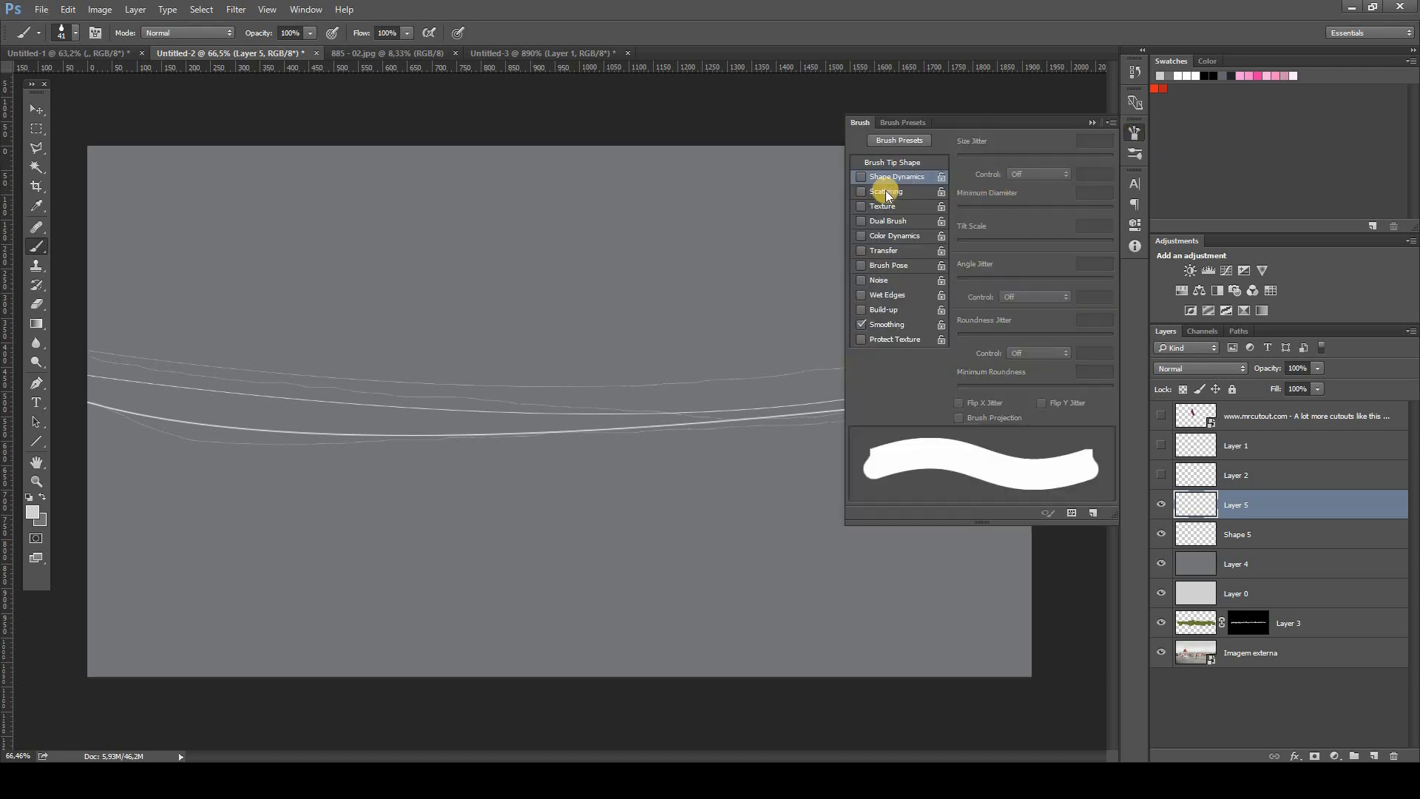
pyautogui.click(860, 179)
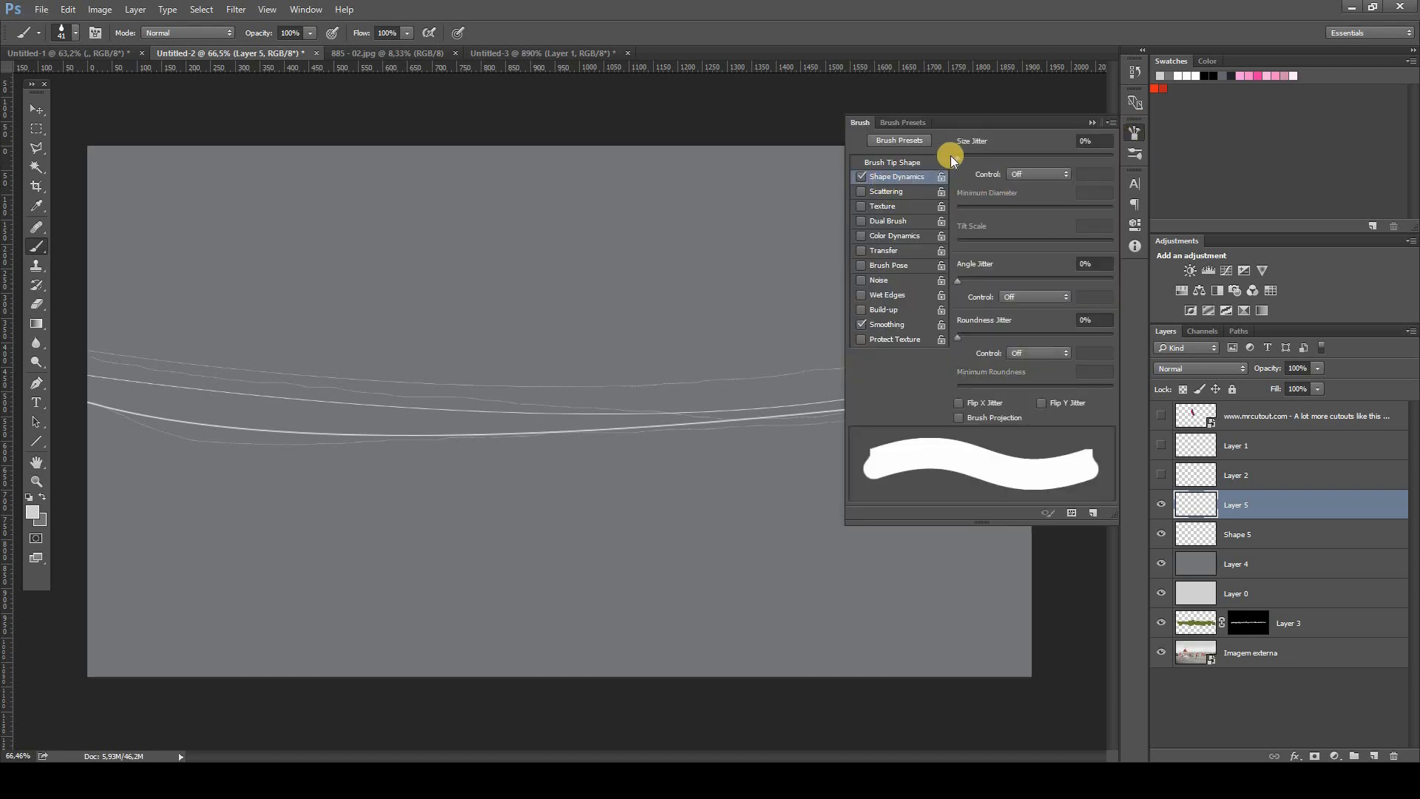
pyautogui.moveTo(966, 155); pyautogui.dragTo(979, 155)
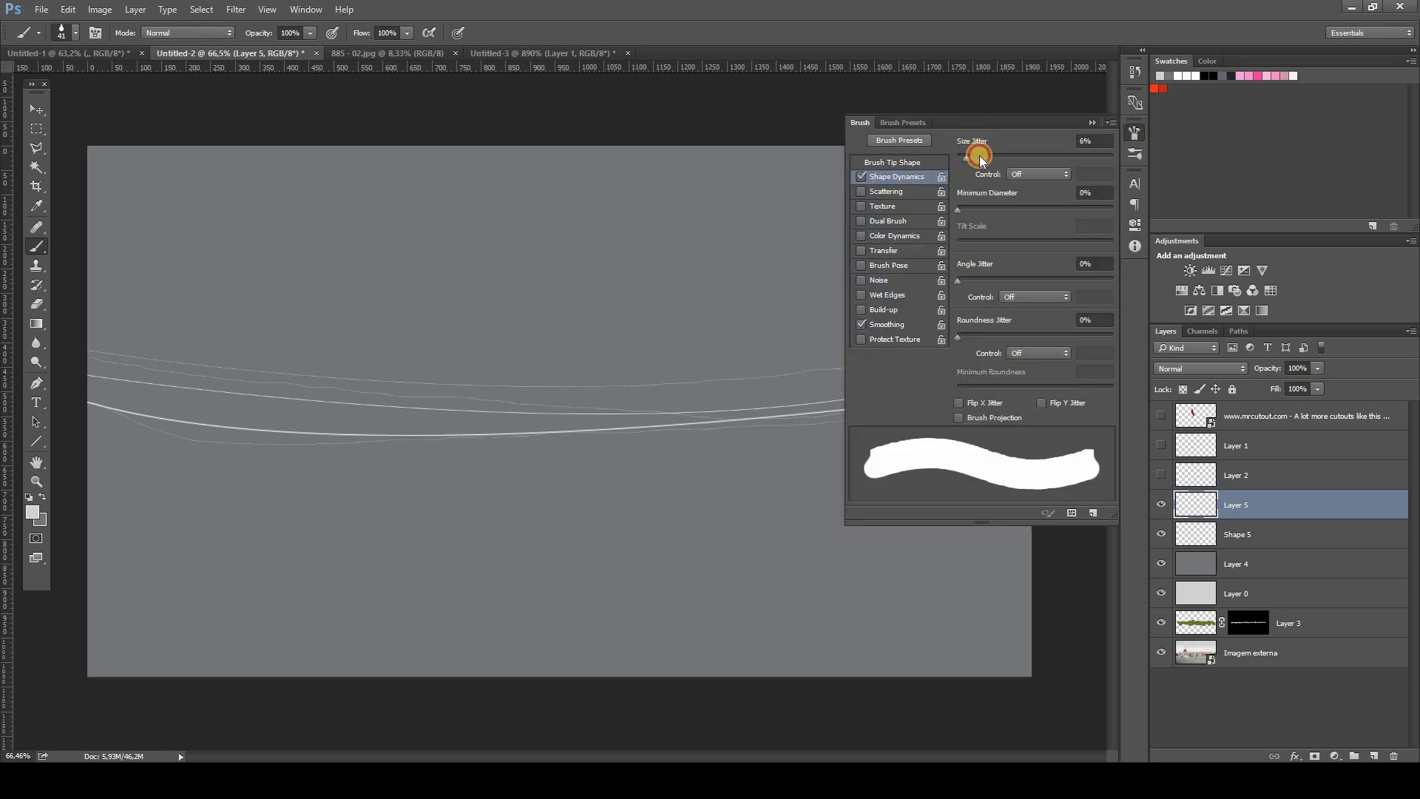
pyautogui.click(921, 162)
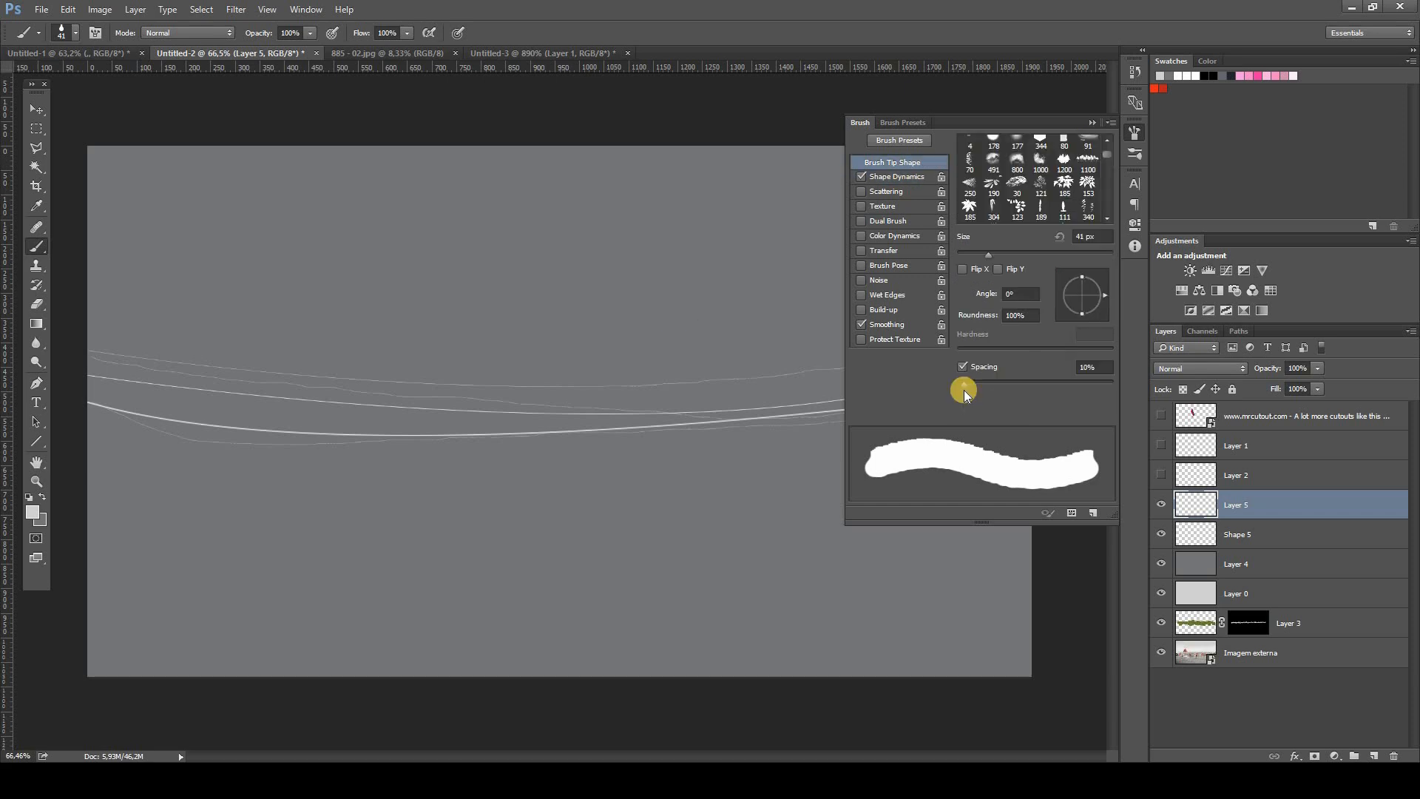
pyautogui.moveTo(963, 386); pyautogui.dragTo(1042, 381)
pyautogui.click(896, 176)
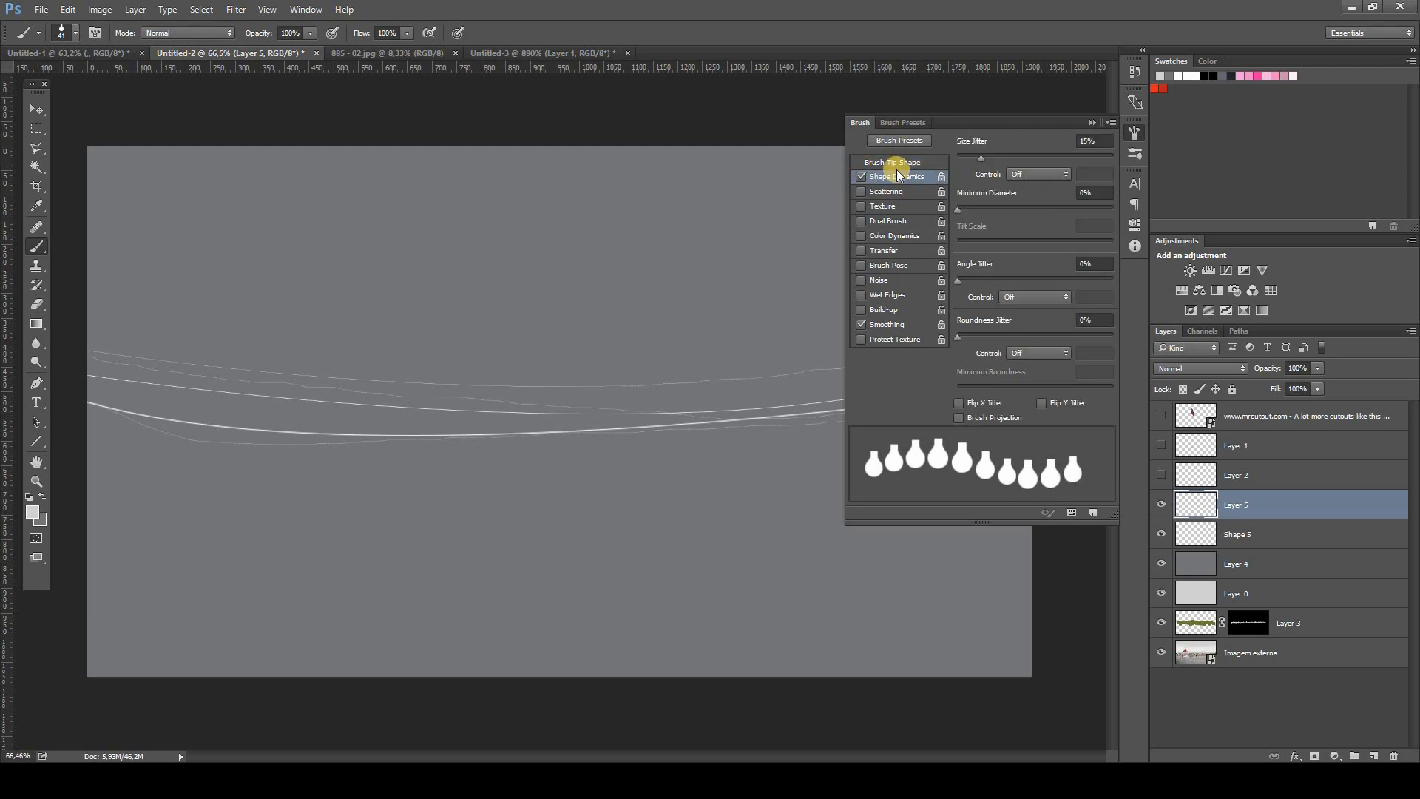
# Add about 5% angle jitter to the Lamp brush and enable Scattering at 62% with a count of 1.
pyautogui.click(965, 279)
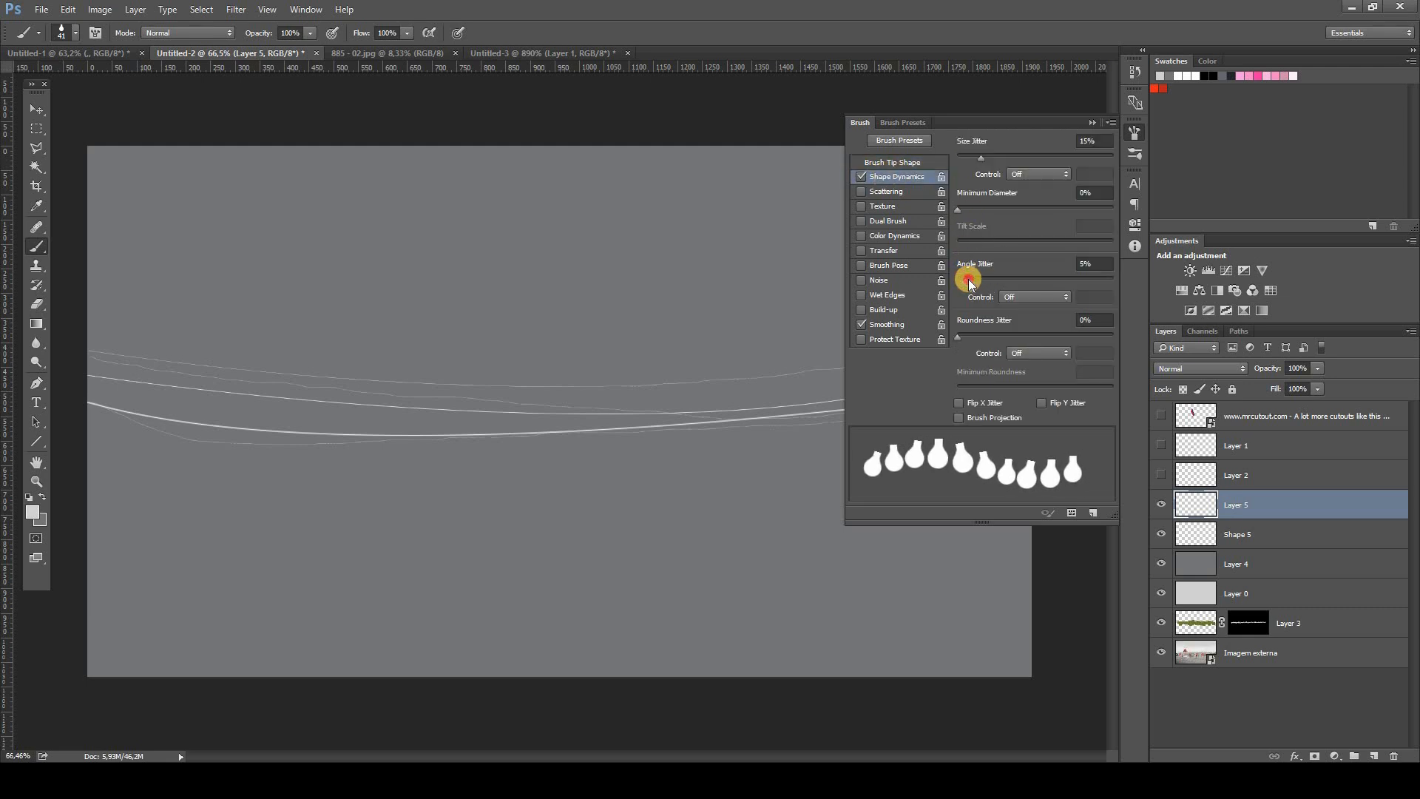
pyautogui.moveTo(966, 277); pyautogui.dragTo(965, 278)
pyautogui.click(917, 191)
pyautogui.moveTo(964, 158); pyautogui.dragTo(967, 158)
pyautogui.moveTo(968, 210)
pyautogui.mouseDown()
pyautogui.moveTo(1068, 211)
pyautogui.moveTo(944, 210)
pyautogui.mouseUp()
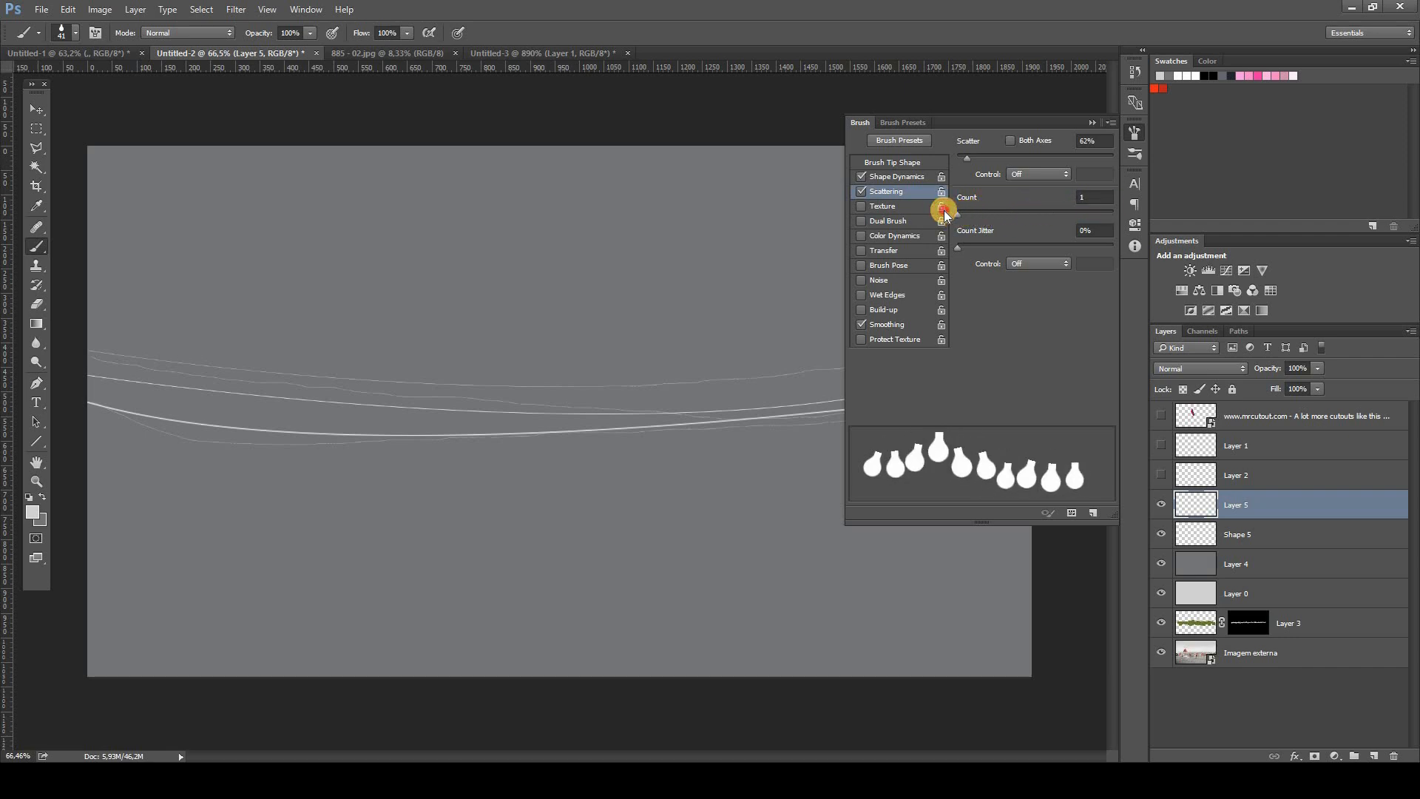
pyautogui.click(1091, 122)
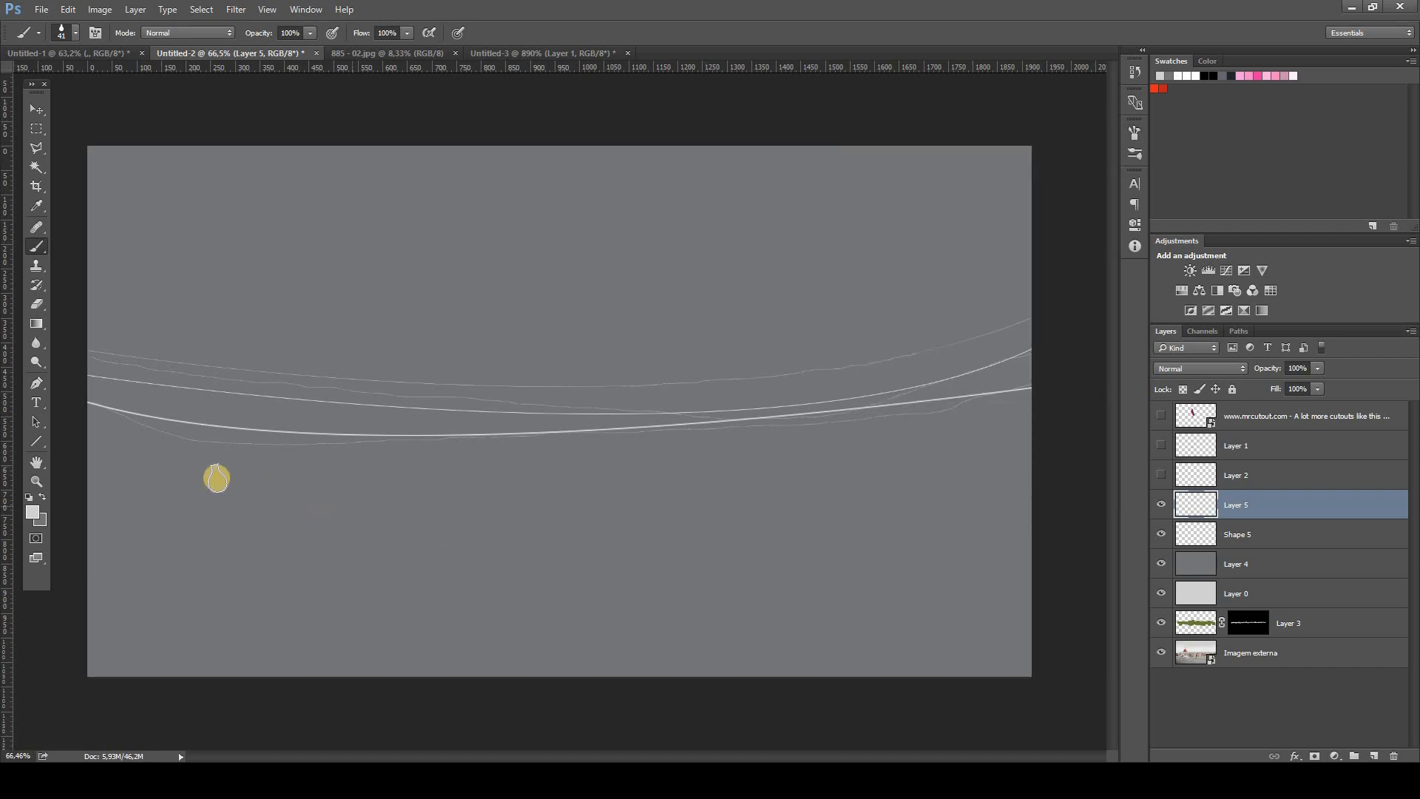
# Set the foreground color to white and stamp irregularly spaced lamps of about 32 px along the lowest cable on Layer 5.
pyautogui.scroll(4, 221, 476)
pyautogui.scroll(3, 222, 476)
pyautogui.moveTo(583, 418); pyautogui.dragTo(436, 359)
pyautogui.press('d')
pyautogui.press('x')
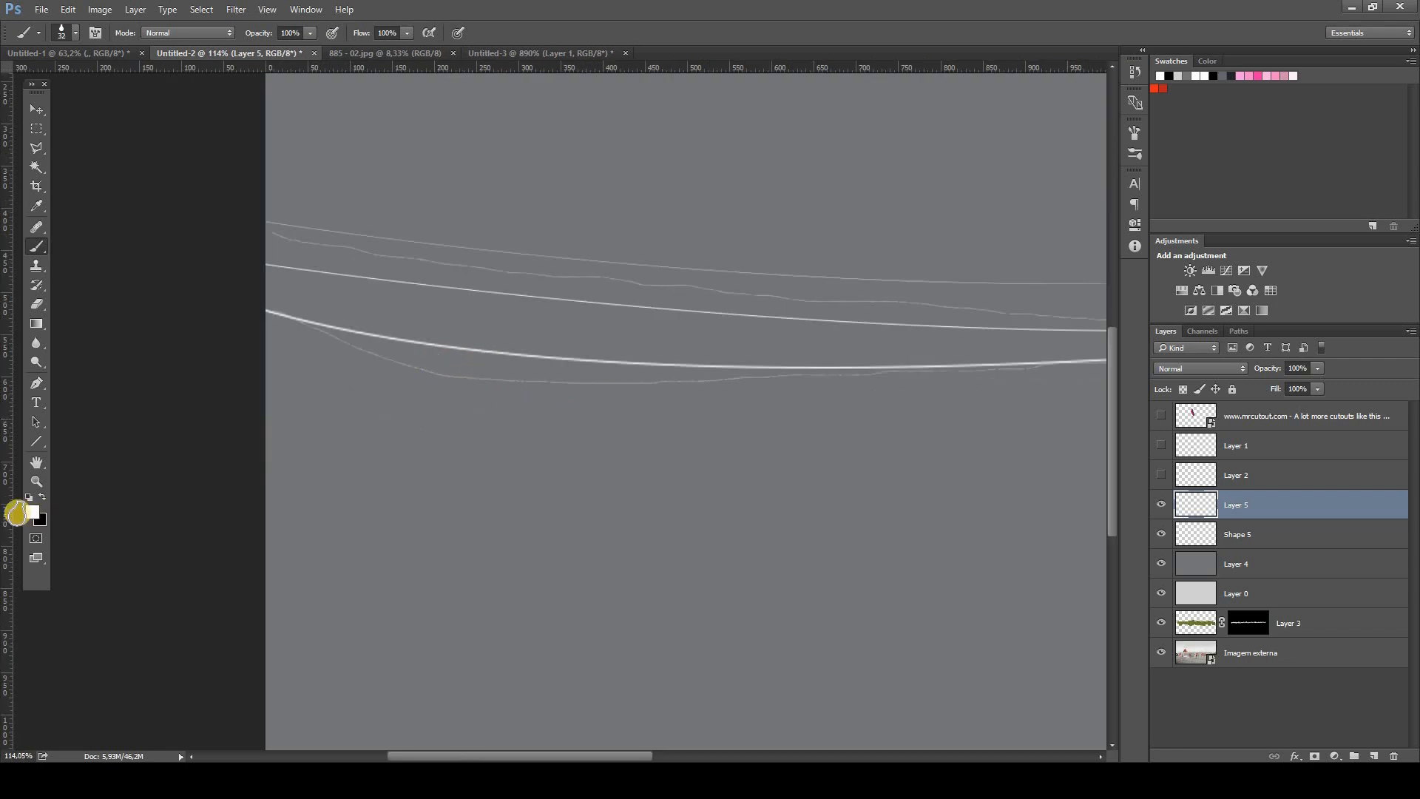
pyautogui.click(401, 360)
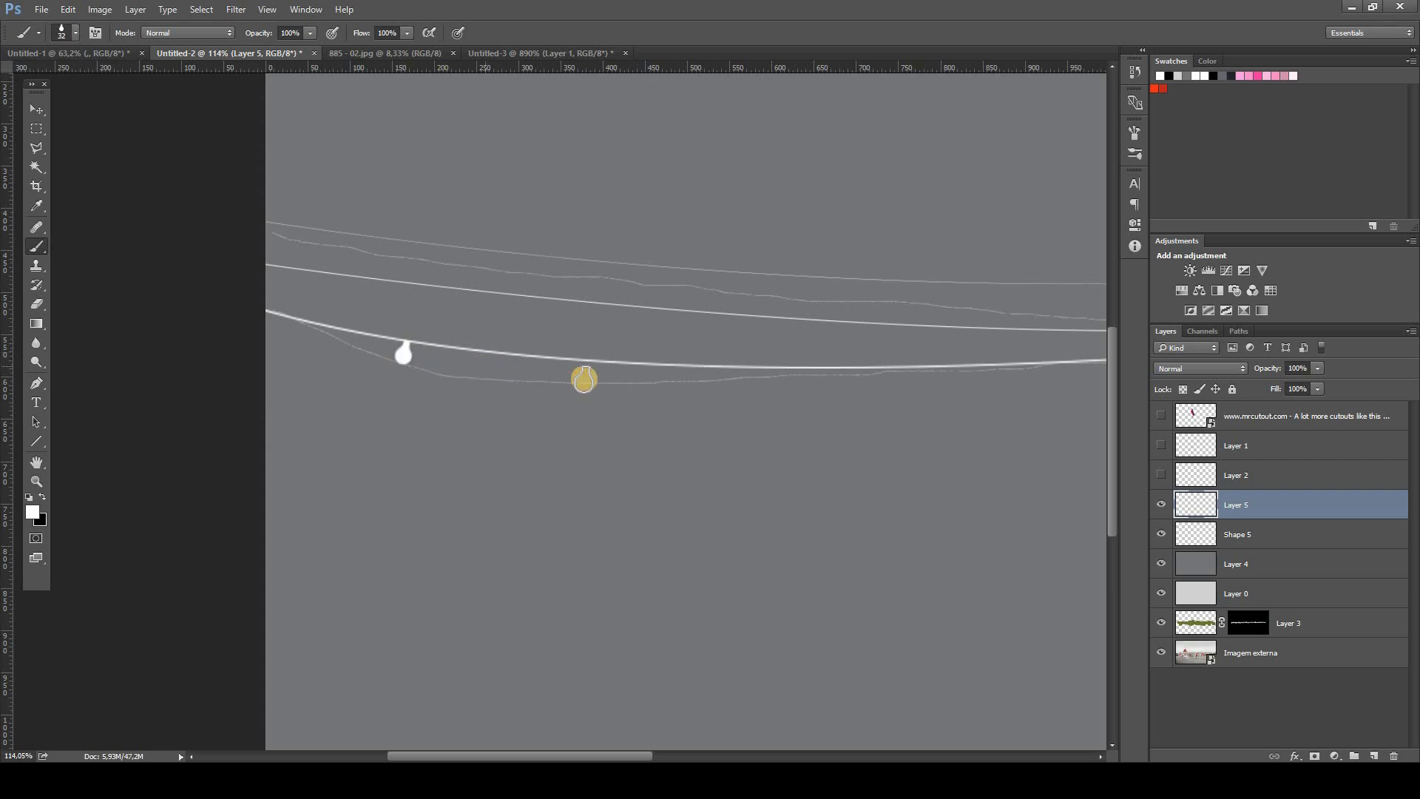
pyautogui.click(582, 375)
pyautogui.click(687, 376)
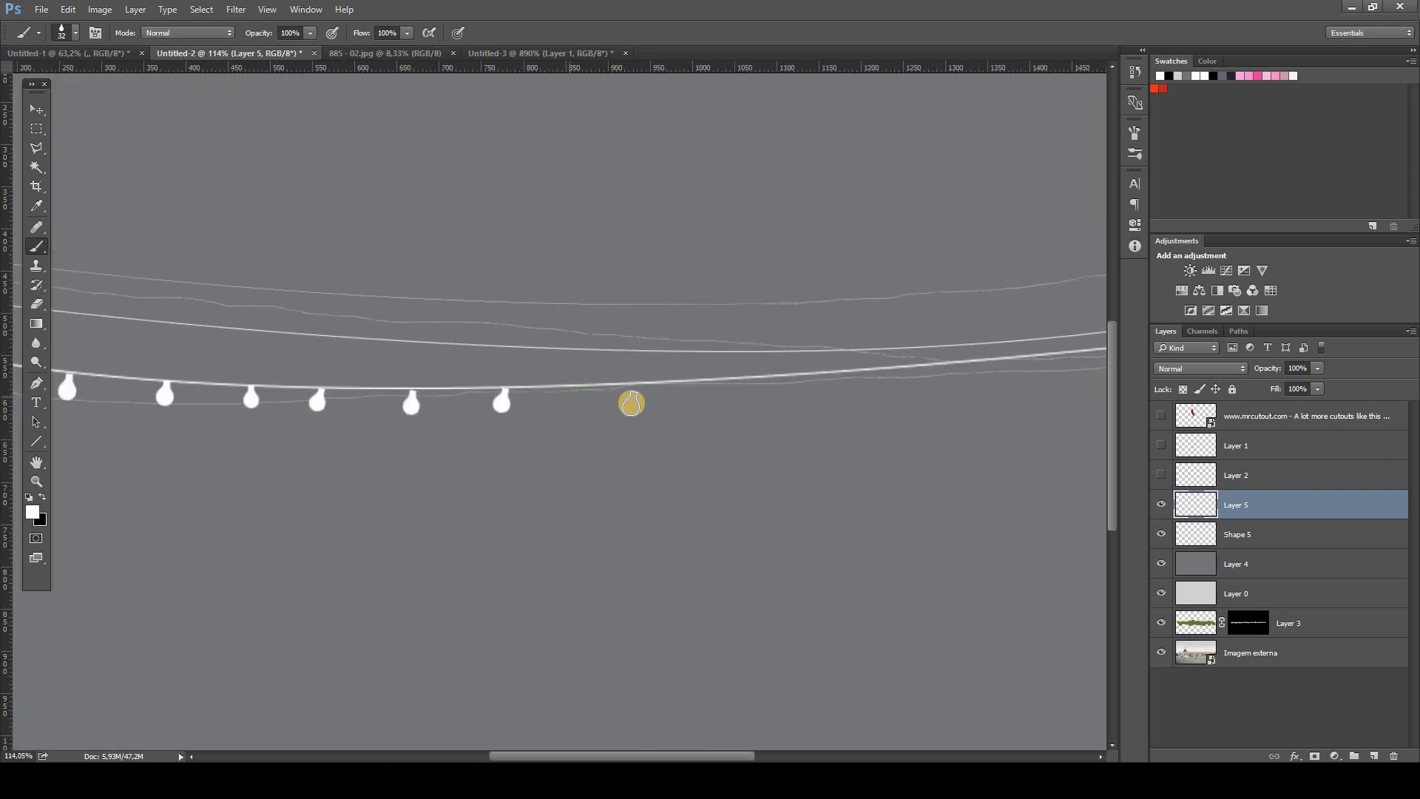
pyautogui.click(710, 390)
pyautogui.click(777, 386)
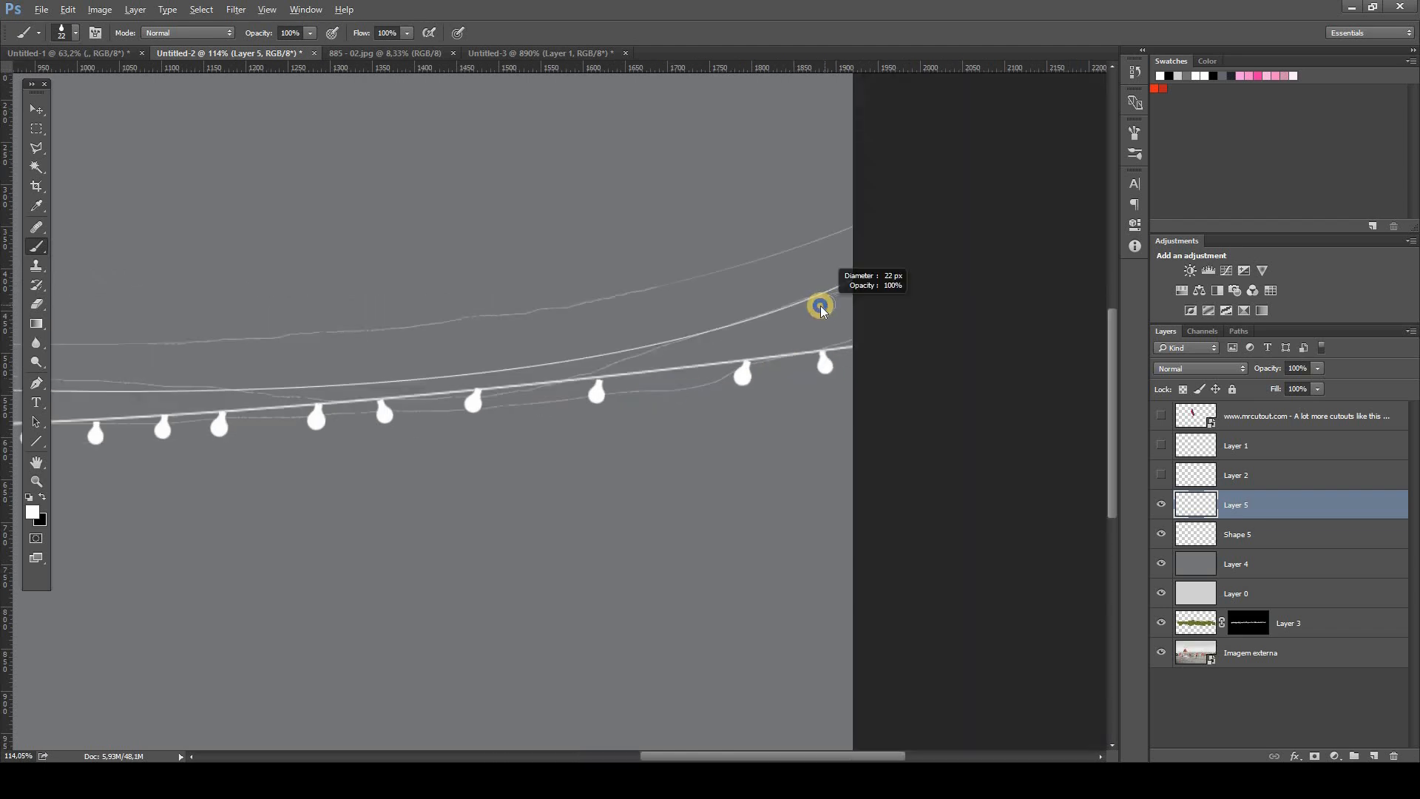
# Stamp smaller lamps along the middle cable with the brush at about 22 px, and 11 px lamps along the upper cable.
pyautogui.moveTo(822, 305); pyautogui.dragTo(824, 306)
pyautogui.click(786, 323)
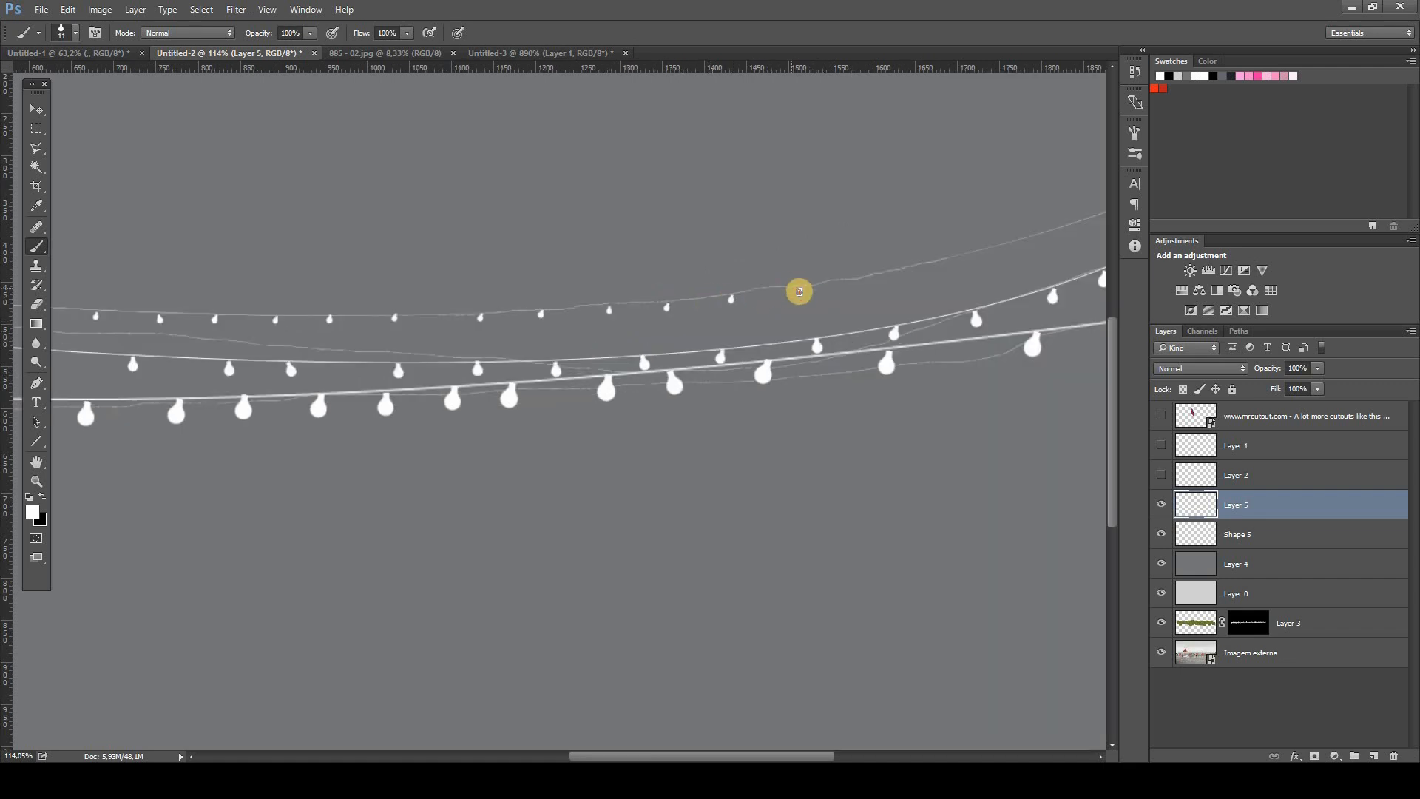
pyautogui.click(799, 292)
pyautogui.click(871, 279)
pyautogui.hscroll(5, 802, 316)
pyautogui.scroll(1, 802, 317)
pyautogui.click(778, 307)
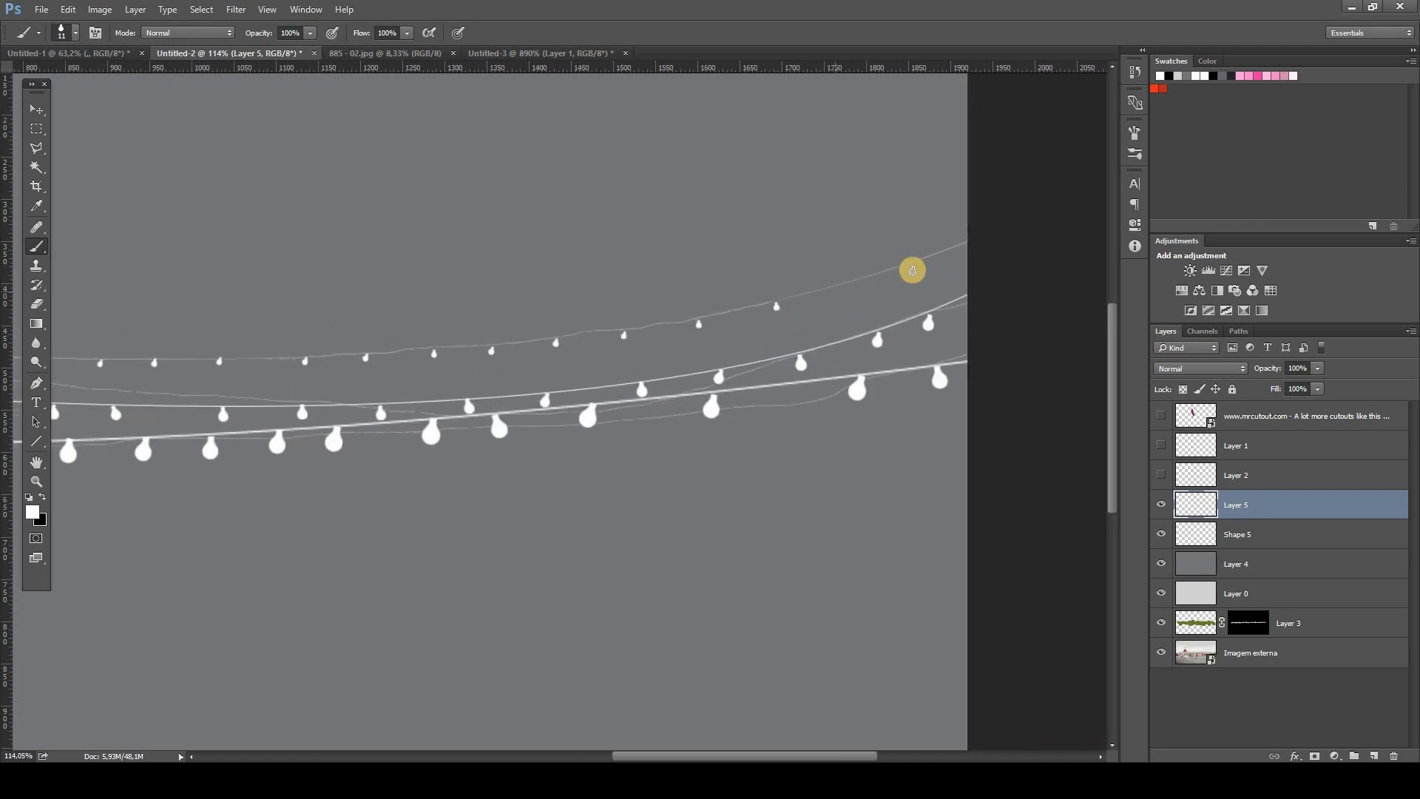
pyautogui.scroll(-4, 498, 421)
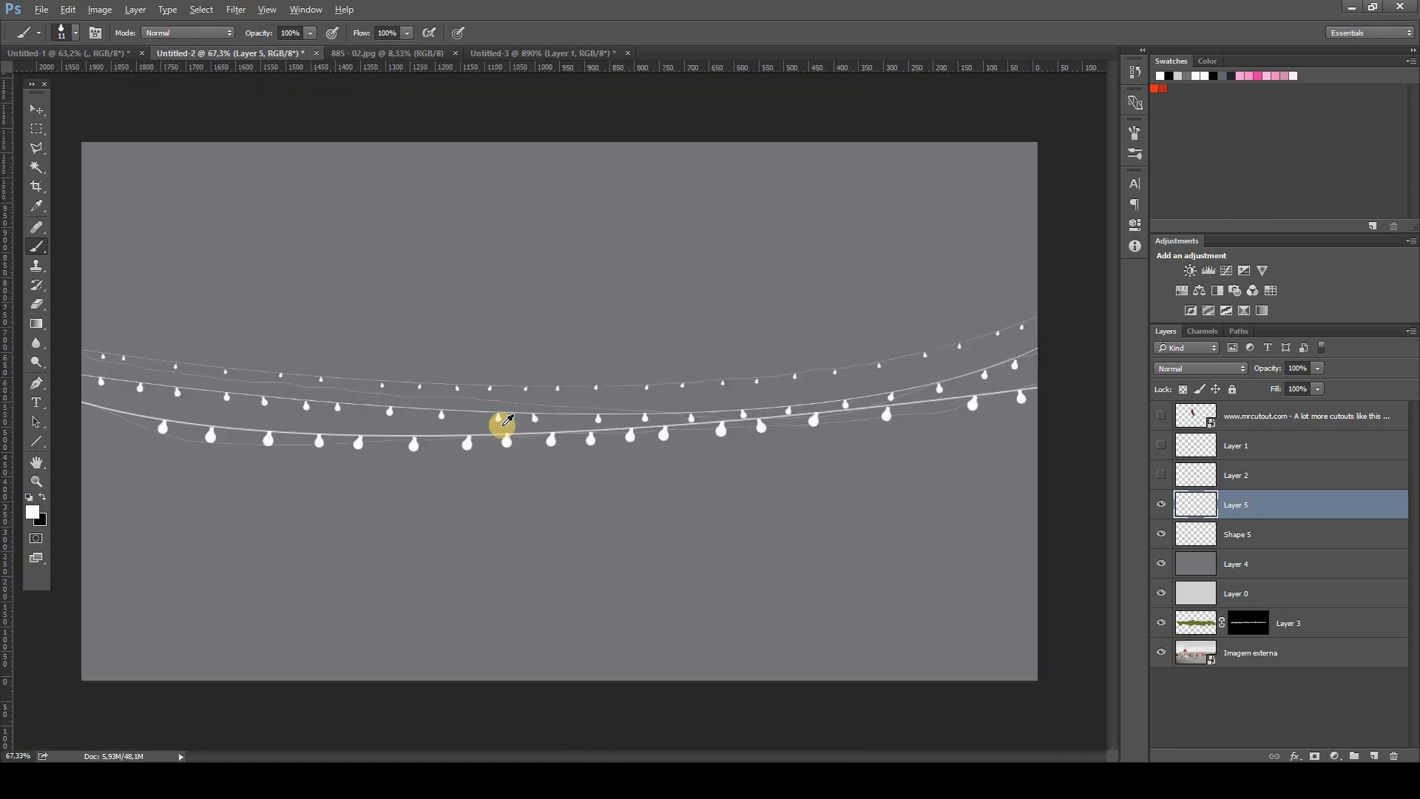
pyautogui.scroll(2, 414, 429)
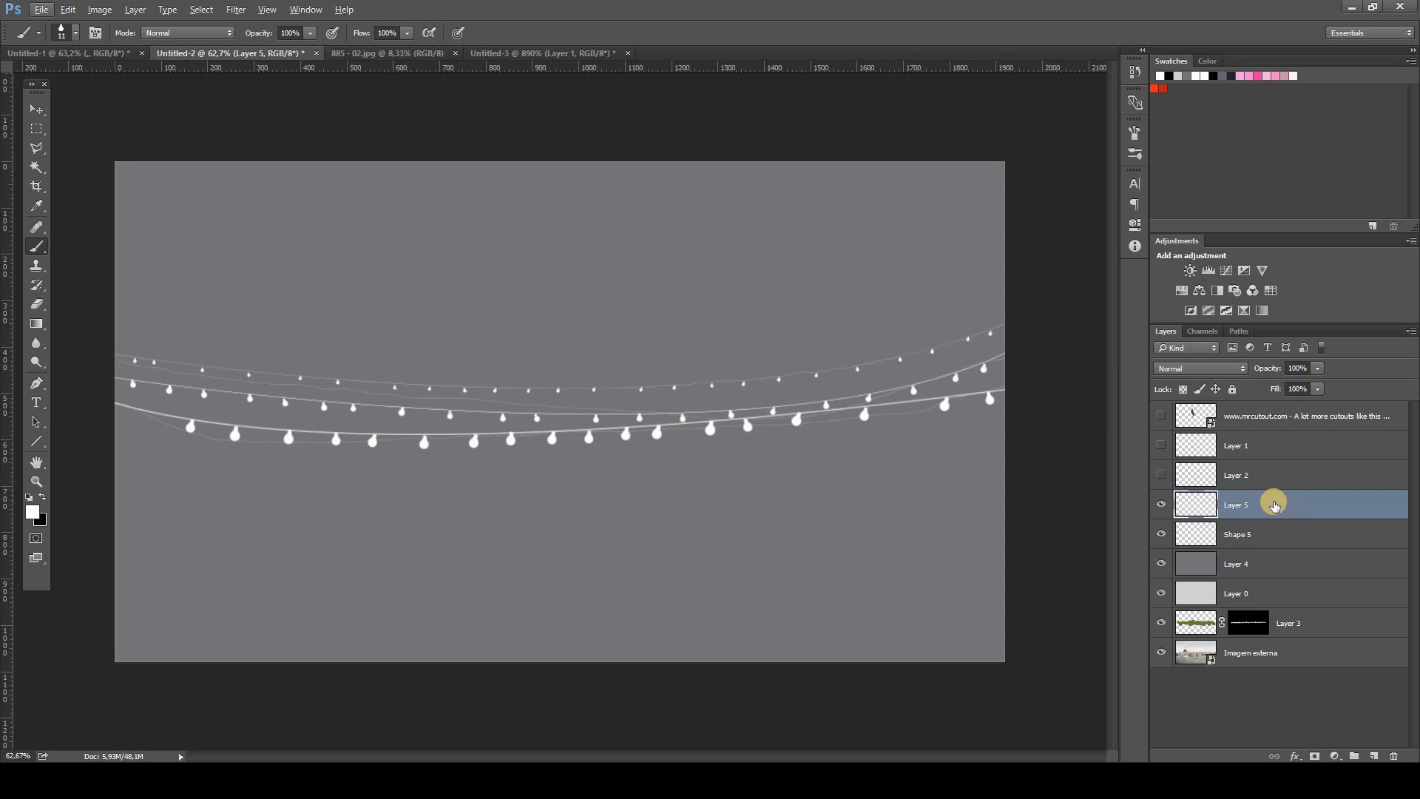
pyautogui.doubleClick(1280, 503)
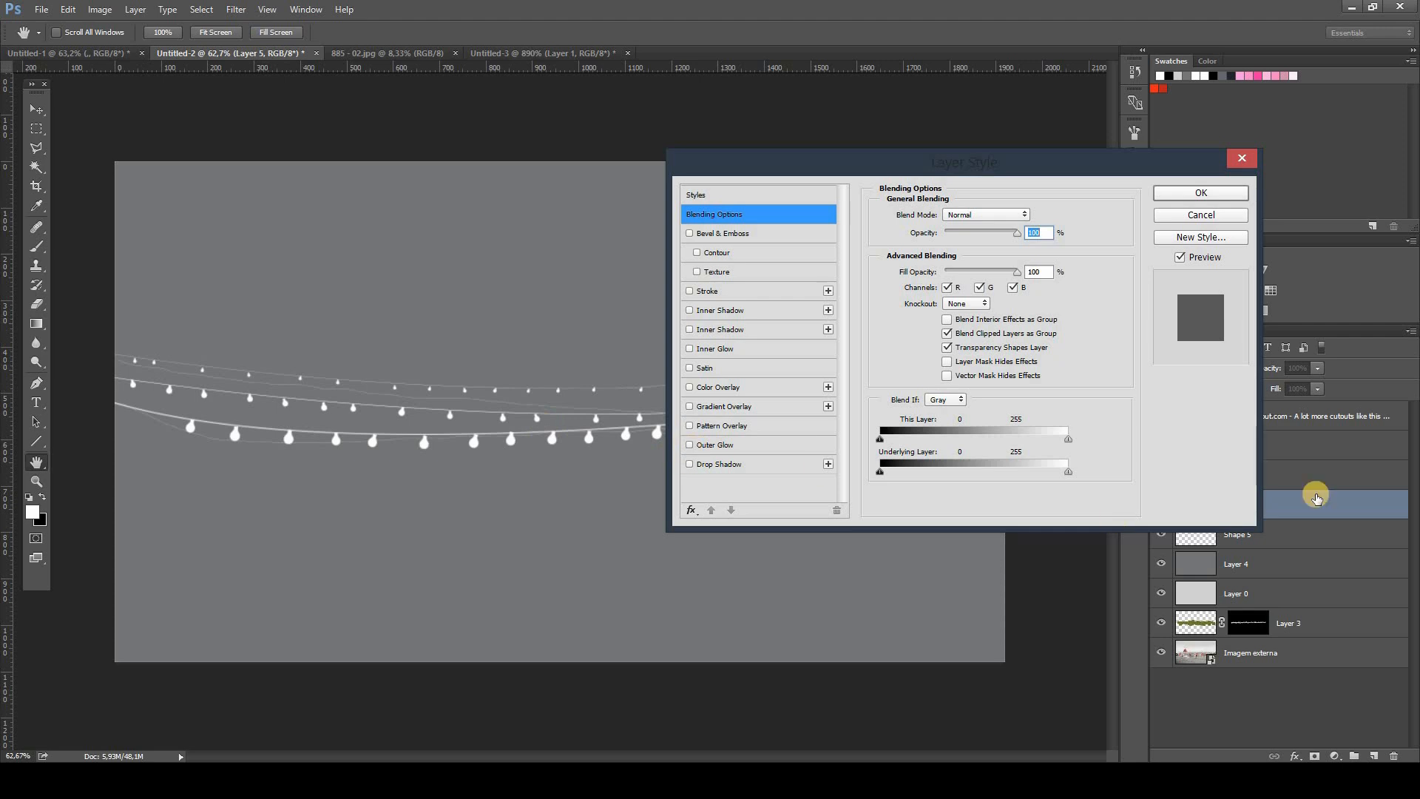
pyautogui.click(1215, 215)
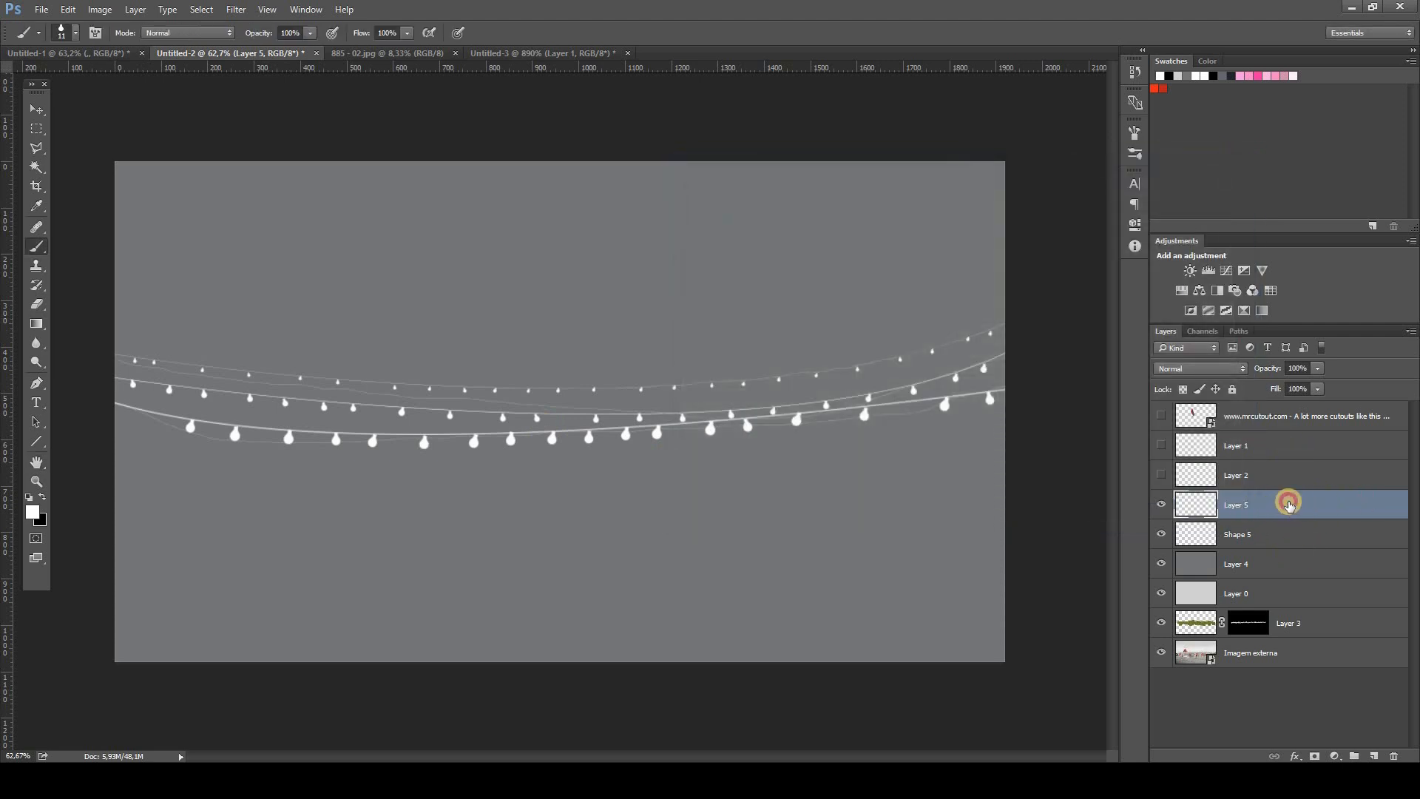
pyautogui.doubleClick(1288, 504)
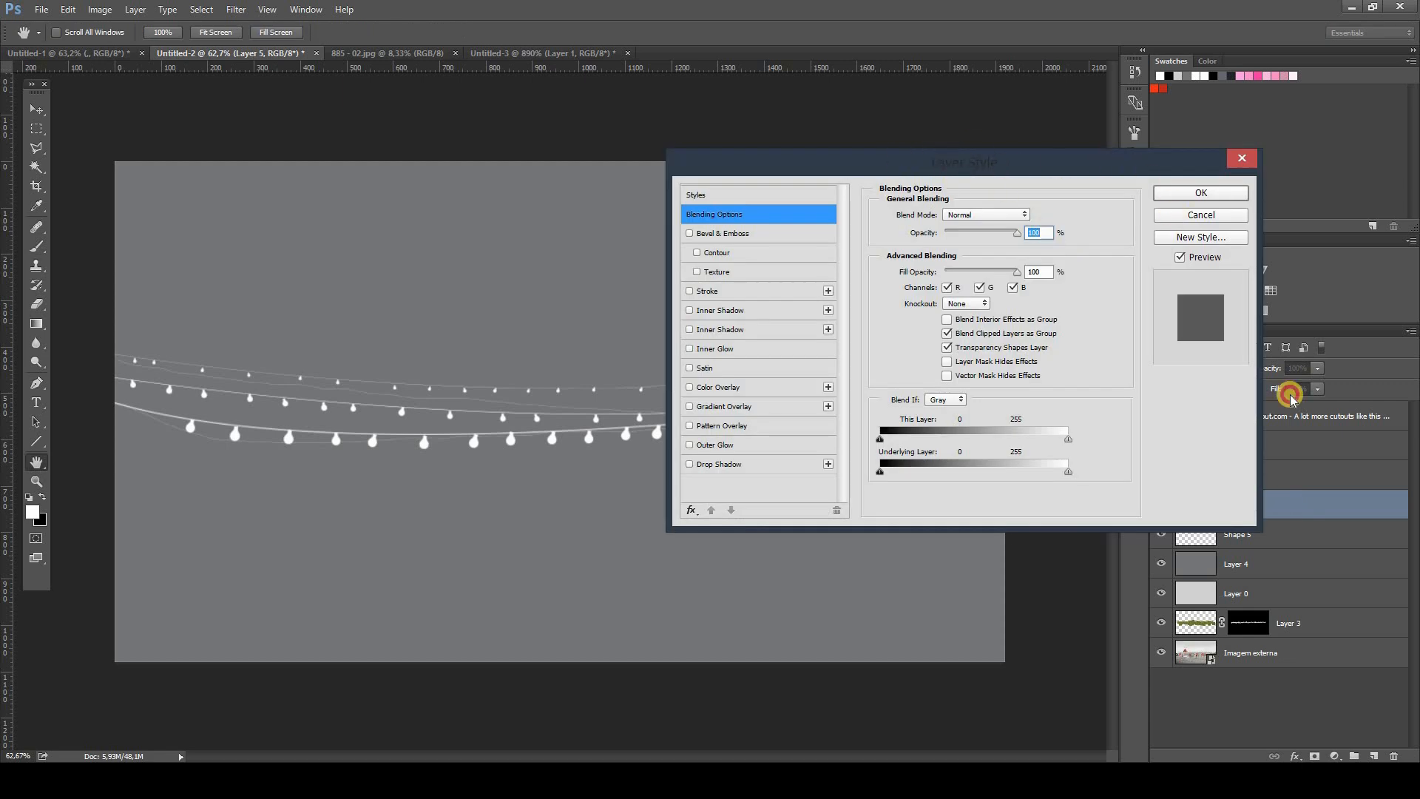
pyautogui.click(1192, 219)
# Apply an Outer Glow layer style to the lamps on Layer 5 with a size of 24 px.
pyautogui.rightClick(1284, 507)
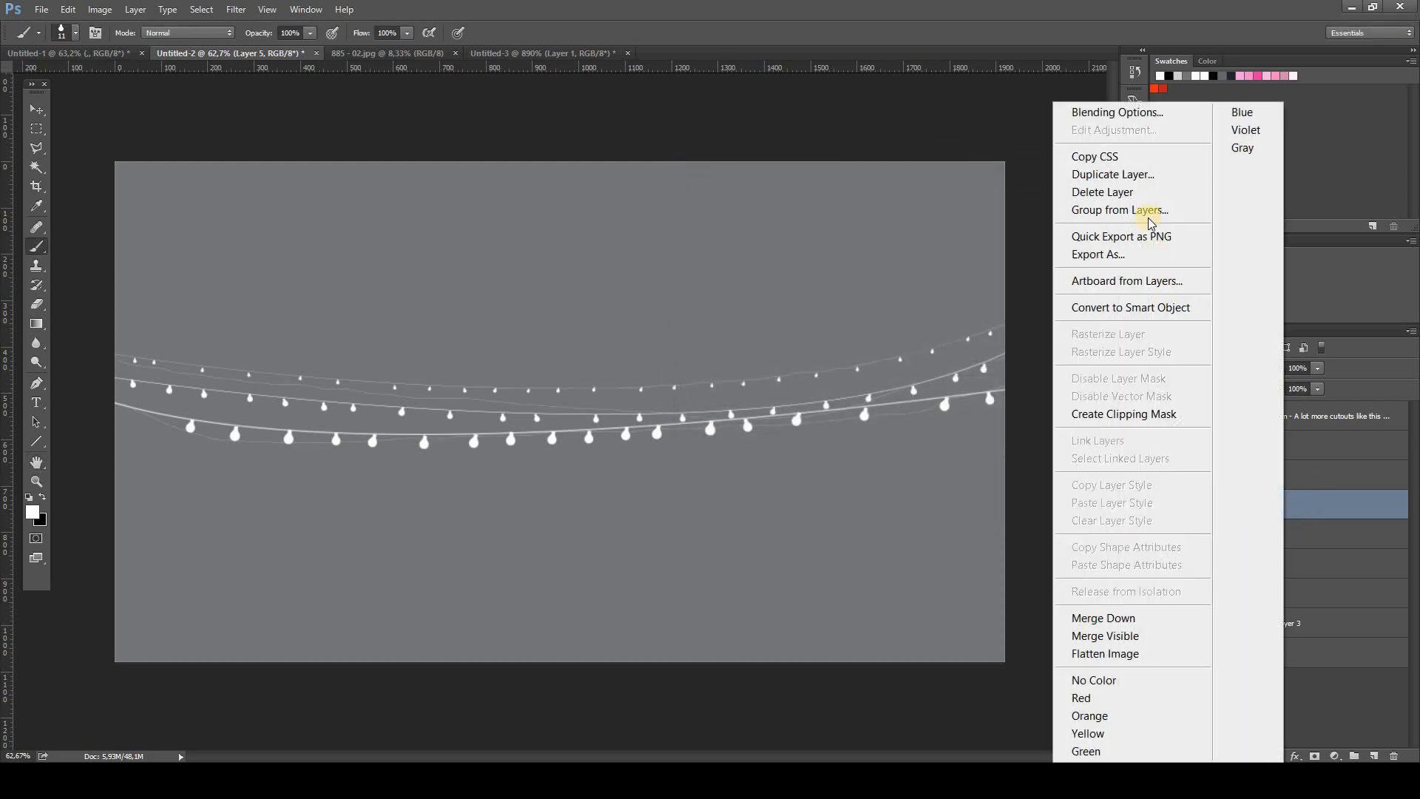
pyautogui.click(1126, 114)
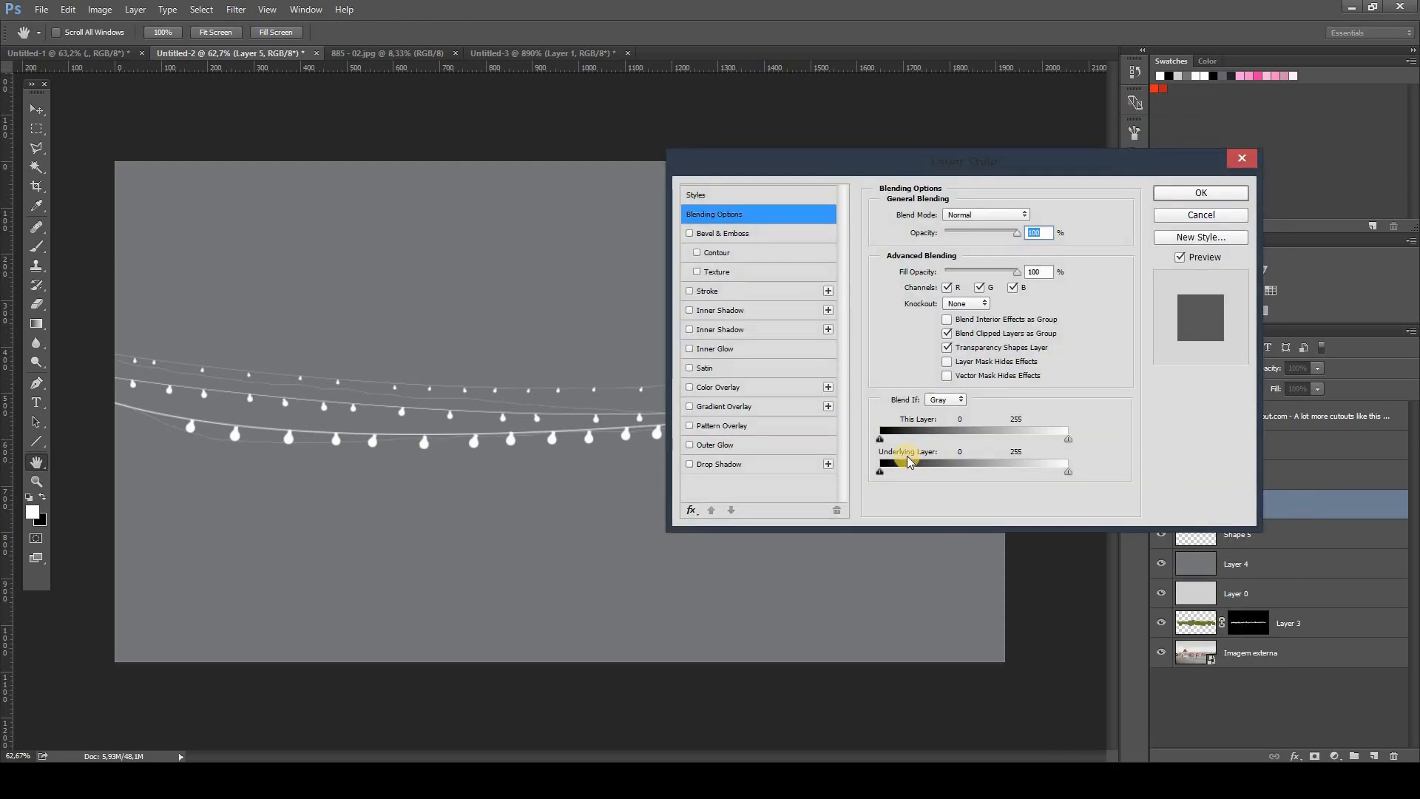
pyautogui.click(708, 447)
pyautogui.moveTo(951, 349); pyautogui.dragTo(943, 349)
# Add an Inner Glow to the lamps with Normal blend mode, color fff7c0 and a size of 3 px, and apply the style.
pyautogui.click(699, 353)
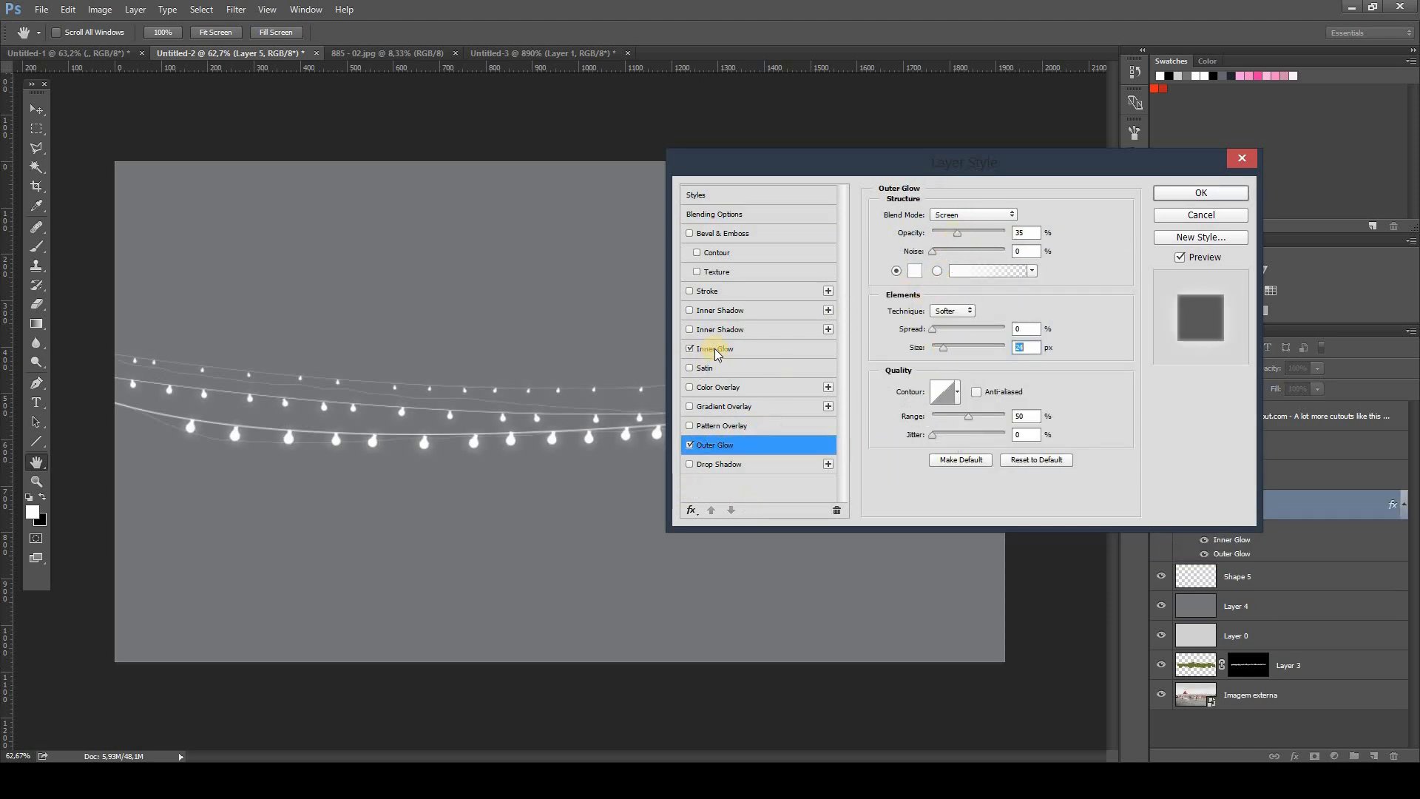
pyautogui.click(718, 353)
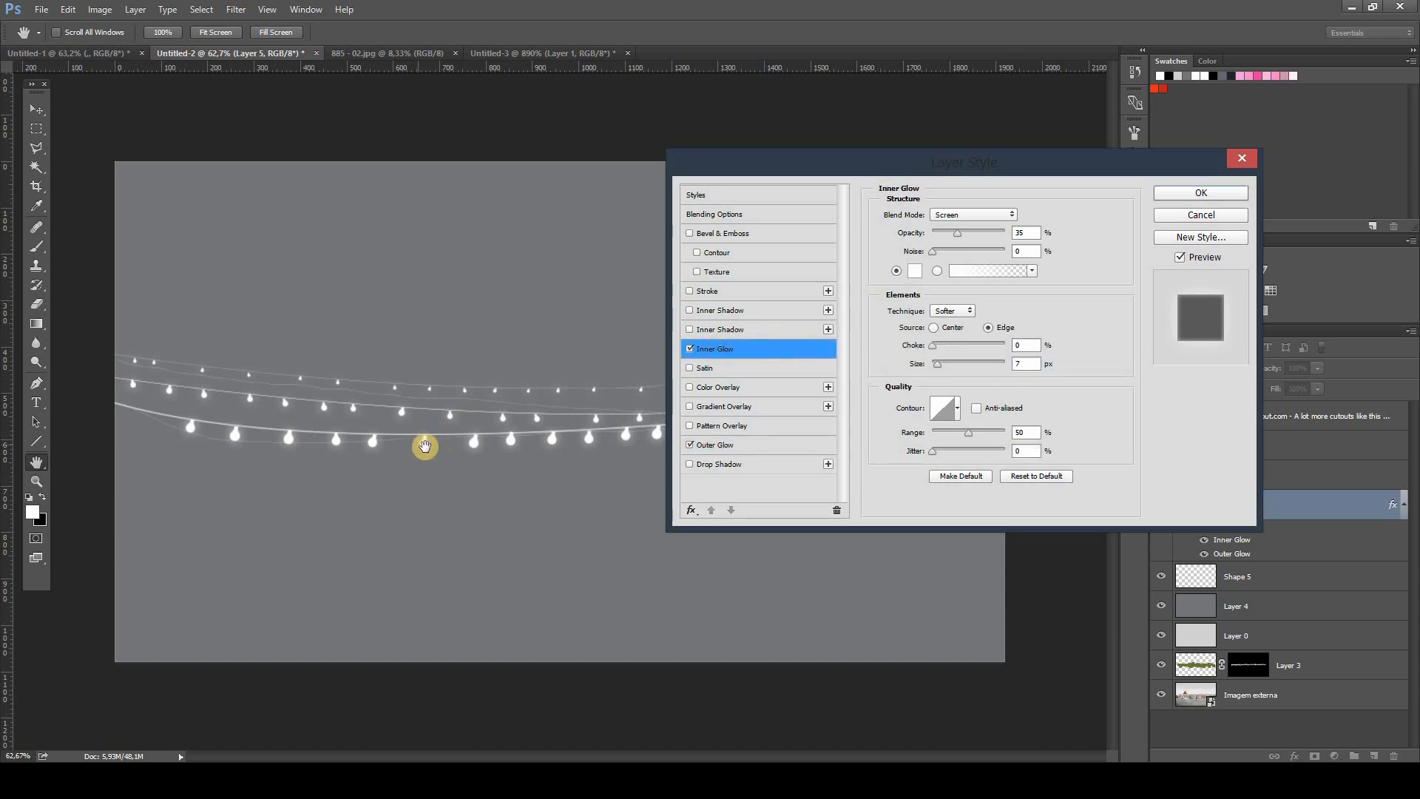
pyautogui.click(956, 216)
pyautogui.click(954, 216)
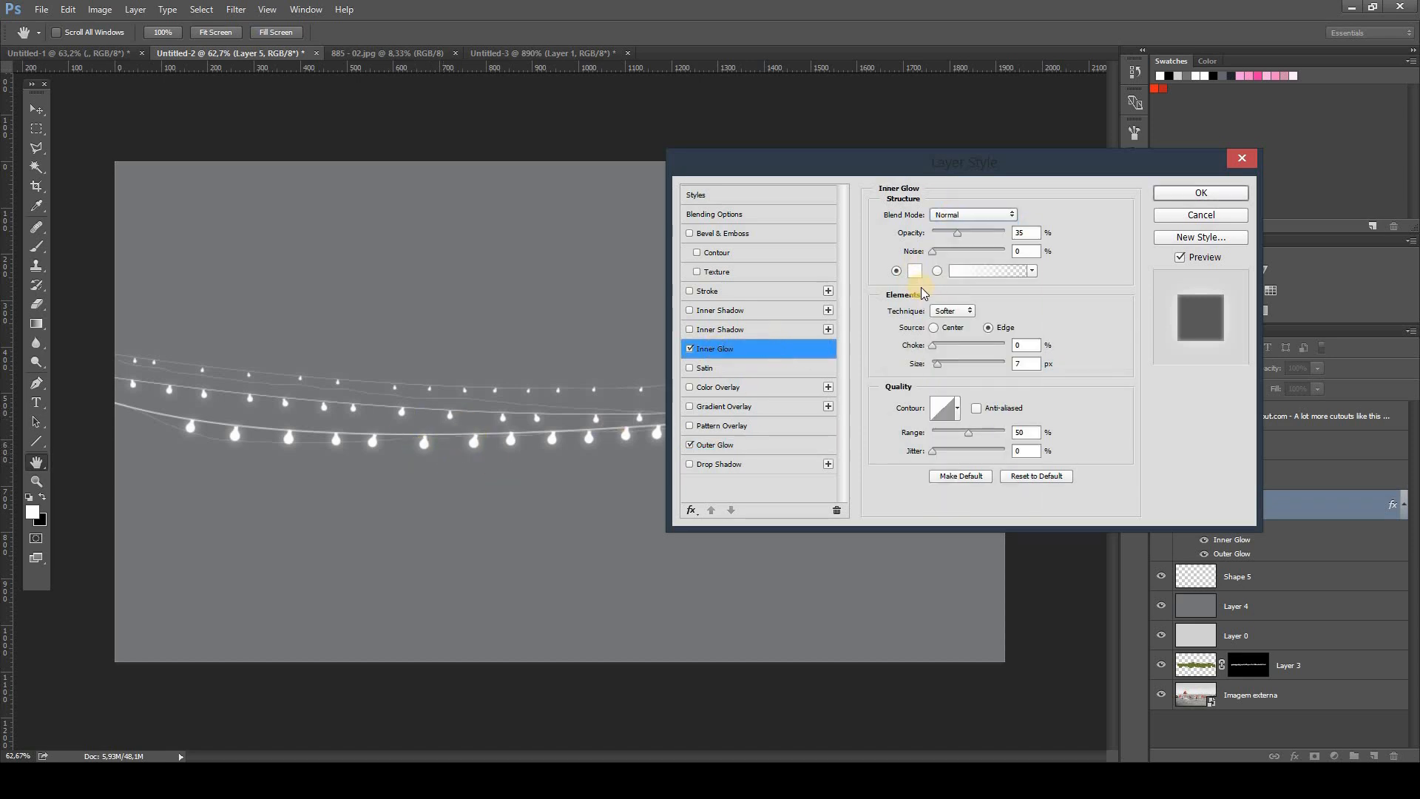
pyautogui.click(914, 271)
pyautogui.write('fff7c0')
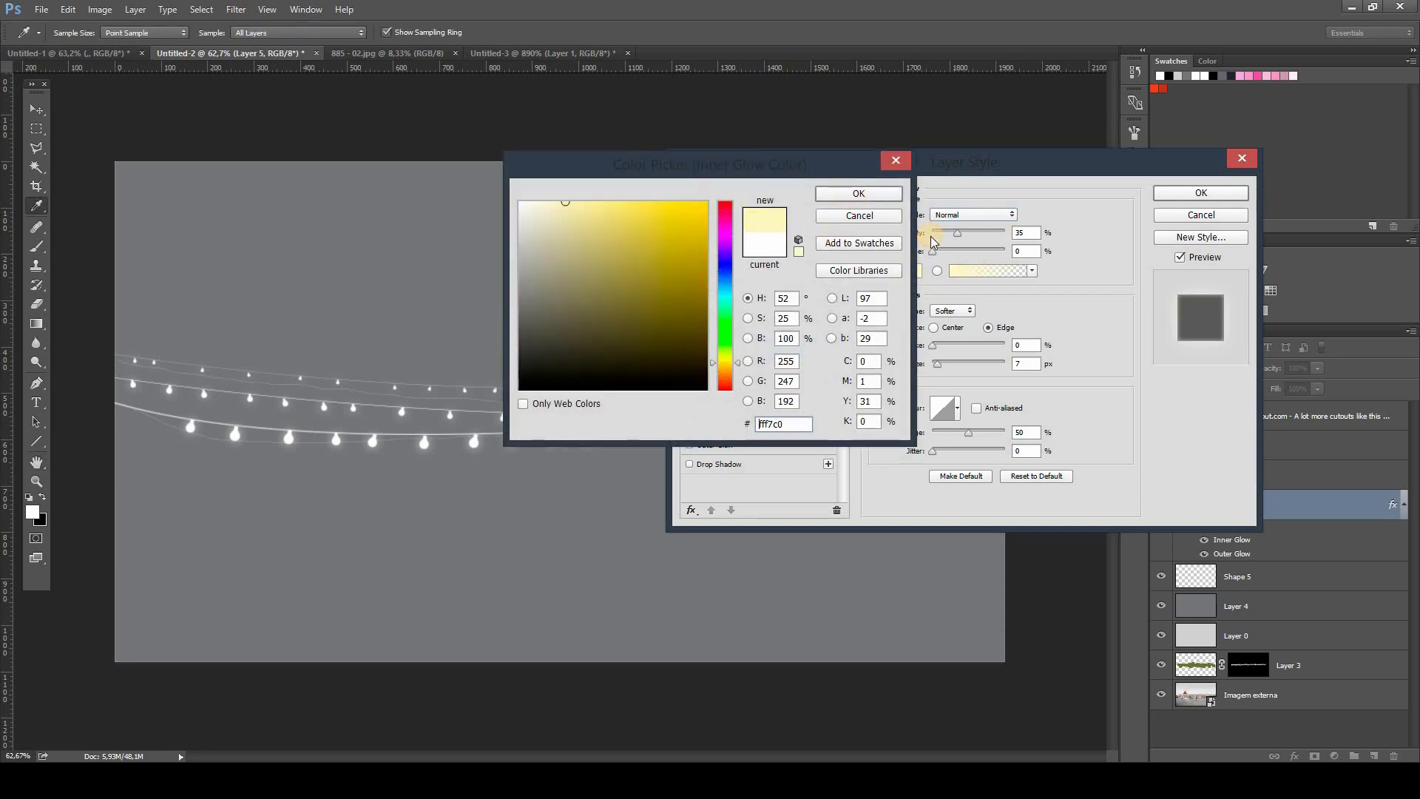
pyautogui.press('Return')
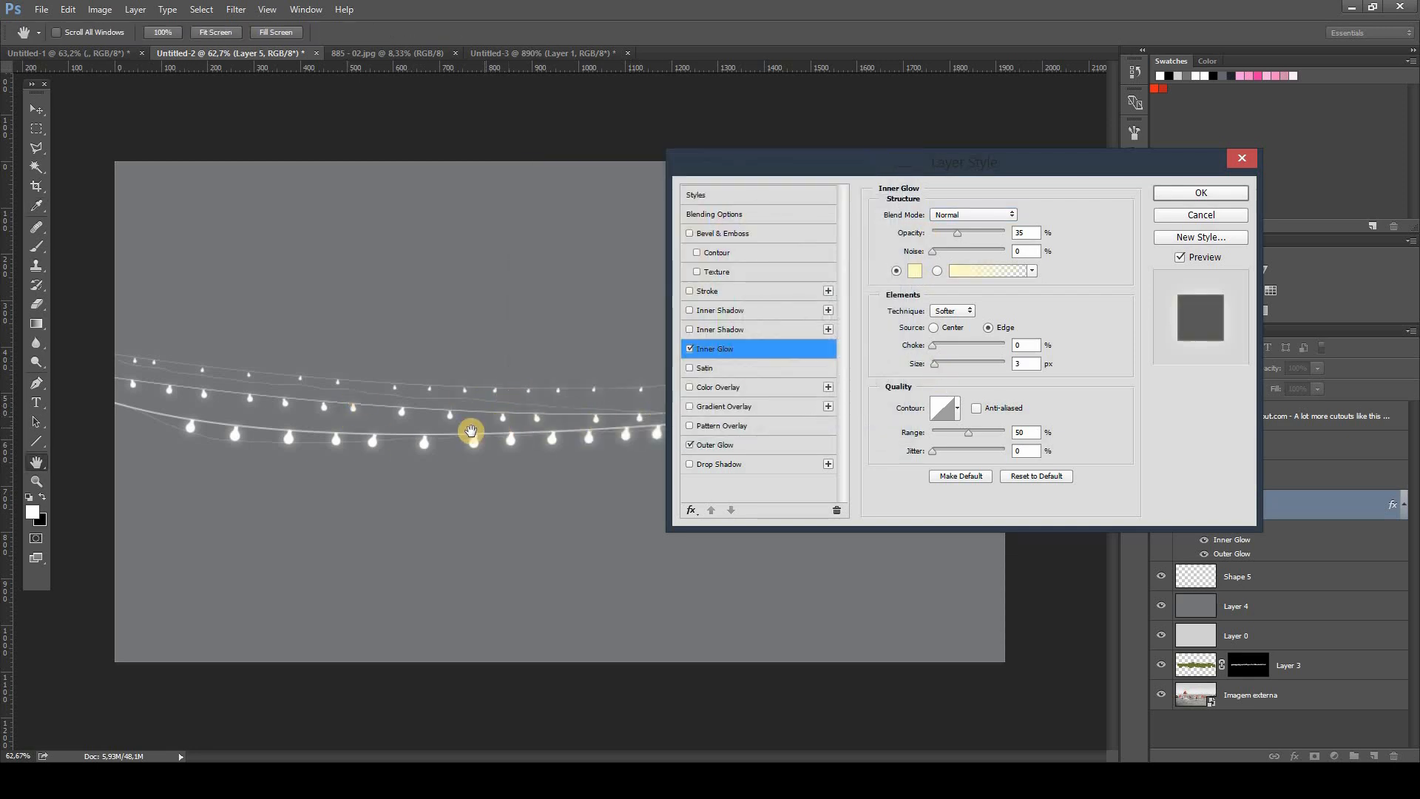
pyautogui.click(1201, 194)
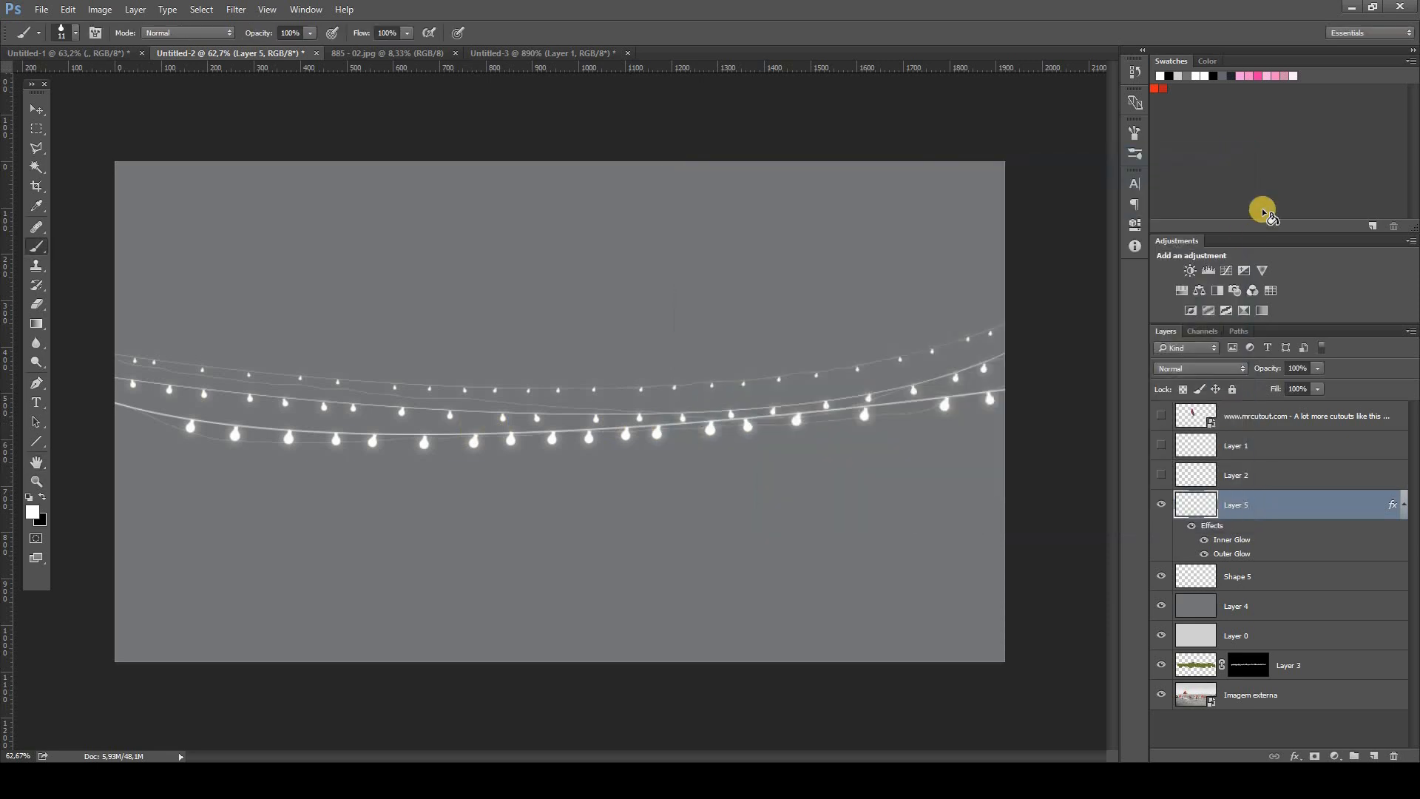
# Create a new layer above Layer 5 and choose a soft round brush sized to 301 px.
pyautogui.click(1382, 755)
pyautogui.rightClick(831, 378)
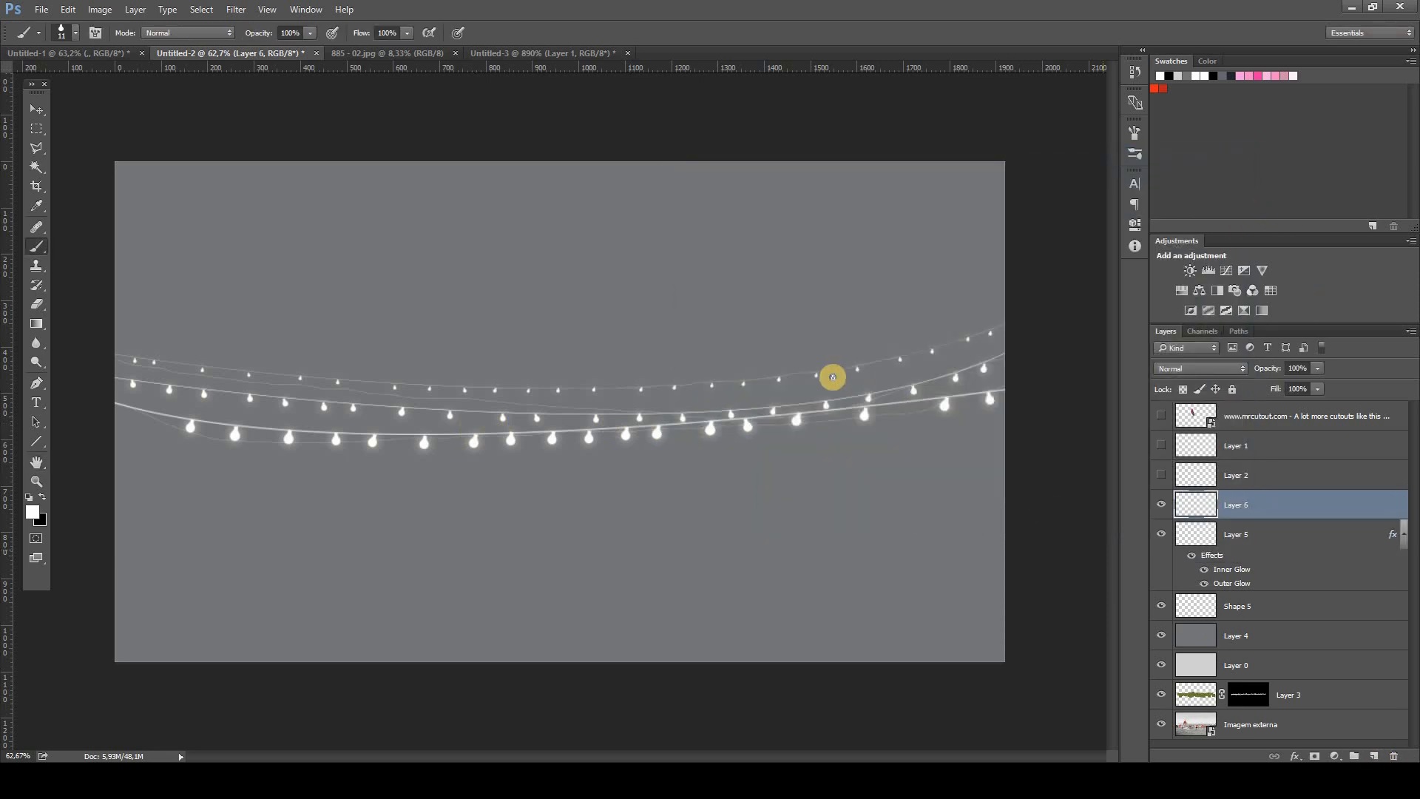
pyautogui.click(997, 497)
pyautogui.click(855, 19)
pyautogui.moveTo(653, 394); pyautogui.dragTo(672, 406)
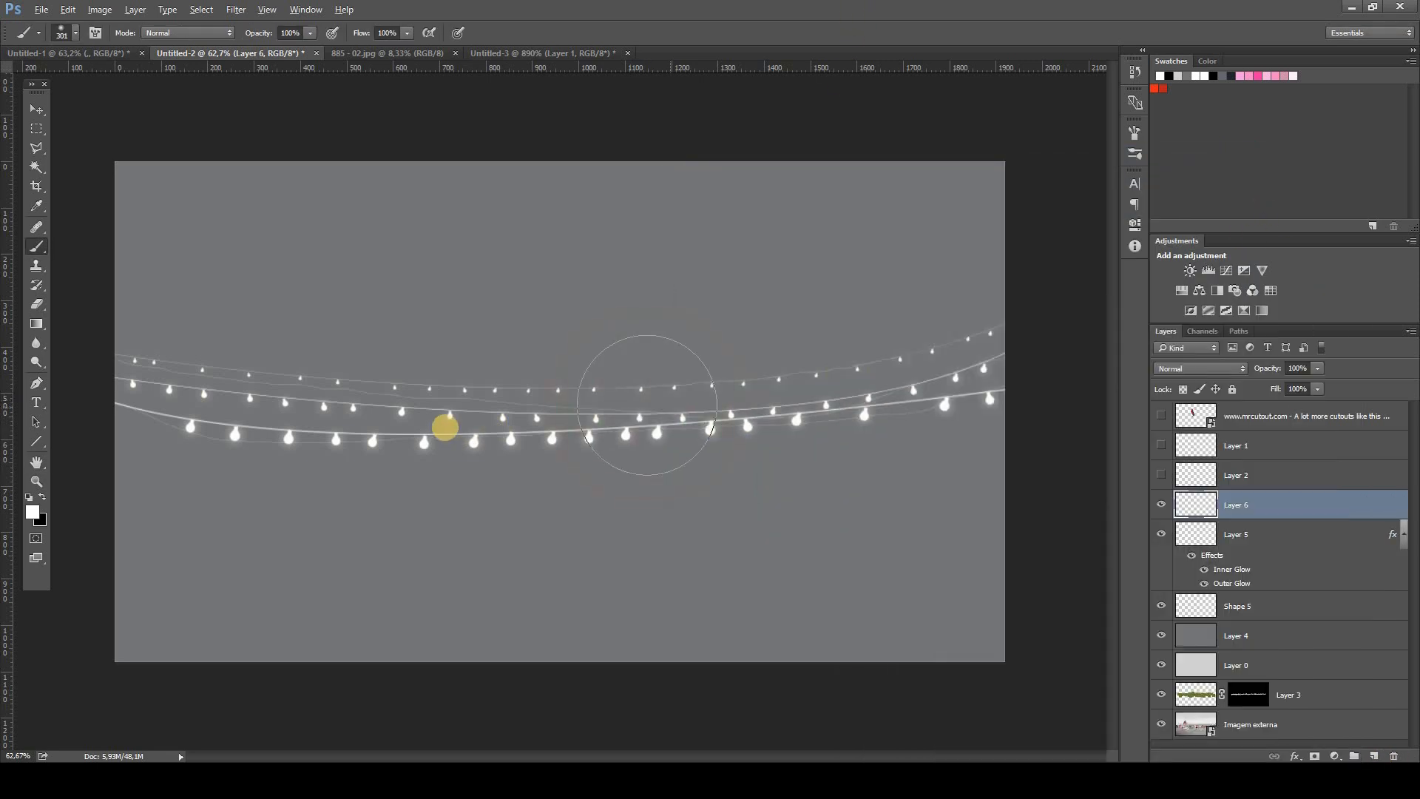
pyautogui.click(211, 434)
pyautogui.hotkey('ctrl', 'z')
pyautogui.press('3')
pyautogui.click(191, 444)
pyautogui.hotkey('ctrl', 'z')
pyautogui.press('v')
pyautogui.press('1')
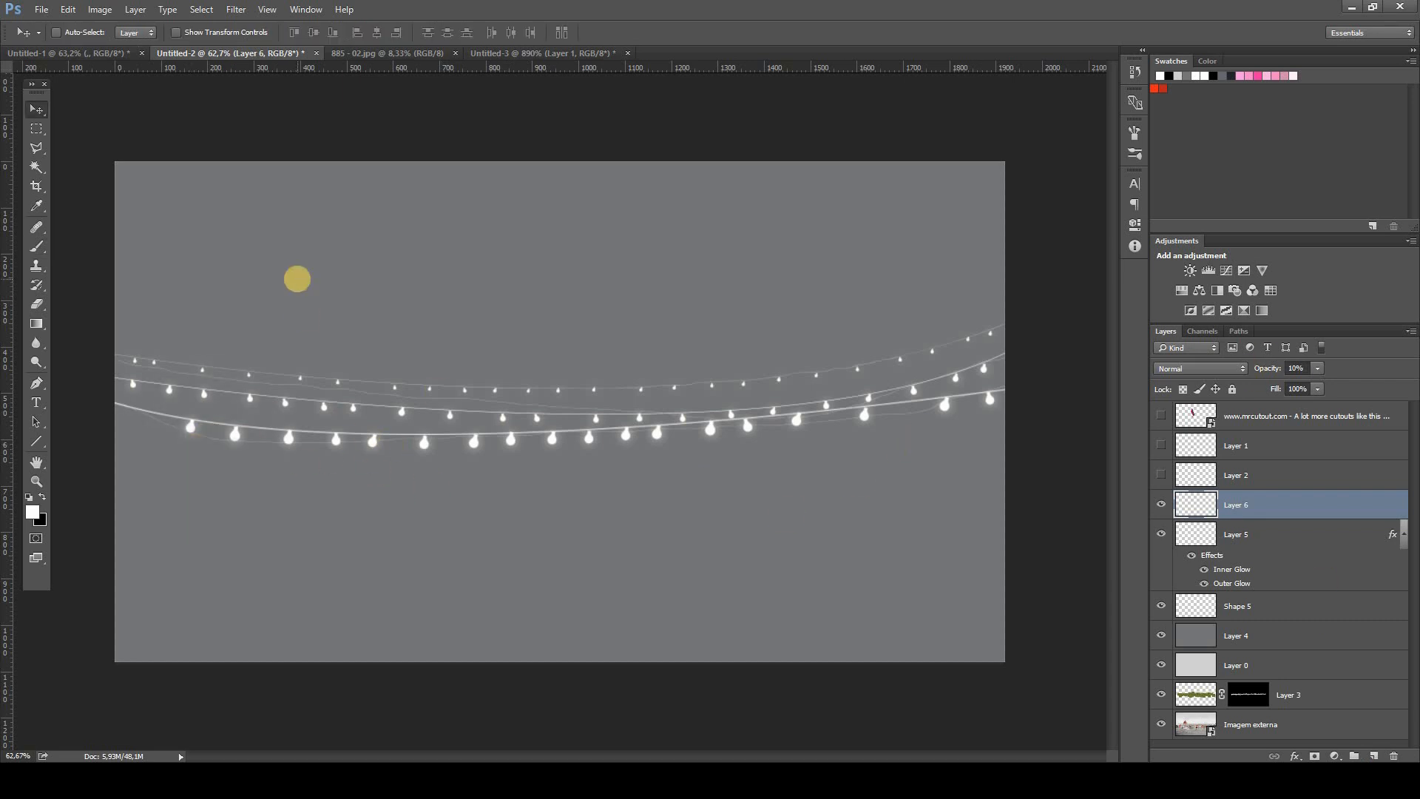
pyautogui.press('b')
pyautogui.press('v')
pyautogui.press('0')
# Paint a soft white haze along the strings of lights on Layer 6 with the brush at 10% opacity.
pyautogui.press('b')
pyautogui.press('1')
pyautogui.moveTo(253, 444)
pyautogui.mouseDown()
pyautogui.moveTo(855, 415)
pyautogui.moveTo(158, 364)
pyautogui.moveTo(964, 386)
pyautogui.mouseUp()
pyautogui.moveTo(223, 404)
pyautogui.mouseDown()
pyautogui.moveTo(455, 442)
pyautogui.moveTo(158, 368)
pyautogui.mouseUp()
# Soften the excess haze around the lights with a 461 px Eraser at 30% opacity.
pyautogui.click(227, 9)
pyautogui.click(286, 25)
pyautogui.press('v')
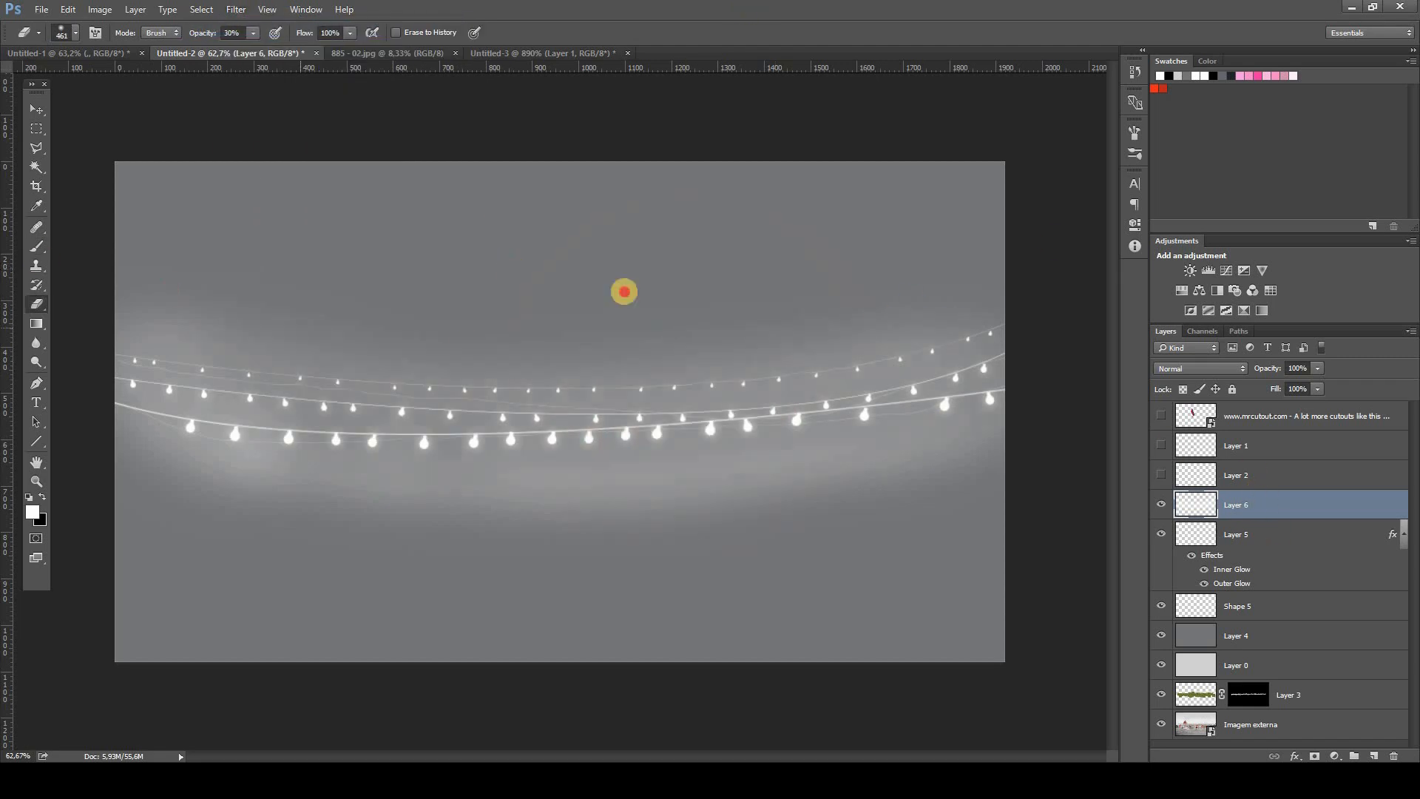
pyautogui.moveTo(748, 435); pyautogui.dragTo(752, 456)
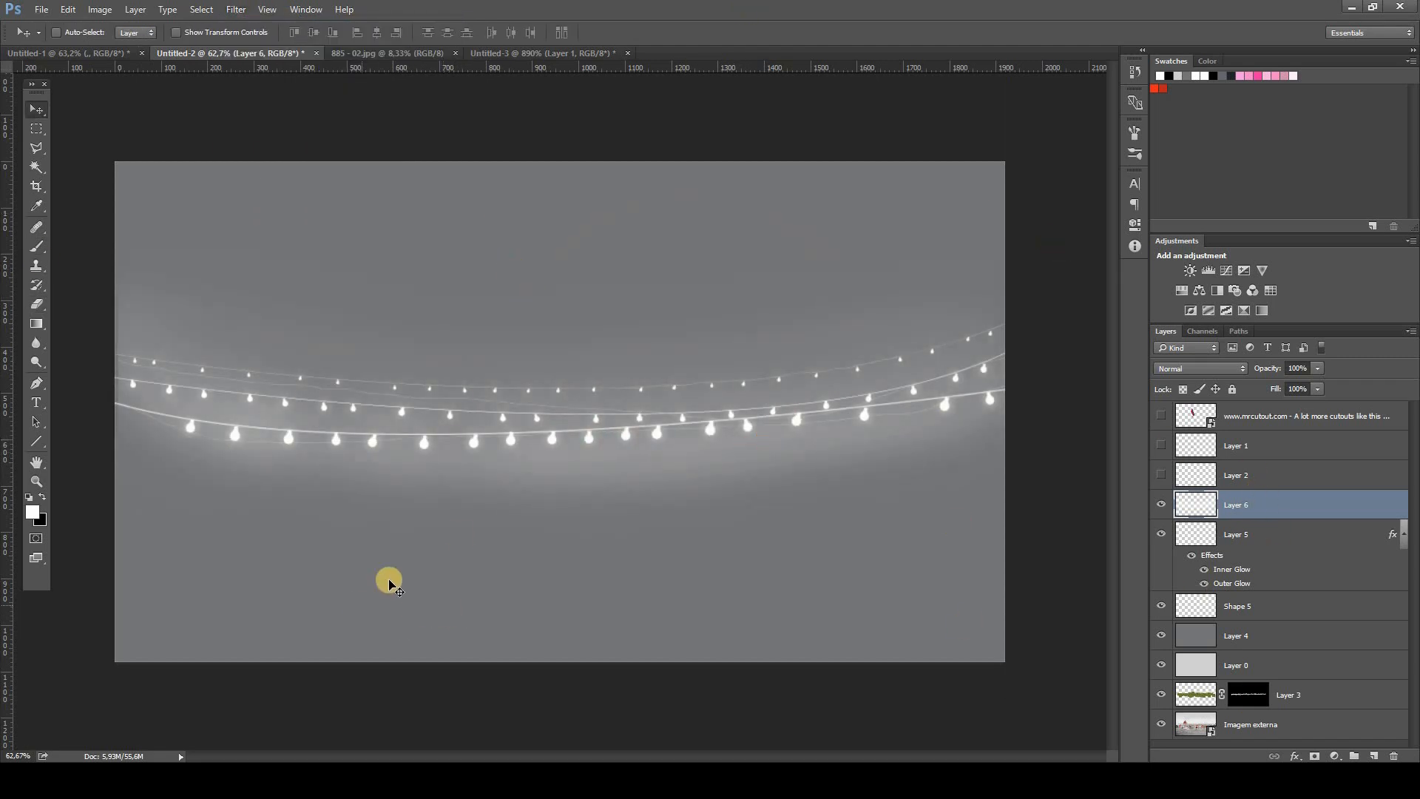
# Reduce the opacity of the haze layer, Layer 6, to 50% and return to the Brush tool.
pyautogui.scroll(-3, 460, 534)
pyautogui.click(1269, 509)
pyautogui.press('5')
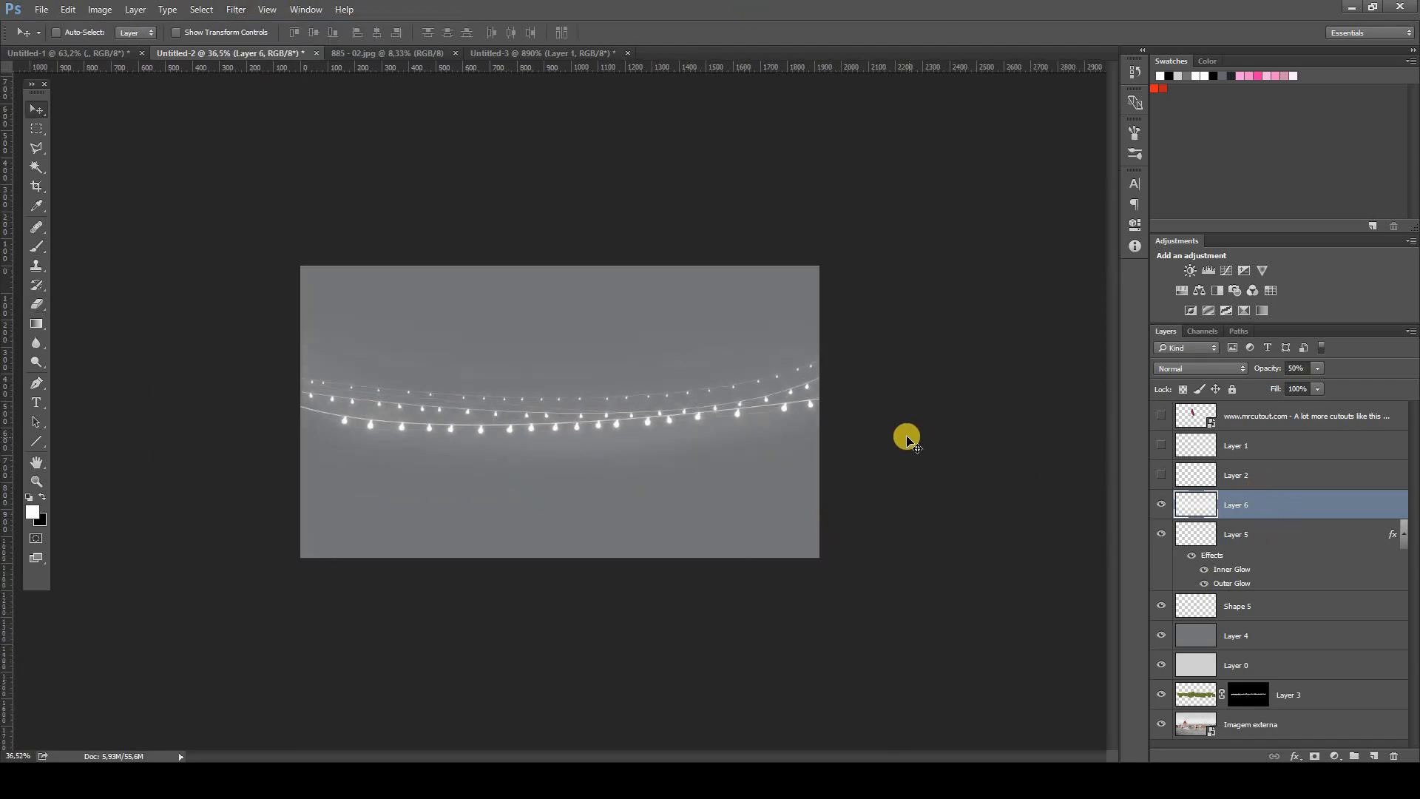
pyautogui.scroll(2, 734, 437)
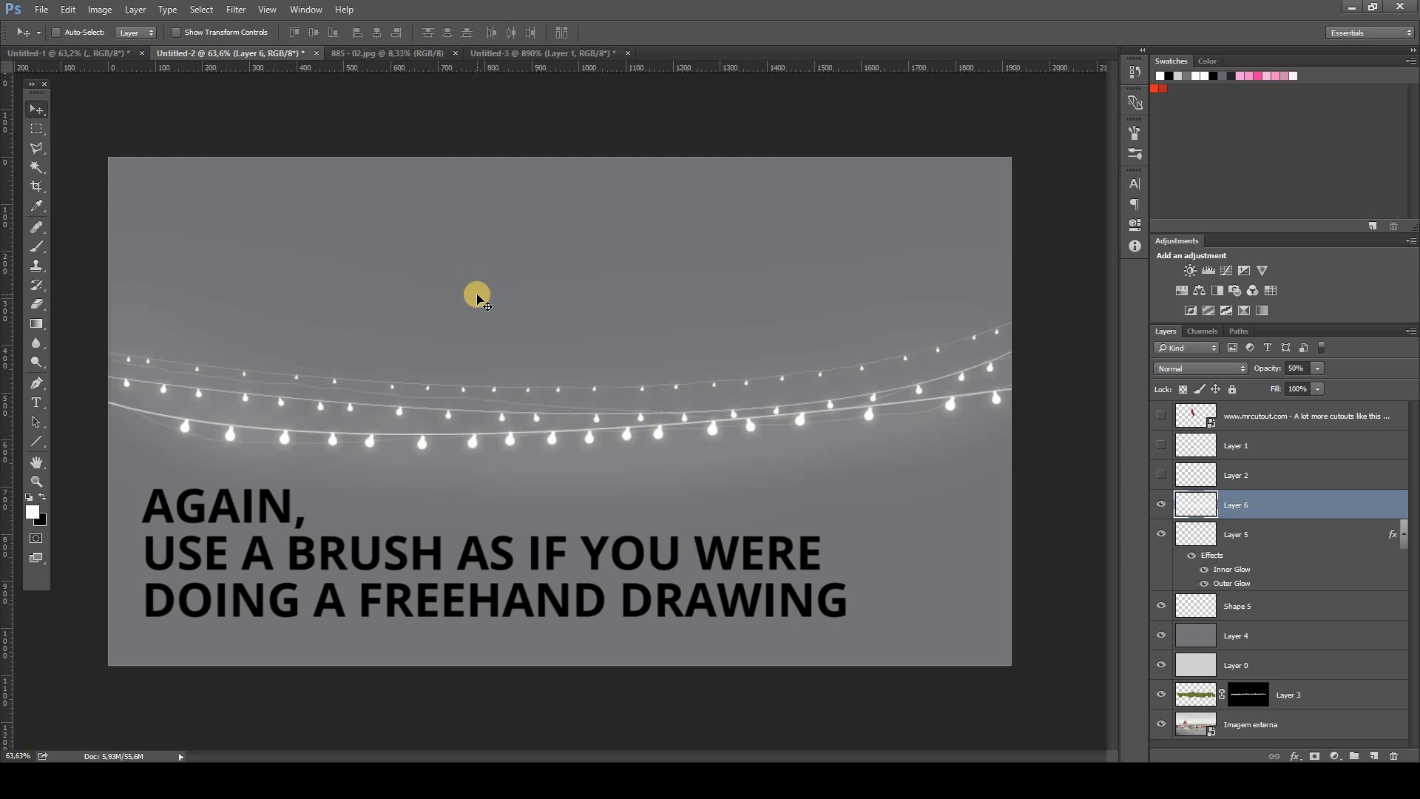
pyautogui.press('b')
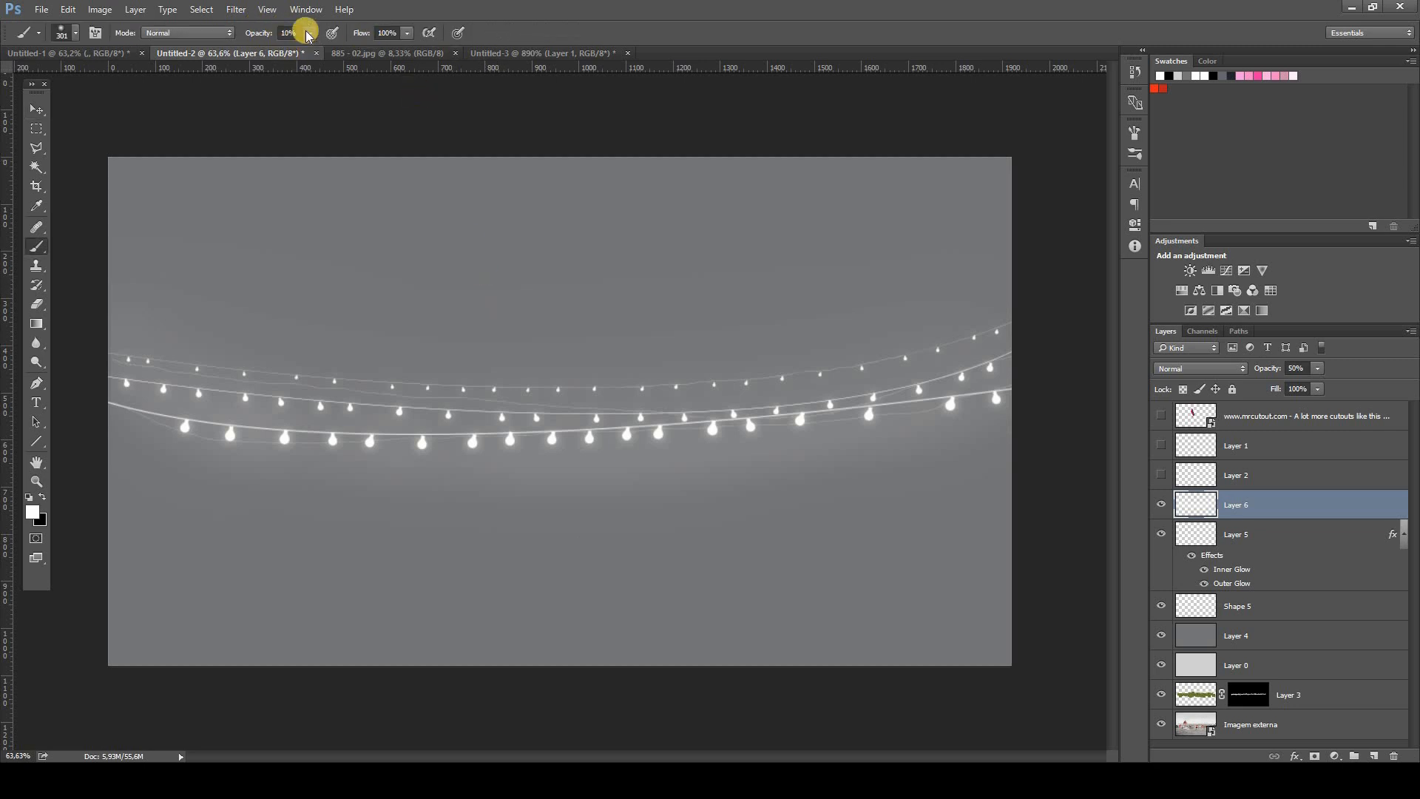
# Create a new layer above Layer 6 and try a white haze across the upper canvas with the brush at 10% opacity.
pyautogui.hotkey('ctrl', 'shift', 'alt', 'n')
pyautogui.moveTo(125, 332)
pyautogui.mouseDown()
pyautogui.moveTo(215, 317)
pyautogui.moveTo(79, 207)
pyautogui.moveTo(330, 257)
pyautogui.moveTo(511, 232)
pyautogui.mouseUp()
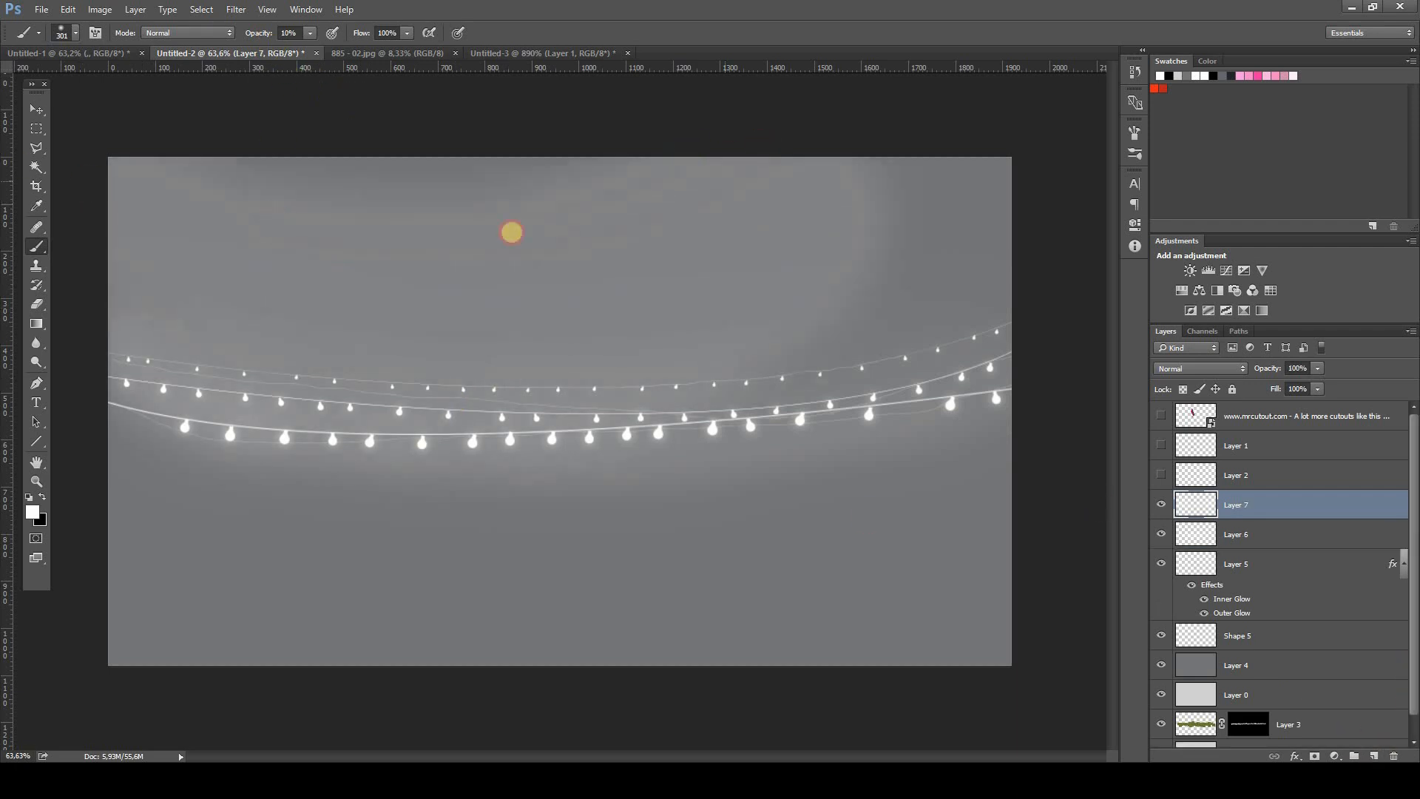
pyautogui.click(555, 258)
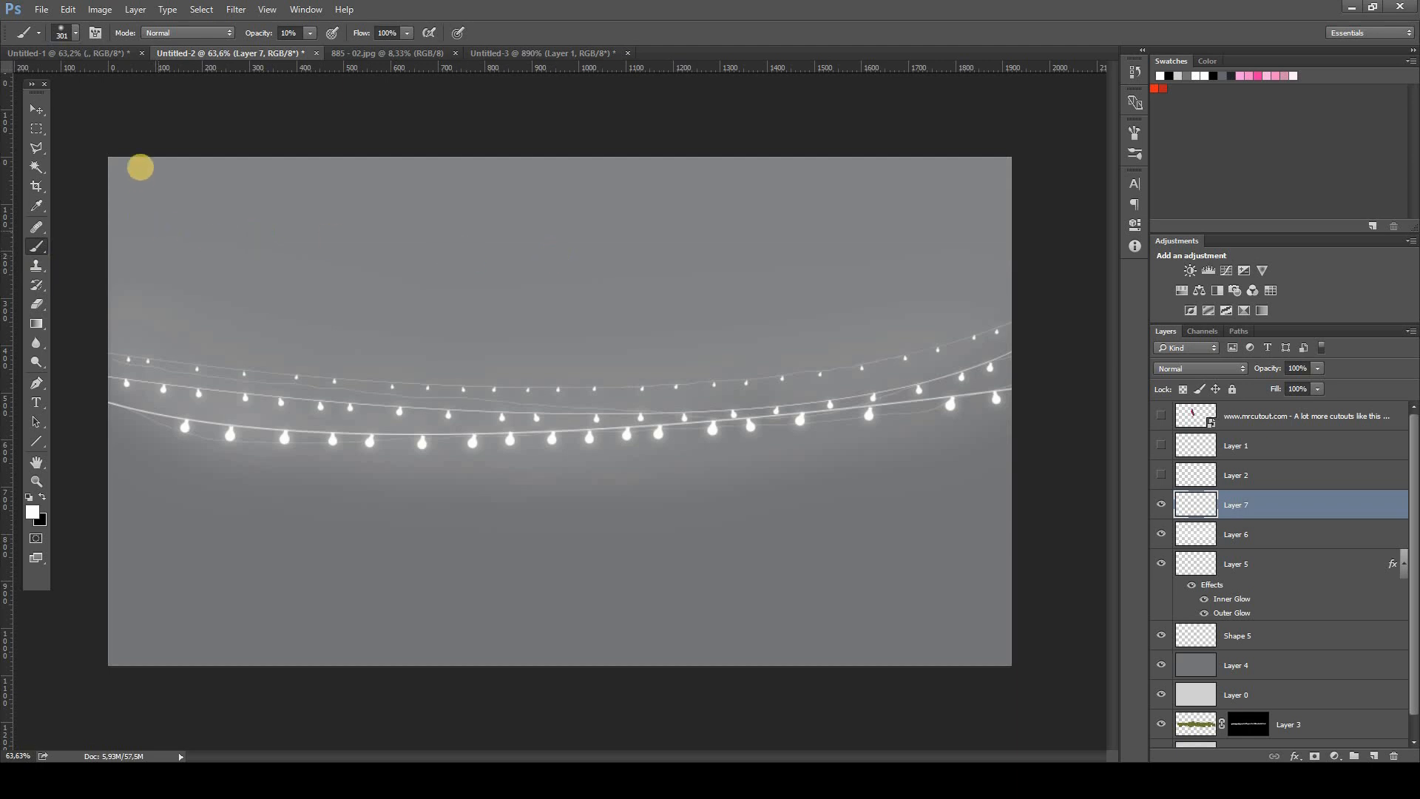
pyautogui.moveTo(180, 187)
pyautogui.mouseDown()
pyautogui.moveTo(184, 203)
pyautogui.moveTo(995, 140)
pyautogui.moveTo(365, 163)
pyautogui.mouseUp()
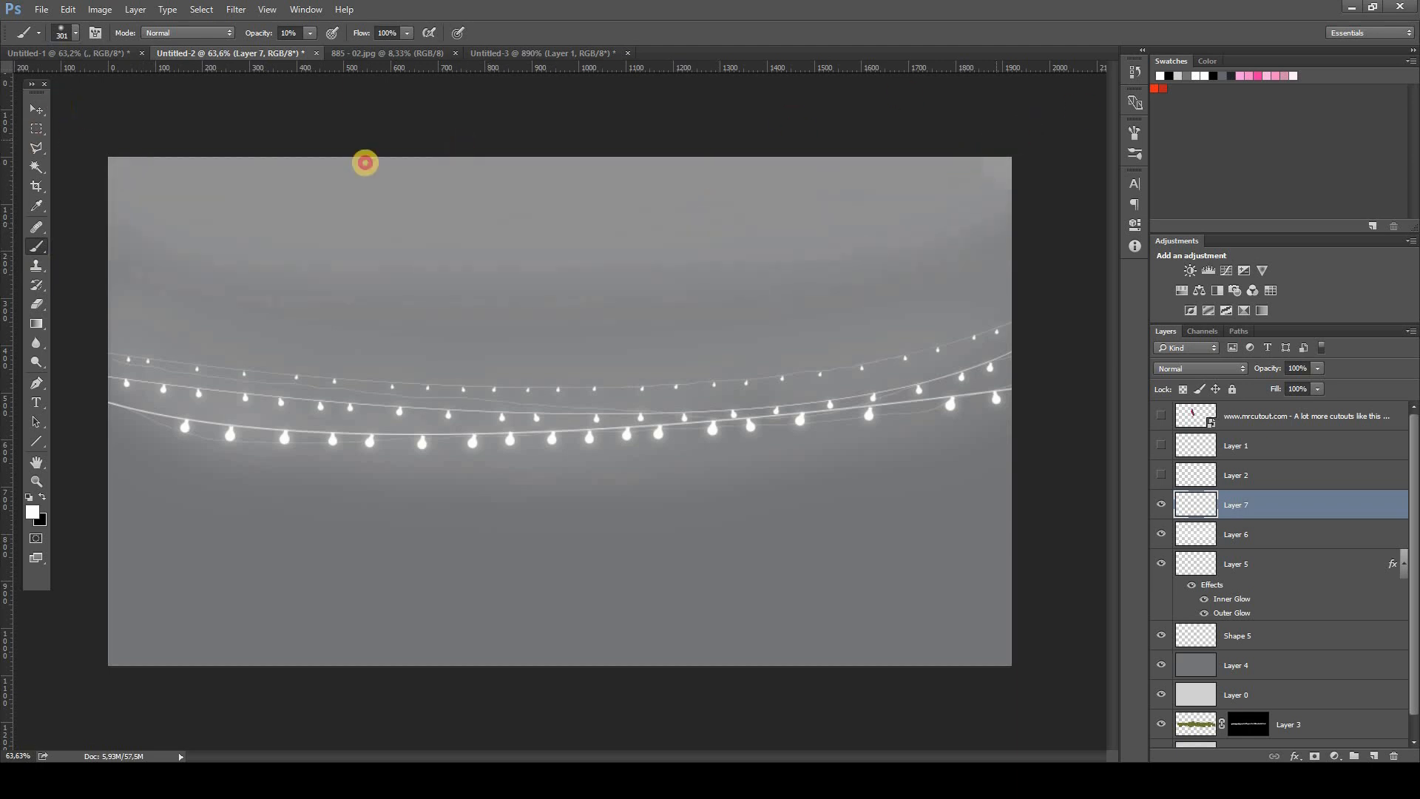
pyautogui.hotkey('ctrl', 'z')
# Paint a soft-edged black band along the canvas's upper edge on Layer 7 with the brush at 100% opacity.
pyautogui.press('0')
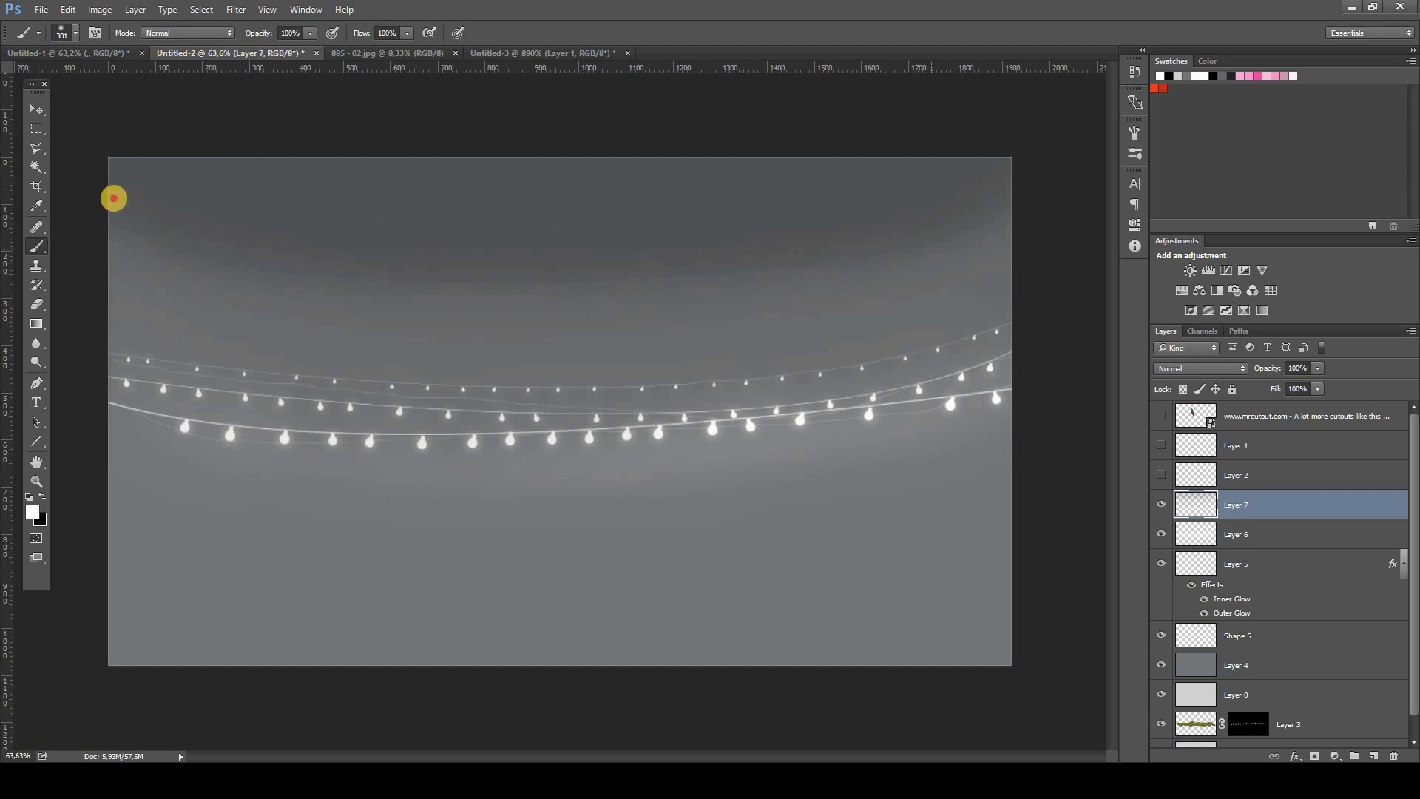
pyautogui.moveTo(113, 198); pyautogui.dragTo(859, 180)
pyautogui.hotkey('ctrl', 'z')
pyautogui.press('x')
pyautogui.moveTo(1013, 148)
pyautogui.mouseDown()
pyautogui.moveTo(187, 164)
pyautogui.moveTo(907, 264)
pyautogui.mouseUp()
pyautogui.press('v')
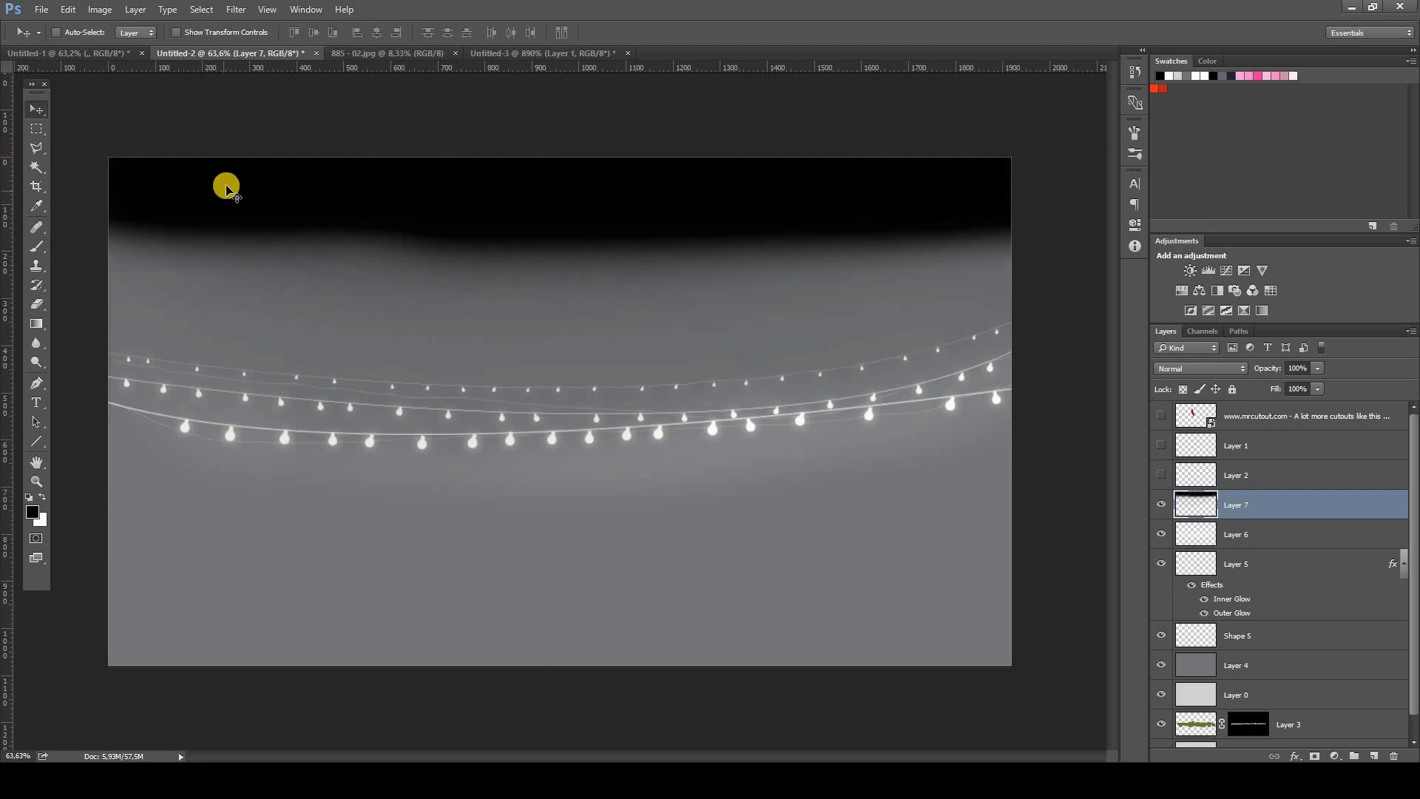
# Try to lighten the black band with the 461 px Eraser at 30% opacity.
pyautogui.press('e')
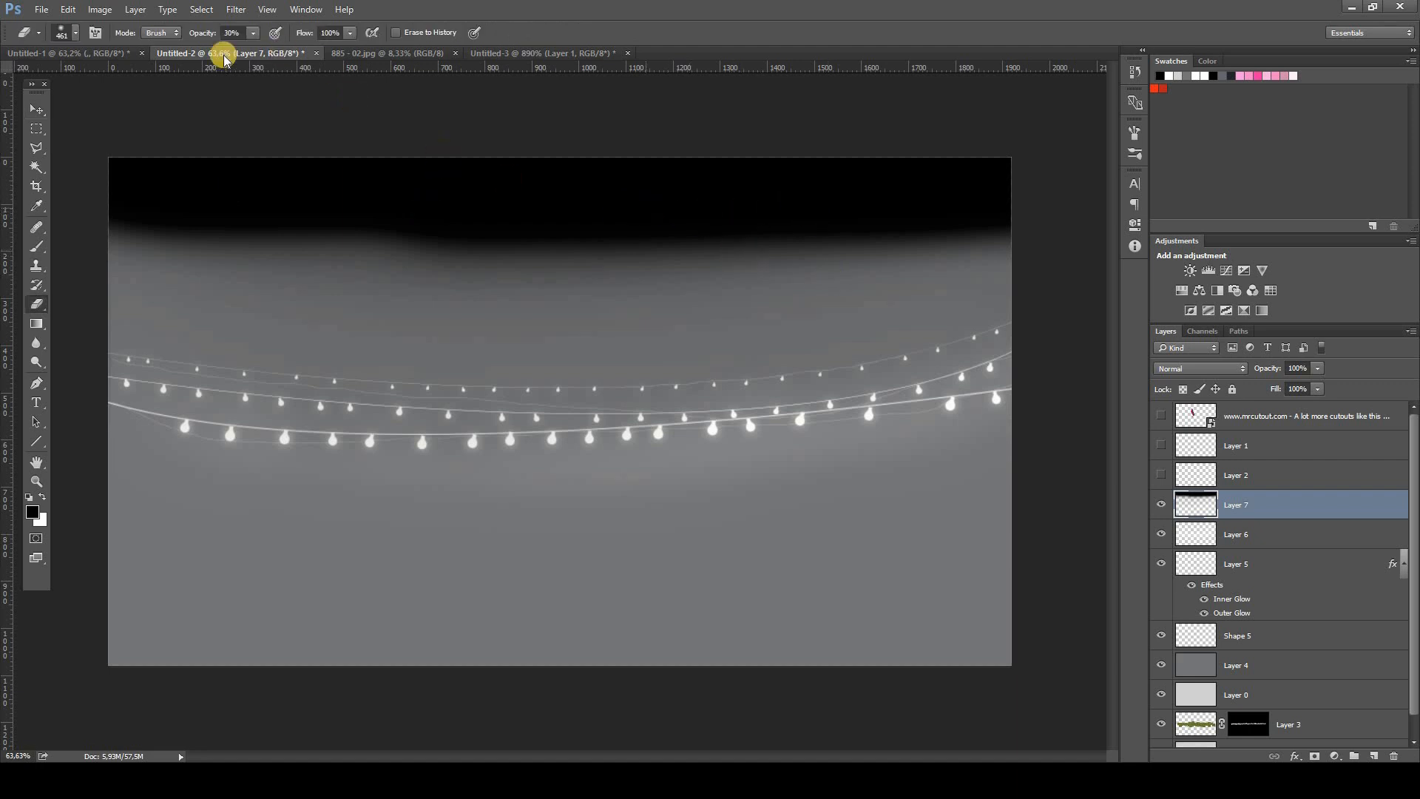
pyautogui.moveTo(117, 193); pyautogui.dragTo(998, 188)
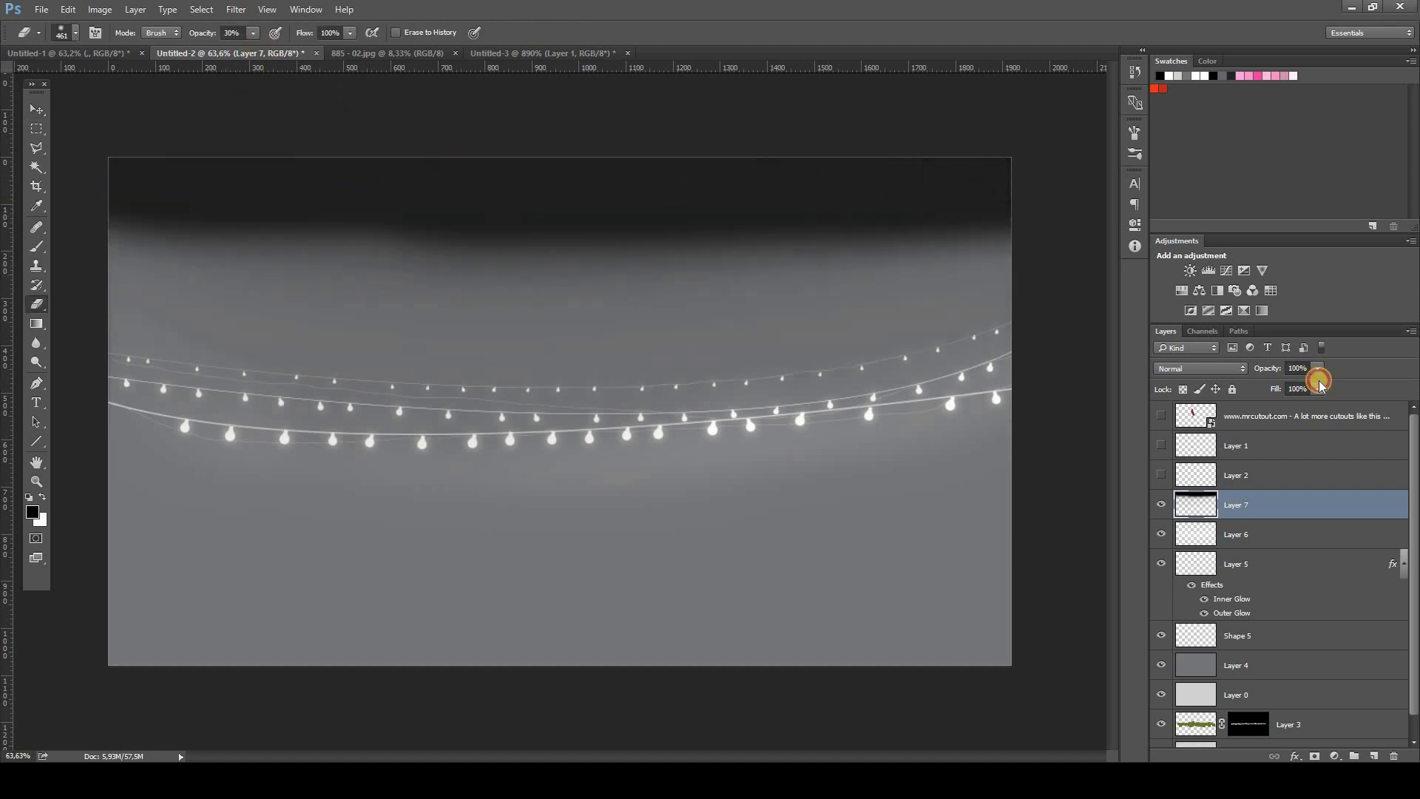
pyautogui.hotkey('ctrl', 'z')
# Reduce the opacity of the black band's layer, Layer 7, to 50%.
pyautogui.press('v')
pyautogui.click(1317, 367)
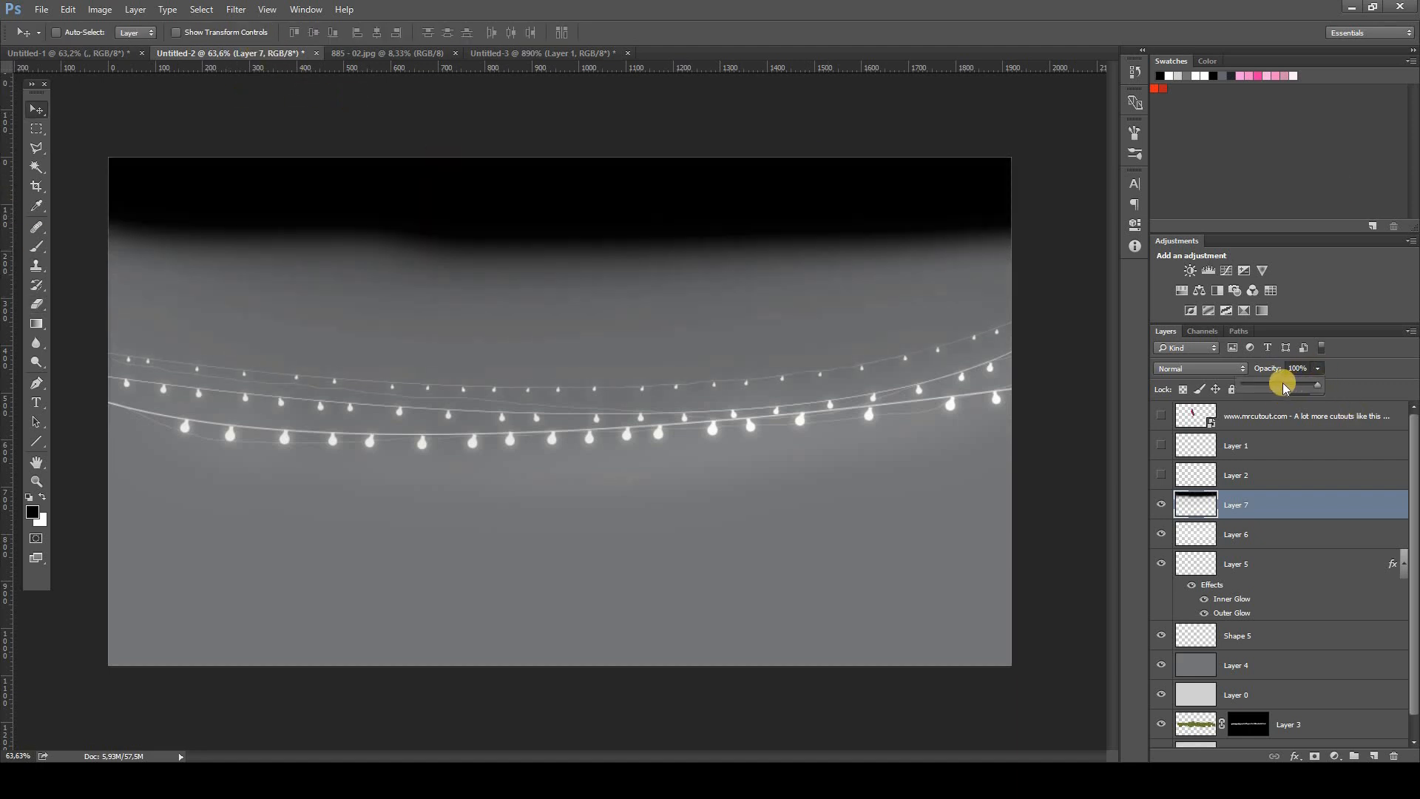
pyautogui.moveTo(1280, 385); pyautogui.dragTo(1263, 386)
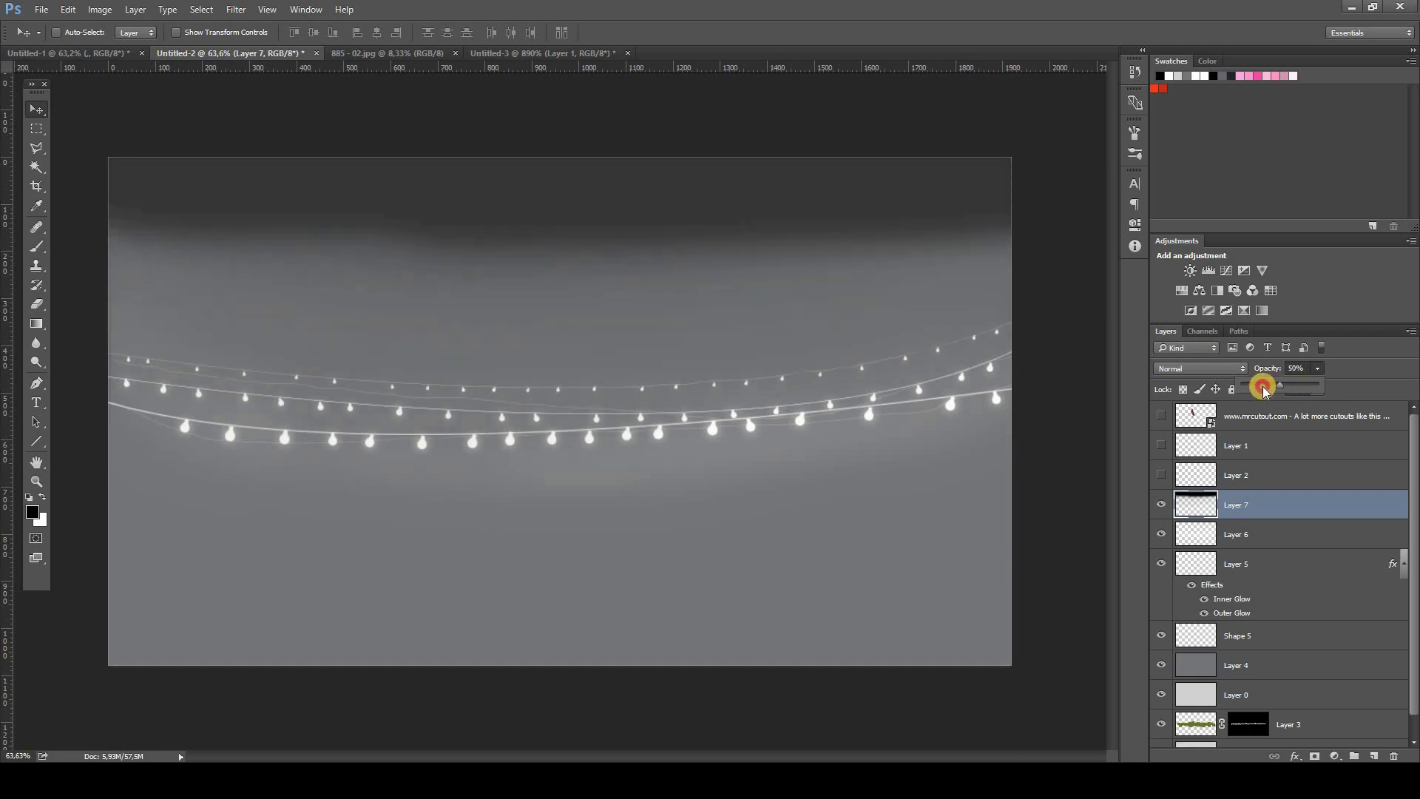